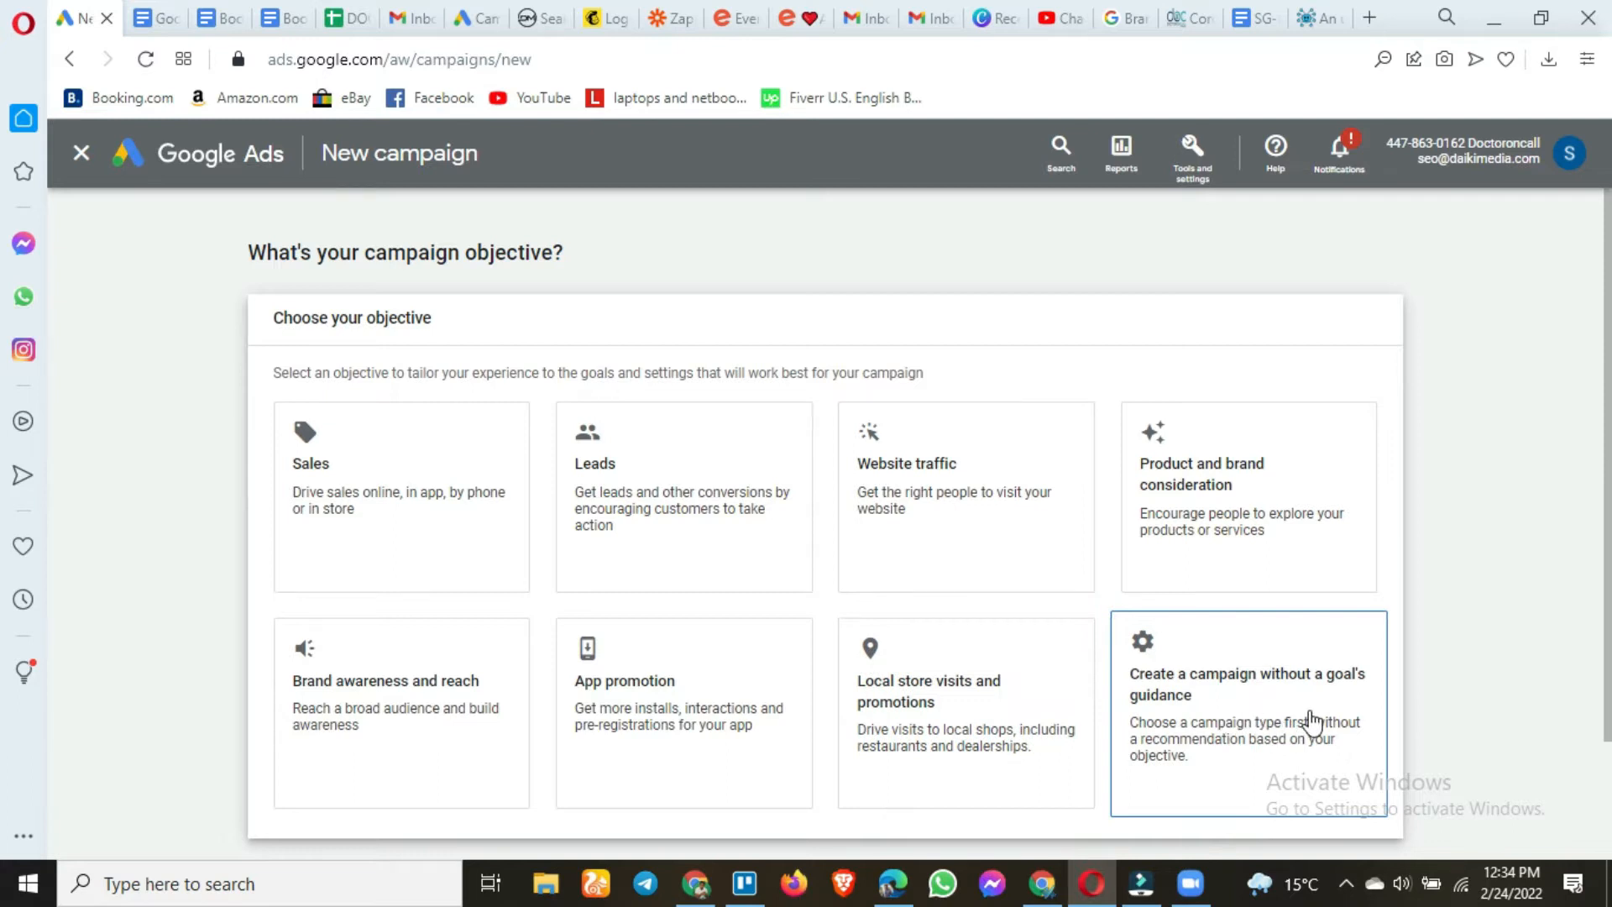
Choose Sales as the campaign objective
{"action": "scroll", "coordinate": [143, 489], "scroll_direction": "down", "scroll_amount": 1}
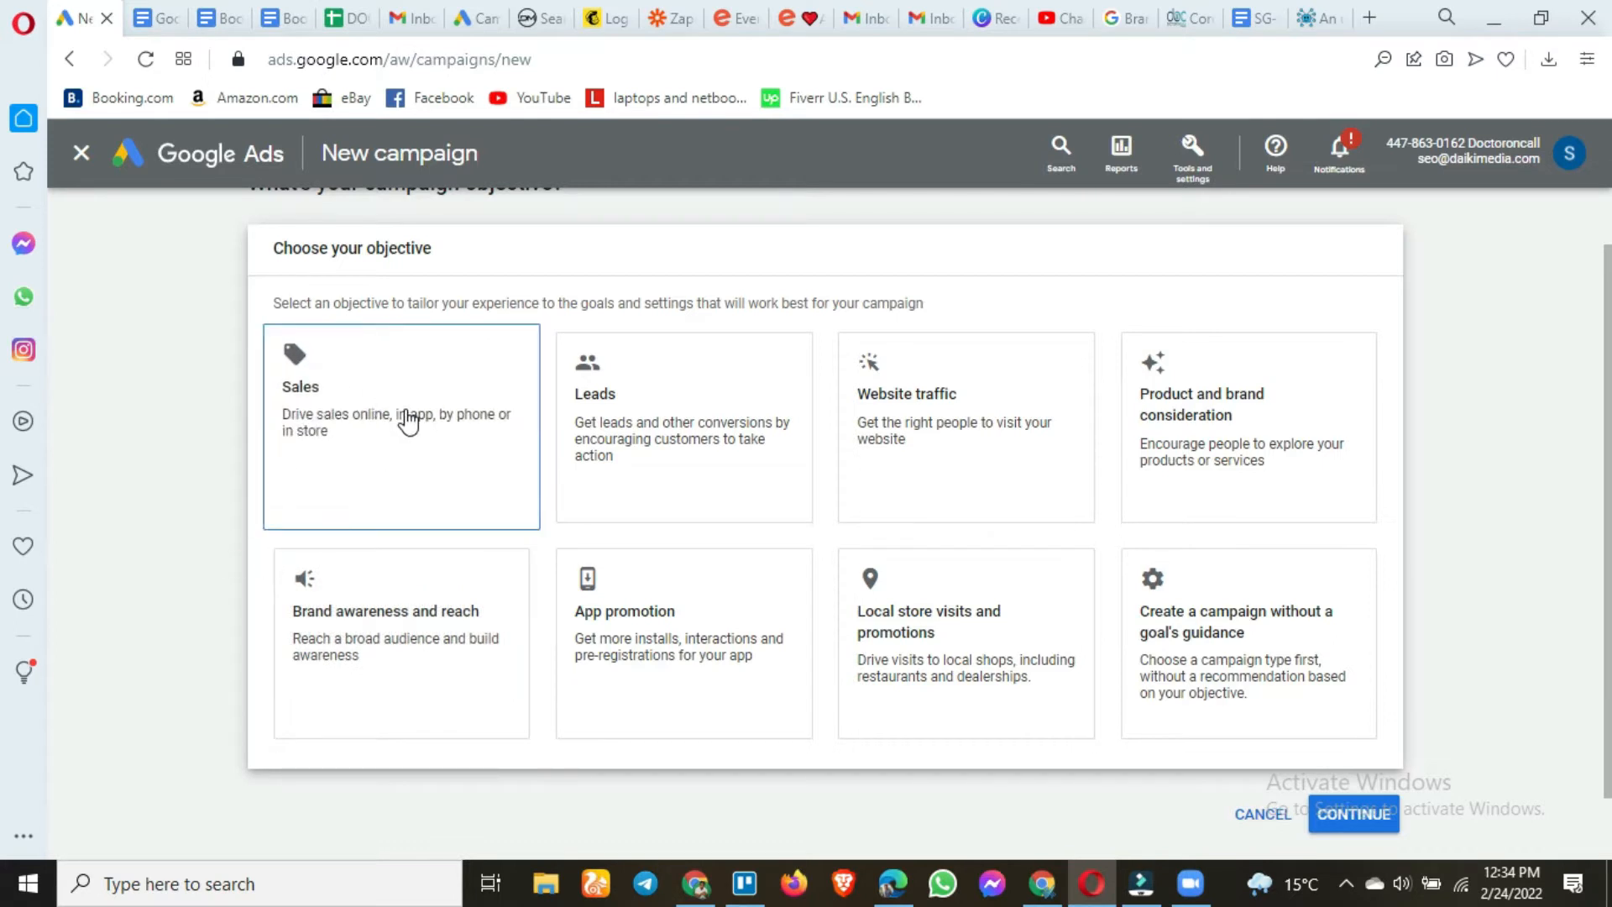
{"action": "left_click", "coordinate": [316, 458]}
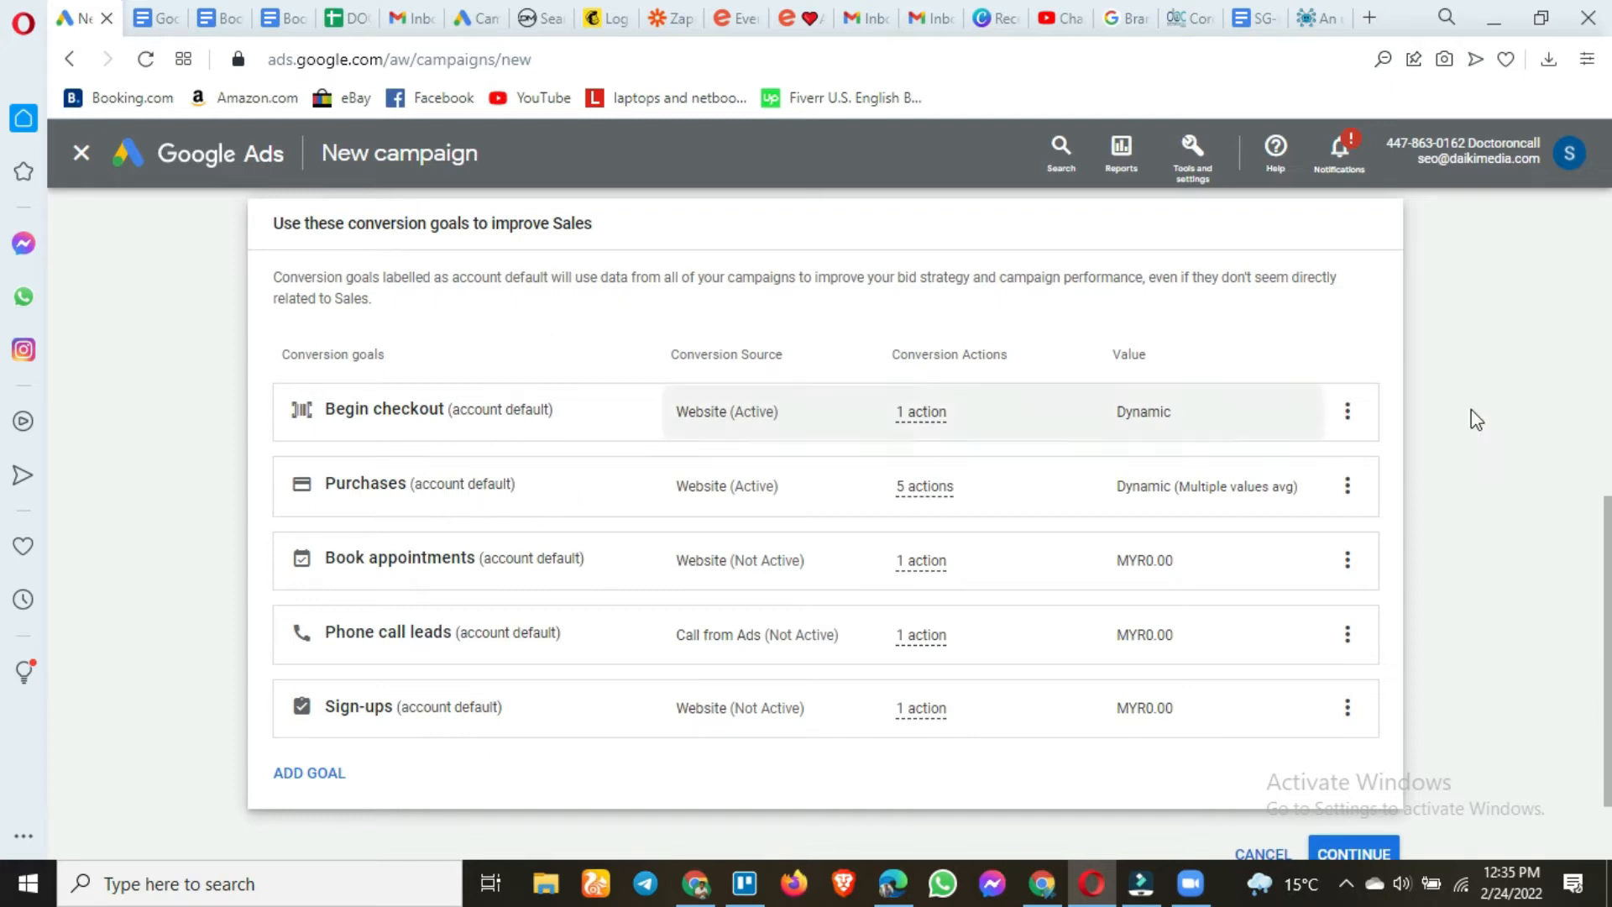
Remove the Begin checkout and Book appointments goals from the campaign's conversion goals
{"action": "left_click", "coordinate": [1348, 411]}
{"action": "left_click", "coordinate": [1377, 428]}
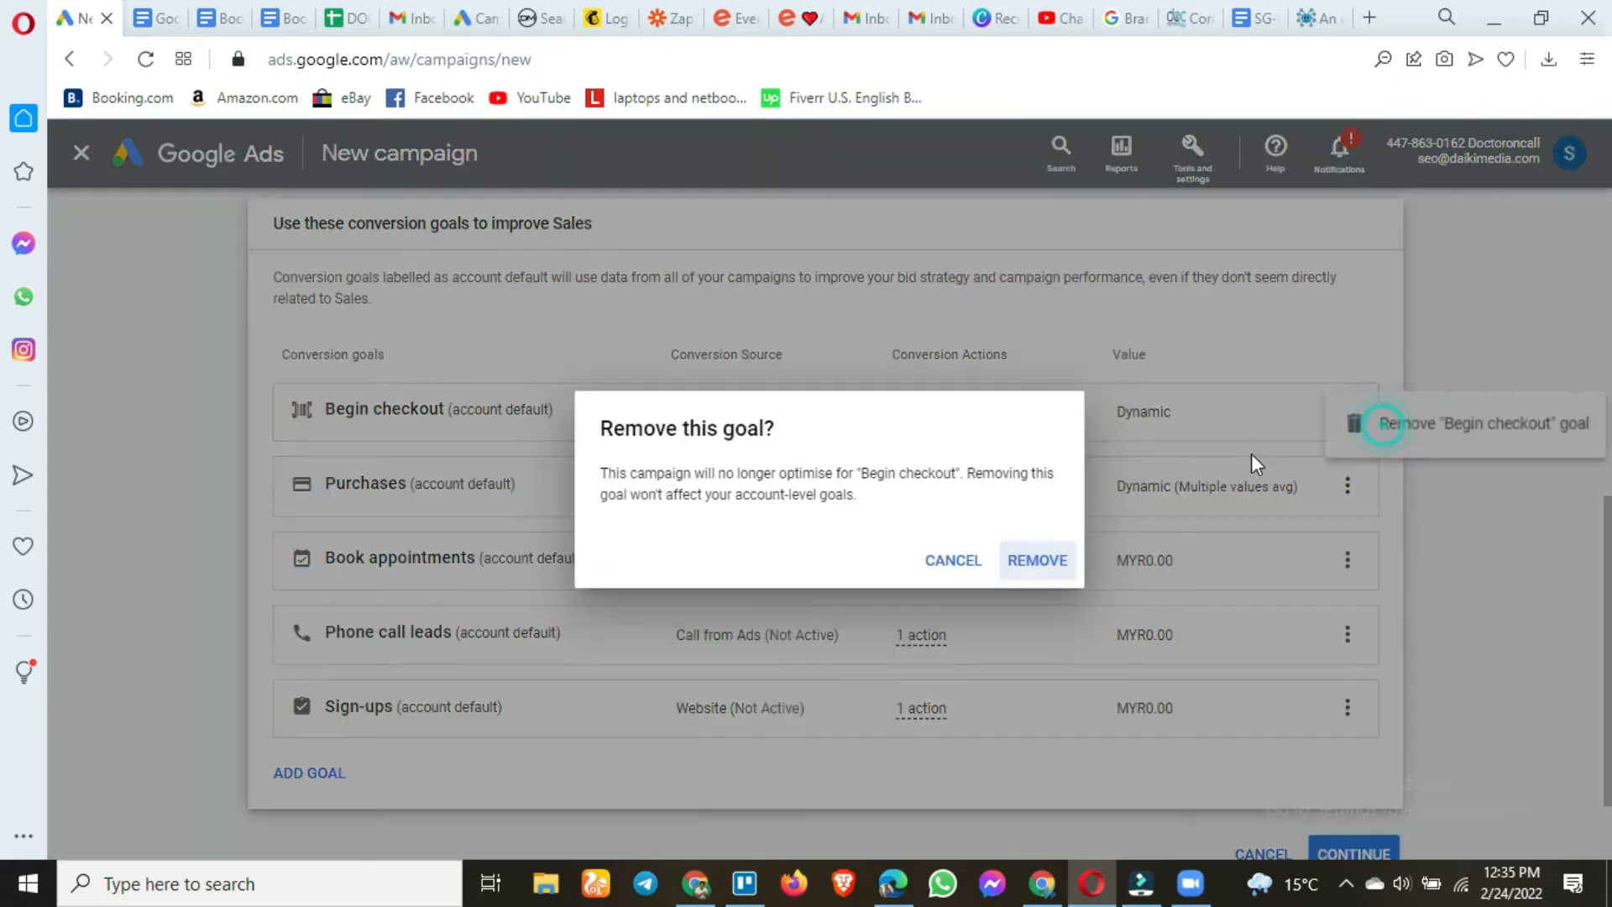
{"action": "left_click", "coordinate": [1024, 558]}
{"action": "left_click", "coordinate": [1349, 501]}
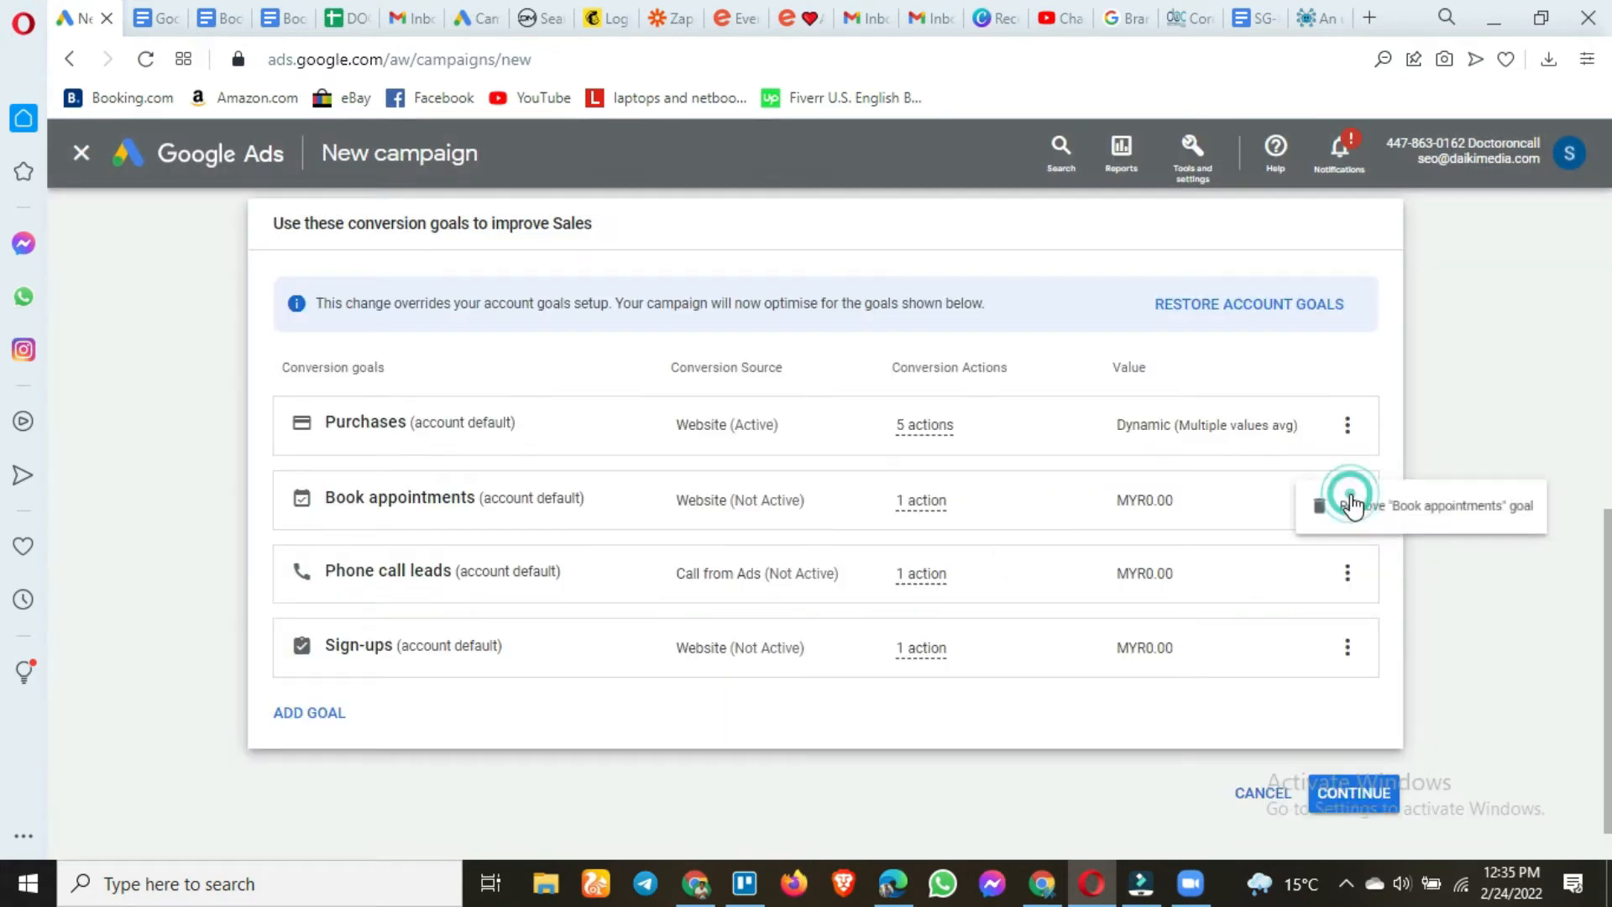
{"action": "left_click", "coordinate": [1344, 517]}
{"action": "left_click", "coordinate": [1048, 561]}
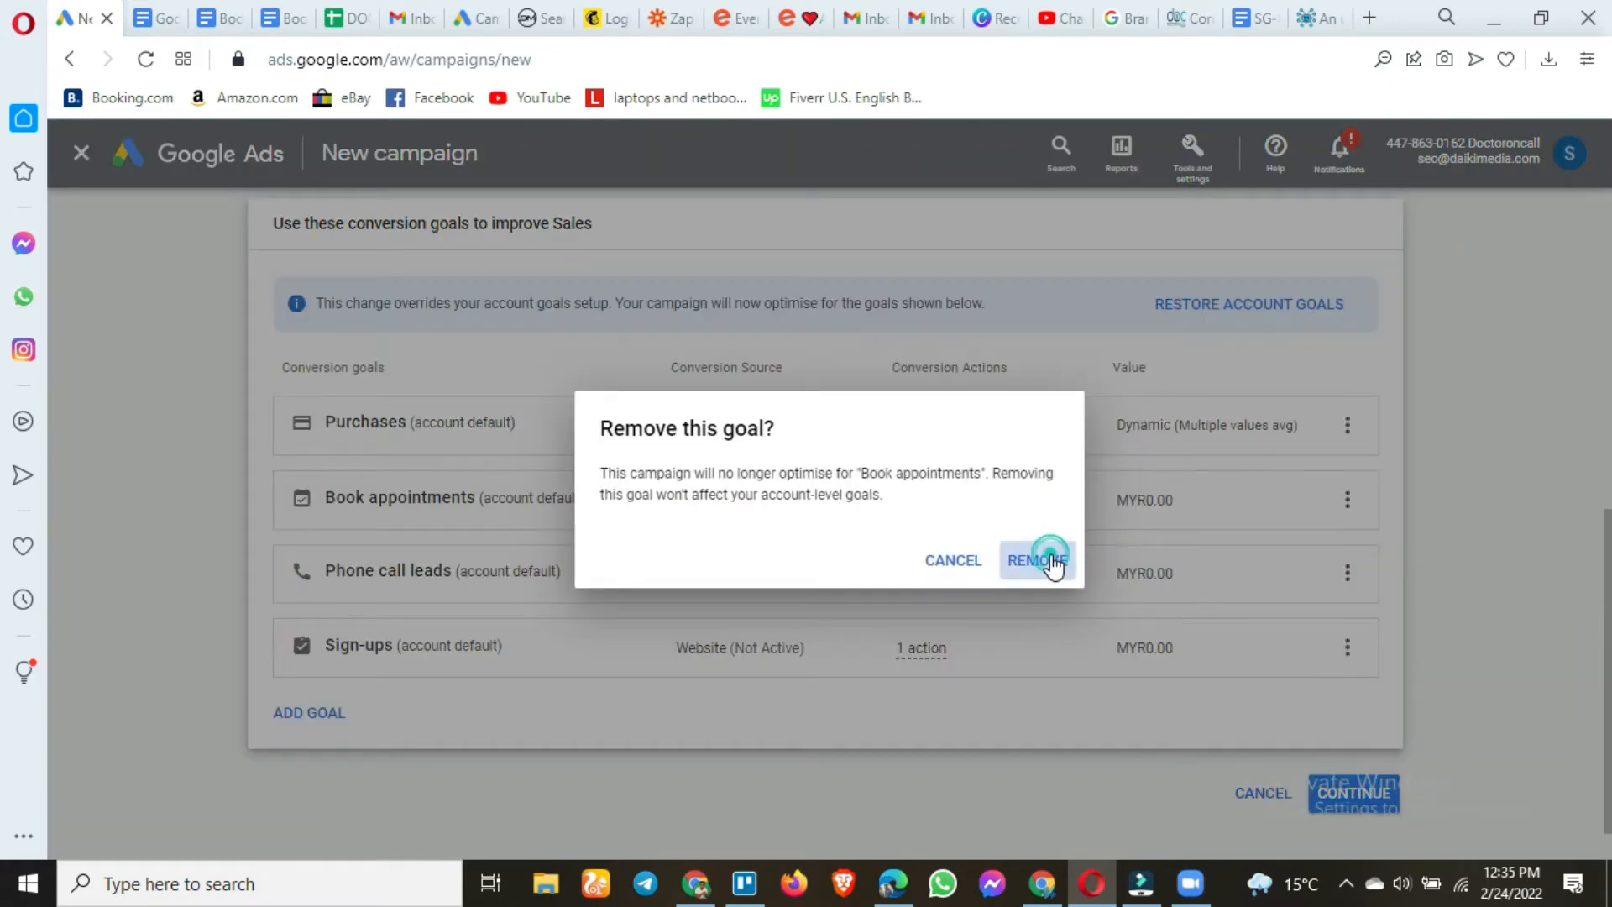
Remove the Phone call leads and Sign-ups goals from the campaign's conversion goals
{"action": "left_click", "coordinate": [1344, 519]}
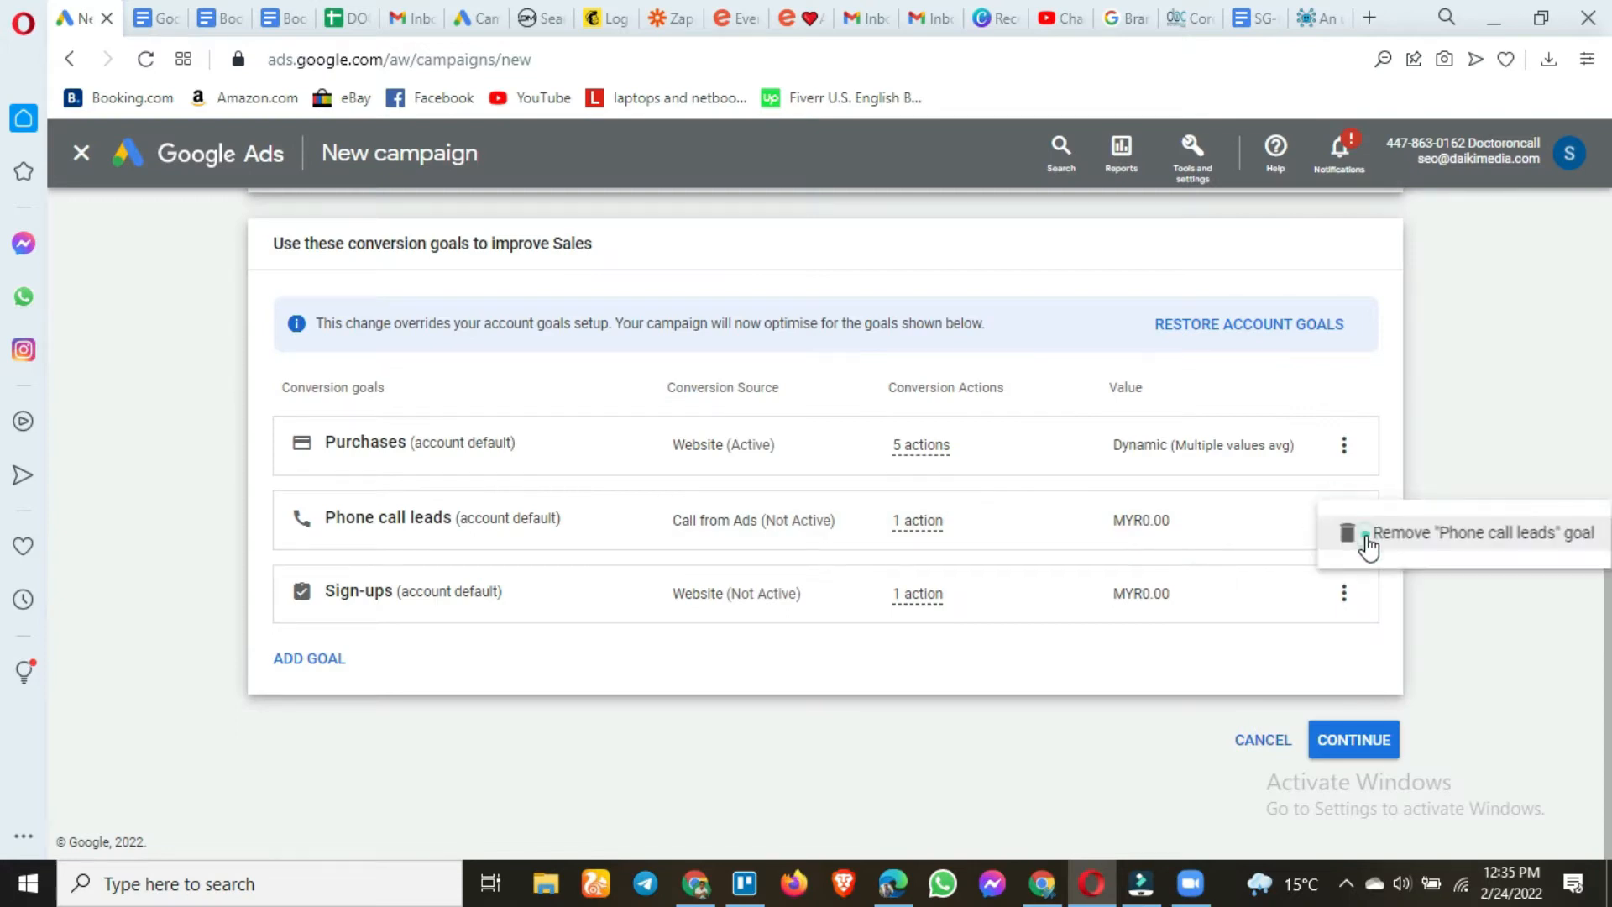
{"action": "left_click", "coordinate": [1356, 534]}
{"action": "left_click", "coordinate": [1026, 560]}
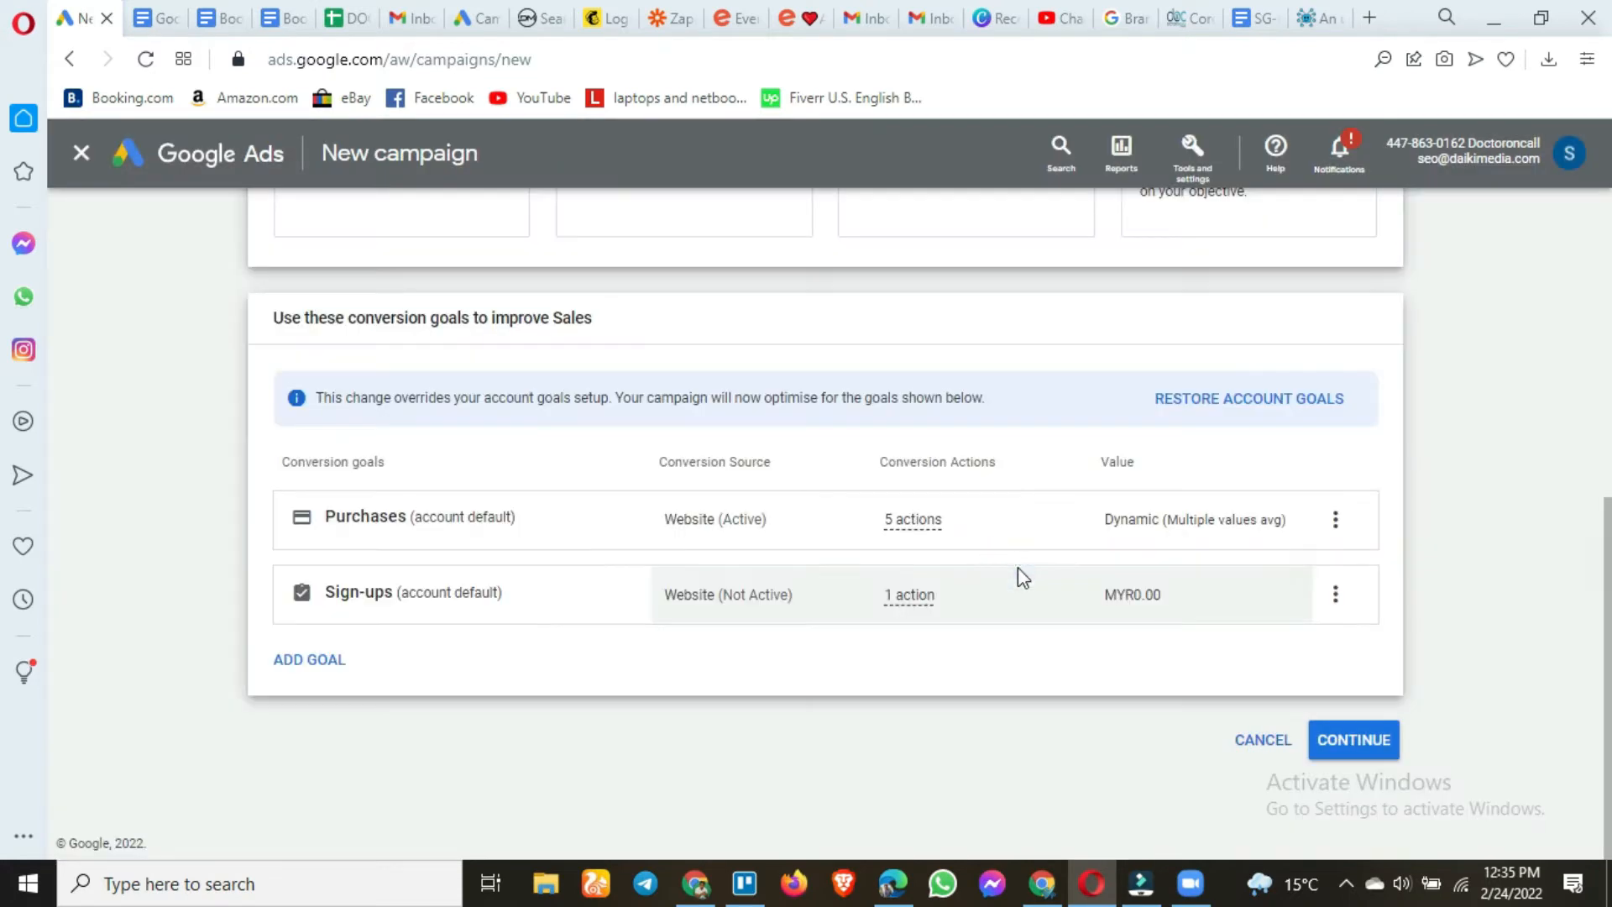
{"action": "left_click", "coordinate": [1335, 593]}
{"action": "left_click", "coordinate": [1384, 613]}
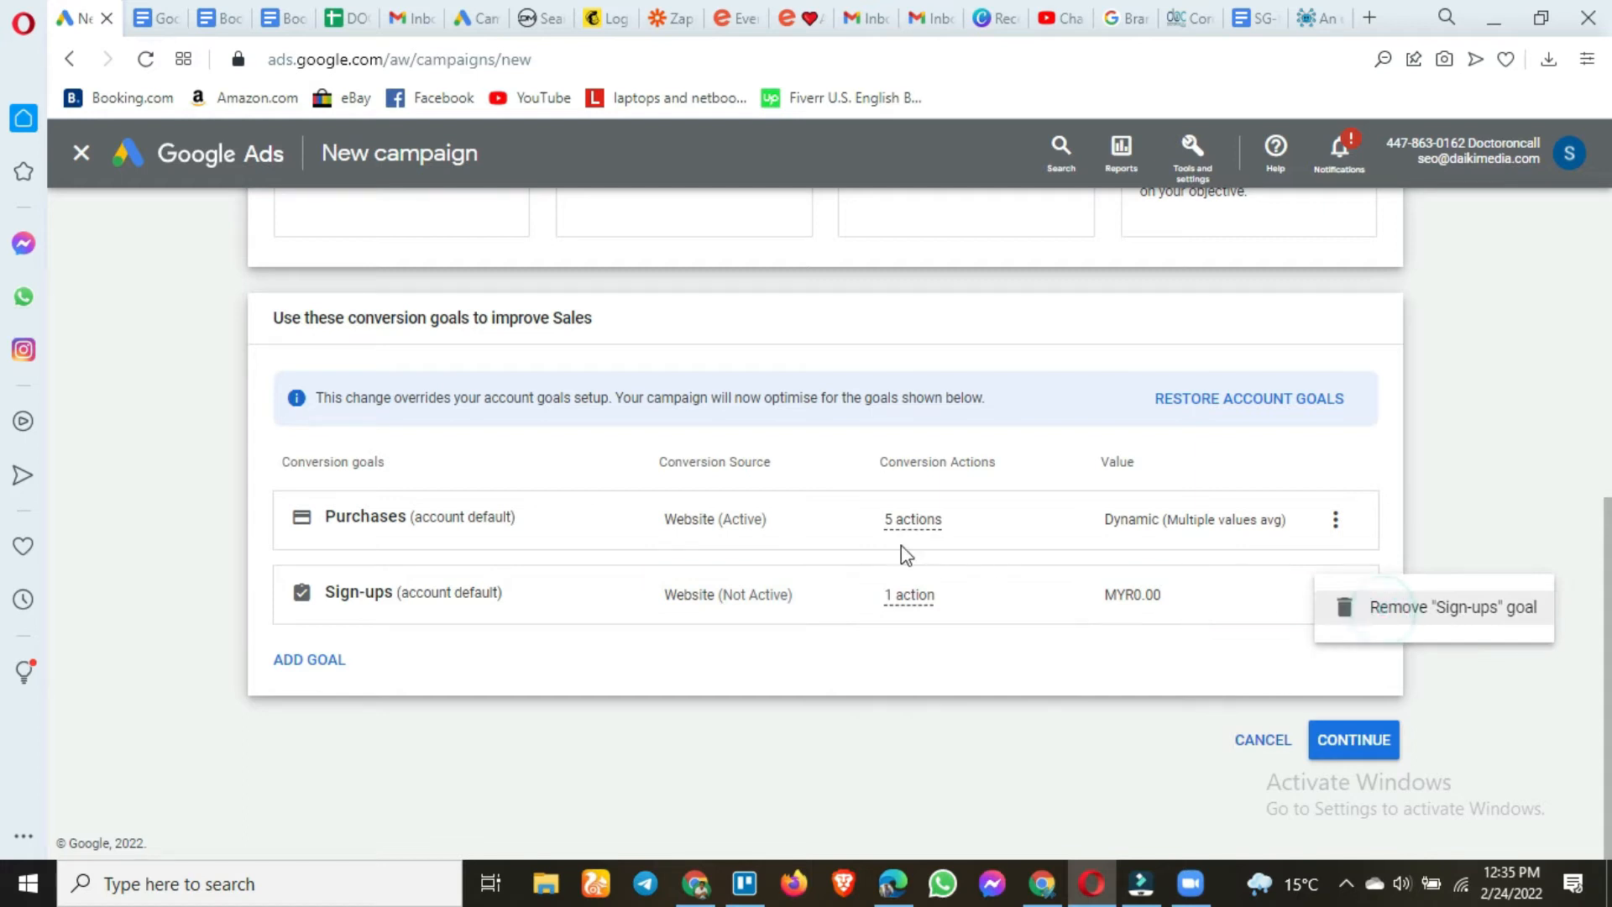
{"action": "key", "text": "Return"}
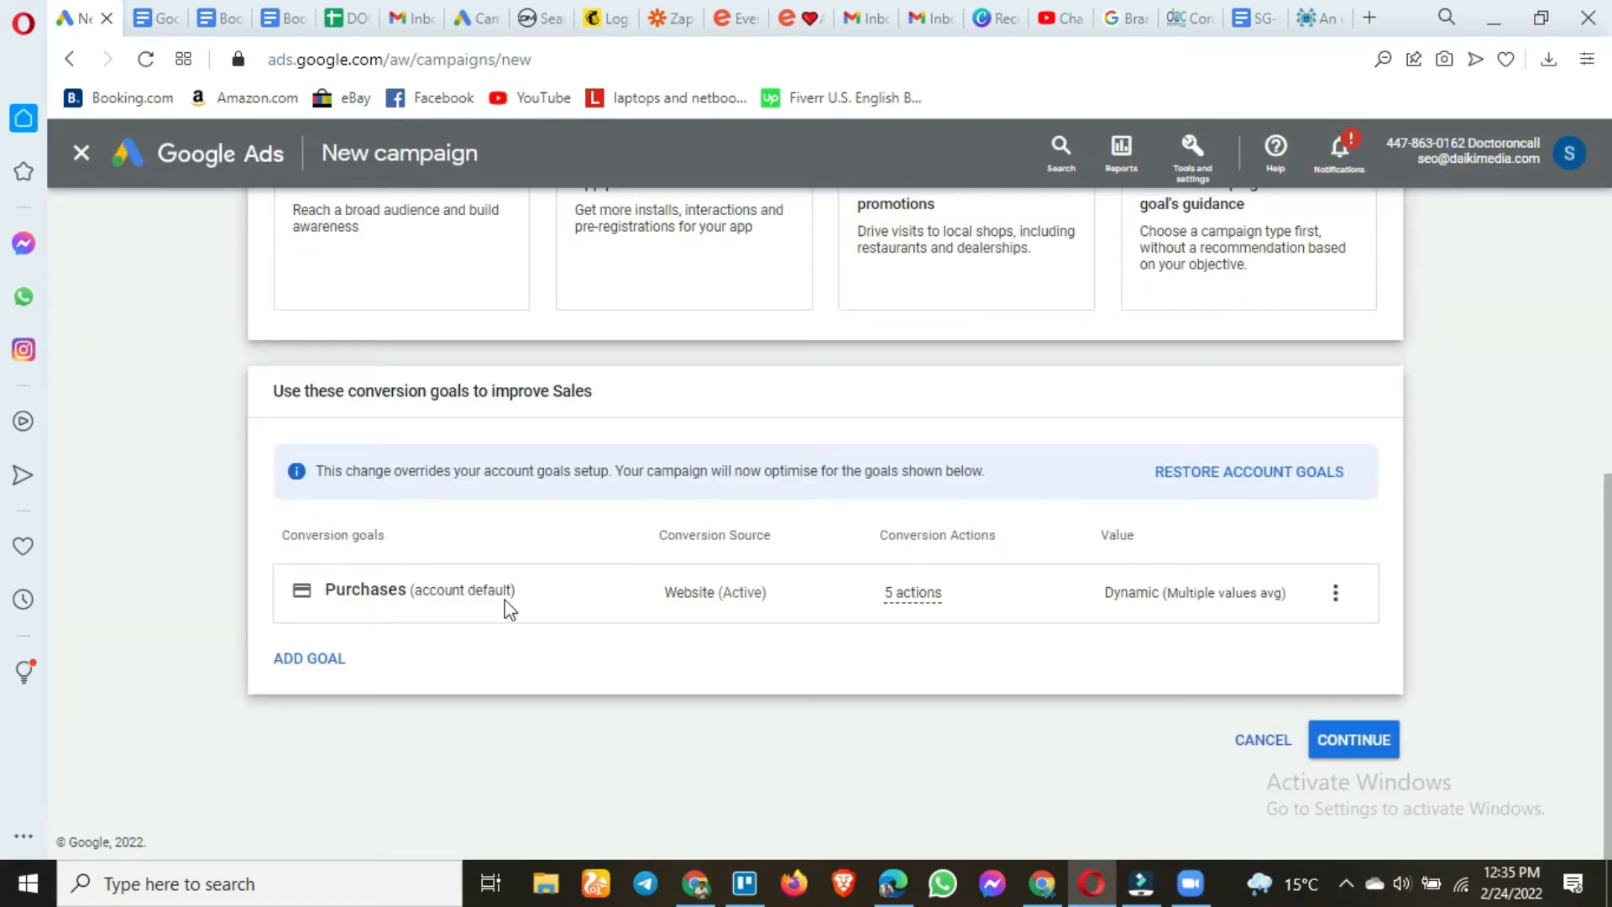
Continue with the Purchases conversion goal and choose Search as the campaign type
{"action": "scroll", "coordinate": [411, 565], "scroll_direction": "up", "scroll_amount": 4}
{"action": "scroll", "coordinate": [381, 263], "scroll_direction": "down", "scroll_amount": 3}
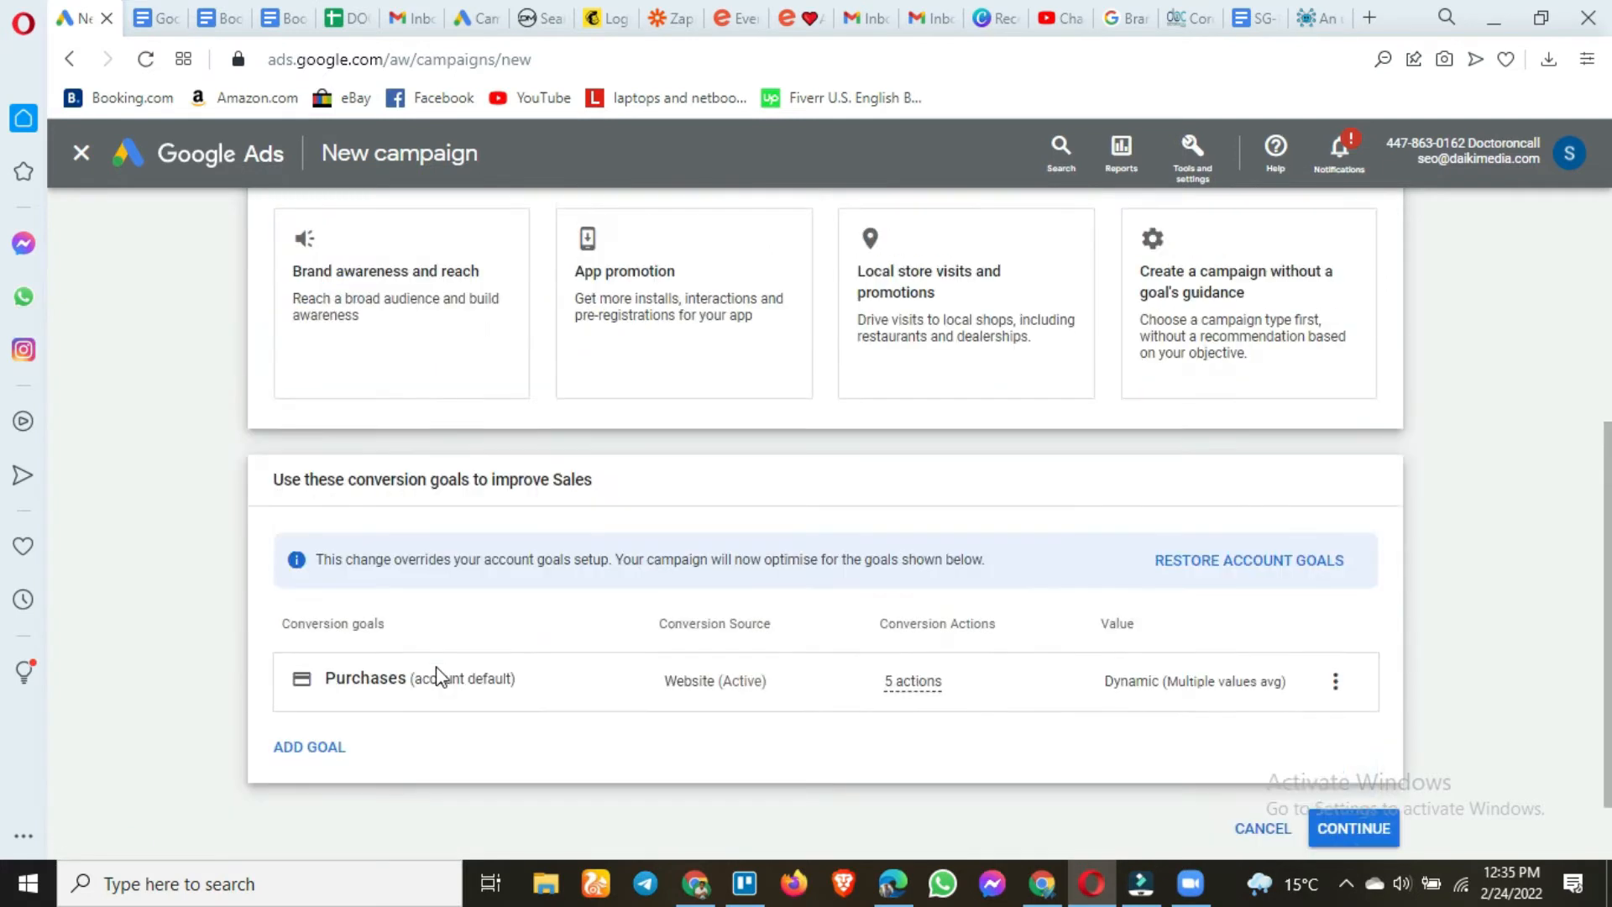
{"action": "scroll", "coordinate": [436, 677], "scroll_direction": "down", "scroll_amount": 1}
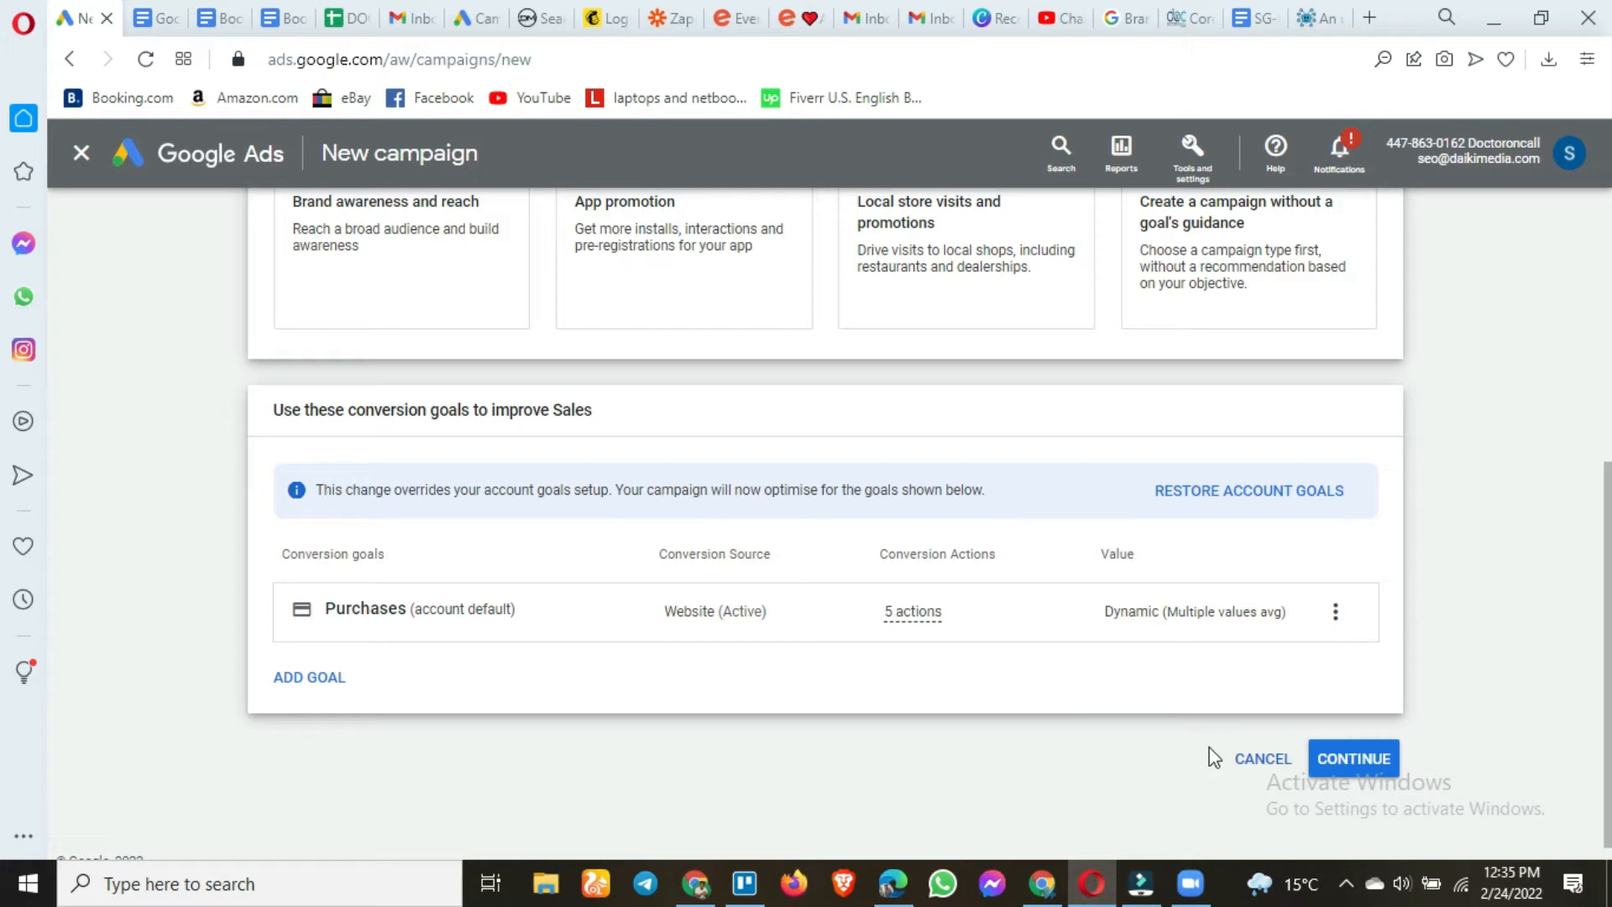
{"action": "left_click", "coordinate": [1360, 760]}
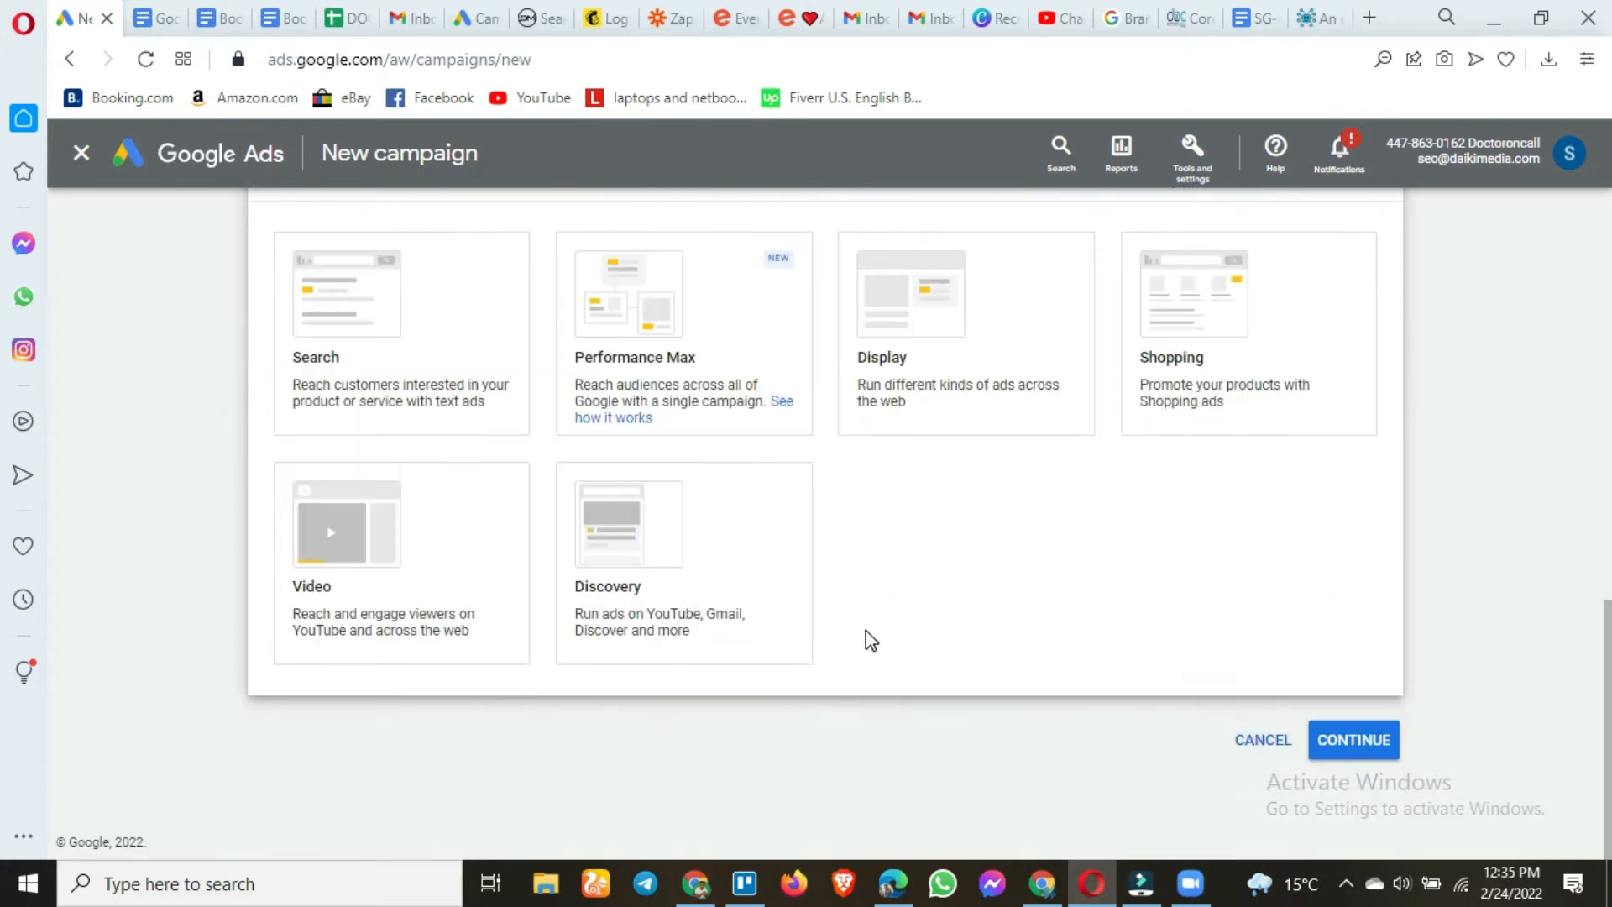
{"action": "left_click", "coordinate": [396, 351]}
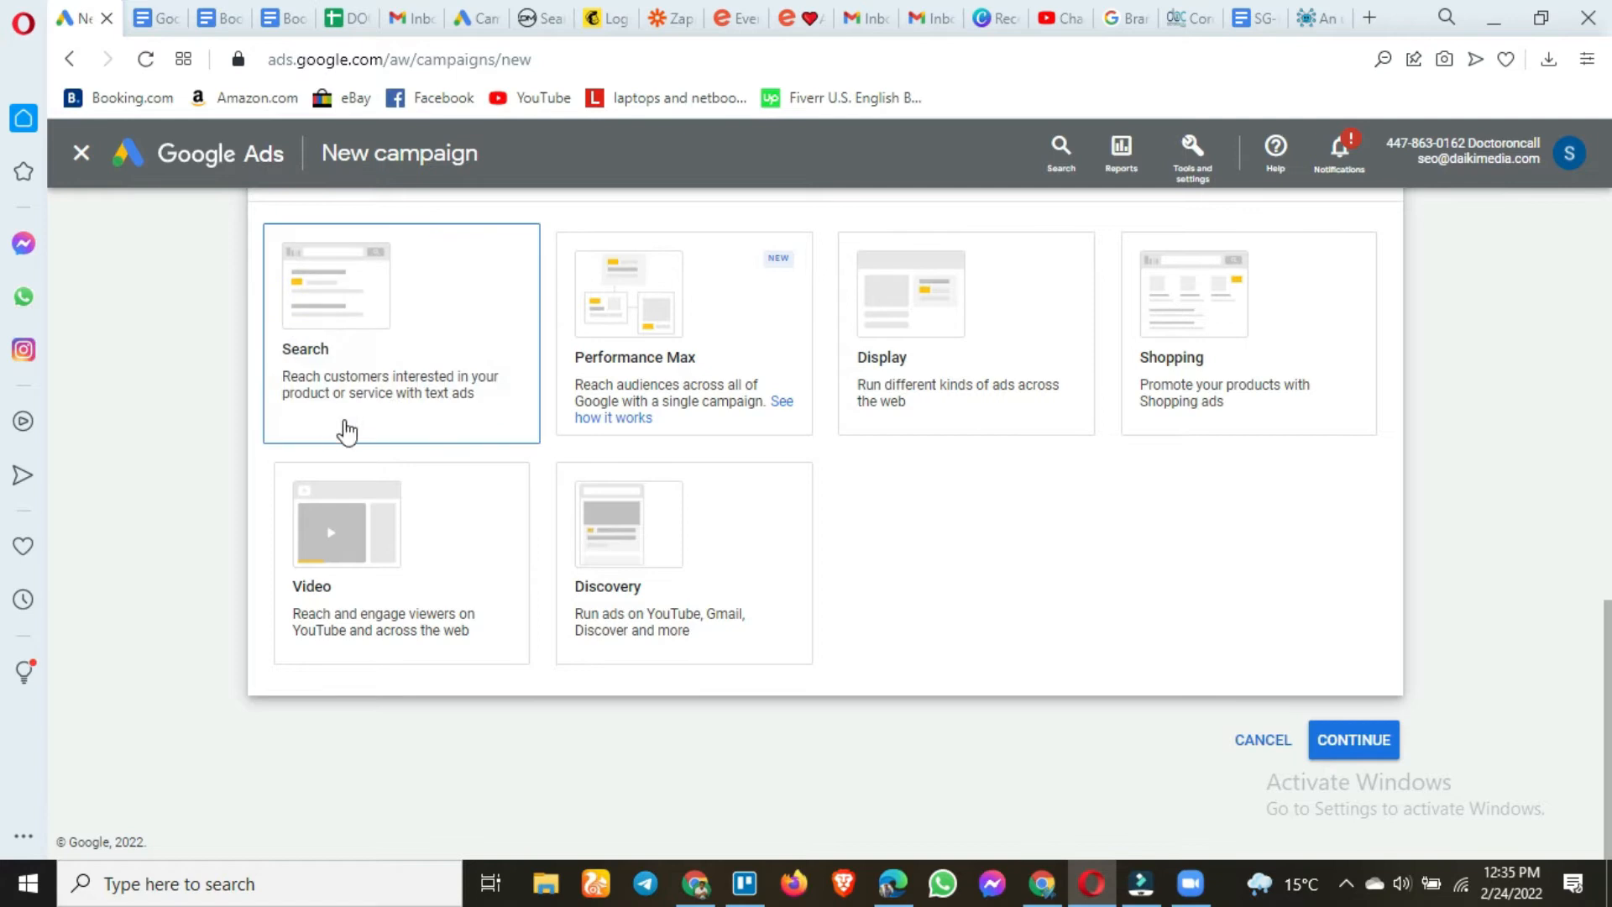
{"action": "left_click", "coordinate": [406, 329]}
{"action": "left_click", "coordinate": [406, 392]}
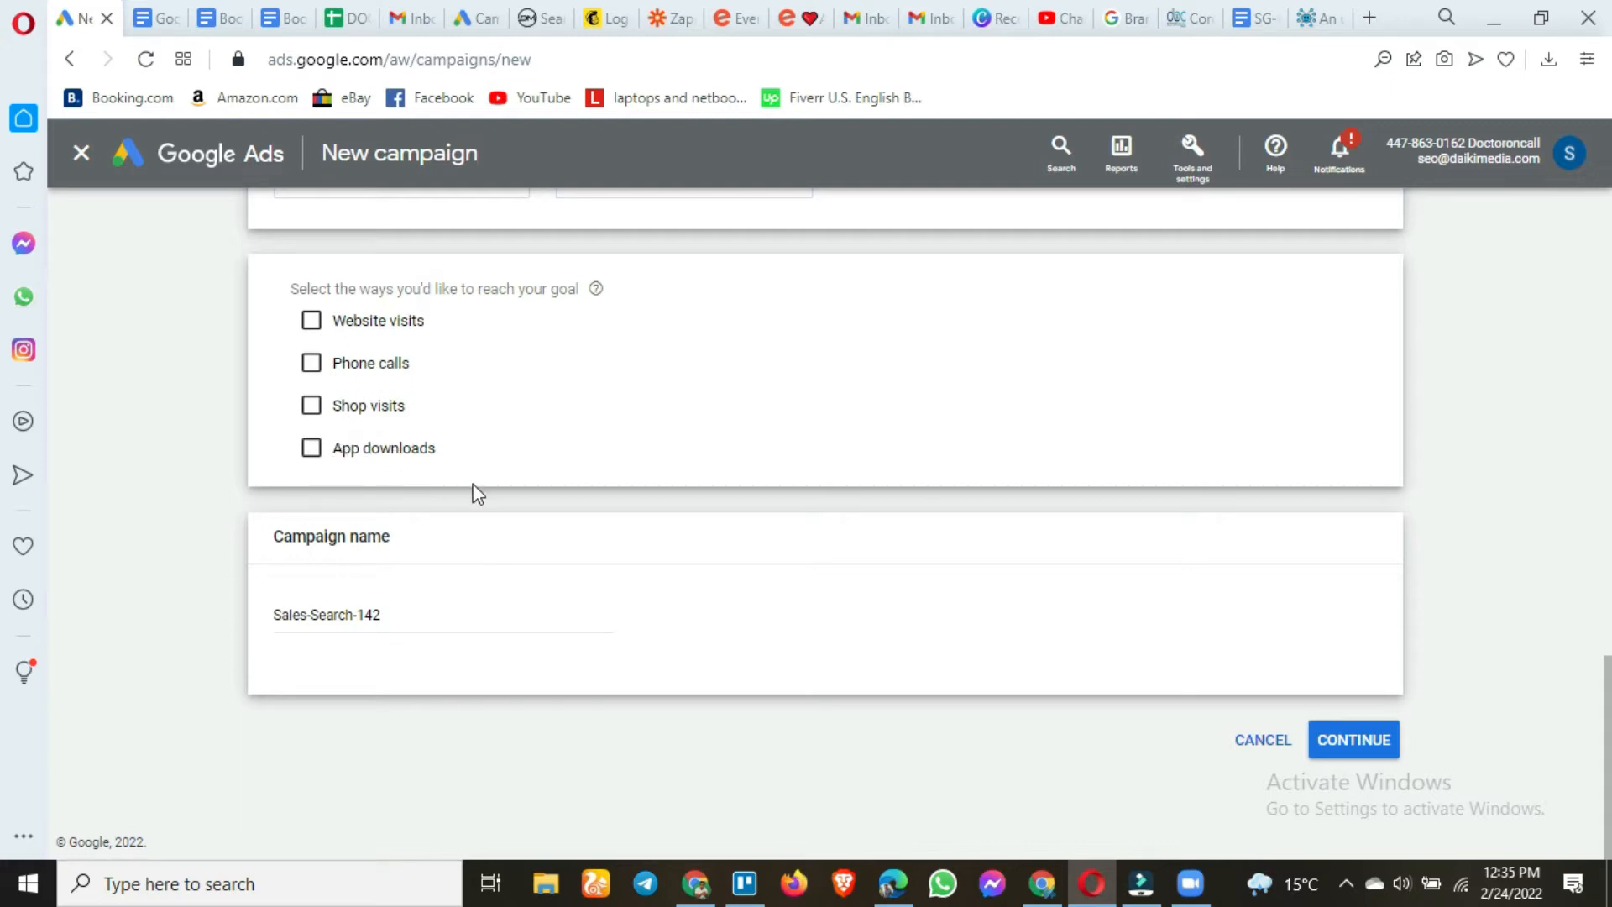
Enable Website visits and enter the Lian Hua product link copied from the "Google Ads - Targeted" document as the business website
{"action": "left_click", "coordinate": [372, 329]}
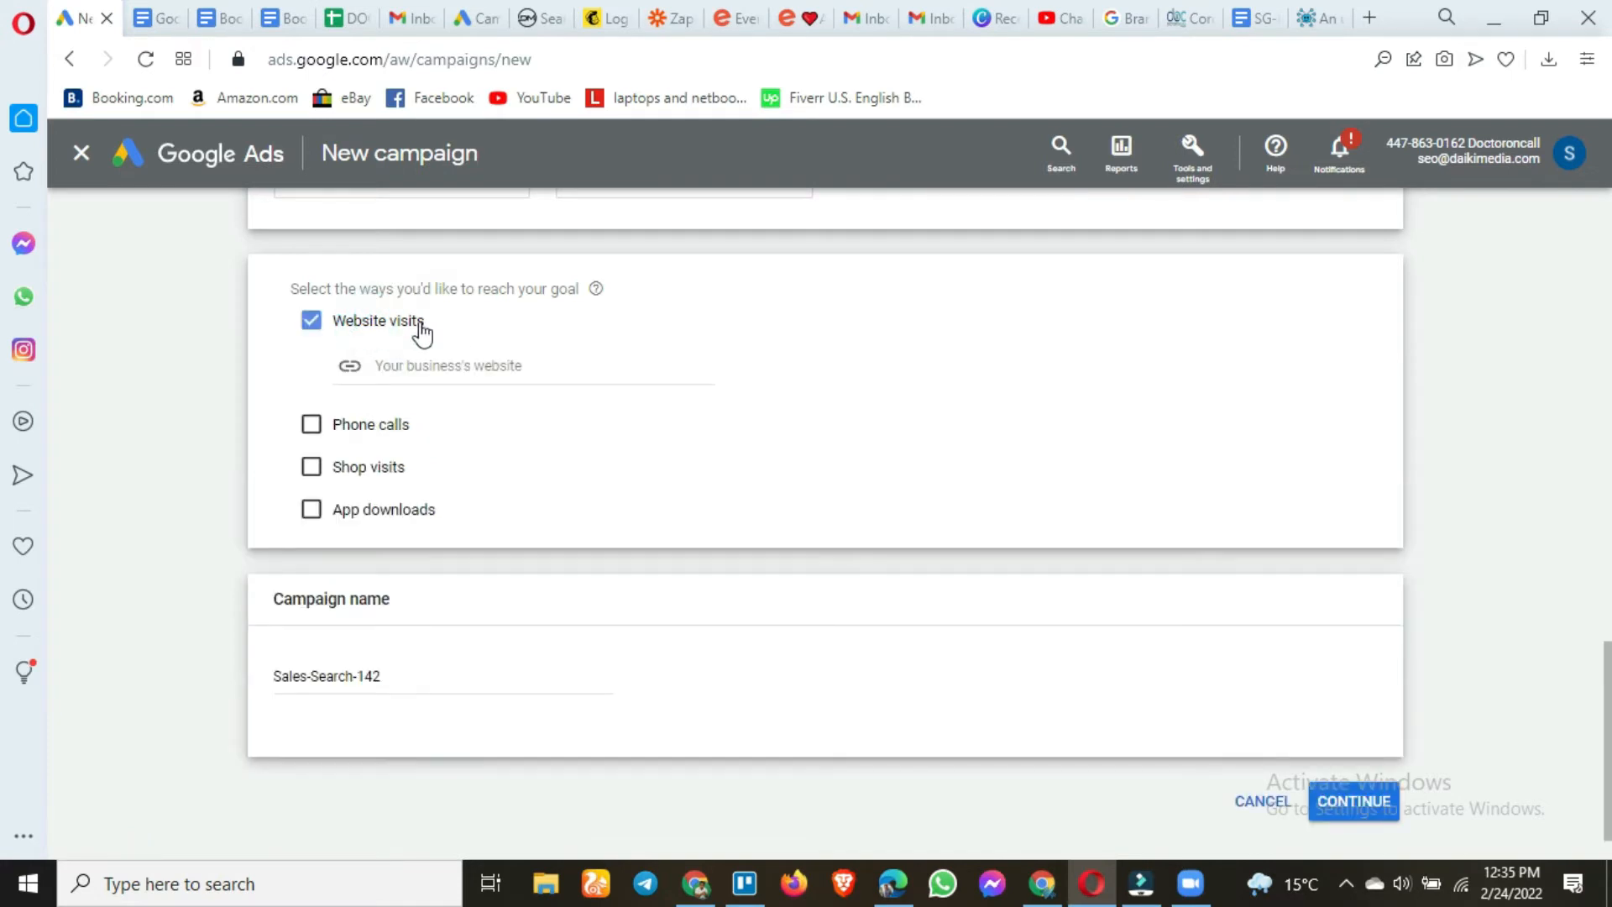
{"action": "left_click", "coordinate": [145, 20]}
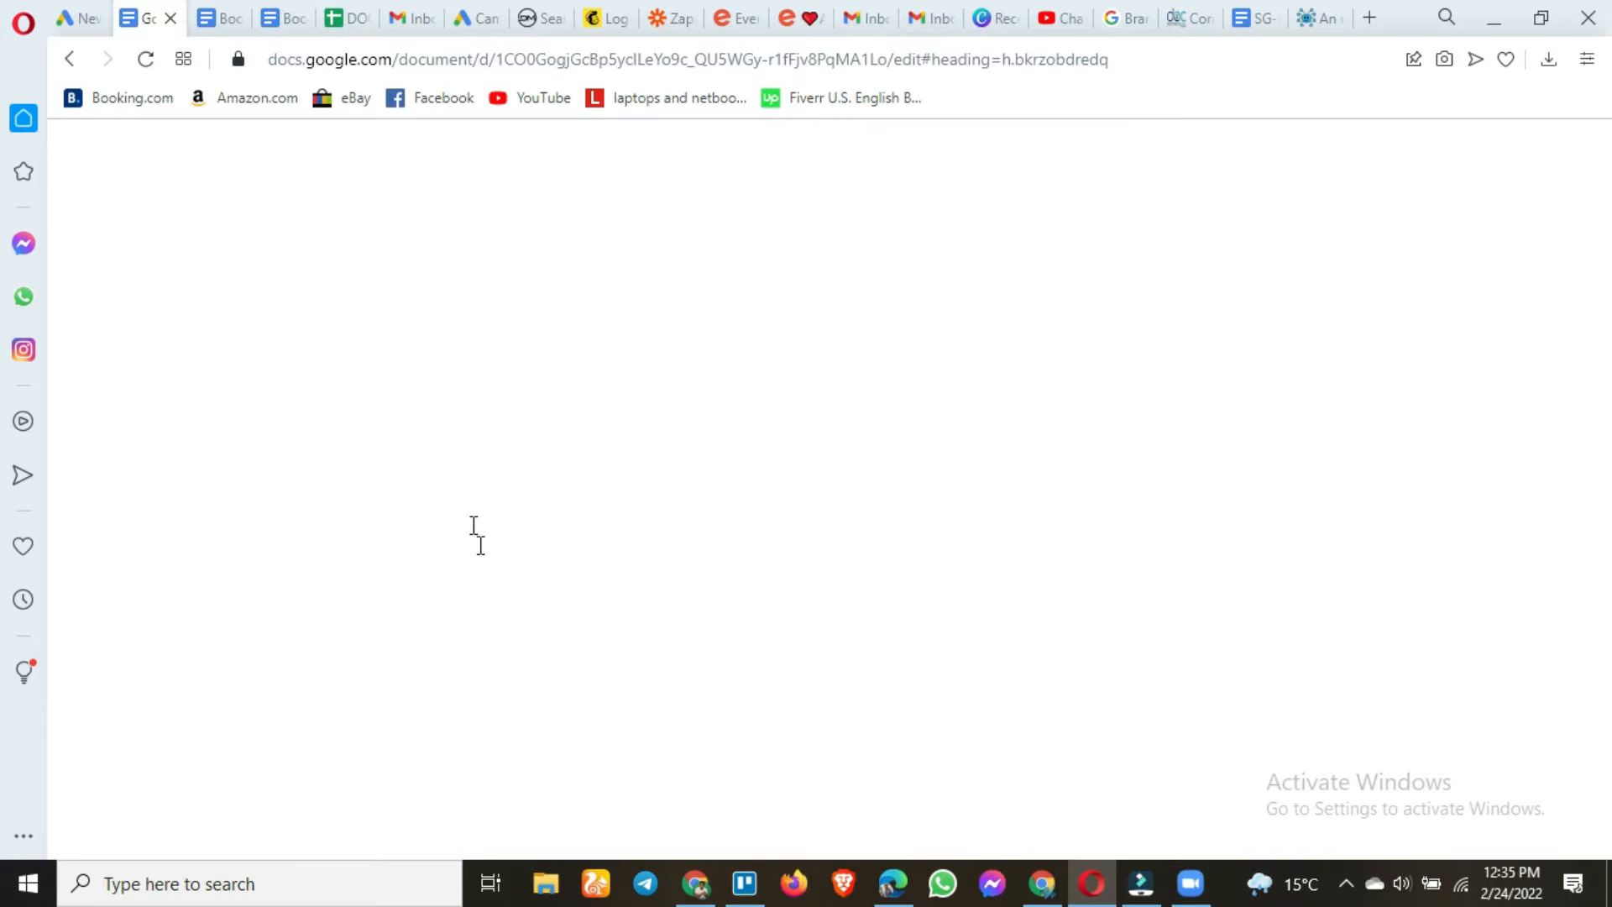
{"action": "left_click_drag", "start_coordinate": [504, 570], "coordinate": [1079, 609]}
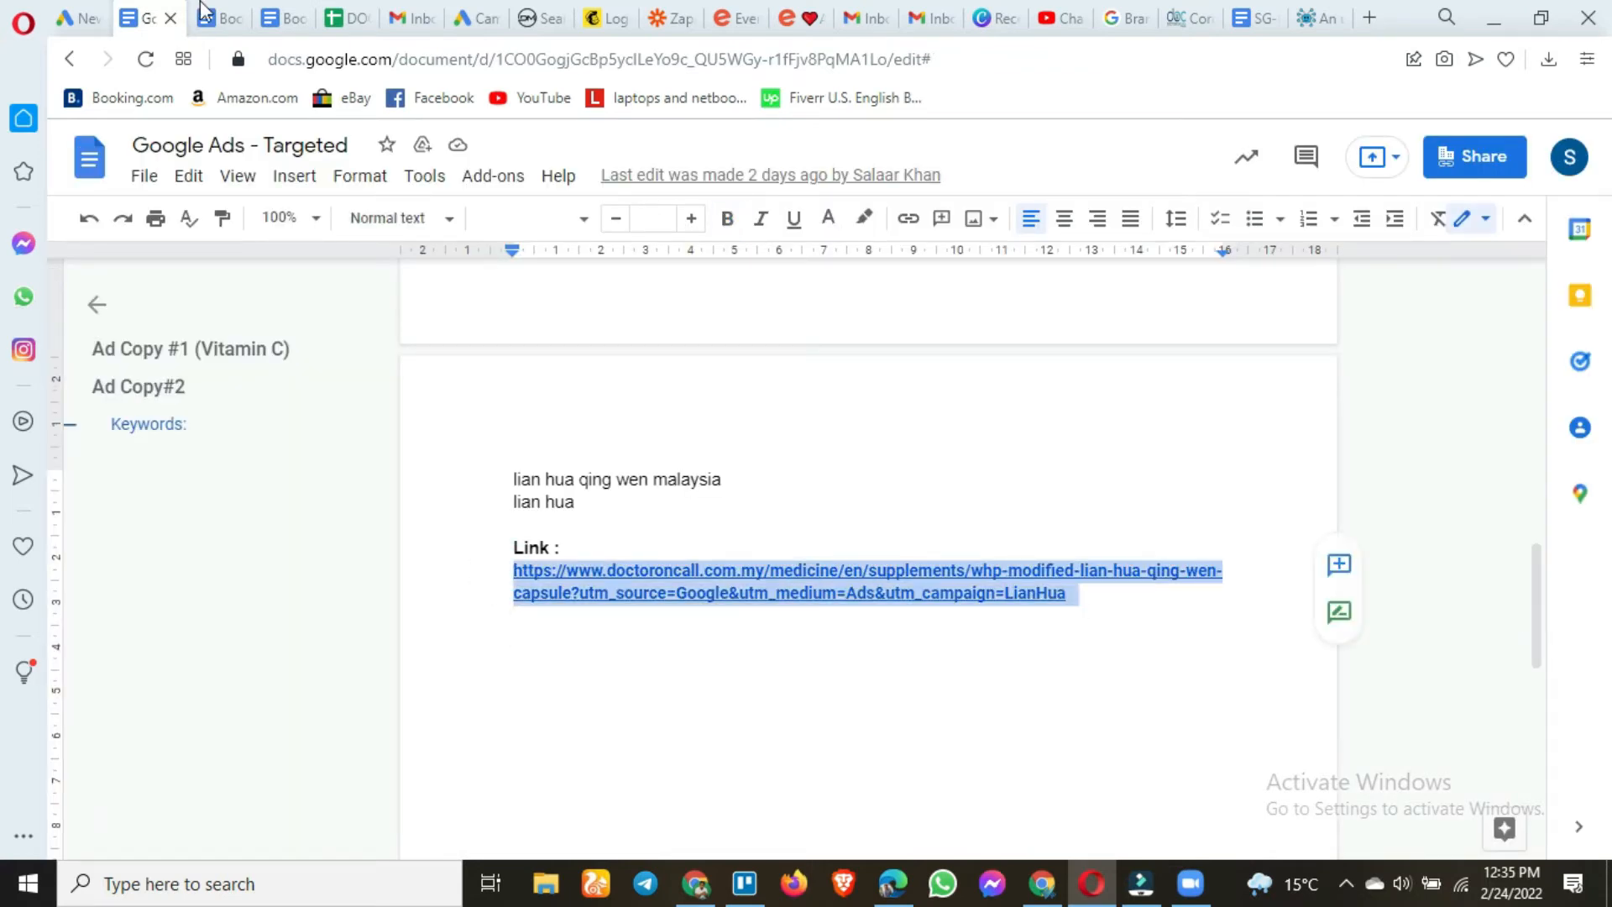
{"action": "left_click", "coordinate": [80, 18]}
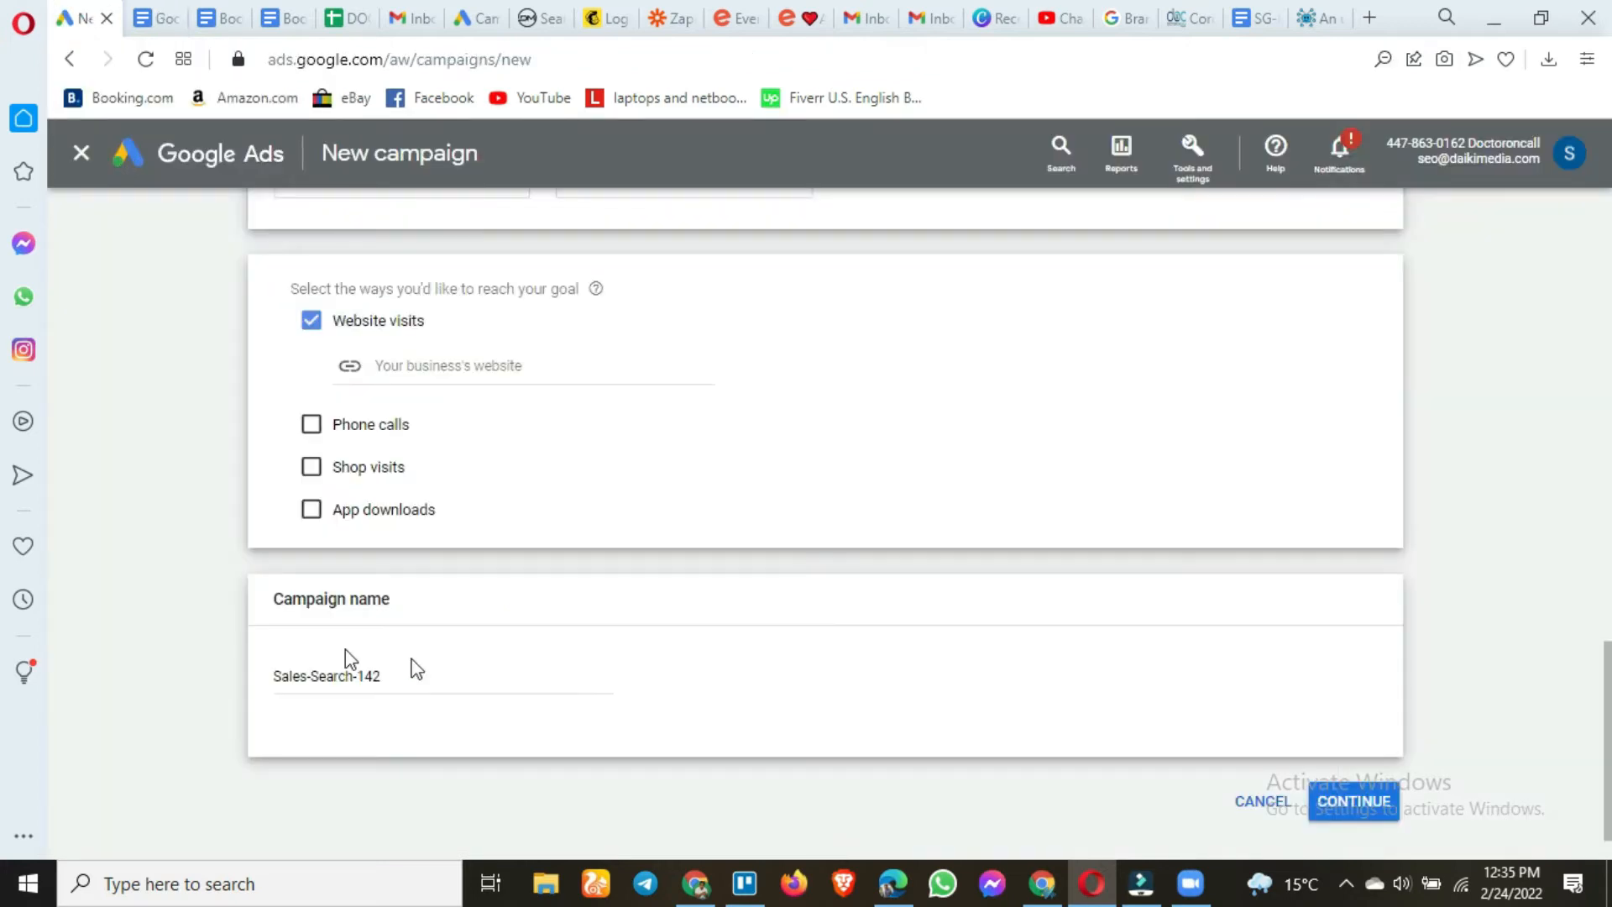
{"action": "left_click", "coordinate": [485, 363]}
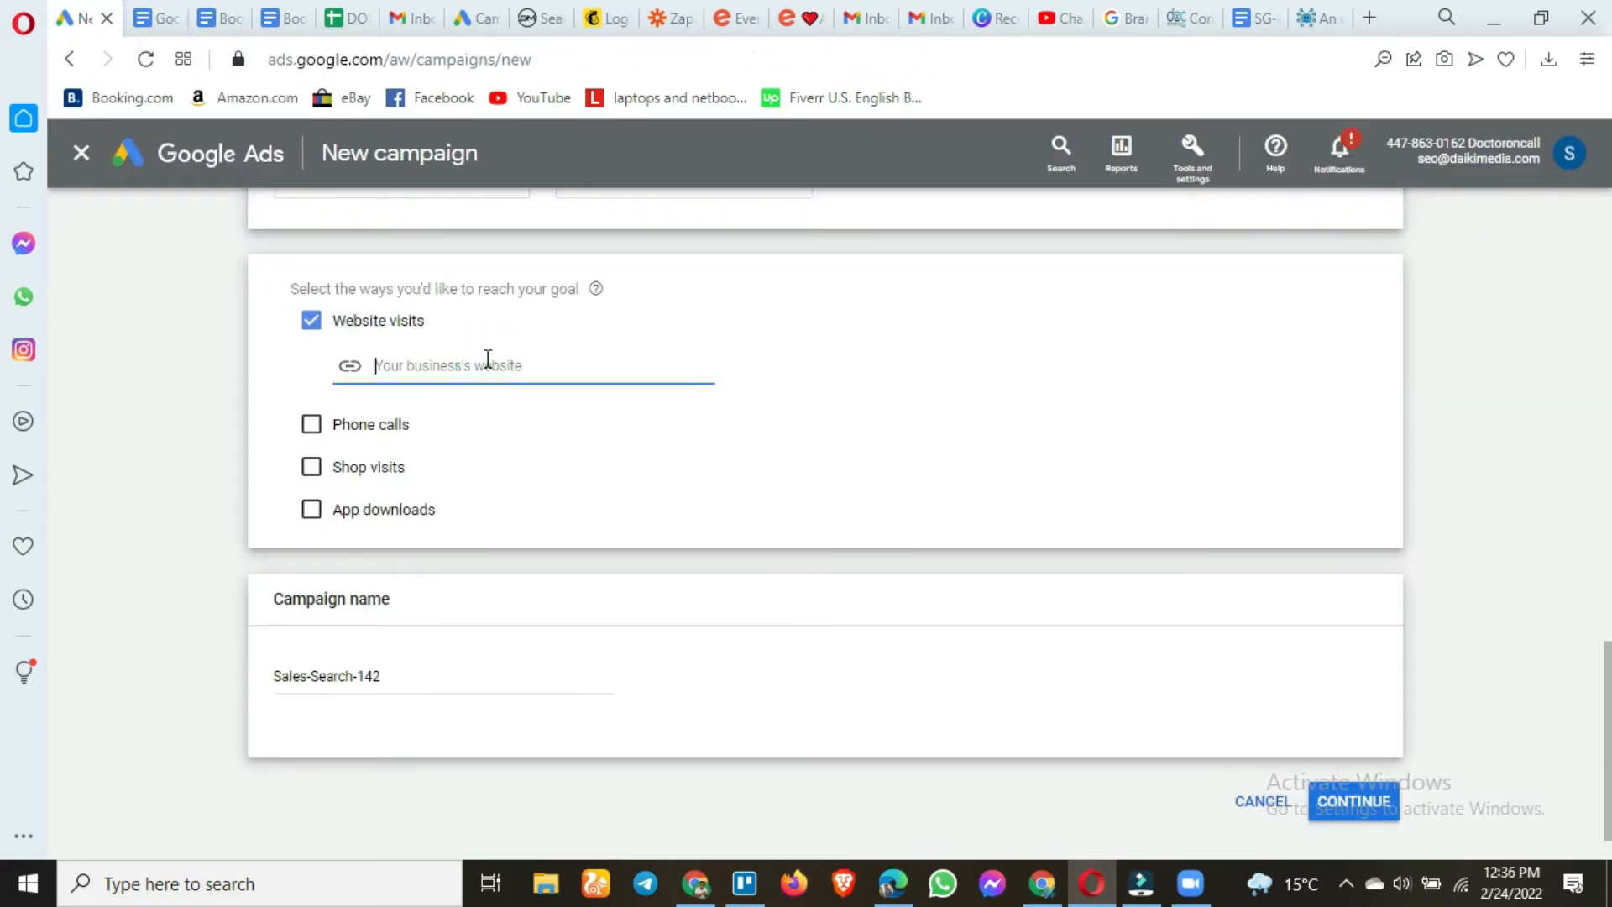
{"action": "key", "text": "ctrl+v"}
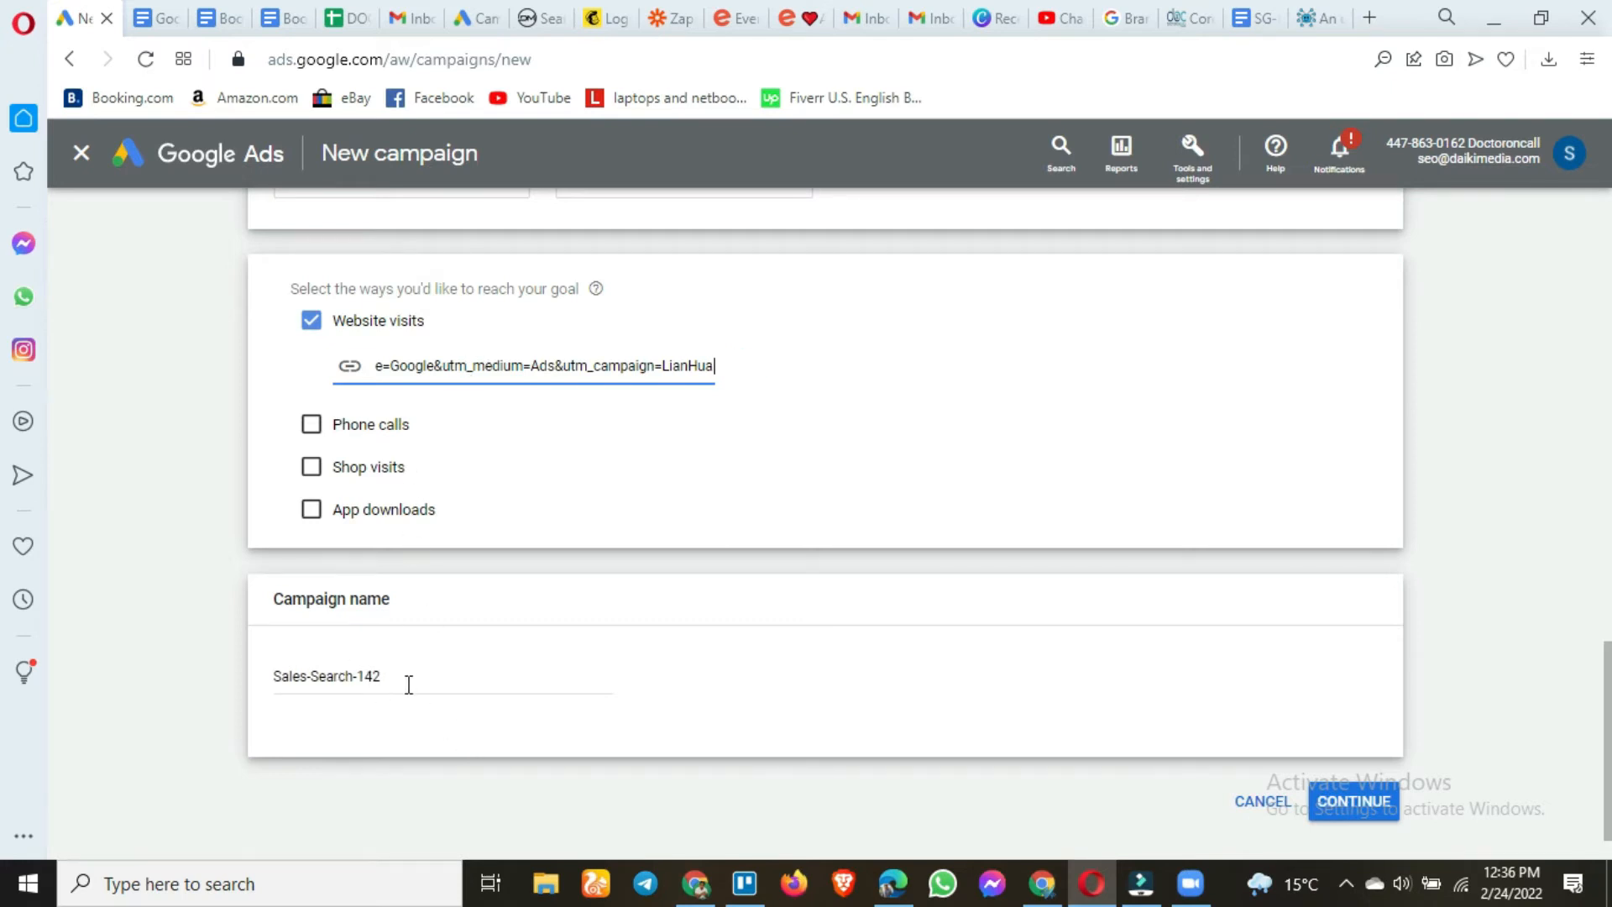
Name the campaign "Search (Supplements) 24th Feb 2022 Online Pharmacy" and continue to the budget and bidding settings
{"action": "left_click_drag", "start_coordinate": [400, 680], "coordinate": [256, 689]}
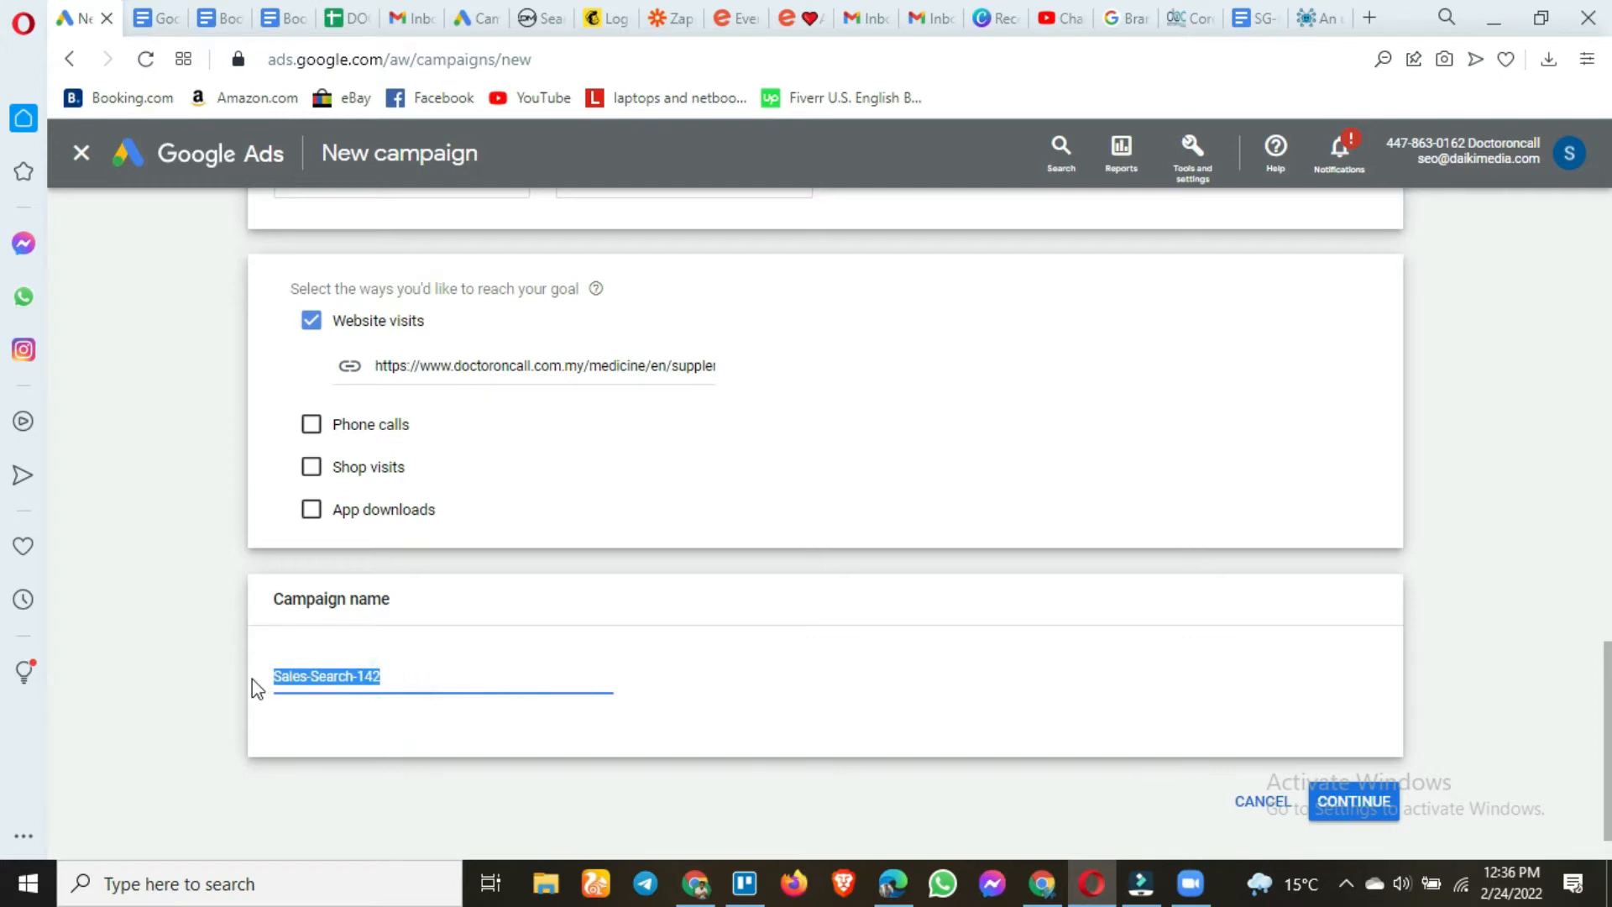
{"action": "type", "text": "Search"}
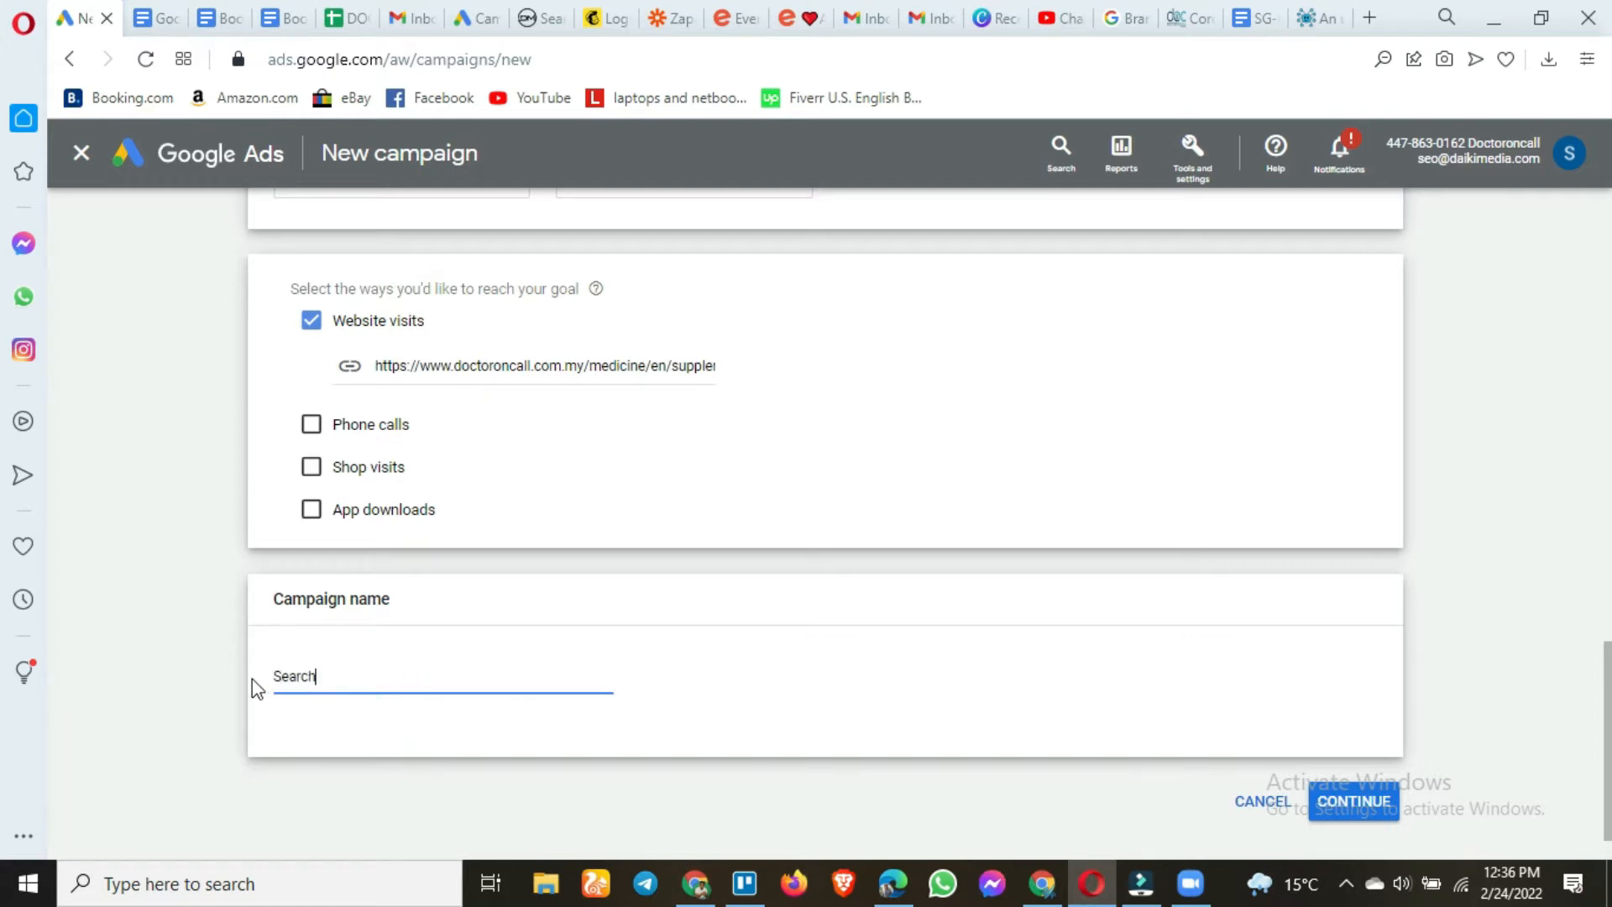
{"action": "type", "text": " ("}
{"action": "left_click", "coordinate": [695, 367]}
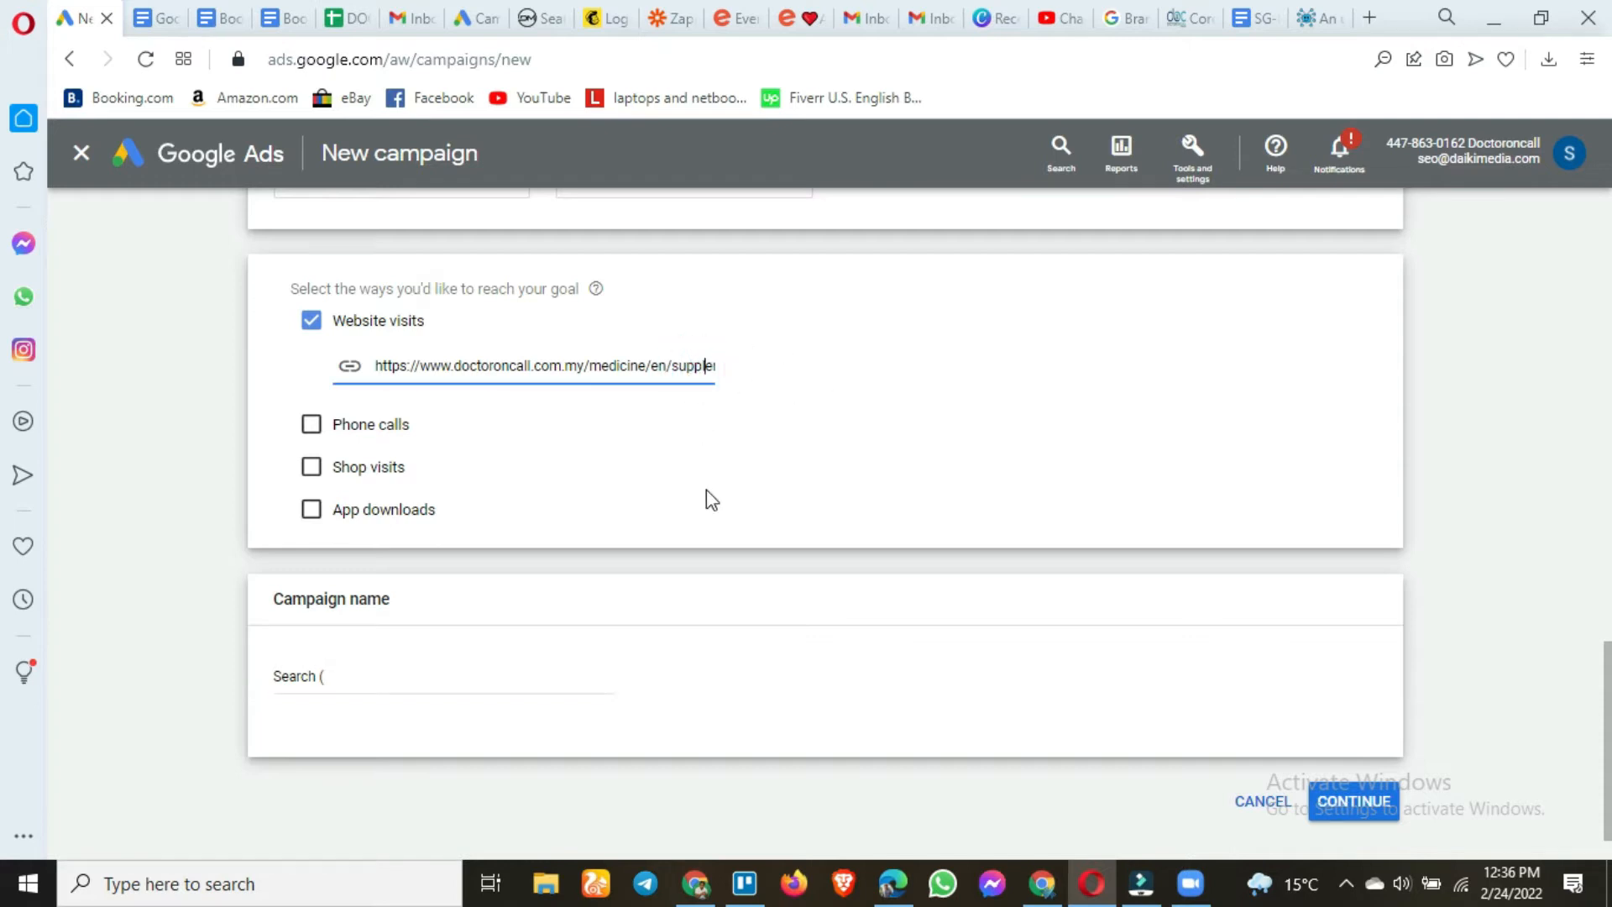
{"action": "left_click", "coordinate": [401, 670]}
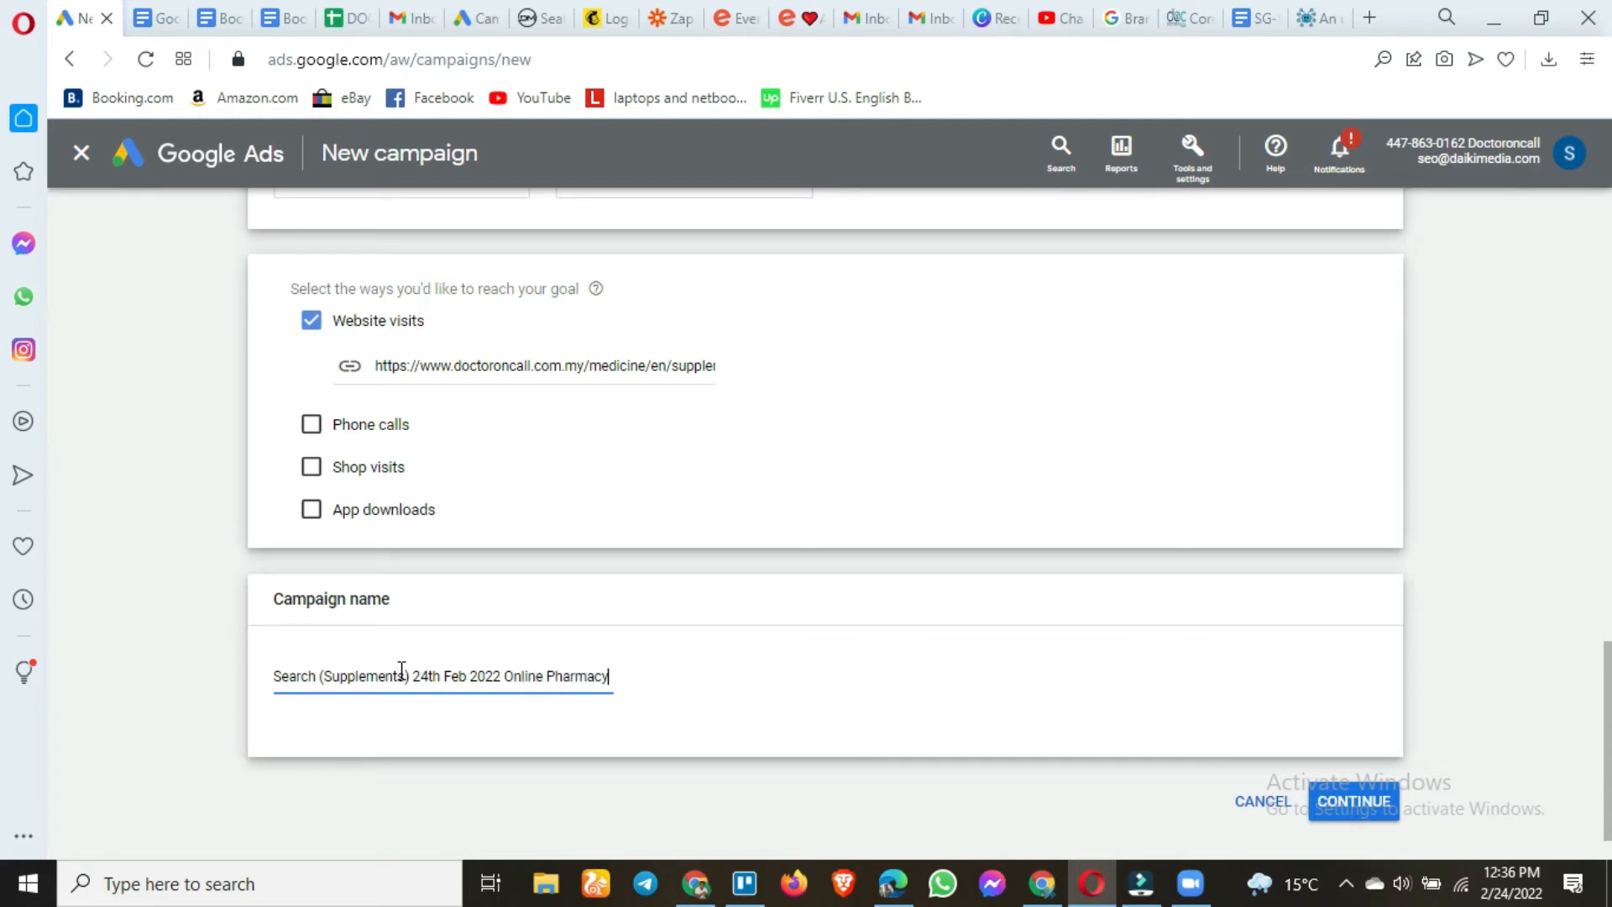
{"action": "left_click", "coordinate": [1356, 802]}
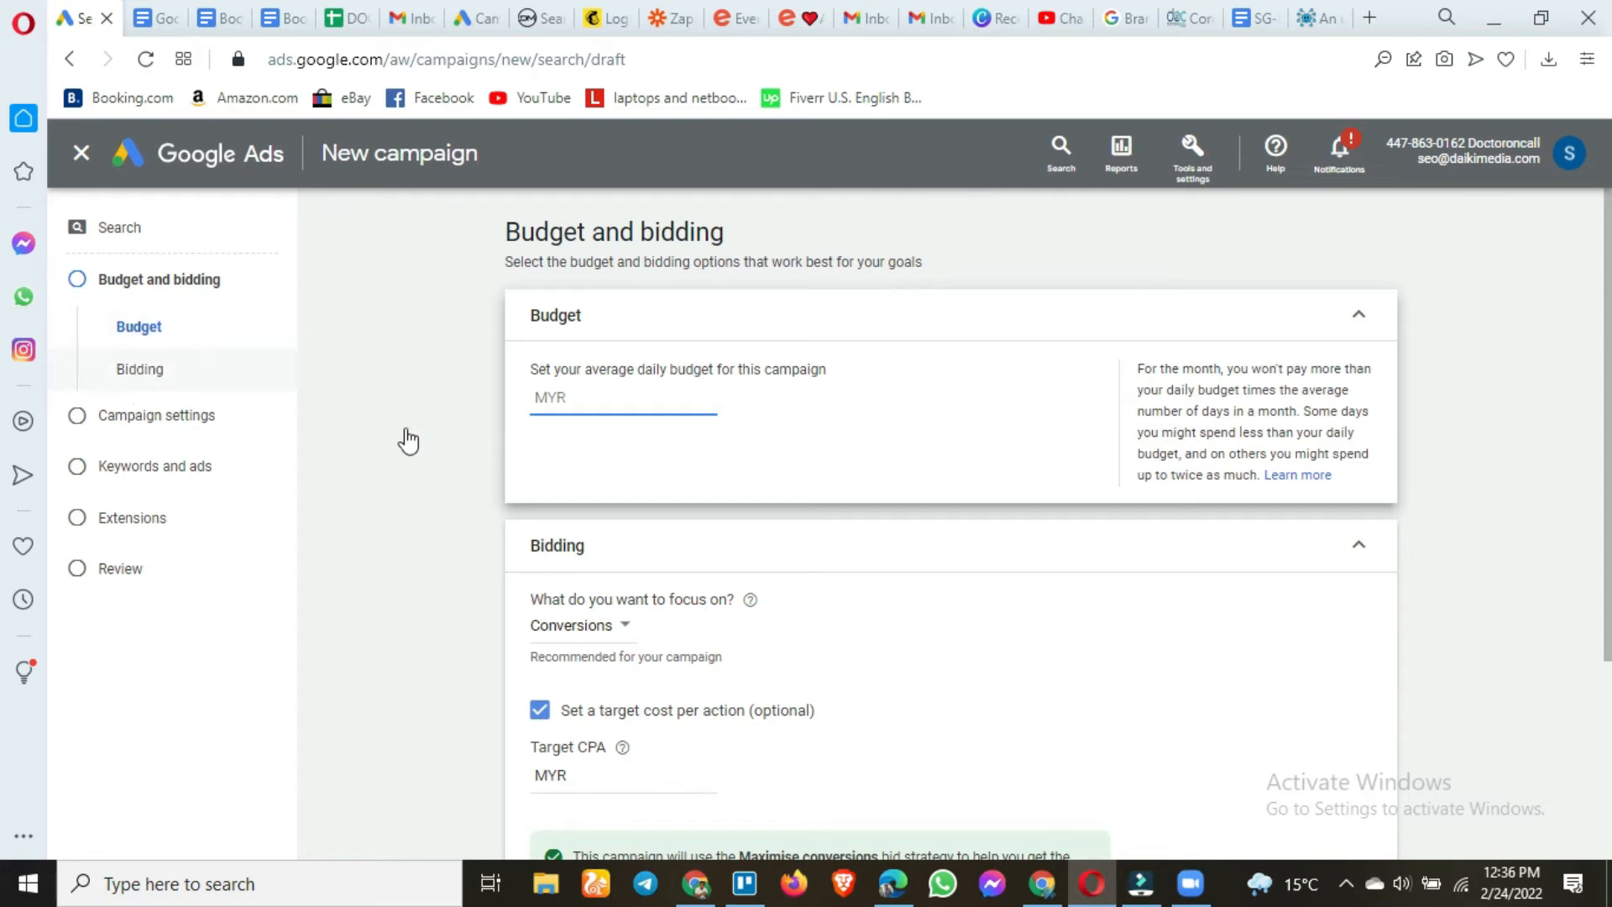
Set the campaign's average daily budget to MYR 50.00
{"action": "left_click", "coordinate": [517, 409]}
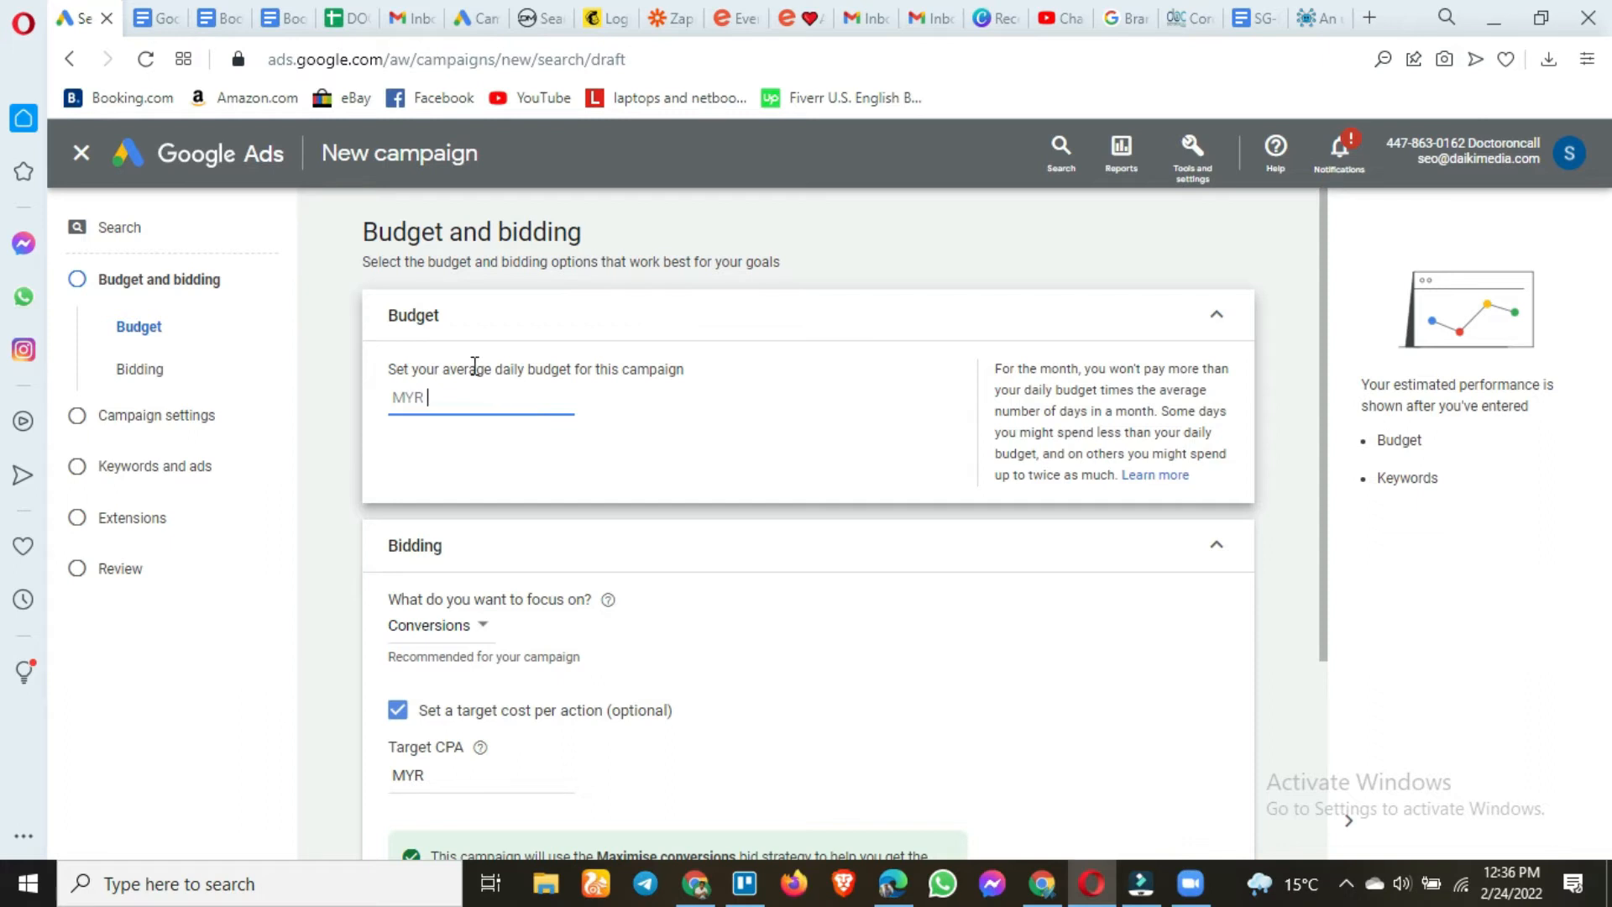
{"action": "left_click", "coordinate": [324, 482]}
{"action": "scroll", "coordinate": [343, 498], "scroll_direction": "down", "scroll_amount": 1}
{"action": "scroll", "coordinate": [344, 498], "scroll_direction": "down", "scroll_amount": 2}
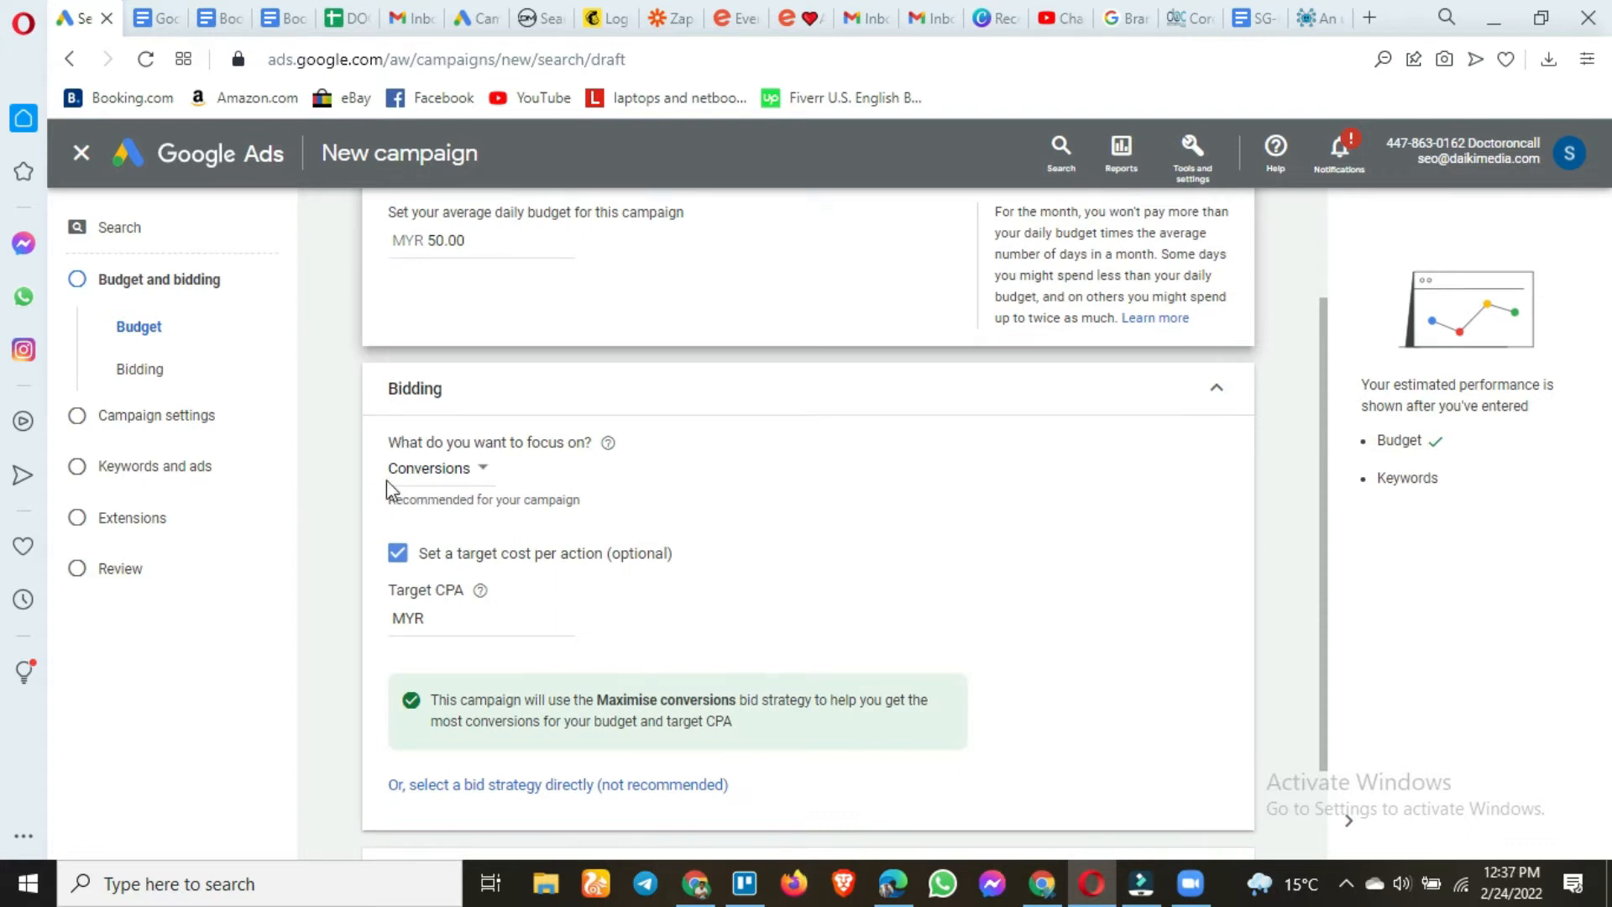
Keep Conversions as the bidding focus and turn off the optional target cost per action
{"action": "left_click", "coordinate": [466, 475]}
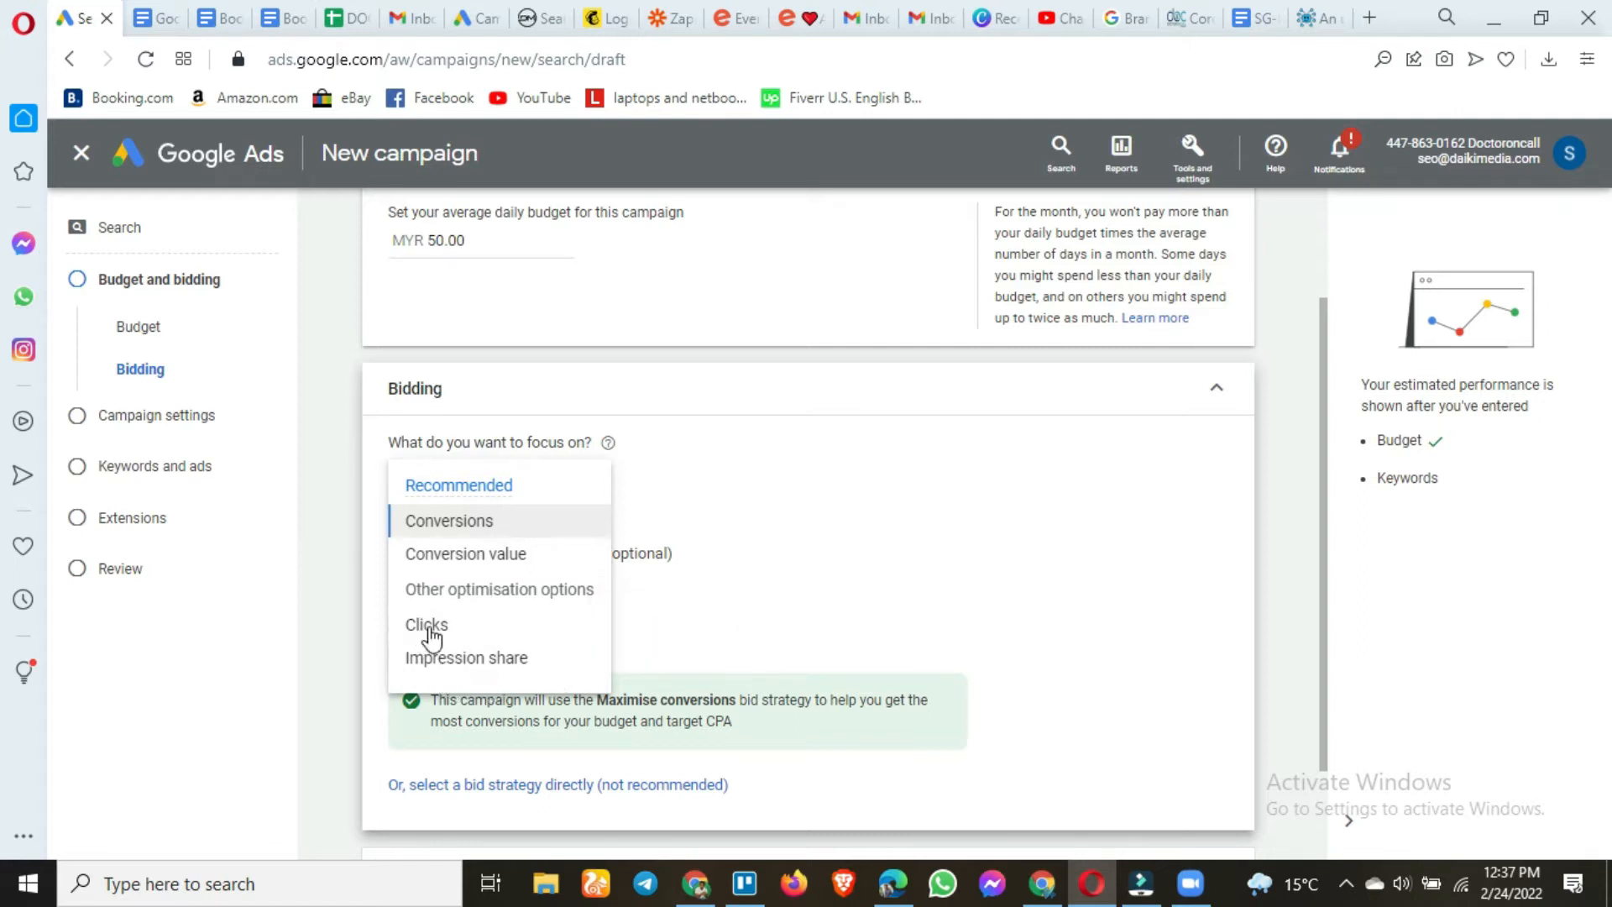
{"action": "left_click", "coordinate": [367, 467]}
{"action": "scroll", "coordinate": [367, 468], "scroll_direction": "down", "scroll_amount": 1}
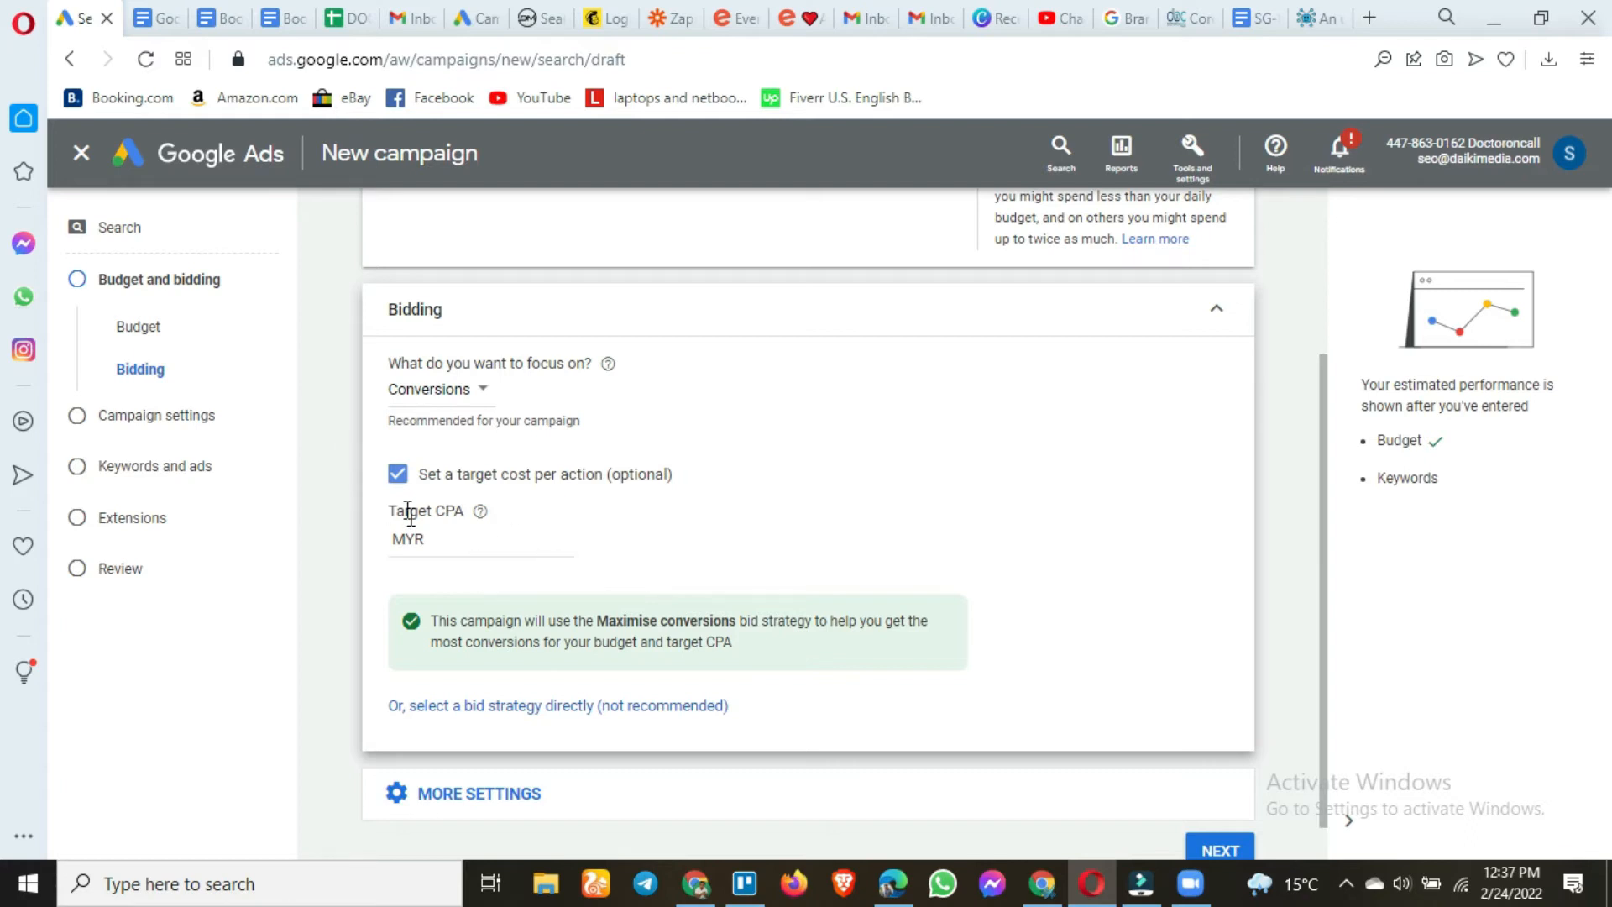
{"action": "left_click", "coordinate": [398, 473]}
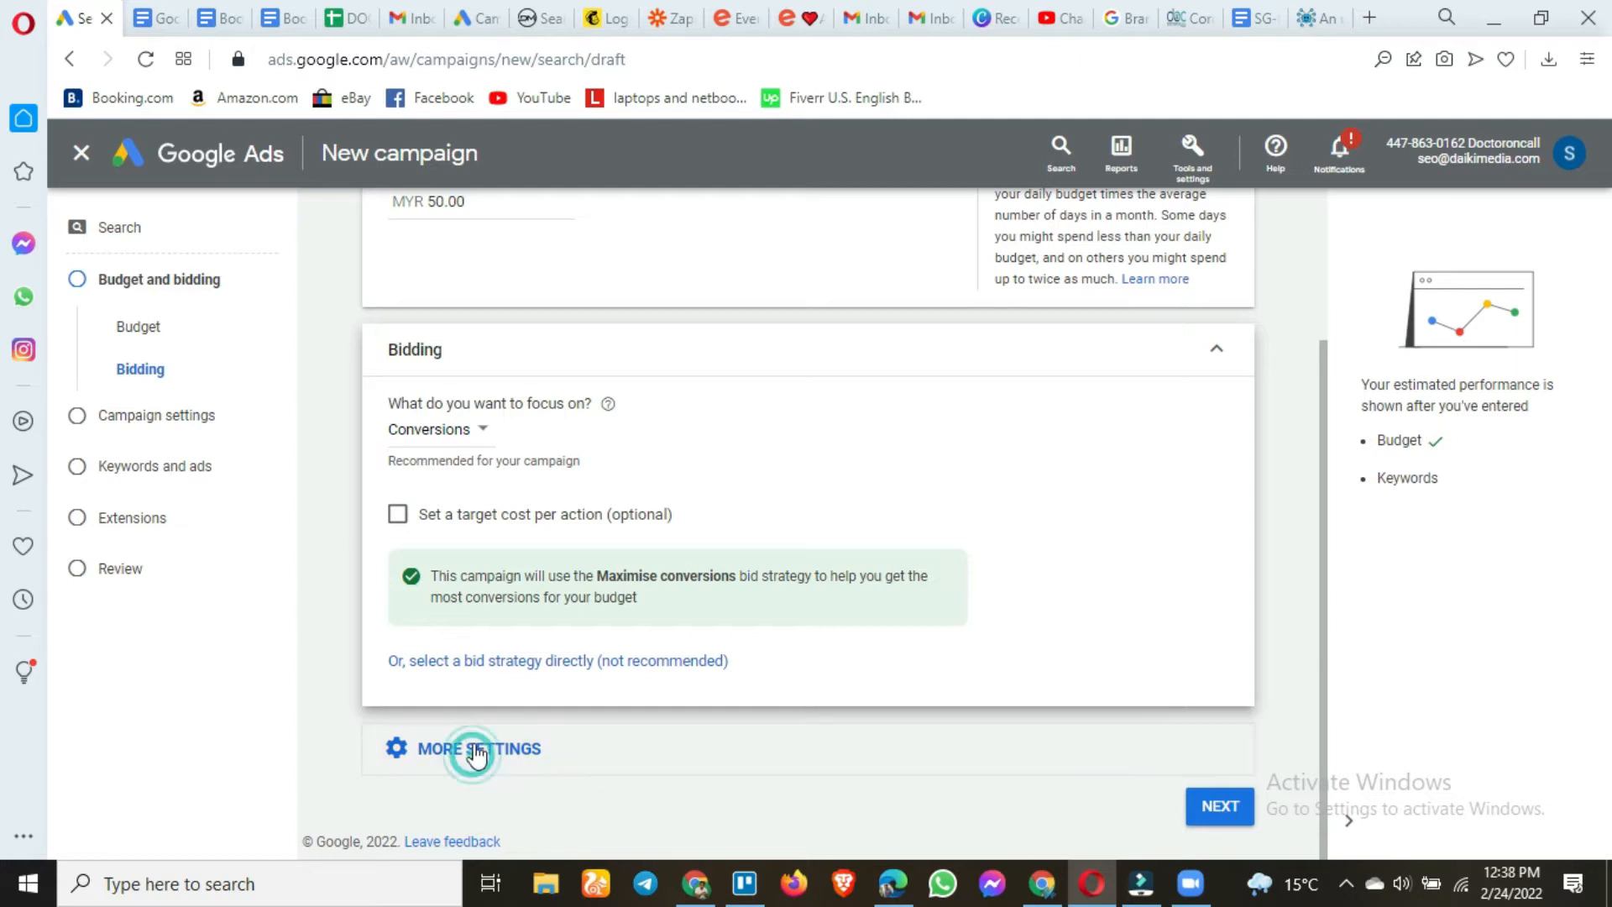
Keep ad rotation on "Optimise: Prefer best performing ads" and continue to the campaign settings
{"action": "left_click", "coordinate": [370, 720]}
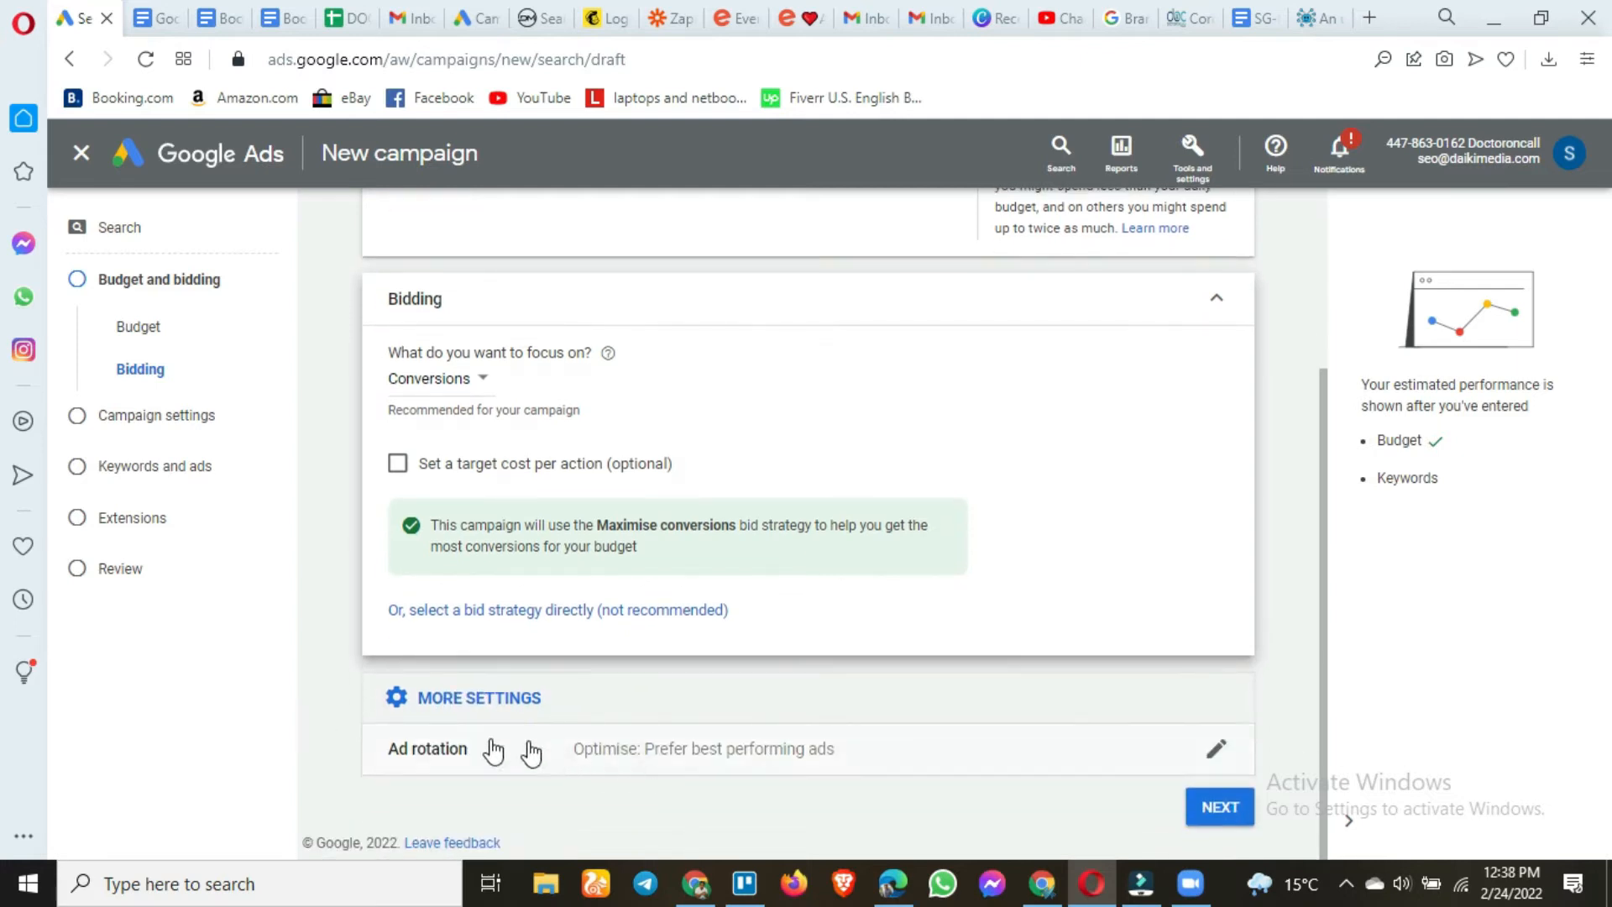
{"action": "left_click", "coordinate": [713, 759]}
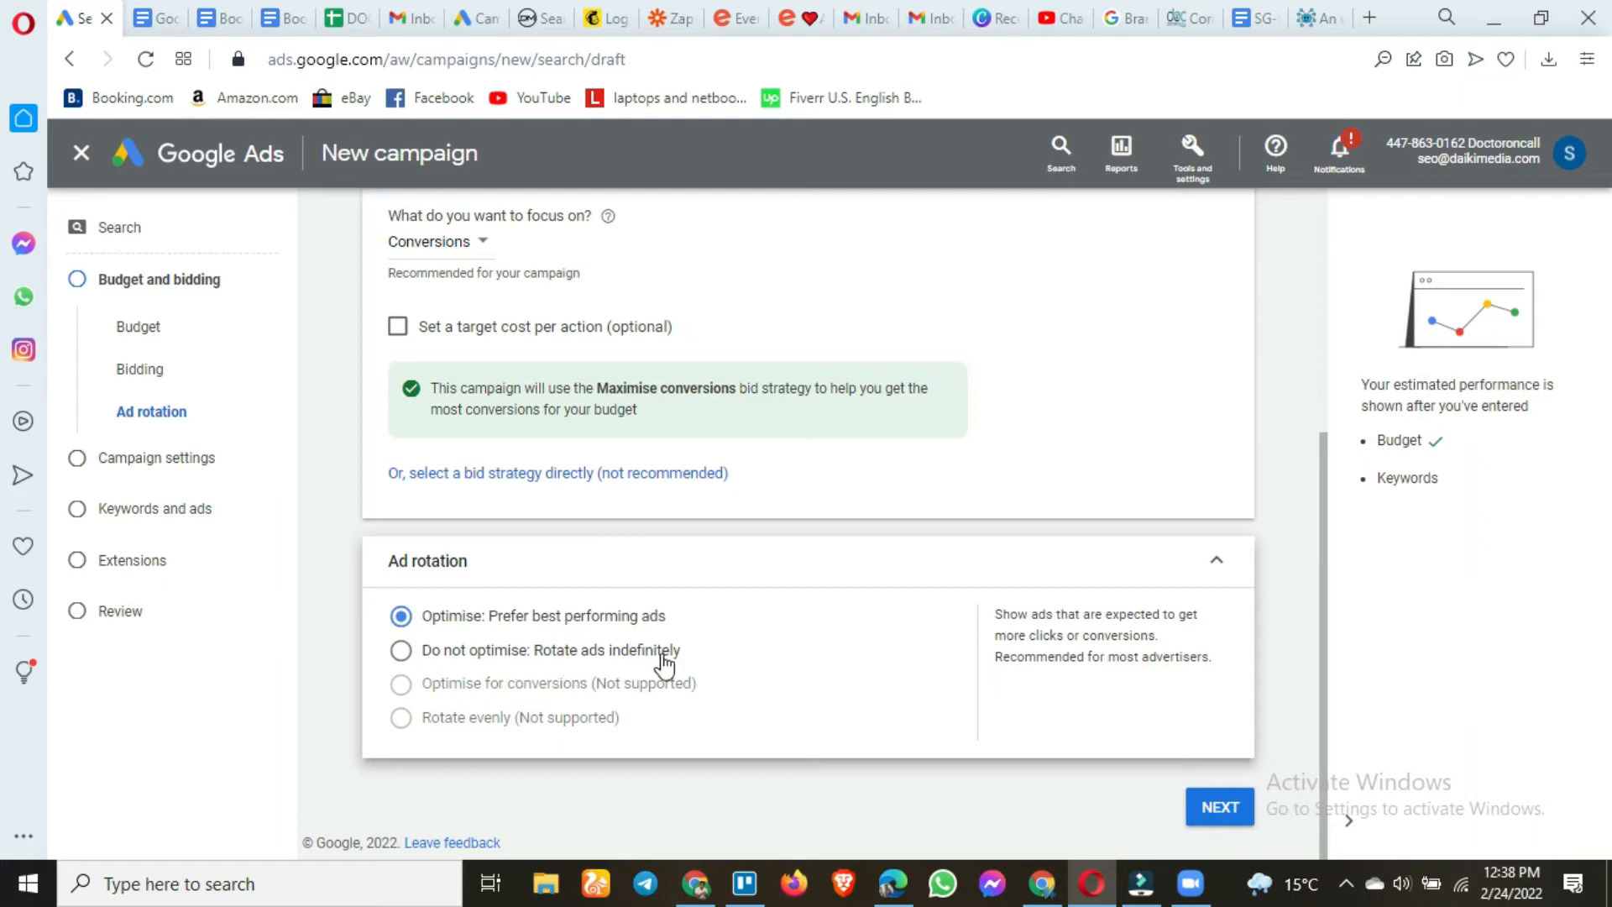
{"action": "left_click", "coordinate": [1227, 813]}
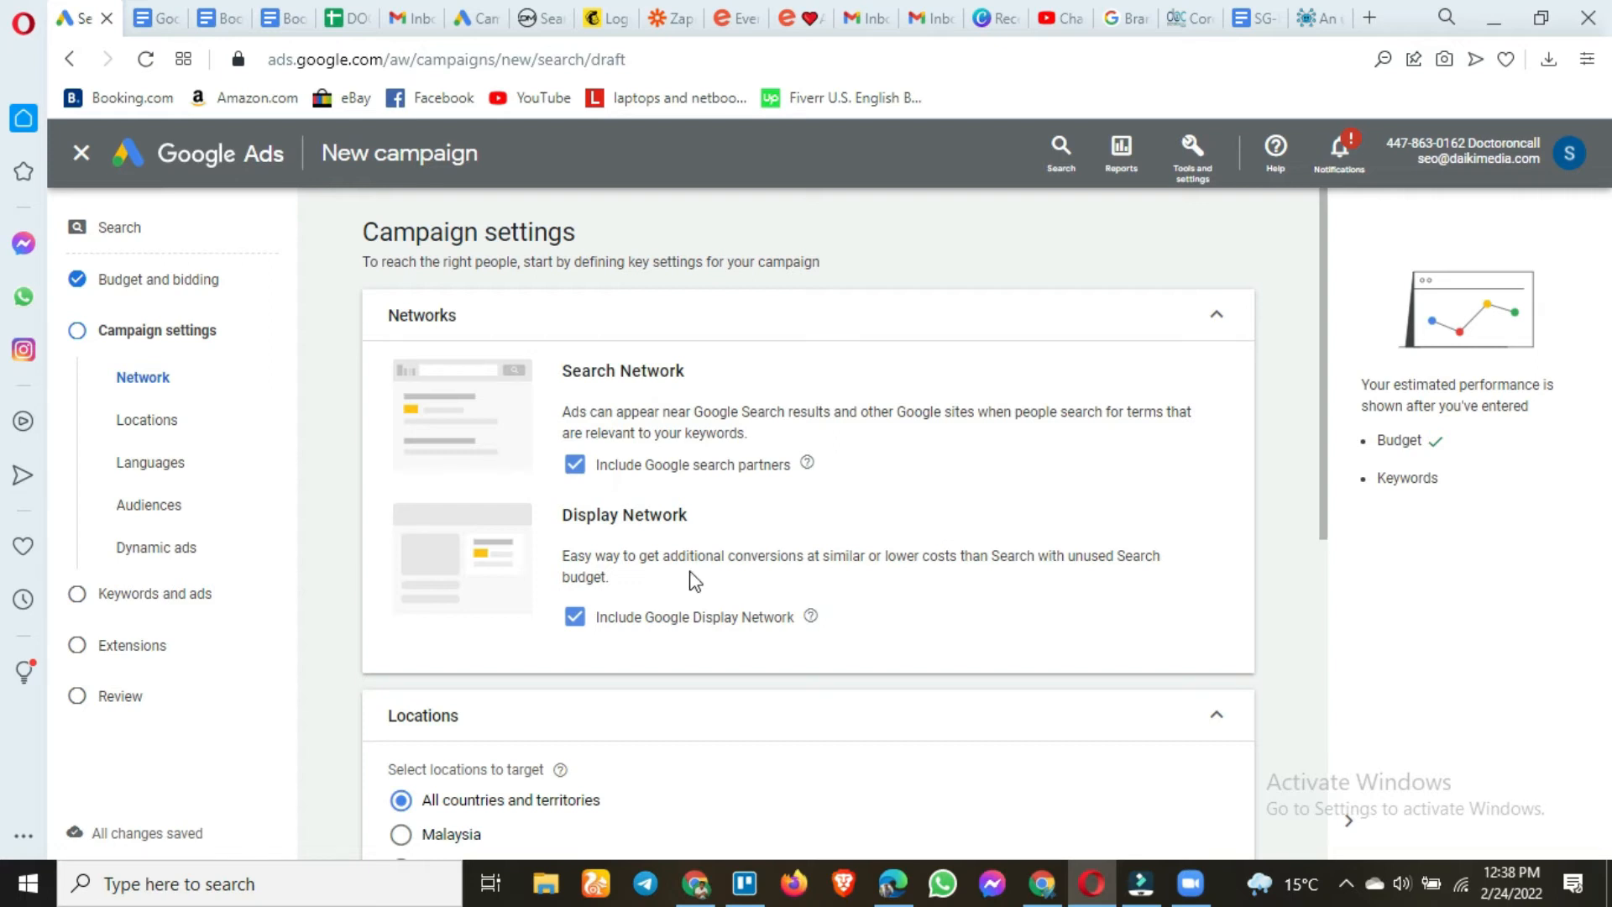
Exclude the Google Display Network from the campaign's networks
{"action": "left_click", "coordinate": [574, 617]}
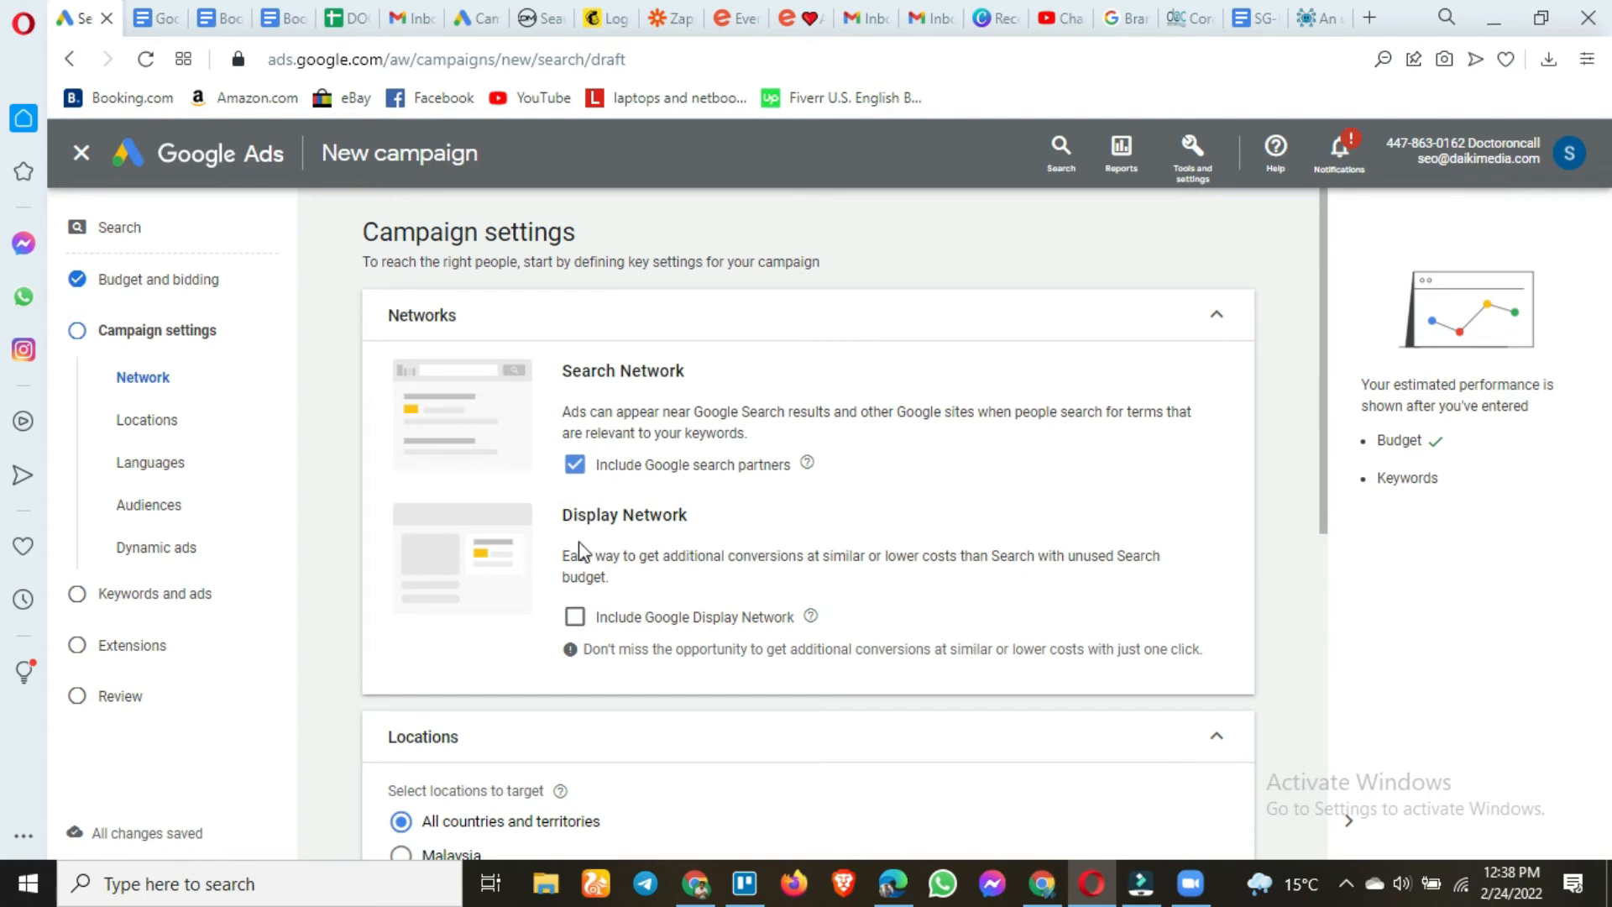
{"action": "scroll", "coordinate": [684, 646], "scroll_direction": "down", "scroll_amount": 3}
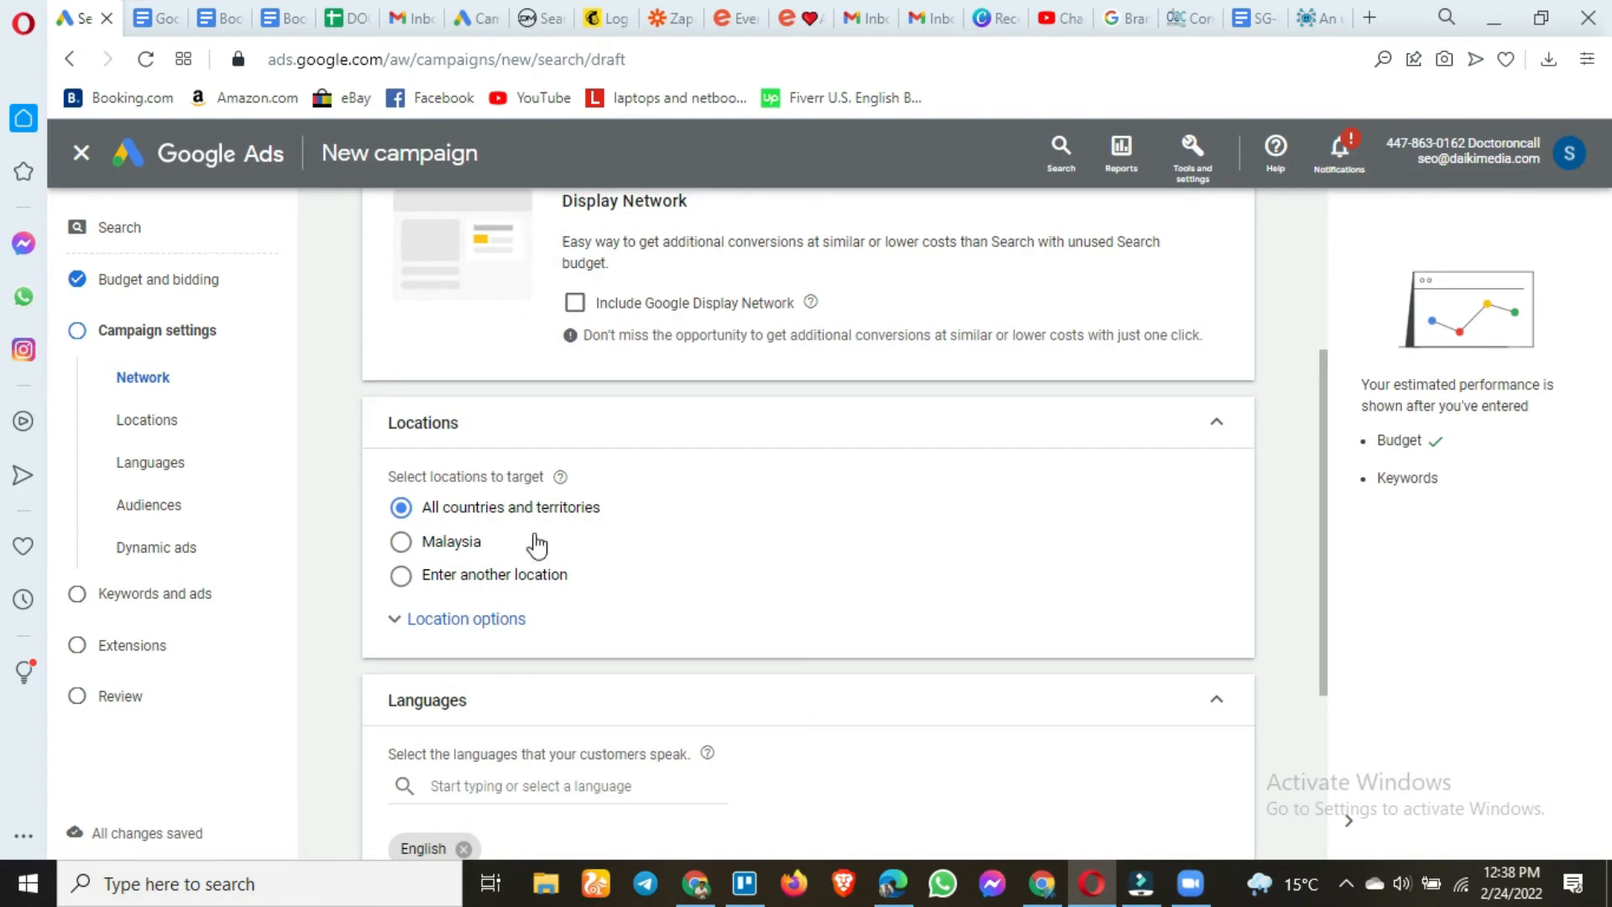
Target Malaysia as the campaign's location and add Malay and Chinese (simplified) to its languages
{"action": "left_click", "coordinate": [402, 542]}
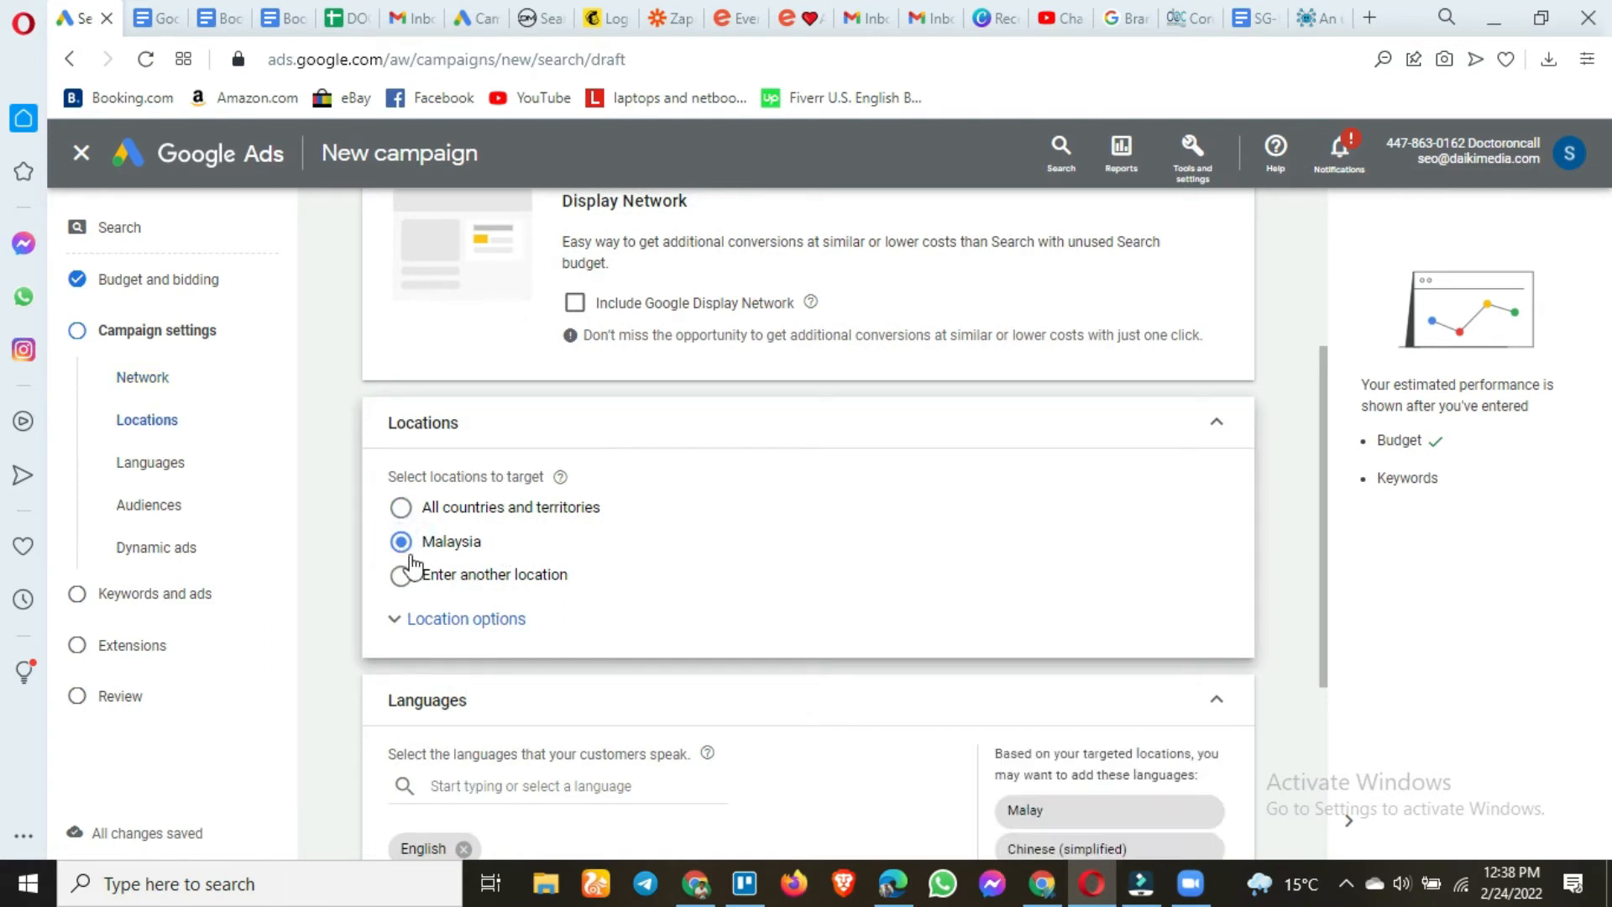
{"action": "scroll", "coordinate": [487, 568], "scroll_direction": "down", "scroll_amount": 2}
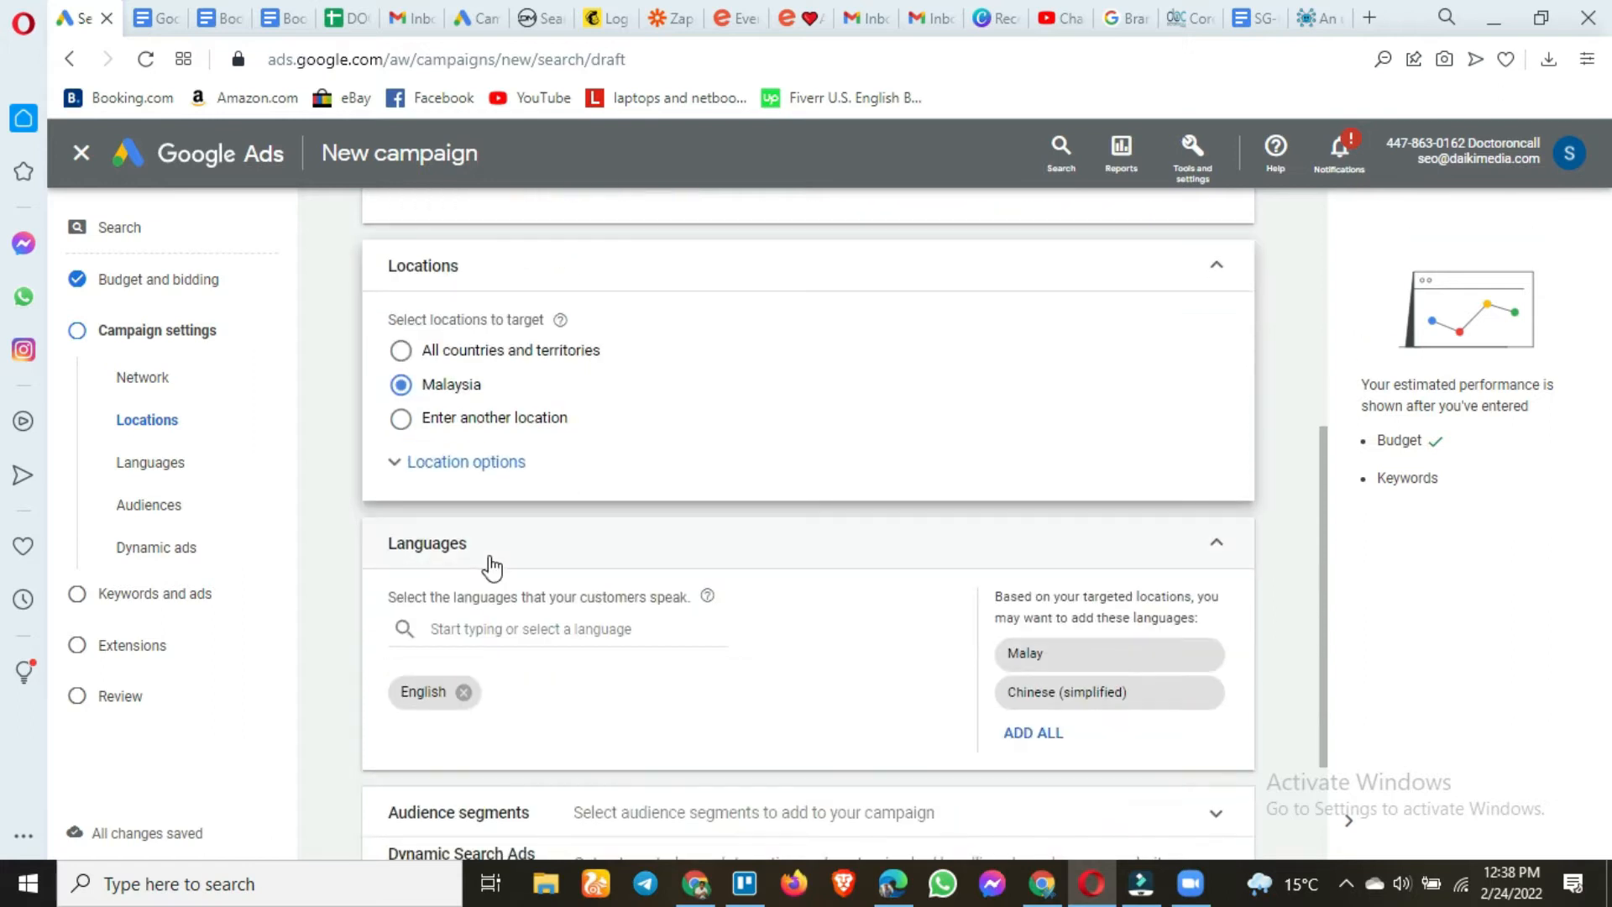
{"action": "scroll", "coordinate": [491, 568], "scroll_direction": "down", "scroll_amount": 2}
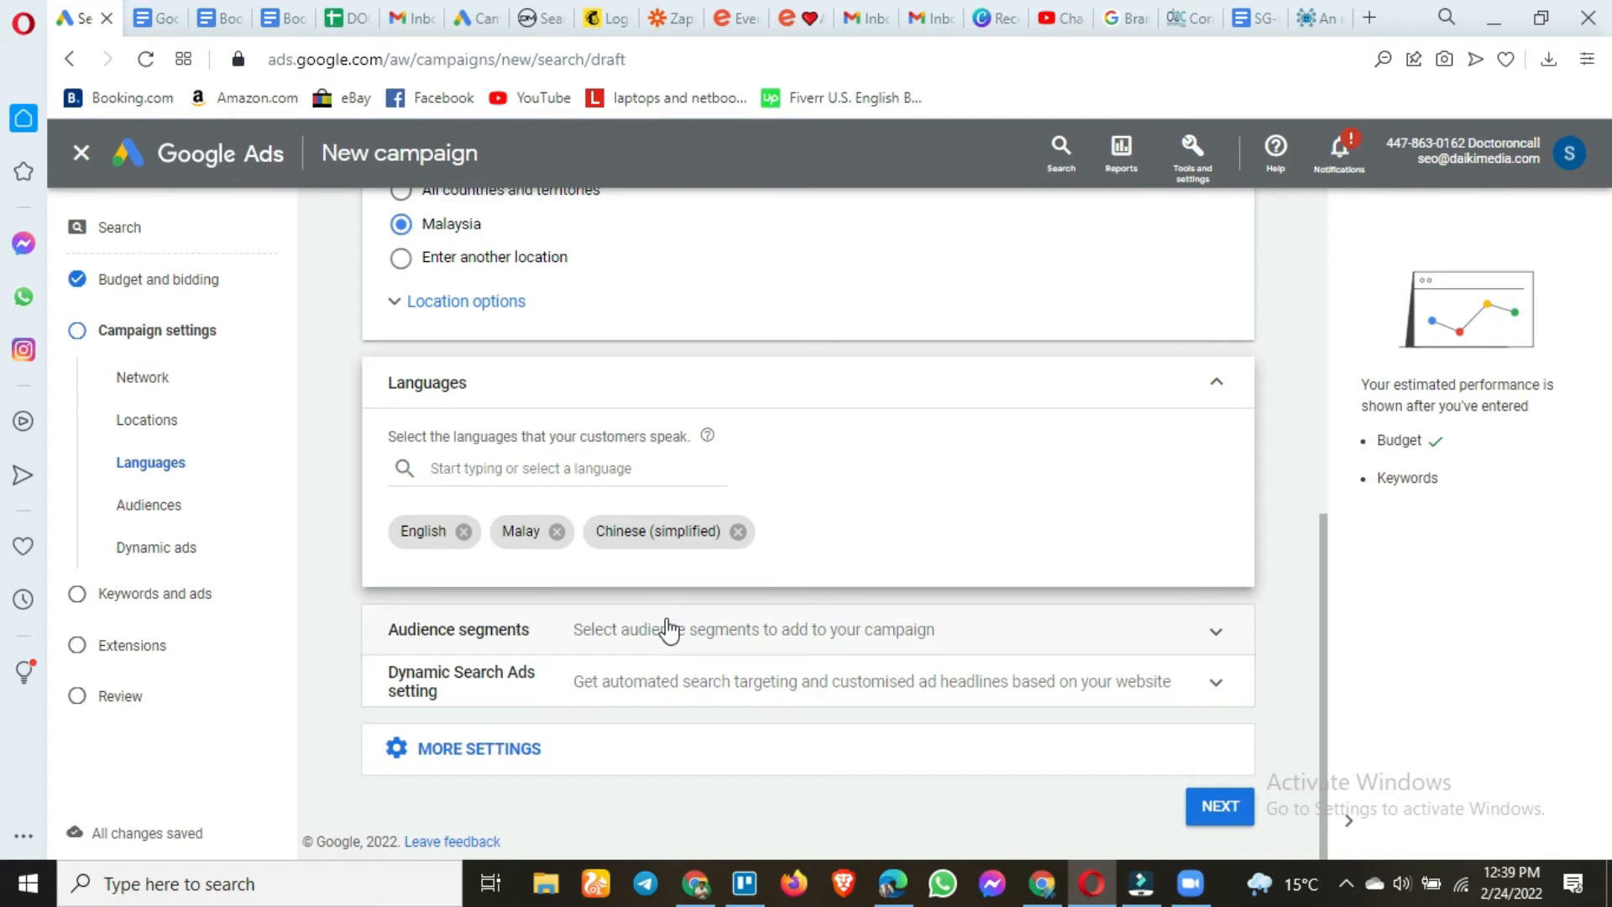
Look through the available audience segments, then collapse that section without selecting any
{"action": "left_click", "coordinate": [954, 635]}
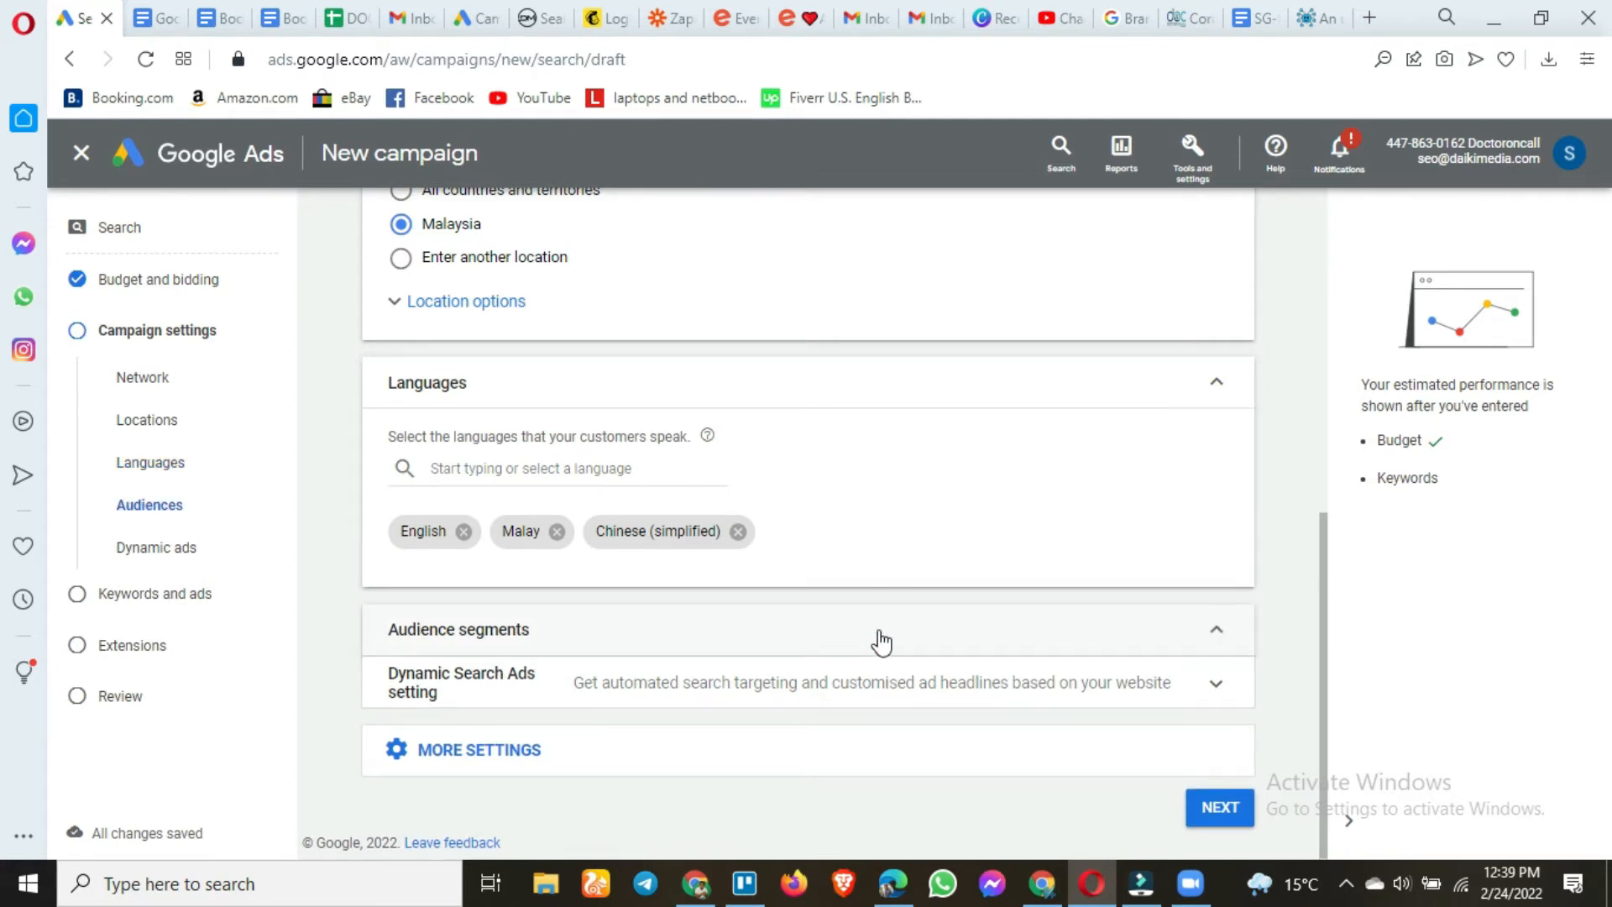
{"action": "scroll", "coordinate": [878, 634], "scroll_direction": "down", "scroll_amount": 2}
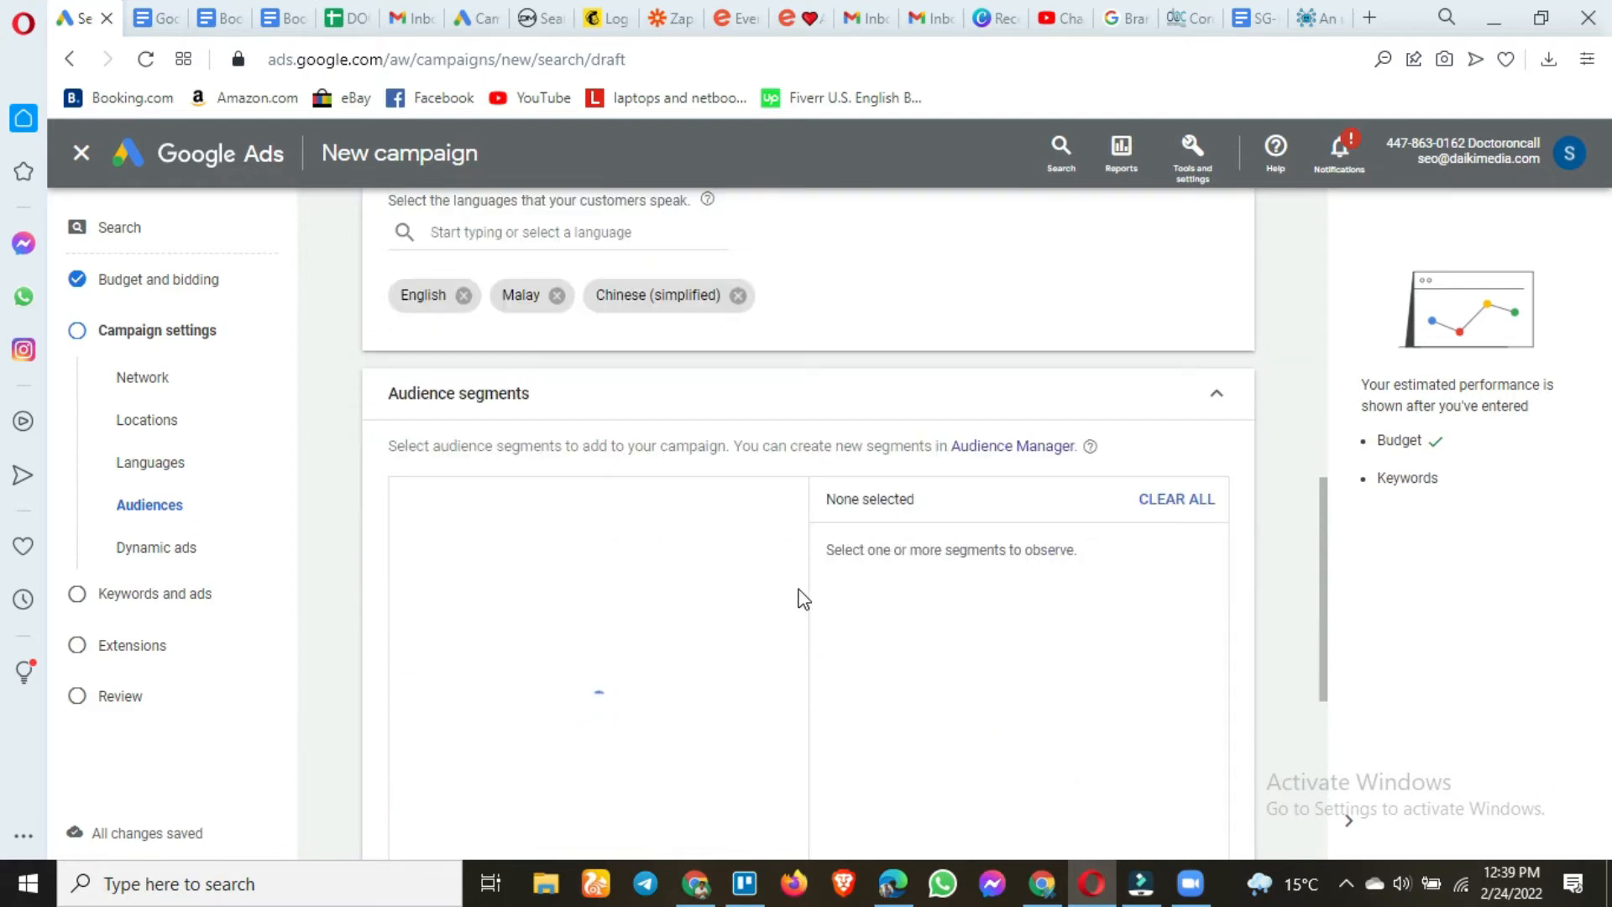
{"action": "scroll", "coordinate": [801, 598], "scroll_direction": "down", "scroll_amount": 2}
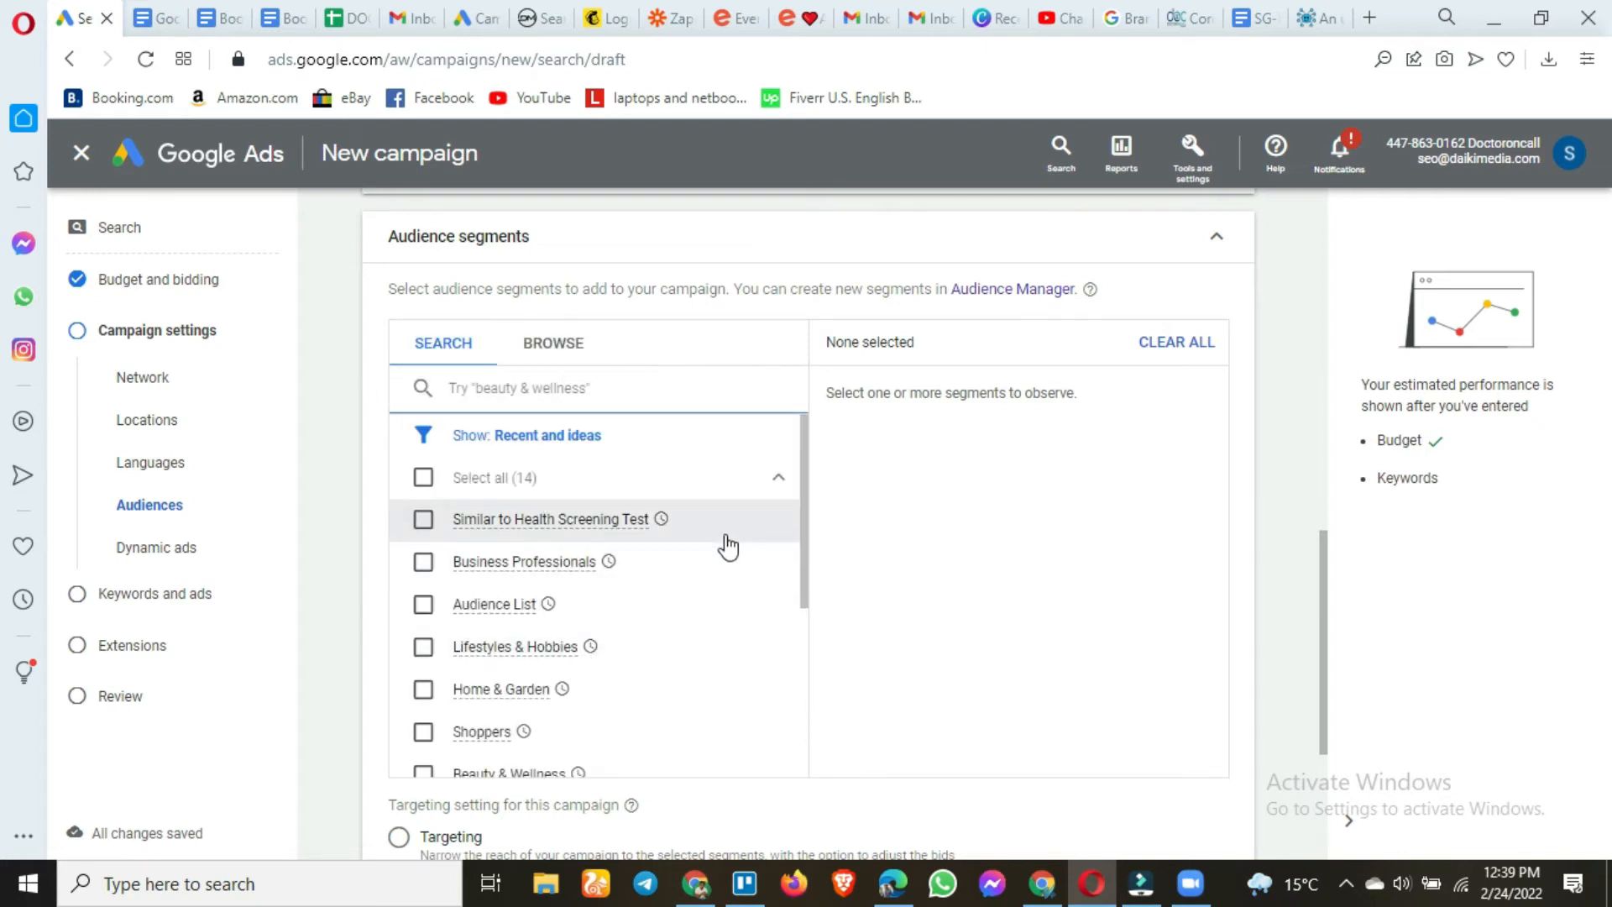
{"action": "scroll", "coordinate": [701, 588], "scroll_direction": "down", "scroll_amount": 5}
{"action": "scroll", "coordinate": [702, 588], "scroll_direction": "up", "scroll_amount": 5}
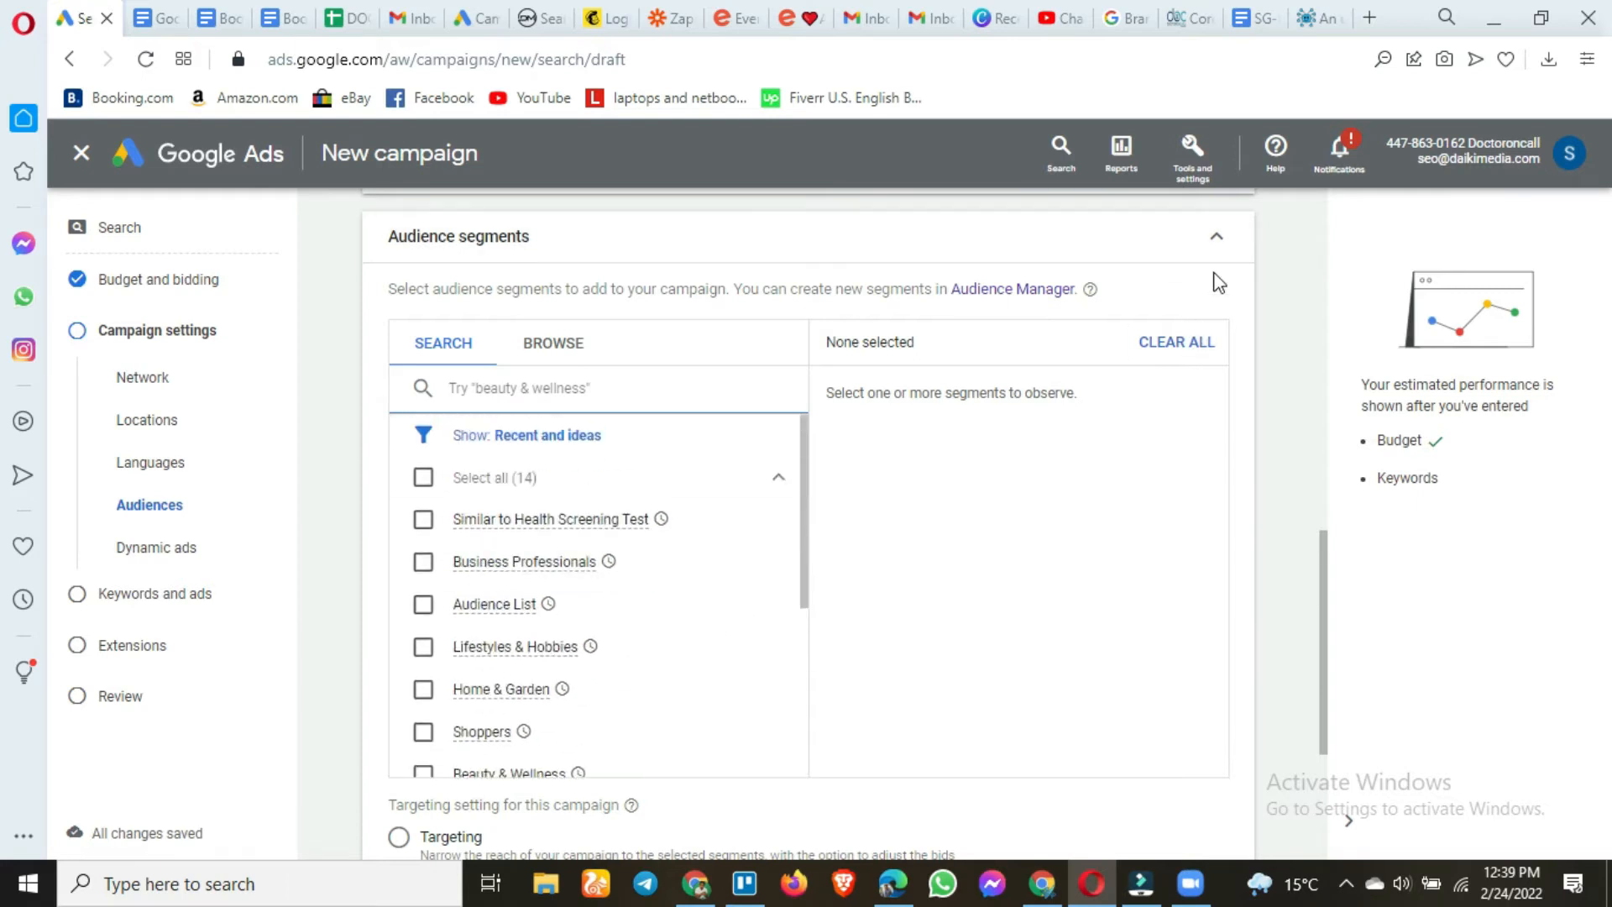
{"action": "left_click", "coordinate": [1217, 238]}
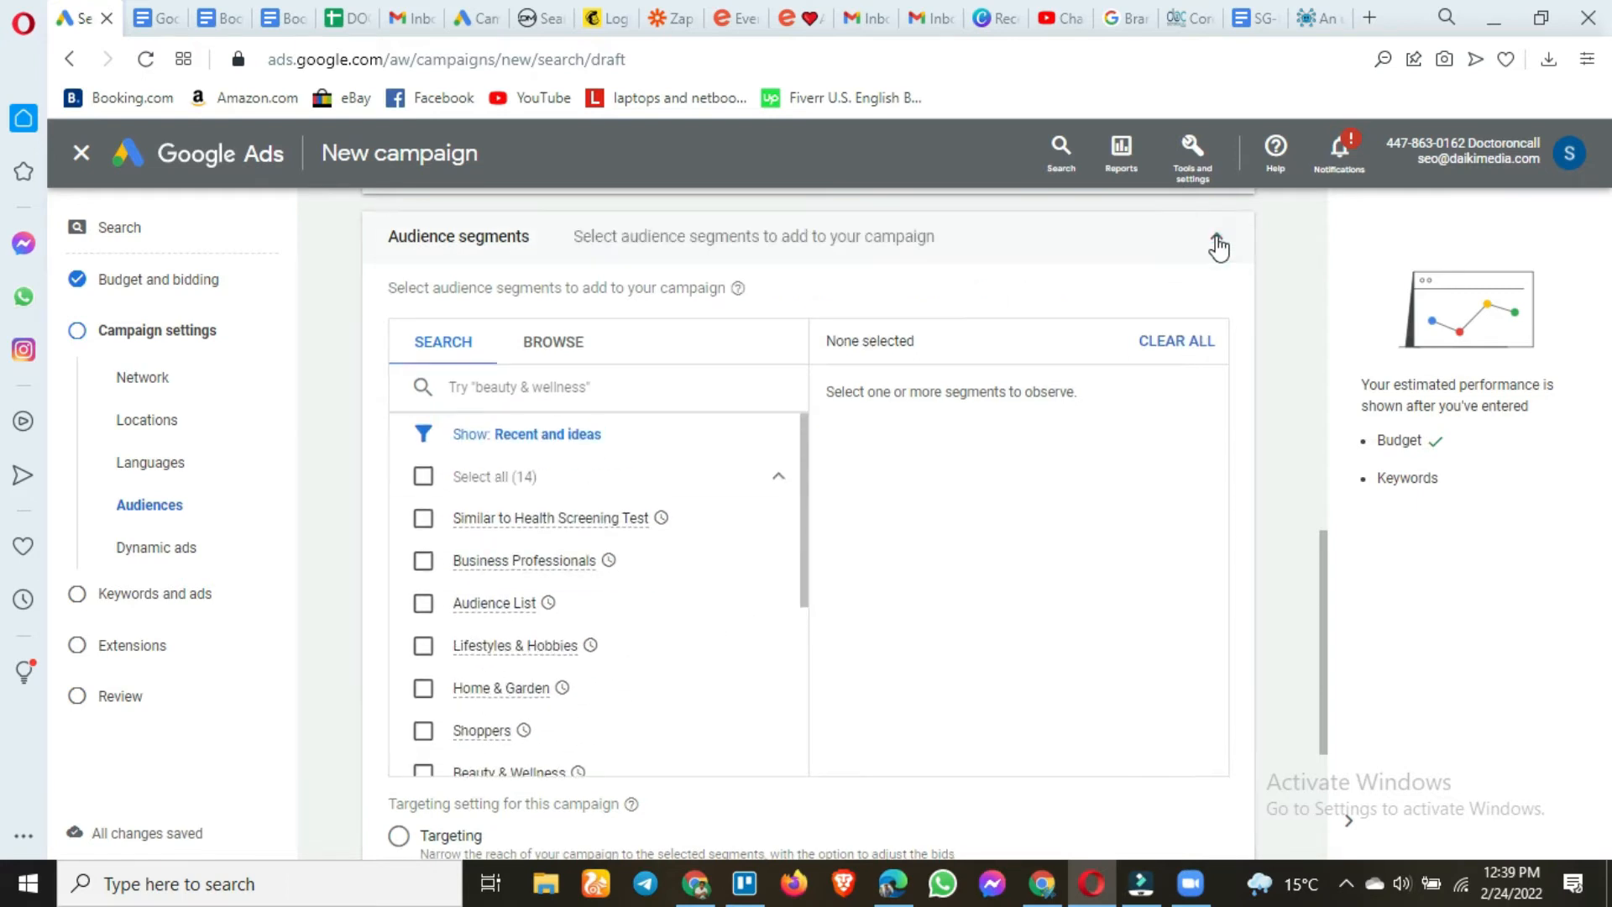
{"action": "scroll", "coordinate": [869, 518], "scroll_direction": "up", "scroll_amount": 3}
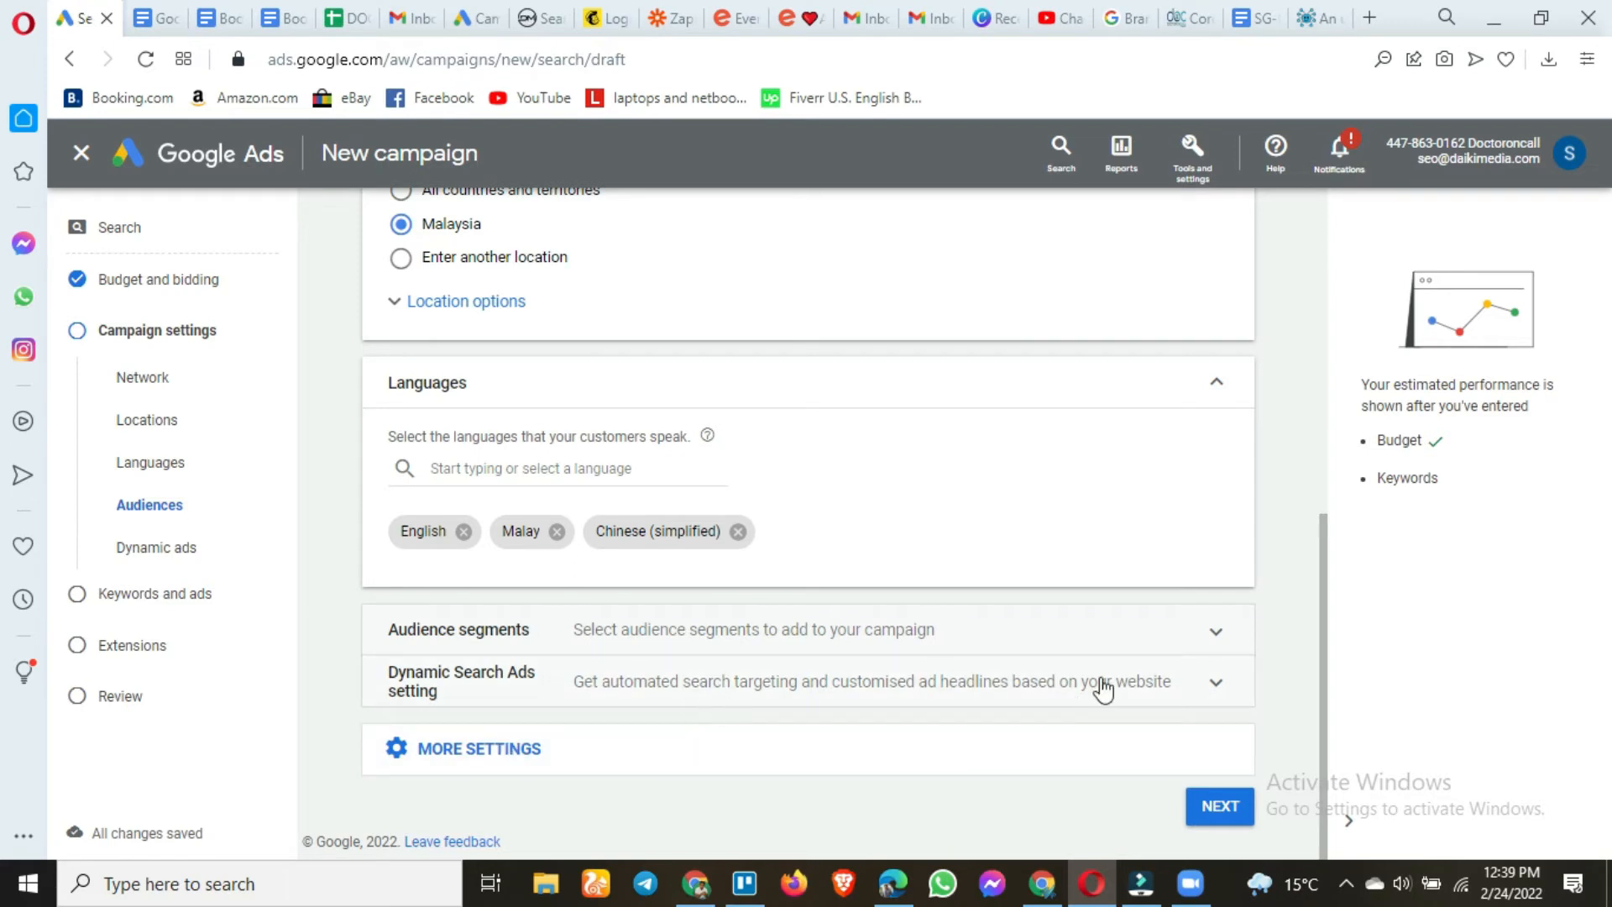
Review the ad schedule in the additional settings, keep it at all day, and continue to the keywords and ads
{"action": "left_click", "coordinate": [662, 750]}
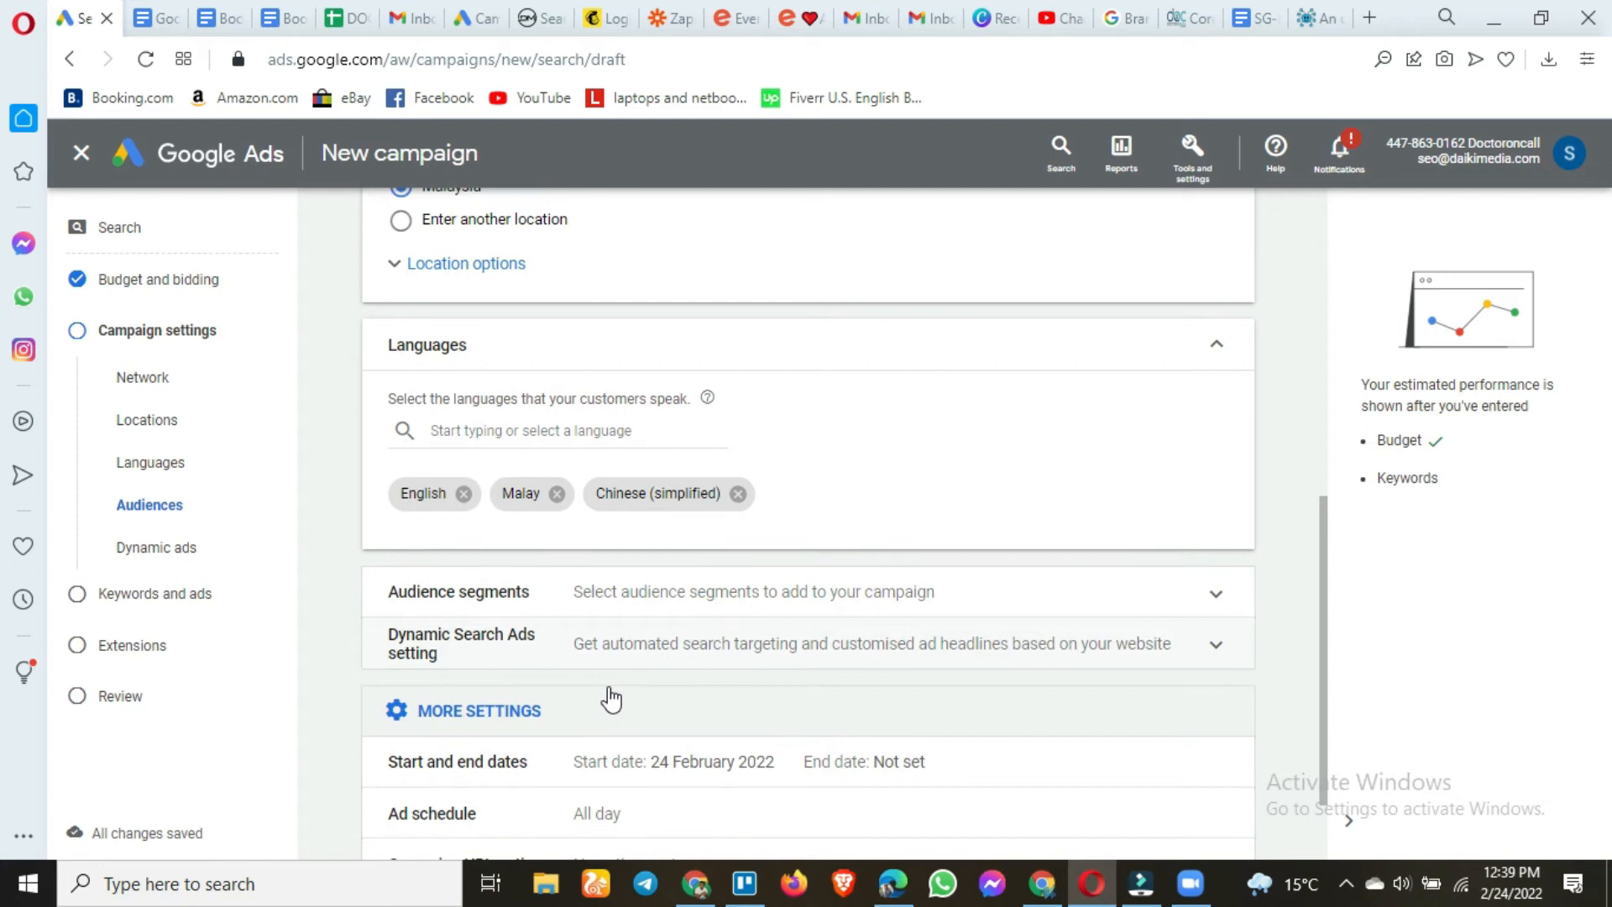
{"action": "scroll", "coordinate": [621, 722], "scroll_direction": "down", "scroll_amount": 2}
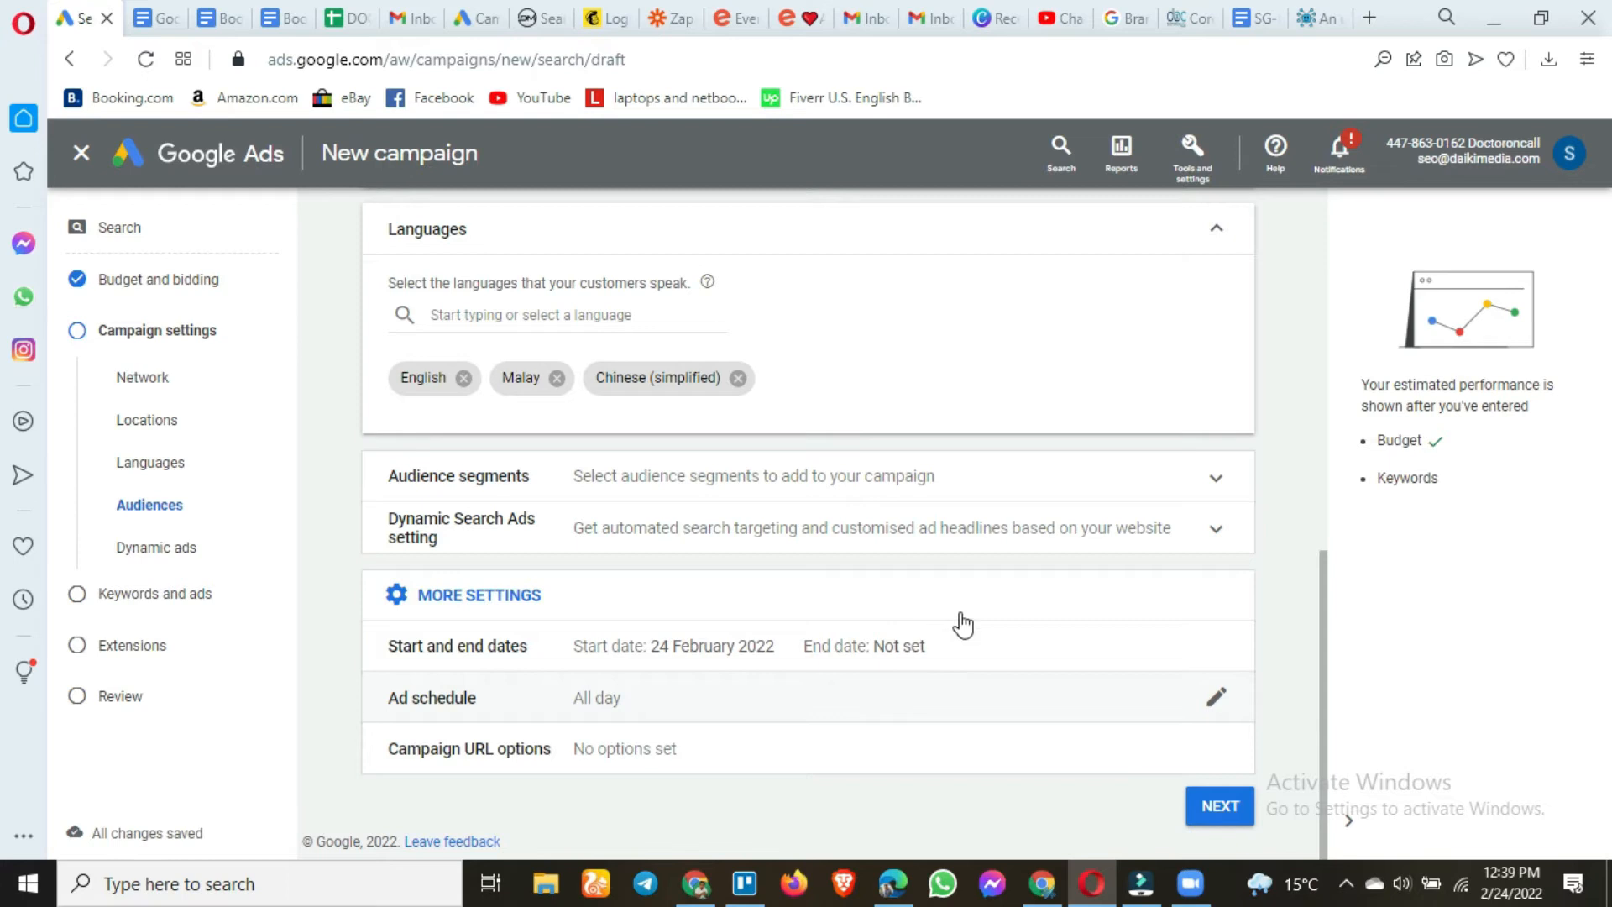
{"action": "left_click", "coordinate": [957, 697]}
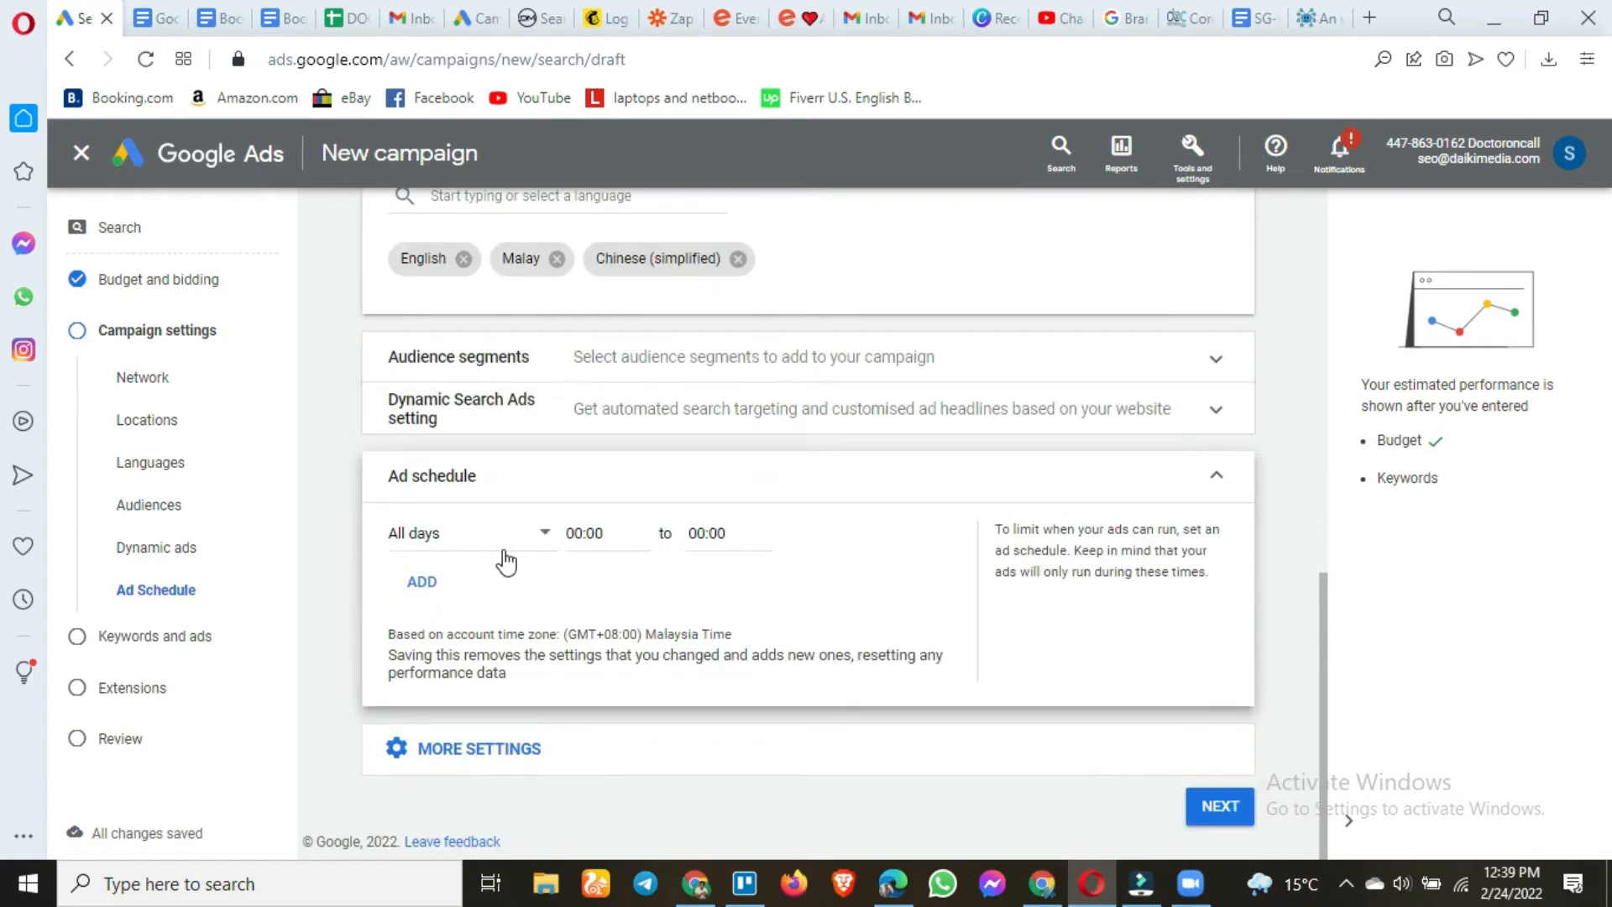
{"action": "left_click", "coordinate": [1215, 485]}
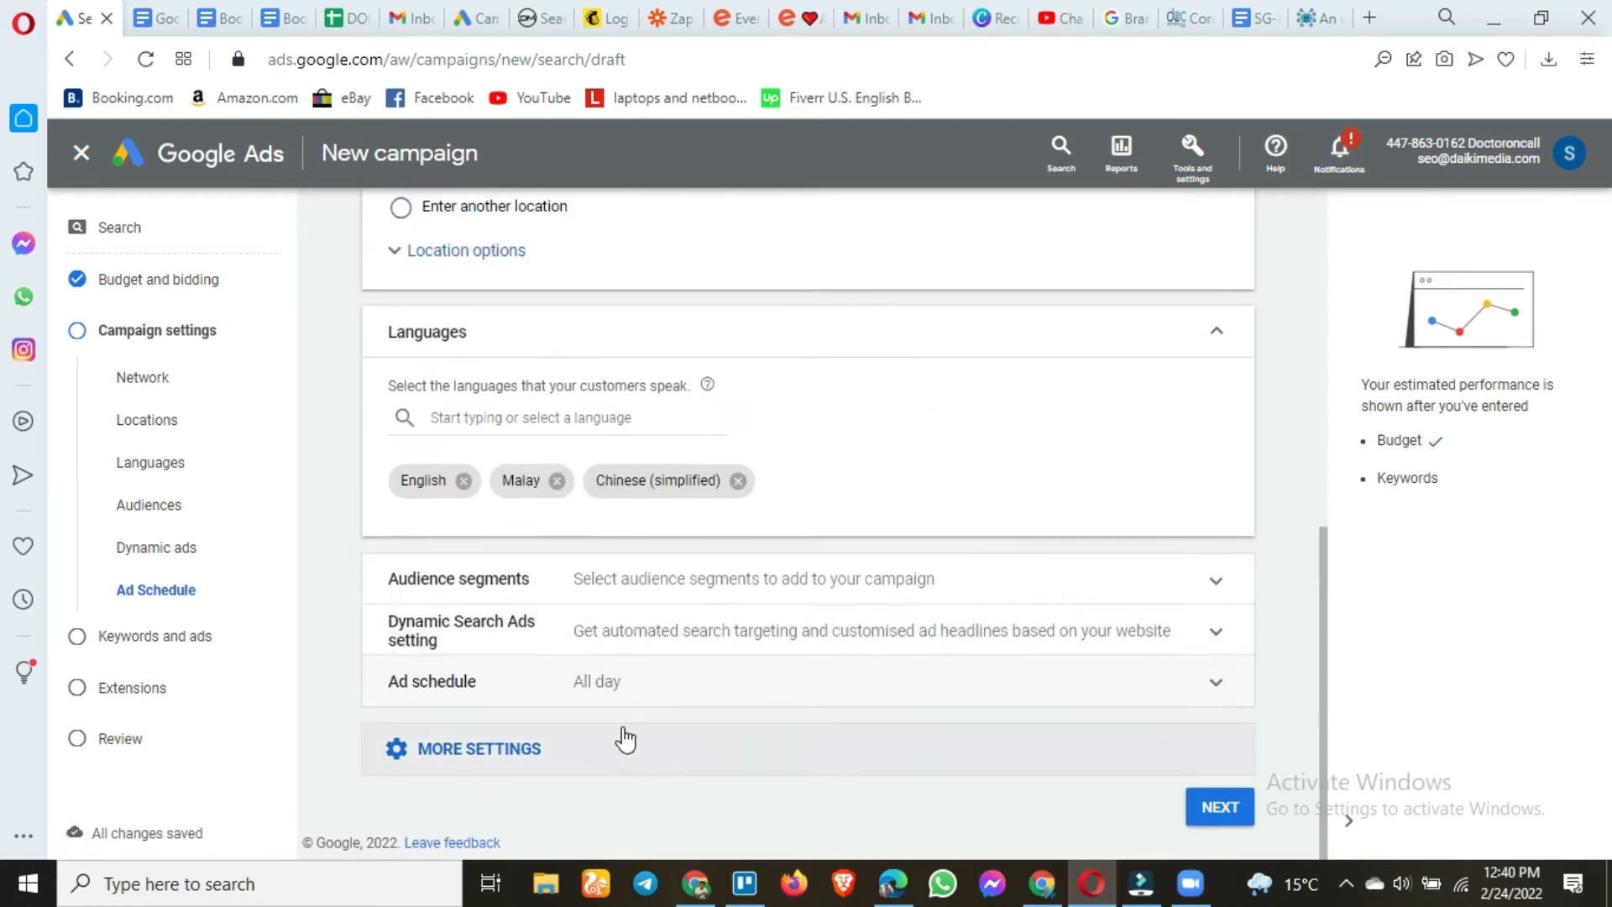
{"action": "left_click", "coordinate": [739, 765]}
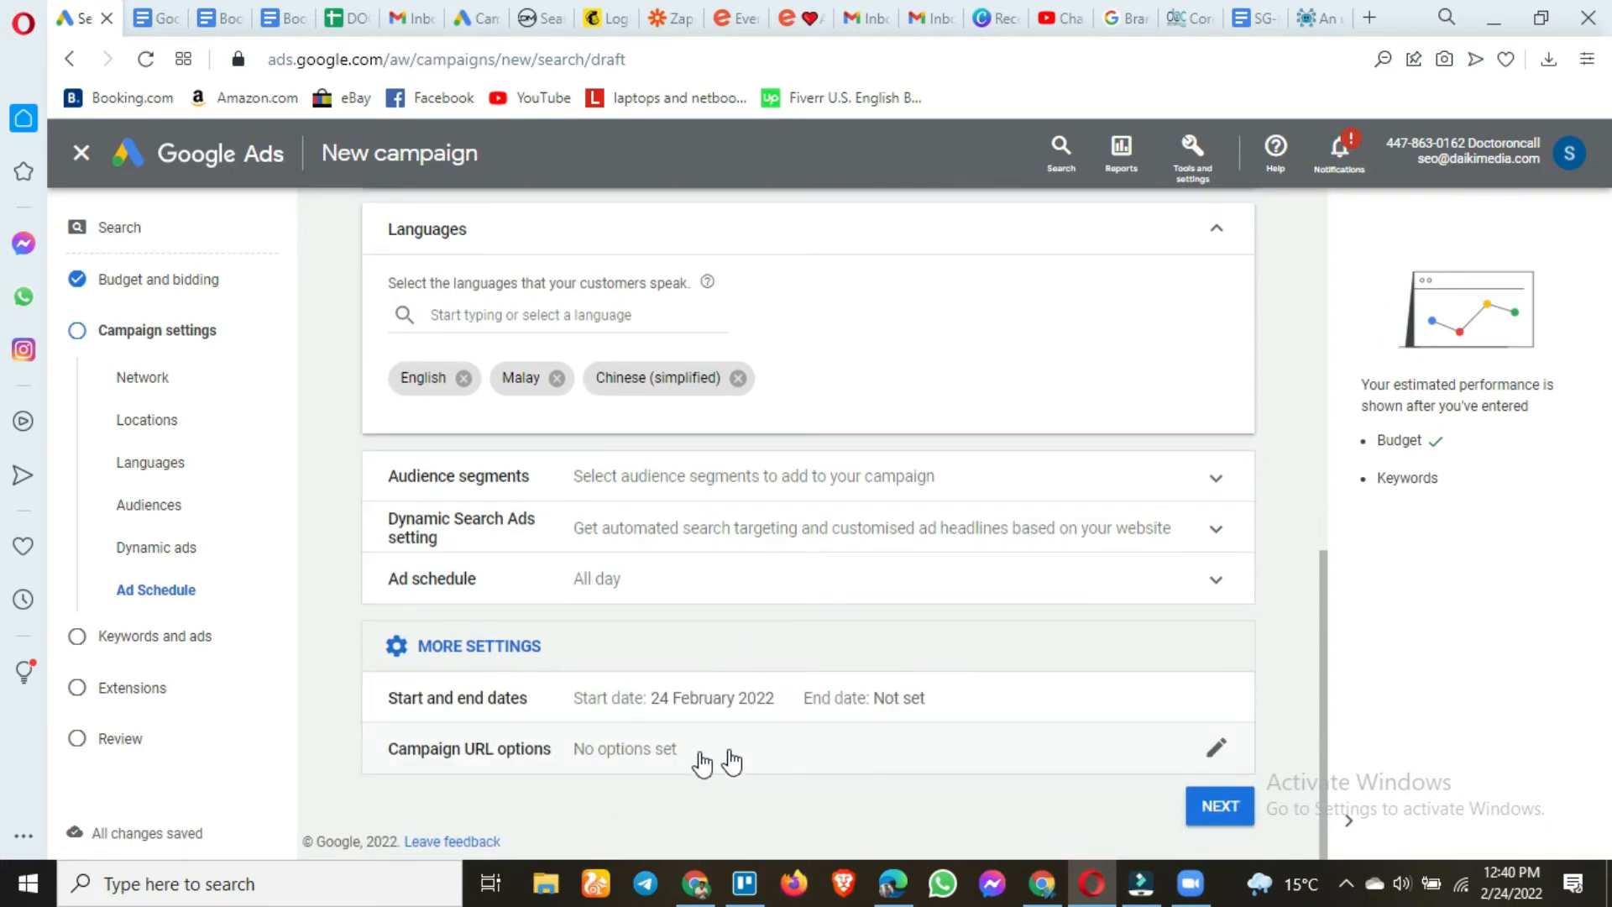
{"action": "left_click", "coordinate": [1235, 811]}
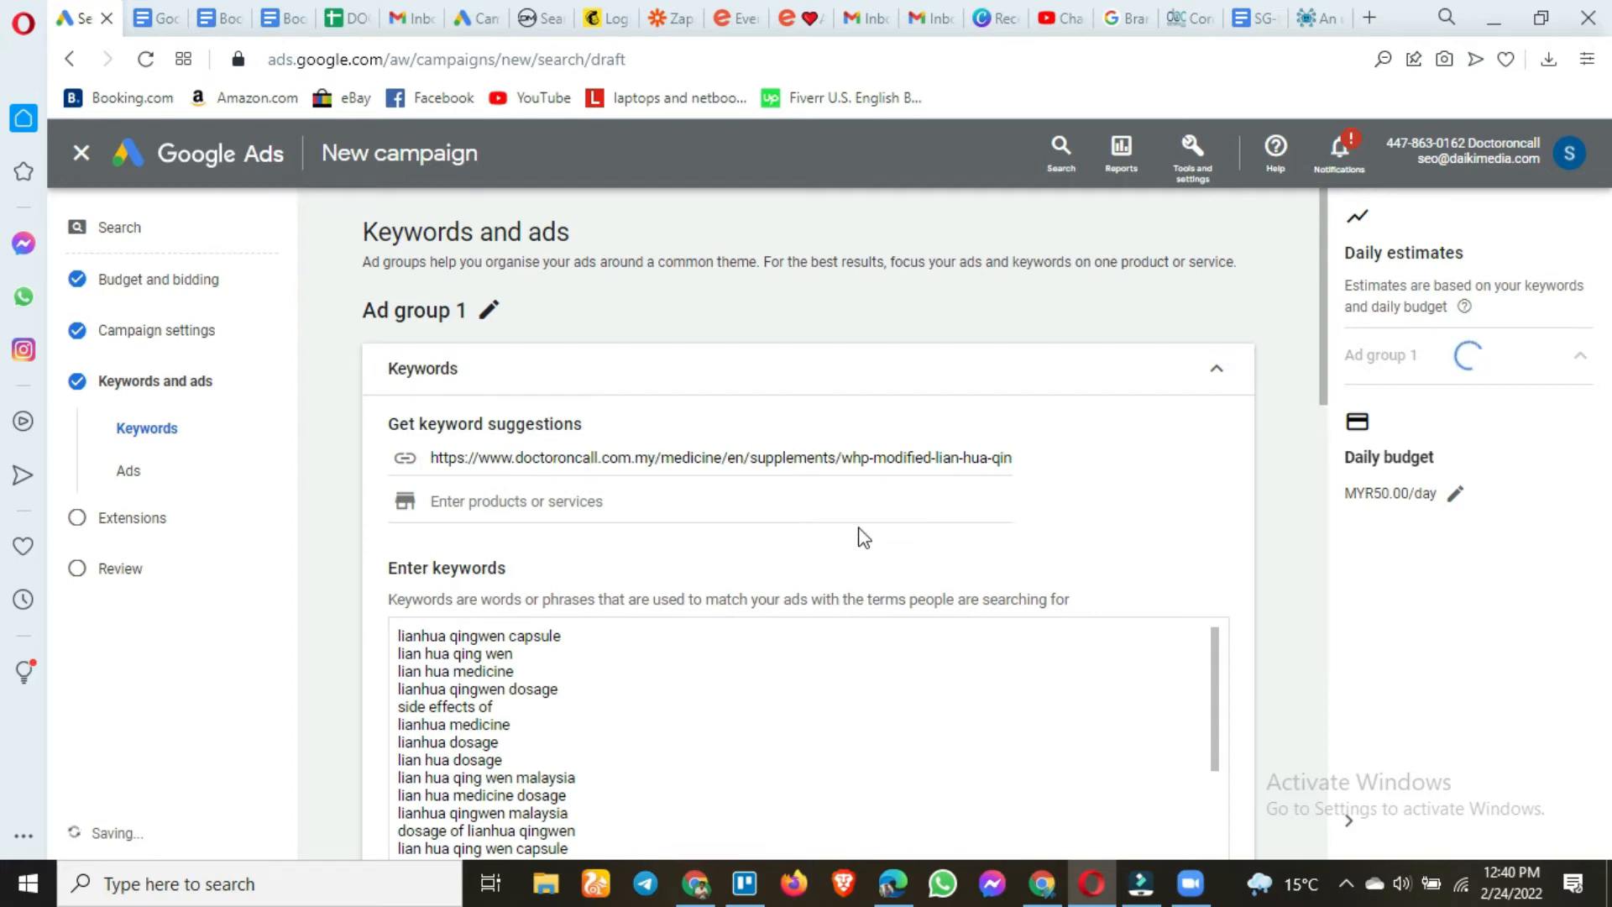
Look over the suggested keywords for Ad group 1 and cut the entire list from the keyword box
{"action": "scroll", "coordinate": [860, 532], "scroll_direction": "down", "scroll_amount": 2}
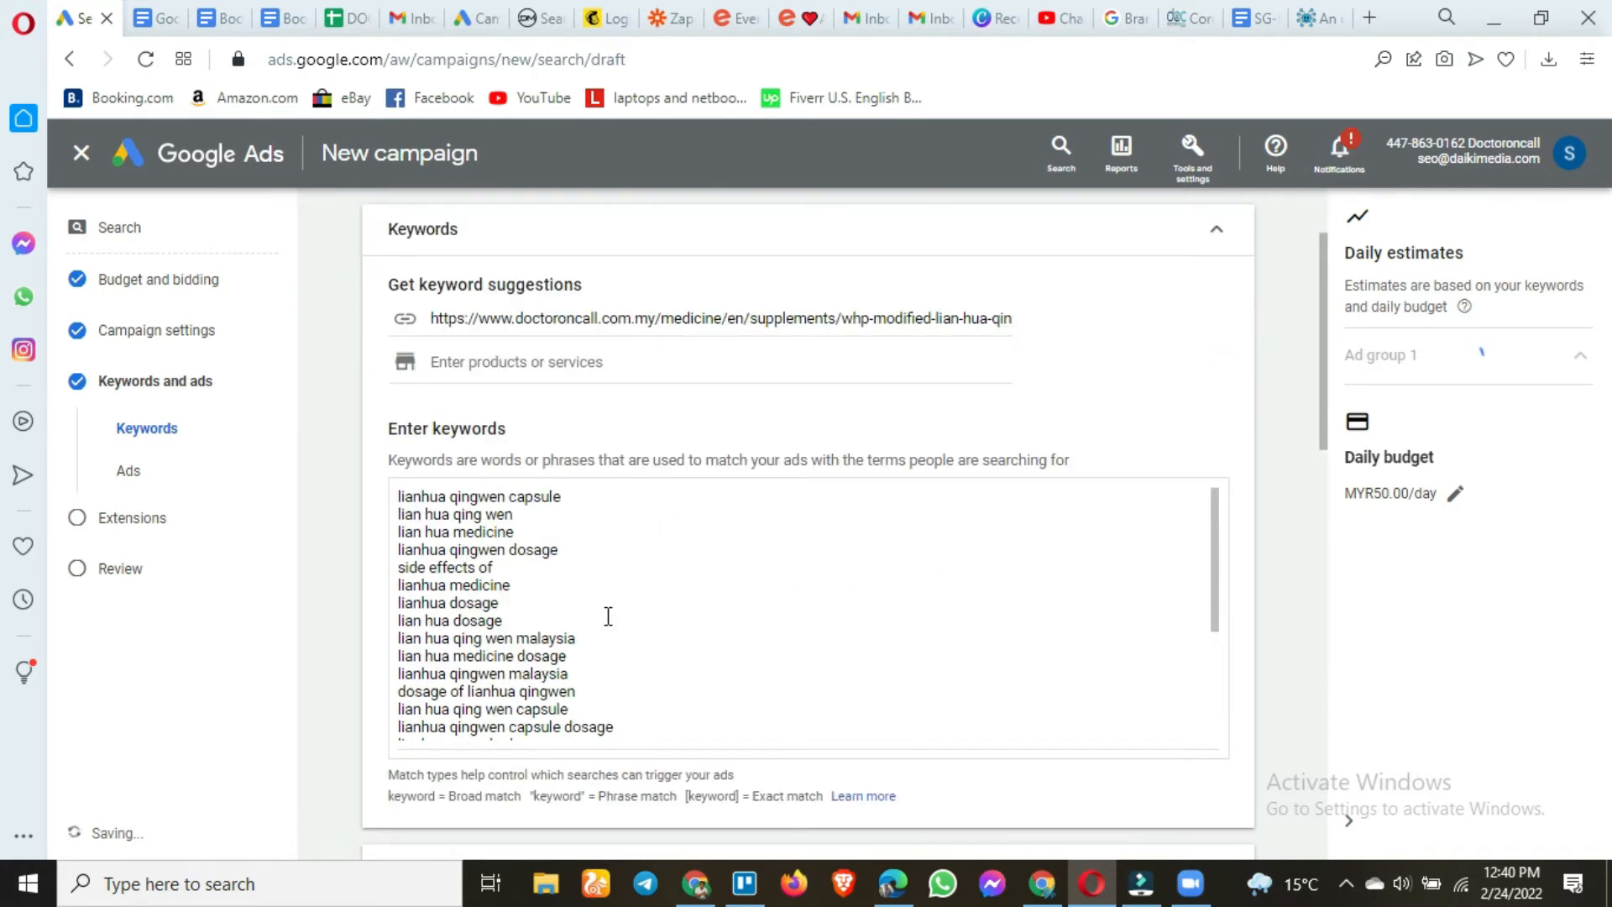
{"action": "scroll", "coordinate": [609, 616], "scroll_direction": "down", "scroll_amount": 3}
{"action": "scroll", "coordinate": [628, 614], "scroll_direction": "down", "scroll_amount": 2}
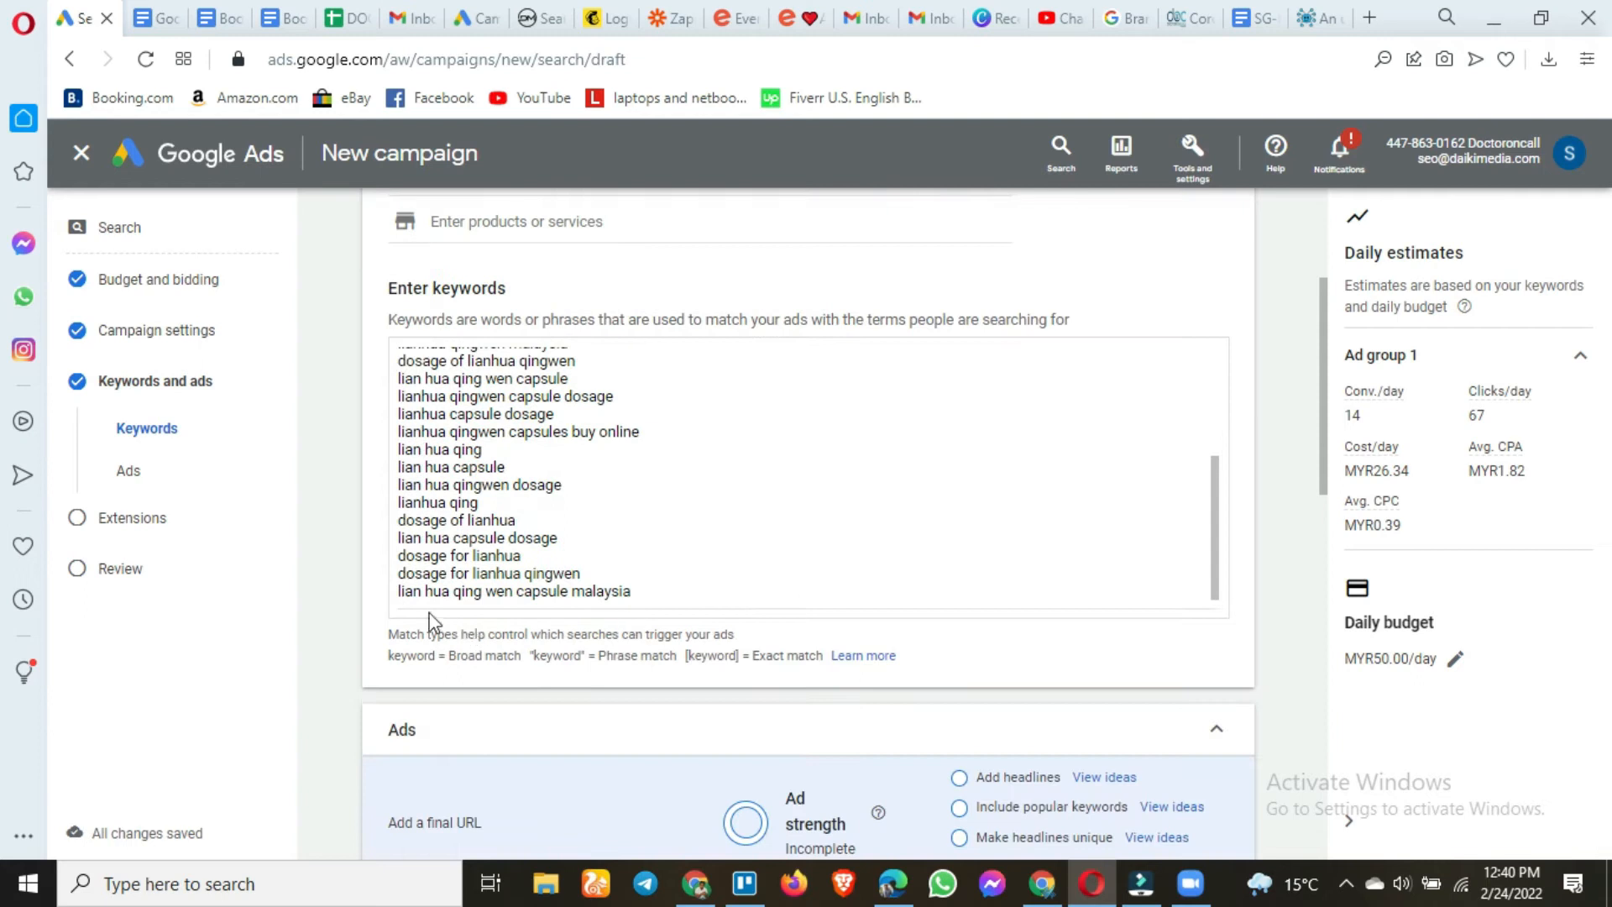
{"action": "scroll", "coordinate": [381, 564], "scroll_direction": "up", "scroll_amount": 2}
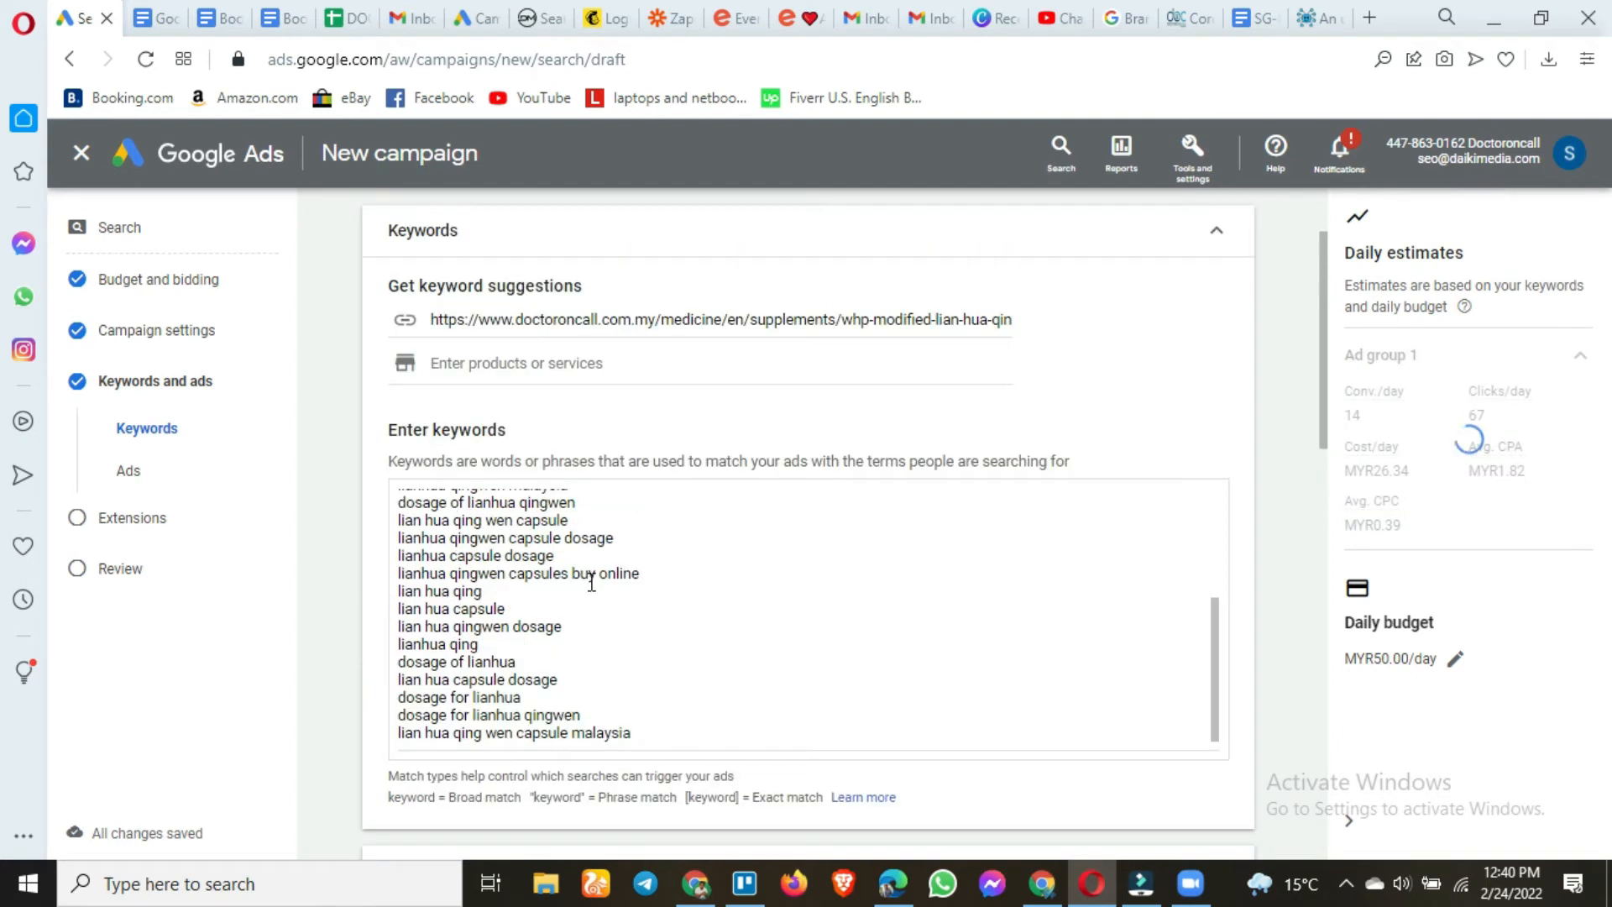
{"action": "left_click", "coordinate": [526, 574]}
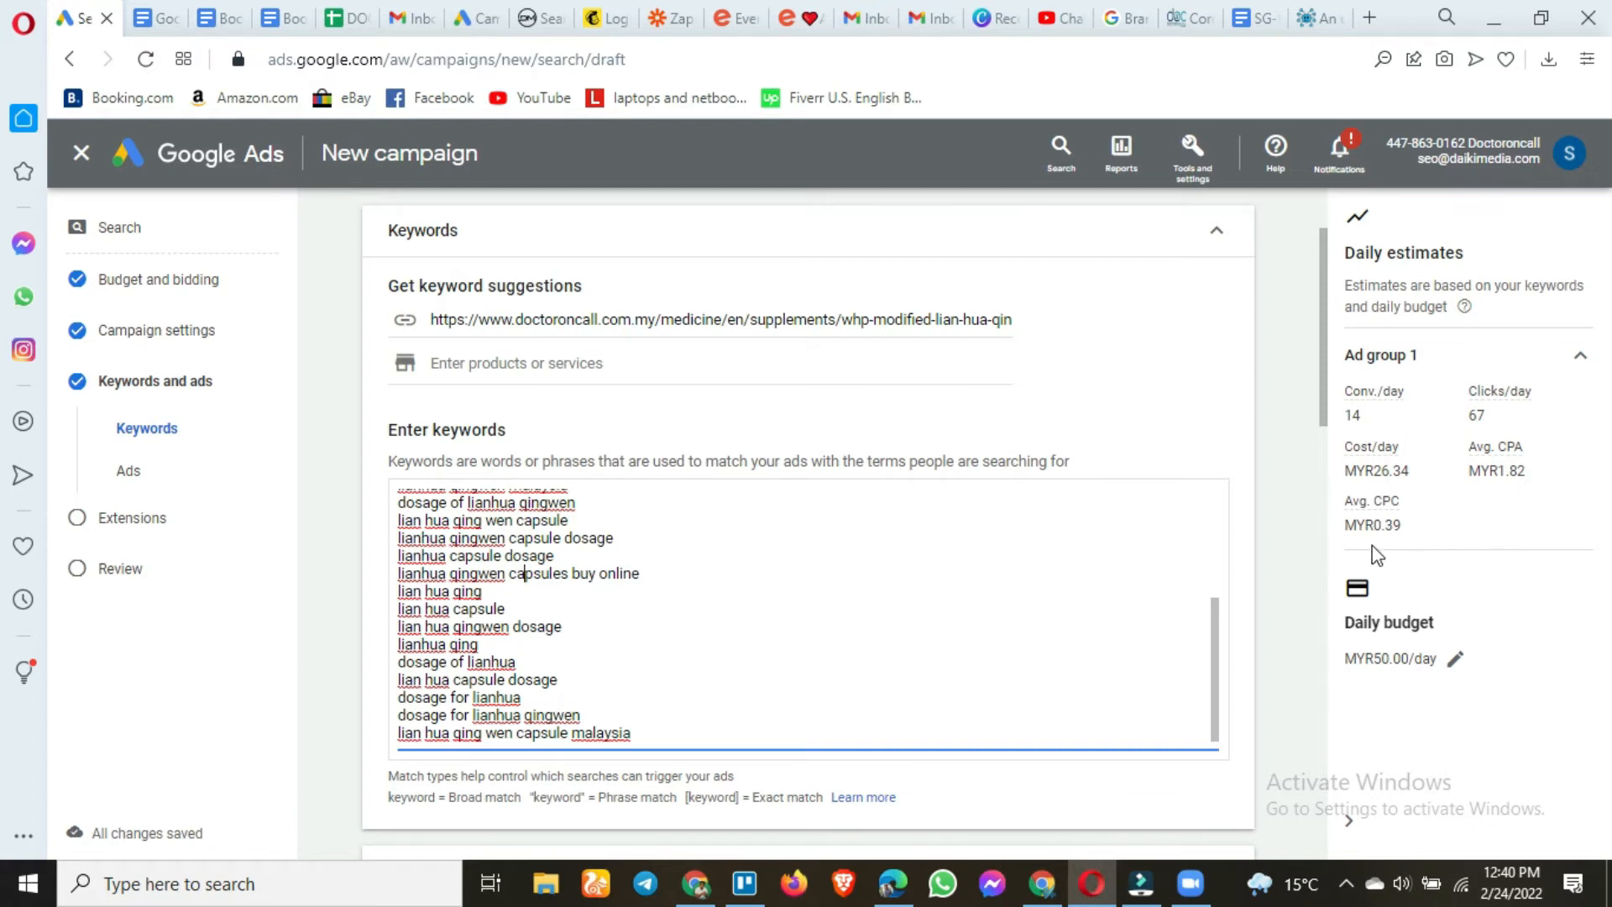
{"action": "left_click", "coordinate": [647, 622]}
{"action": "key", "text": "ctrl+a"}
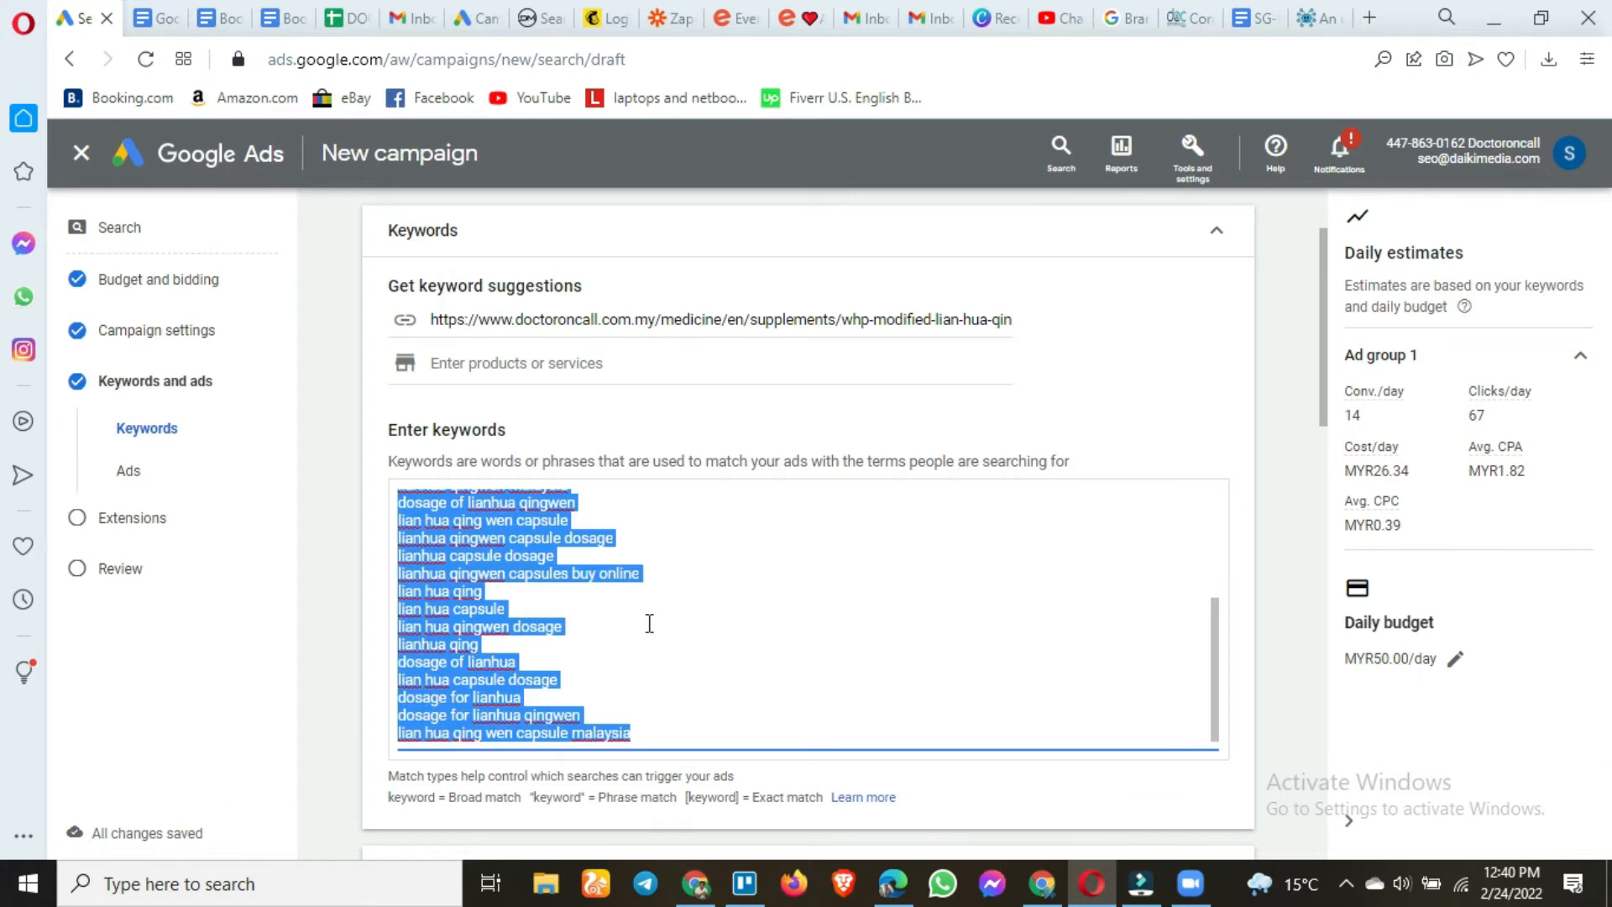
{"action": "key", "text": "ctrl+x"}
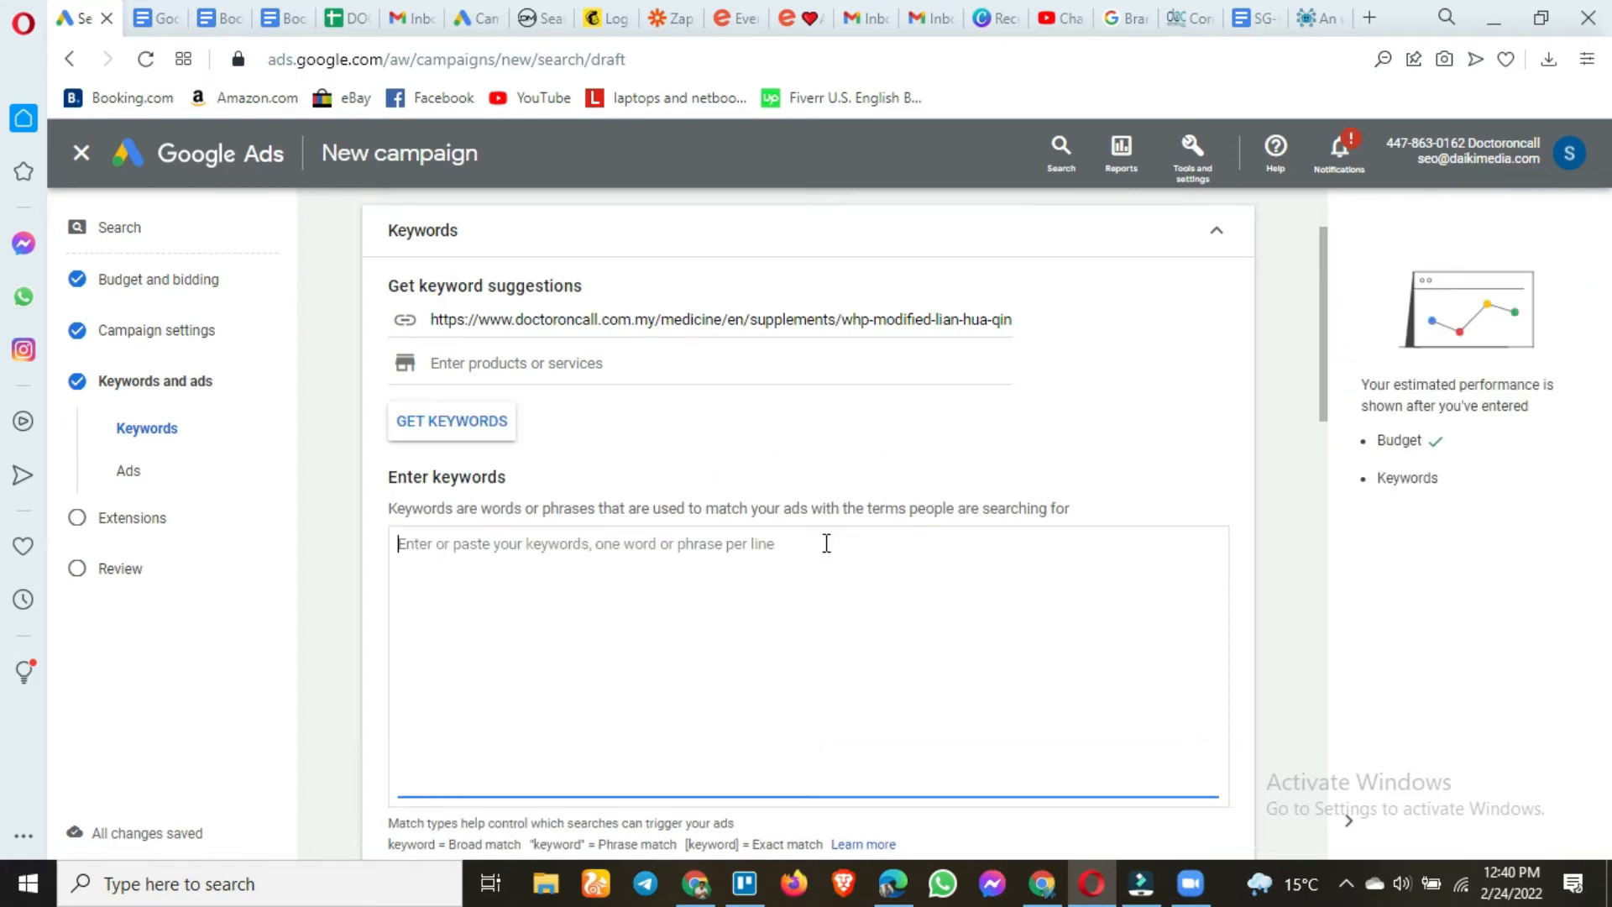
Copy the three Lian Hua keywords from the "Google Ads - Targeted" document and return to the campaign's empty keyword box
{"action": "left_click", "coordinate": [136, 4]}
{"action": "scroll", "coordinate": [458, 511], "scroll_direction": "down", "scroll_amount": 1}
{"action": "scroll", "coordinate": [459, 510], "scroll_direction": "up", "scroll_amount": 3}
{"action": "left_click_drag", "start_coordinate": [509, 364], "coordinate": [591, 663]}
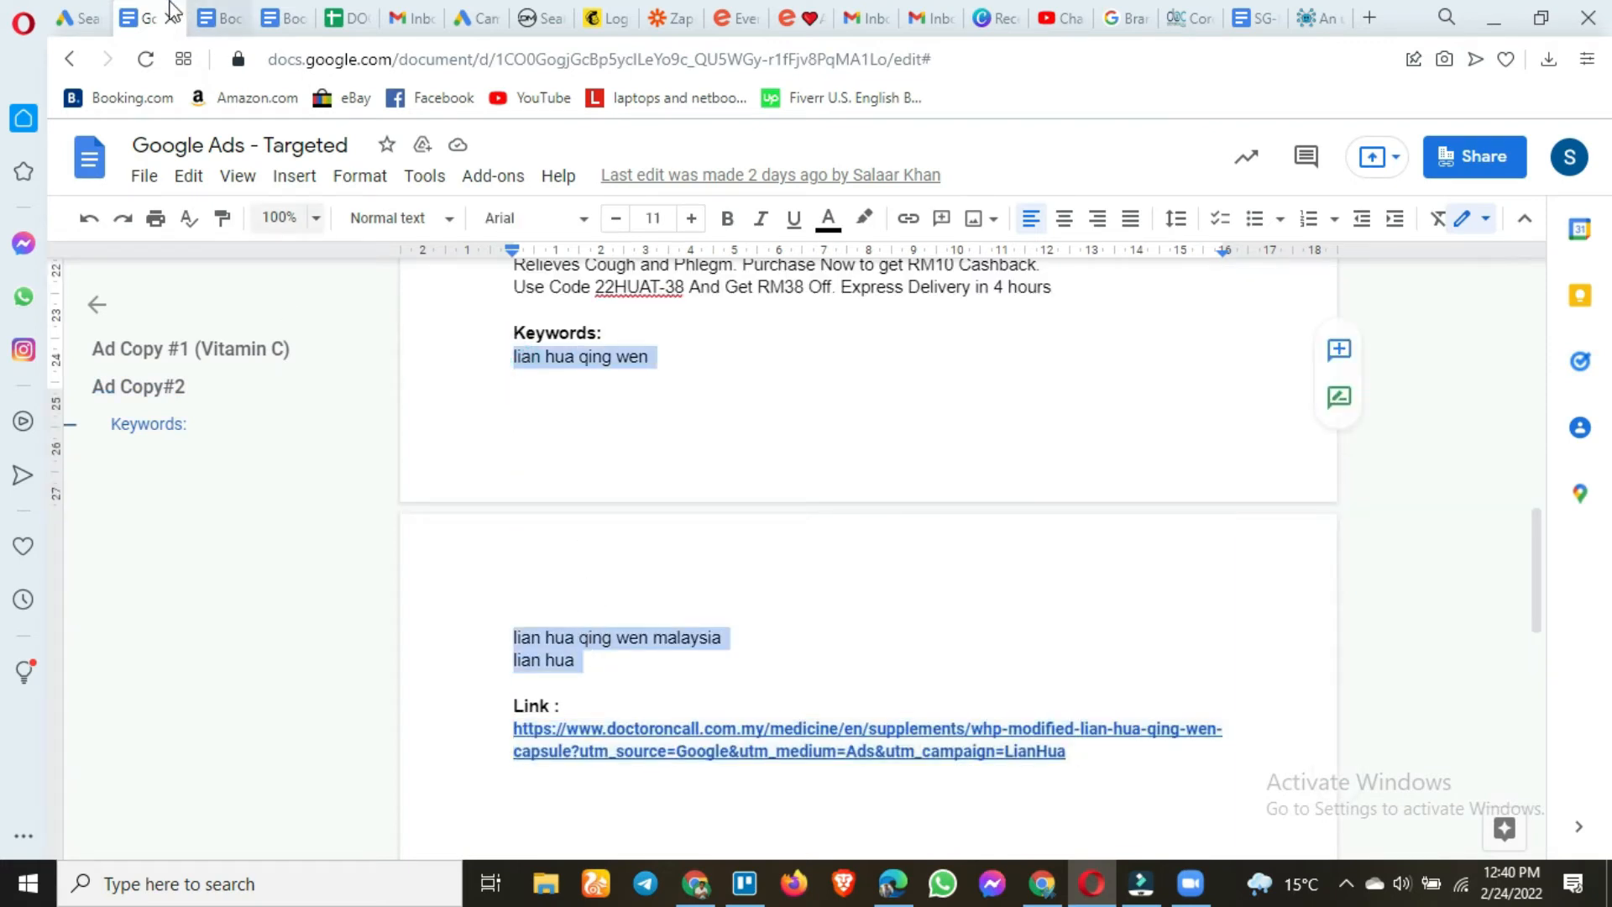
{"action": "left_click", "coordinate": [75, 17]}
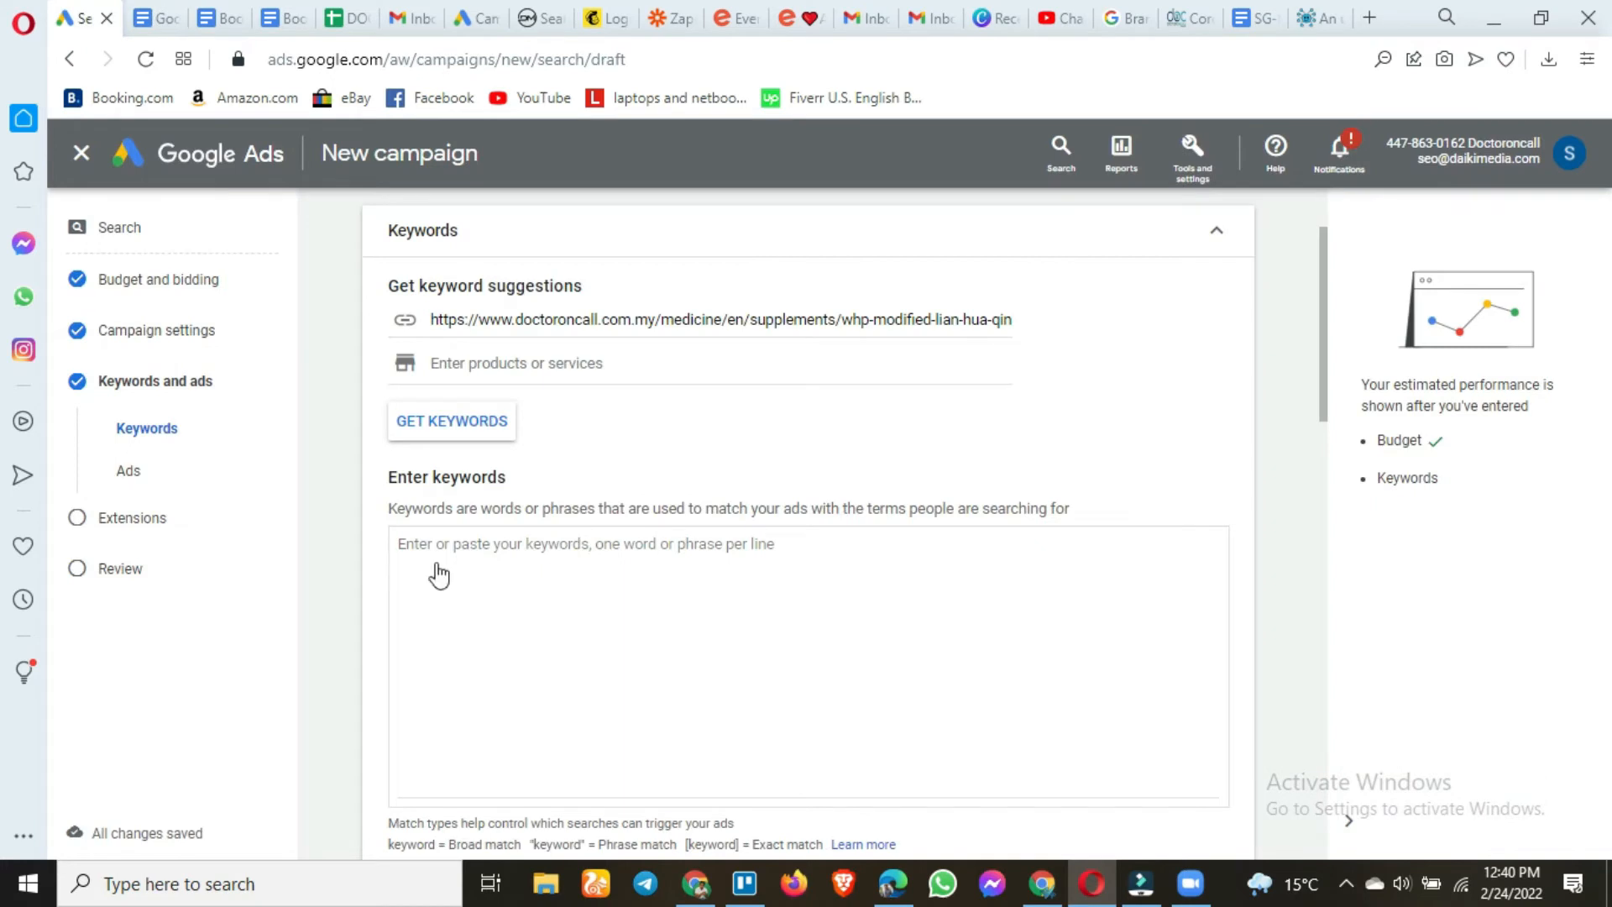
{"action": "left_click", "coordinate": [603, 570]}
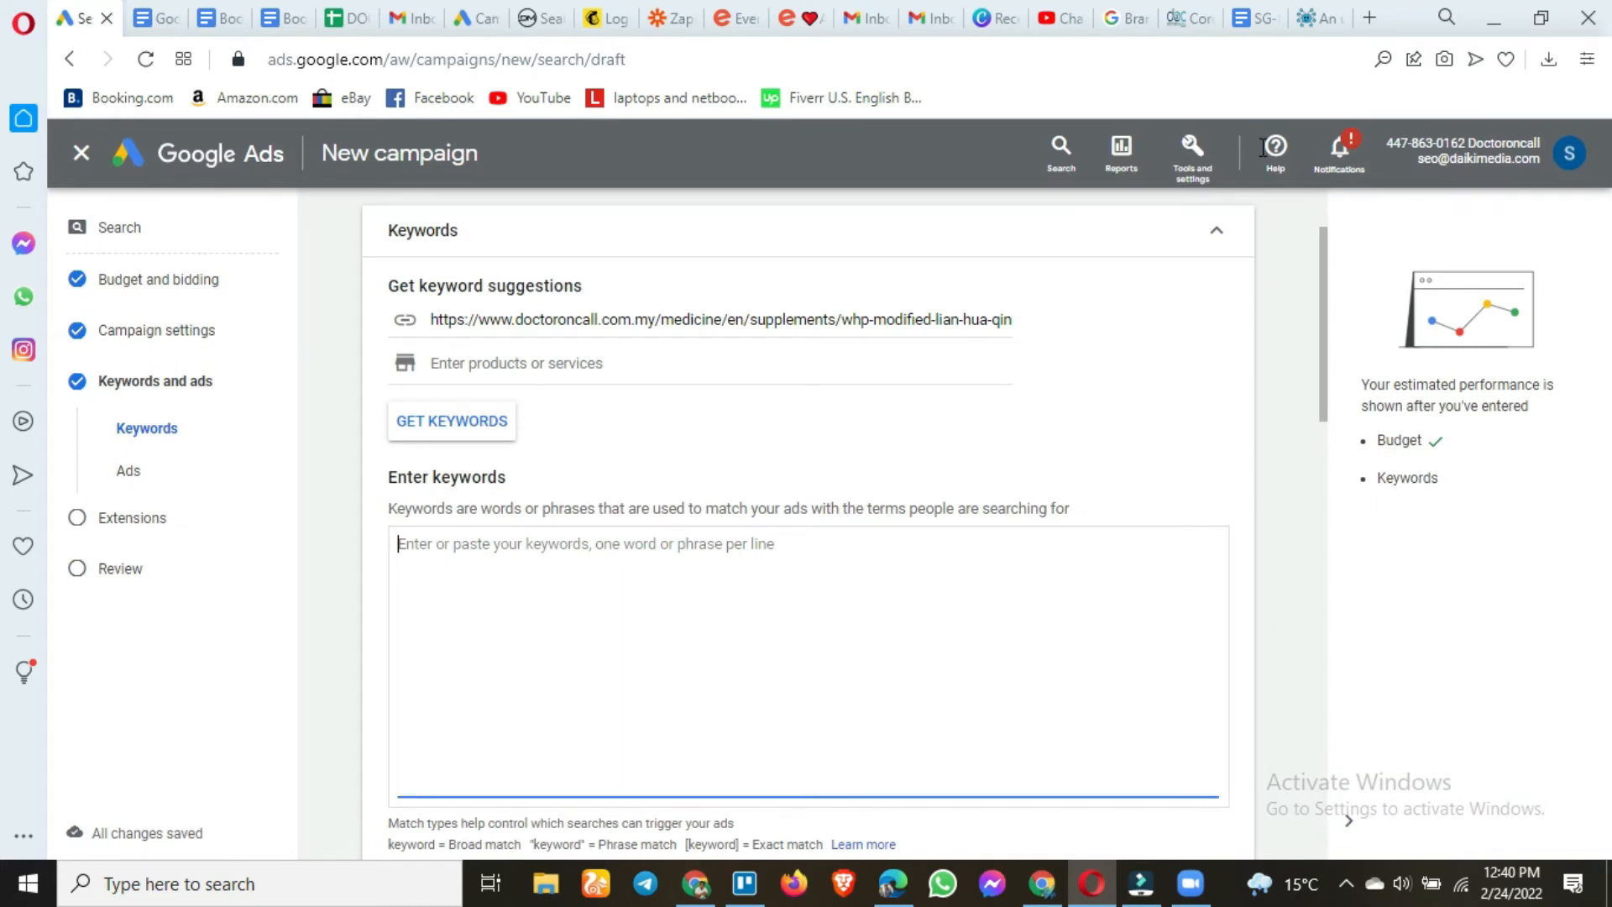
Try to open keywordwrap.com in a new browser tab
{"action": "left_click", "coordinate": [1367, 20]}
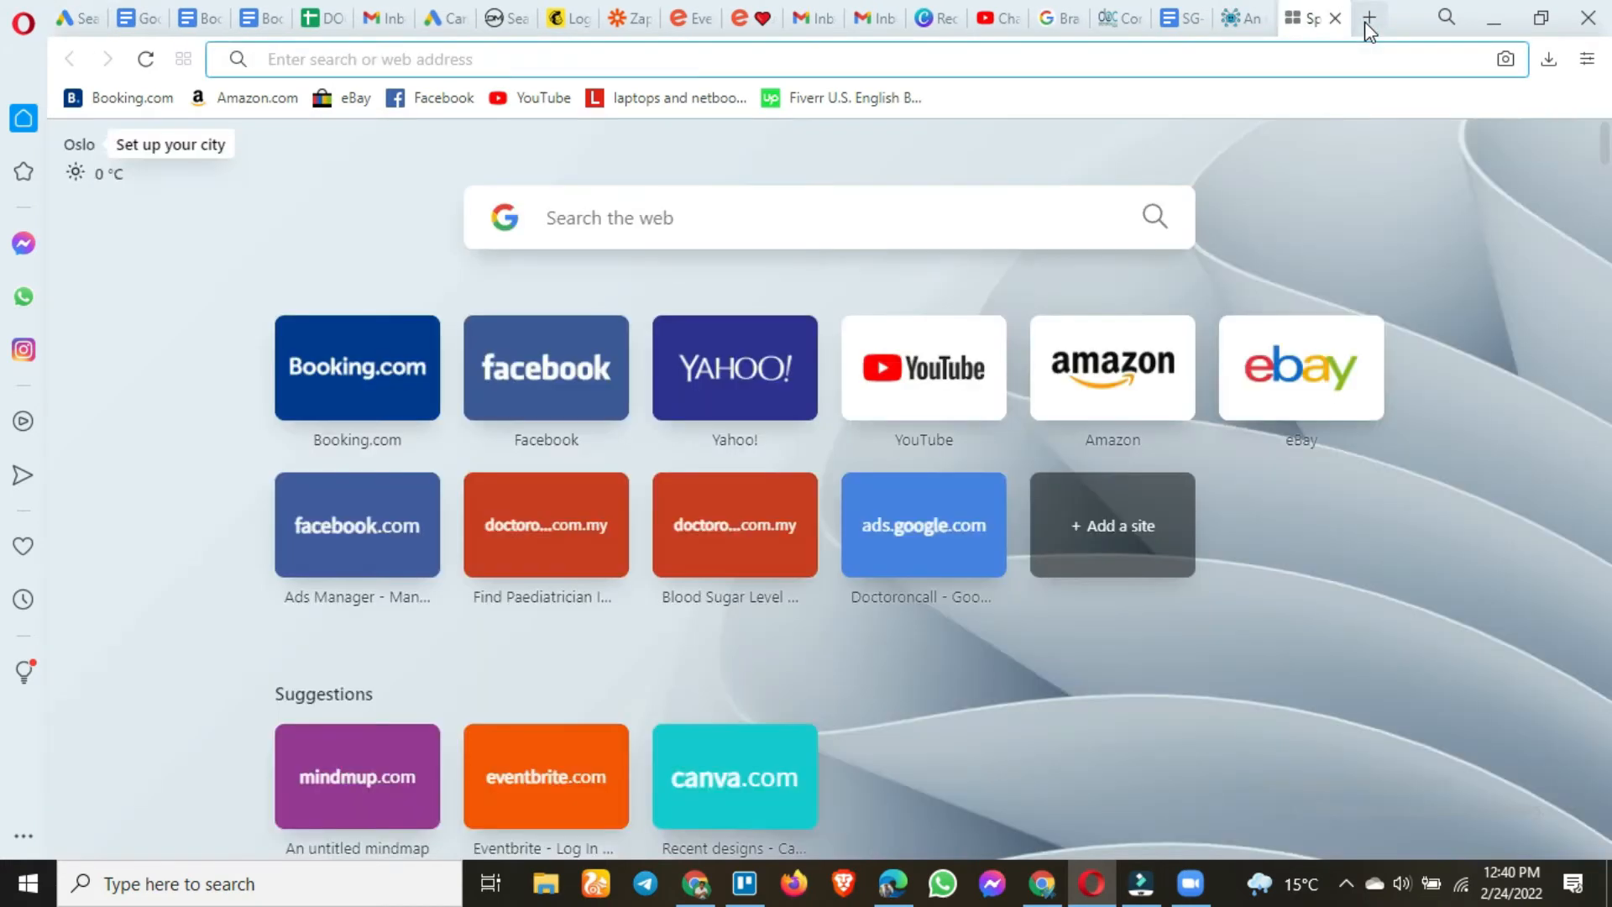
{"action": "type", "text": "ke"}
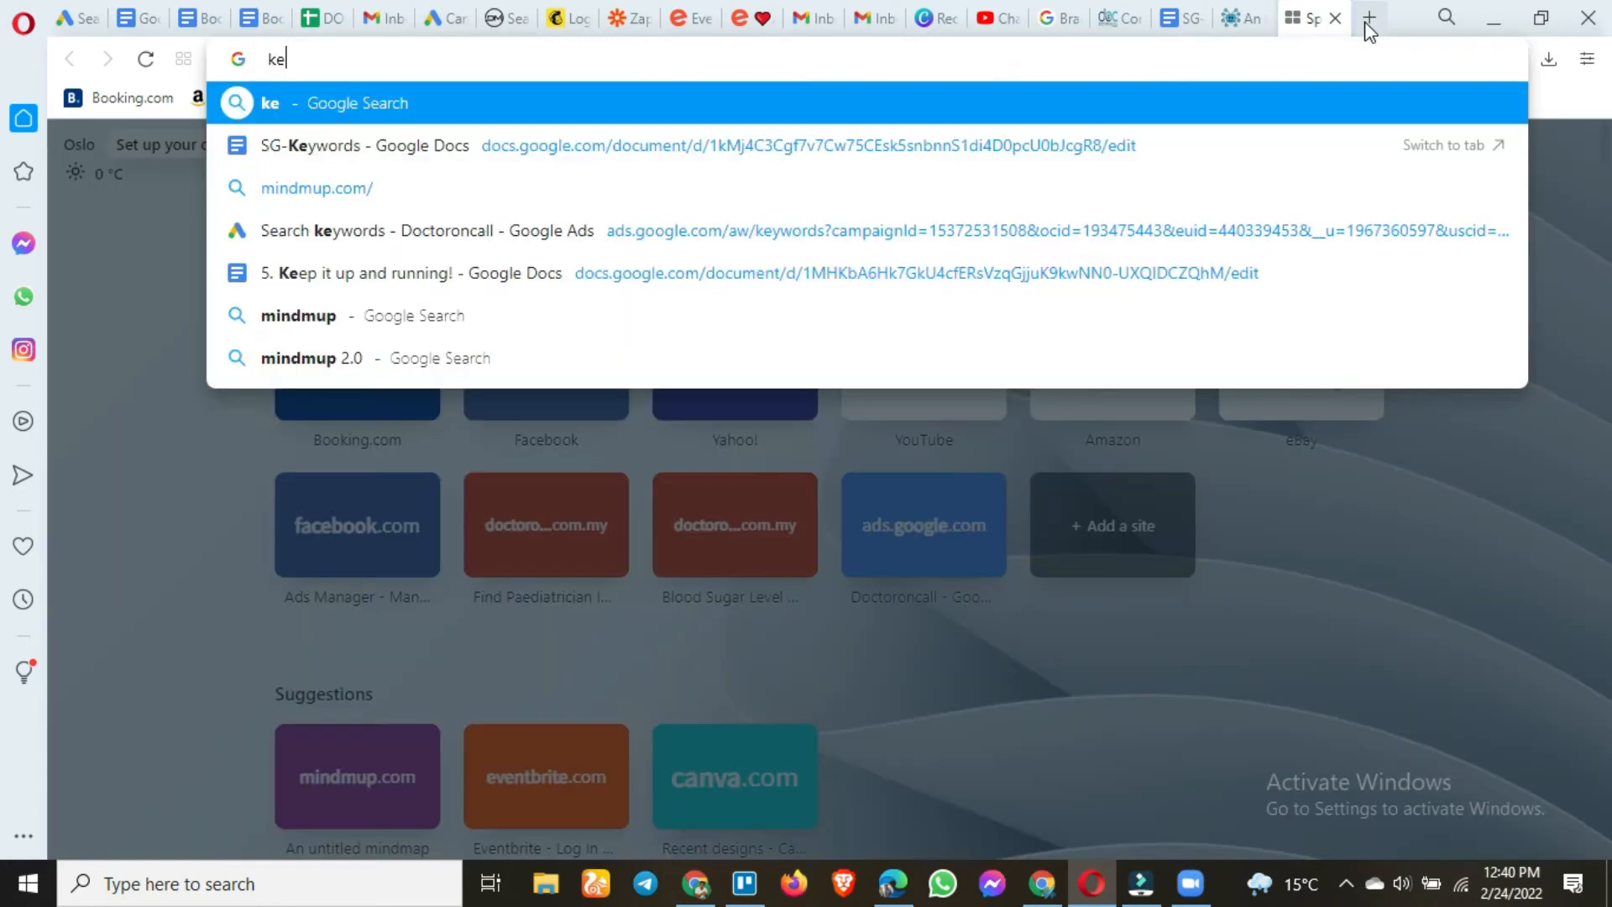
{"action": "type", "text": "ywordwrap.com"}
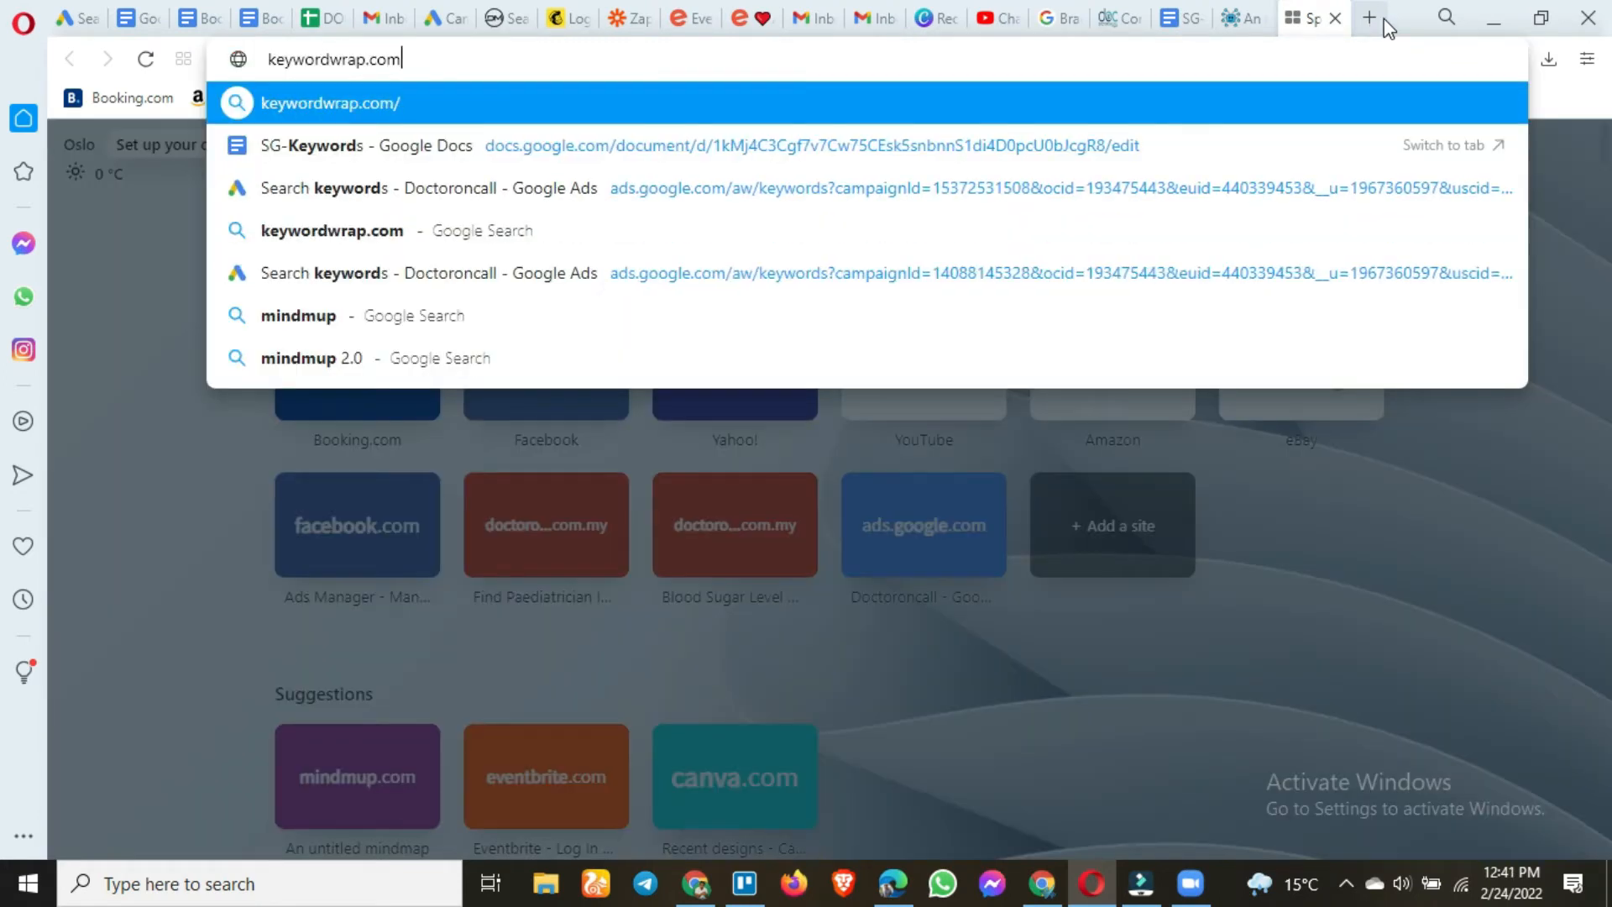
{"action": "key", "text": "Return"}
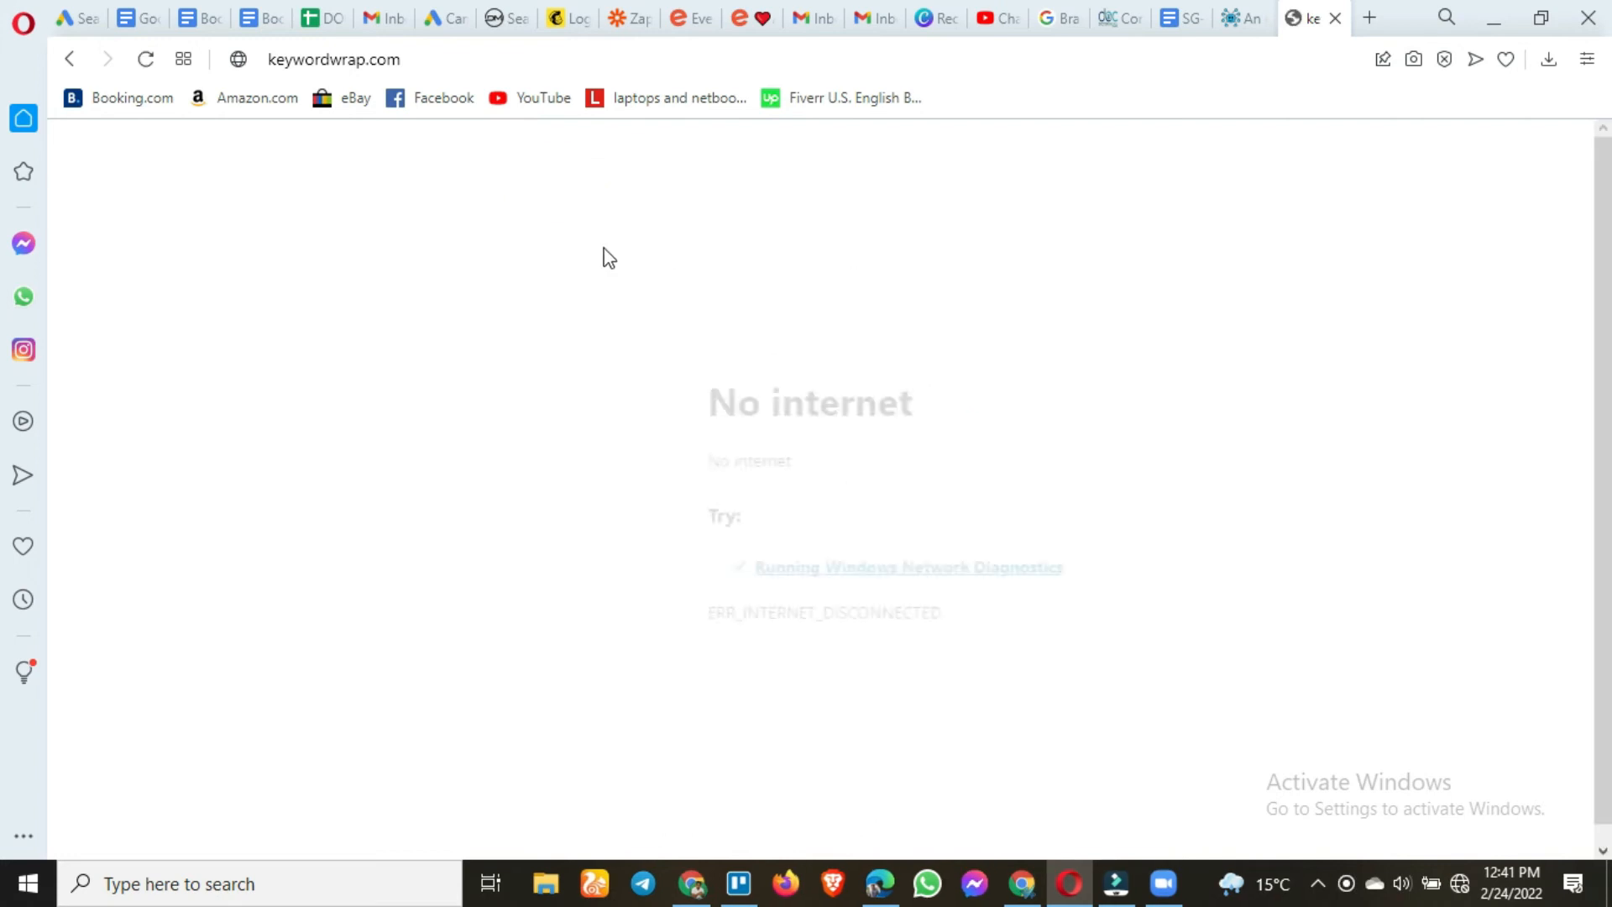
Return to the campaign draft and paste the keywords "lian hua qing wen", "lian hua qing wen malaysia" and "lian hua" twice
{"action": "left_click", "coordinate": [67, 10]}
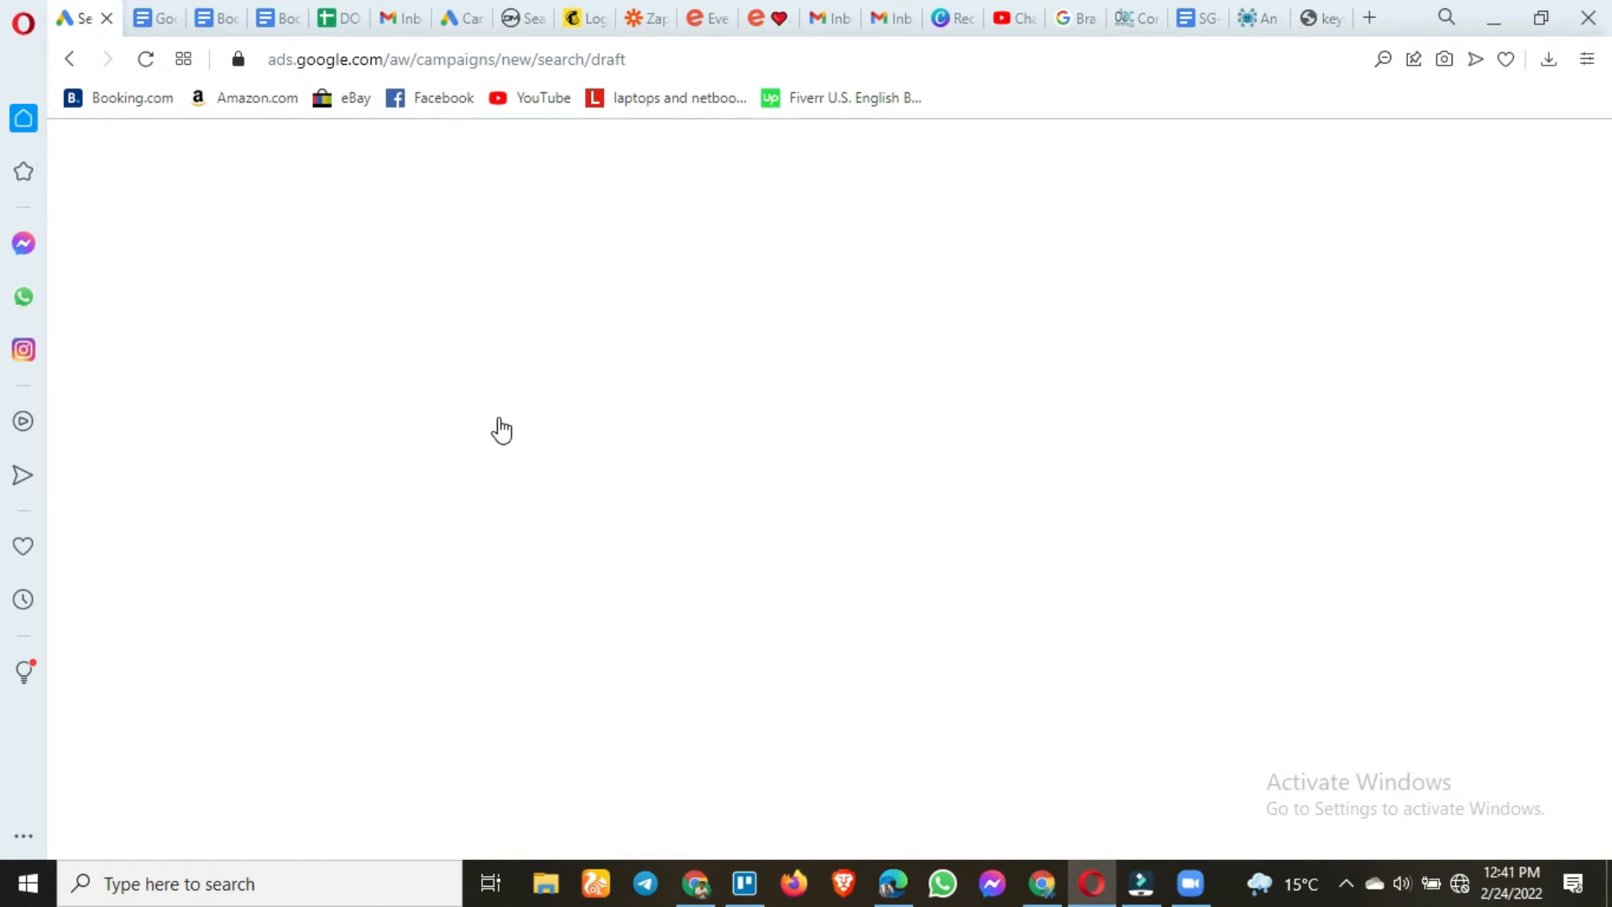
{"action": "left_click", "coordinate": [518, 556]}
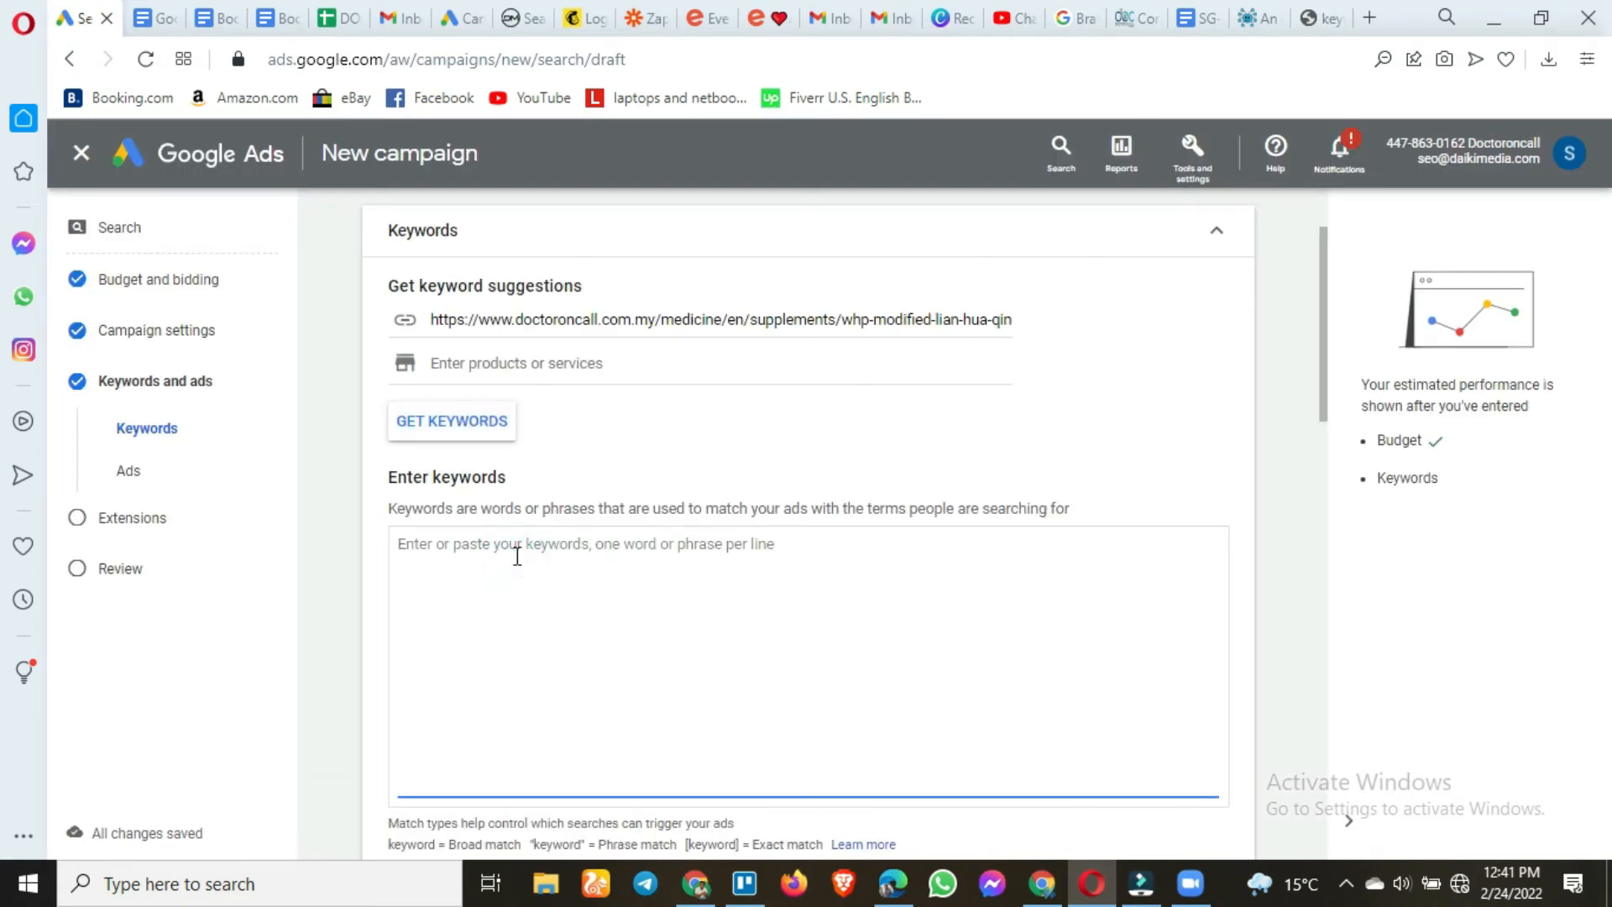
{"action": "key", "text": "ctrl+v"}
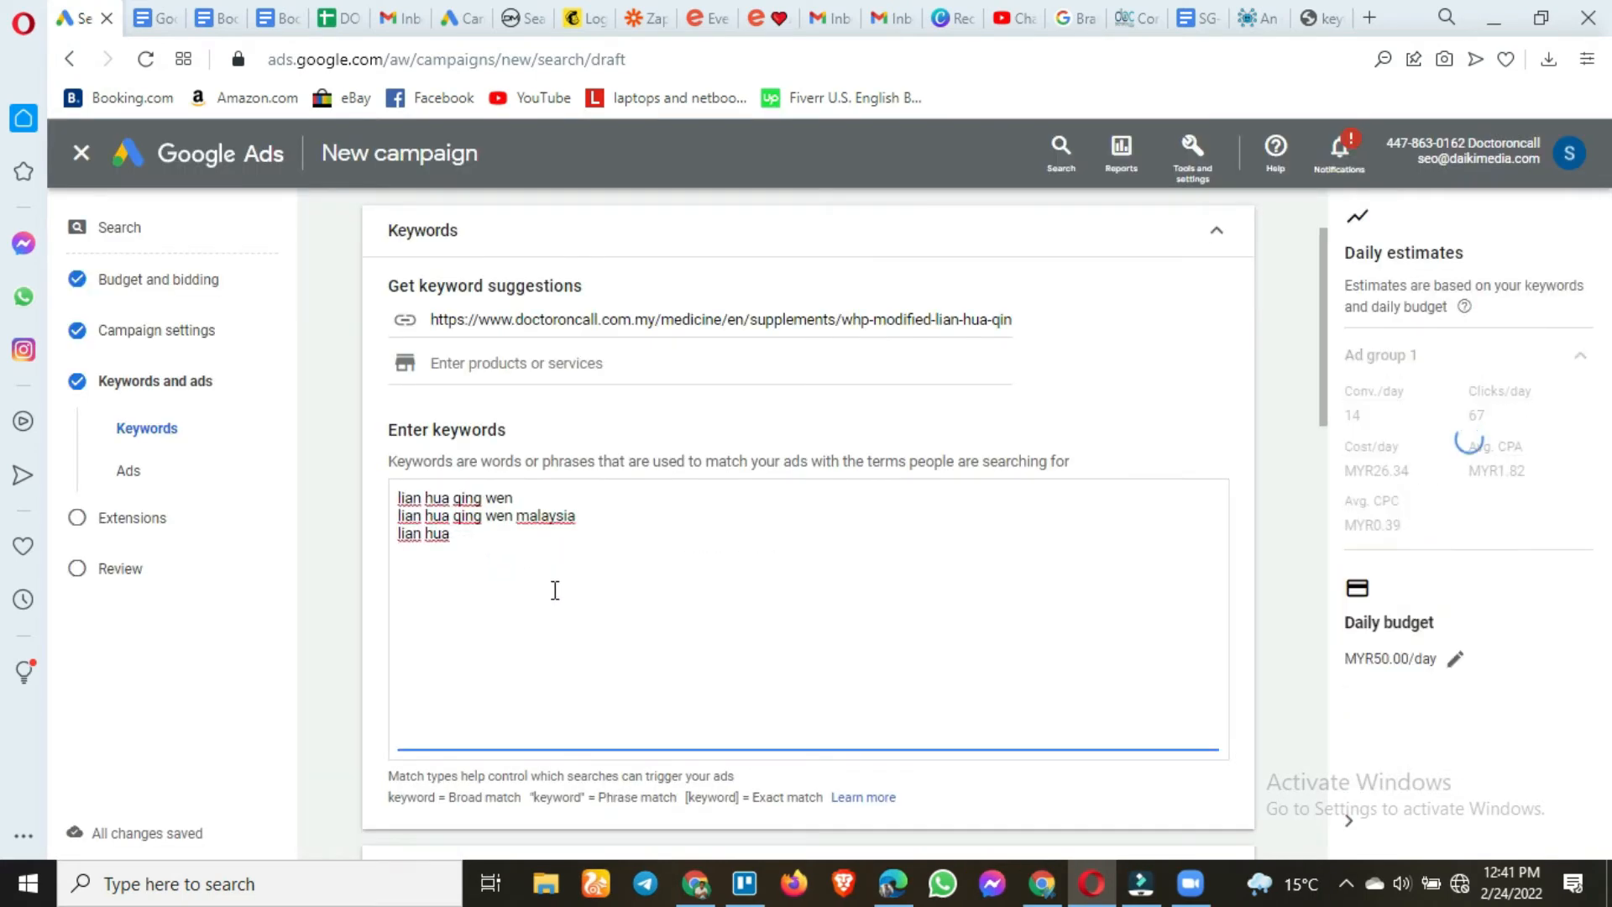
{"action": "key", "text": "ctrl+v"}
Put quotation marks around the second "lian hua qing wen" keyword and in front of the repeated "lian hua qing wen malaysia"
{"action": "left_click", "coordinate": [395, 553]}
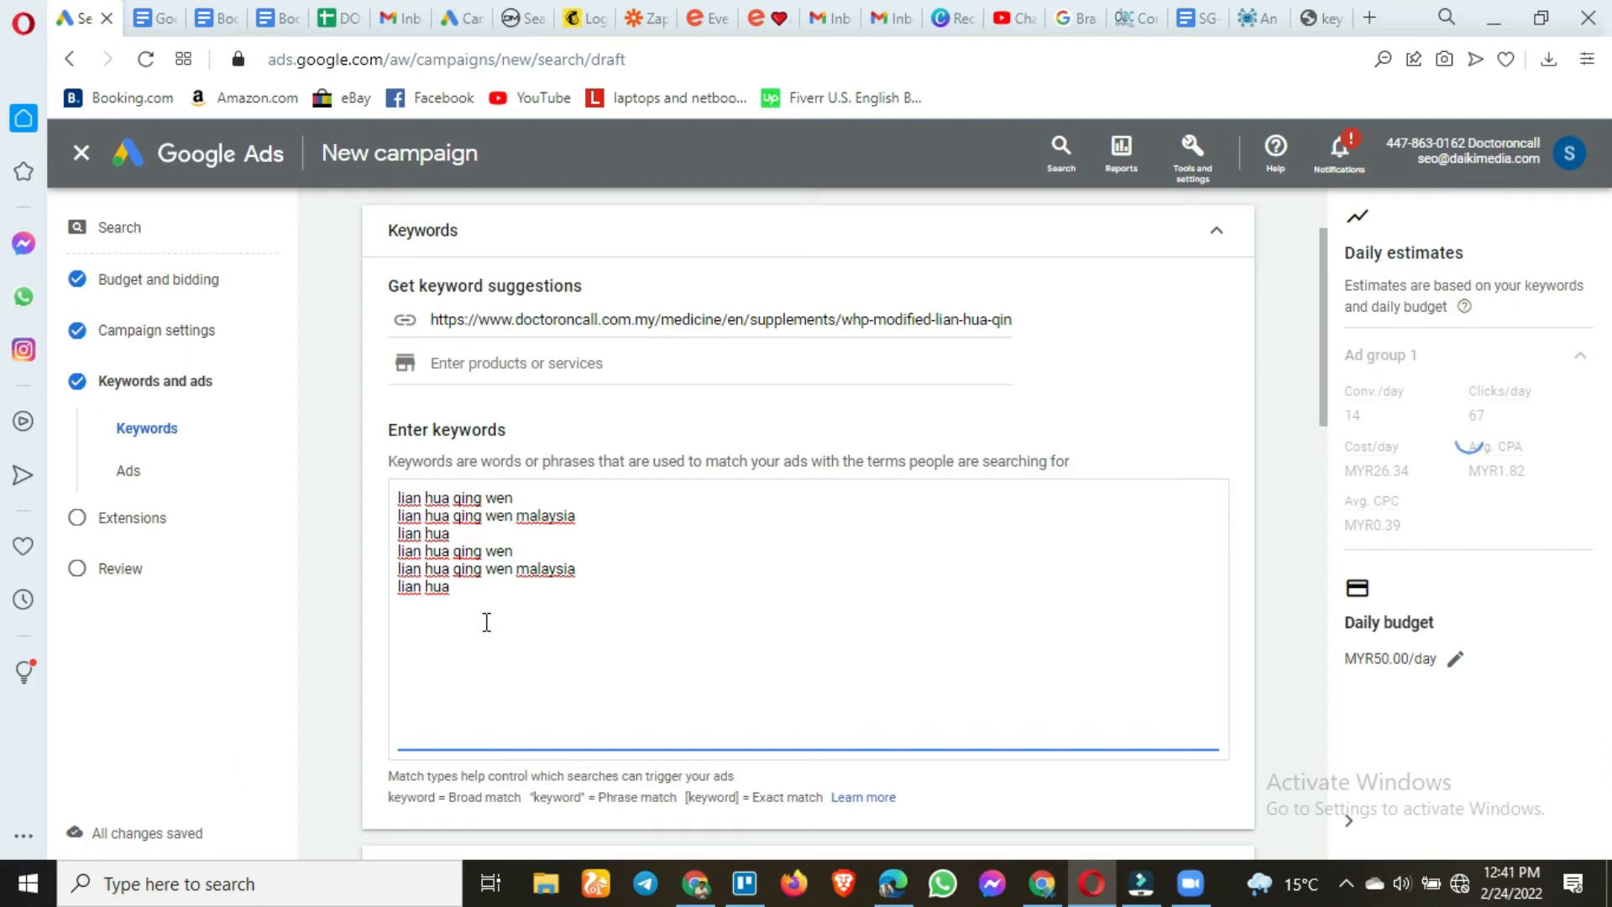
{"action": "type", "text": "\""}
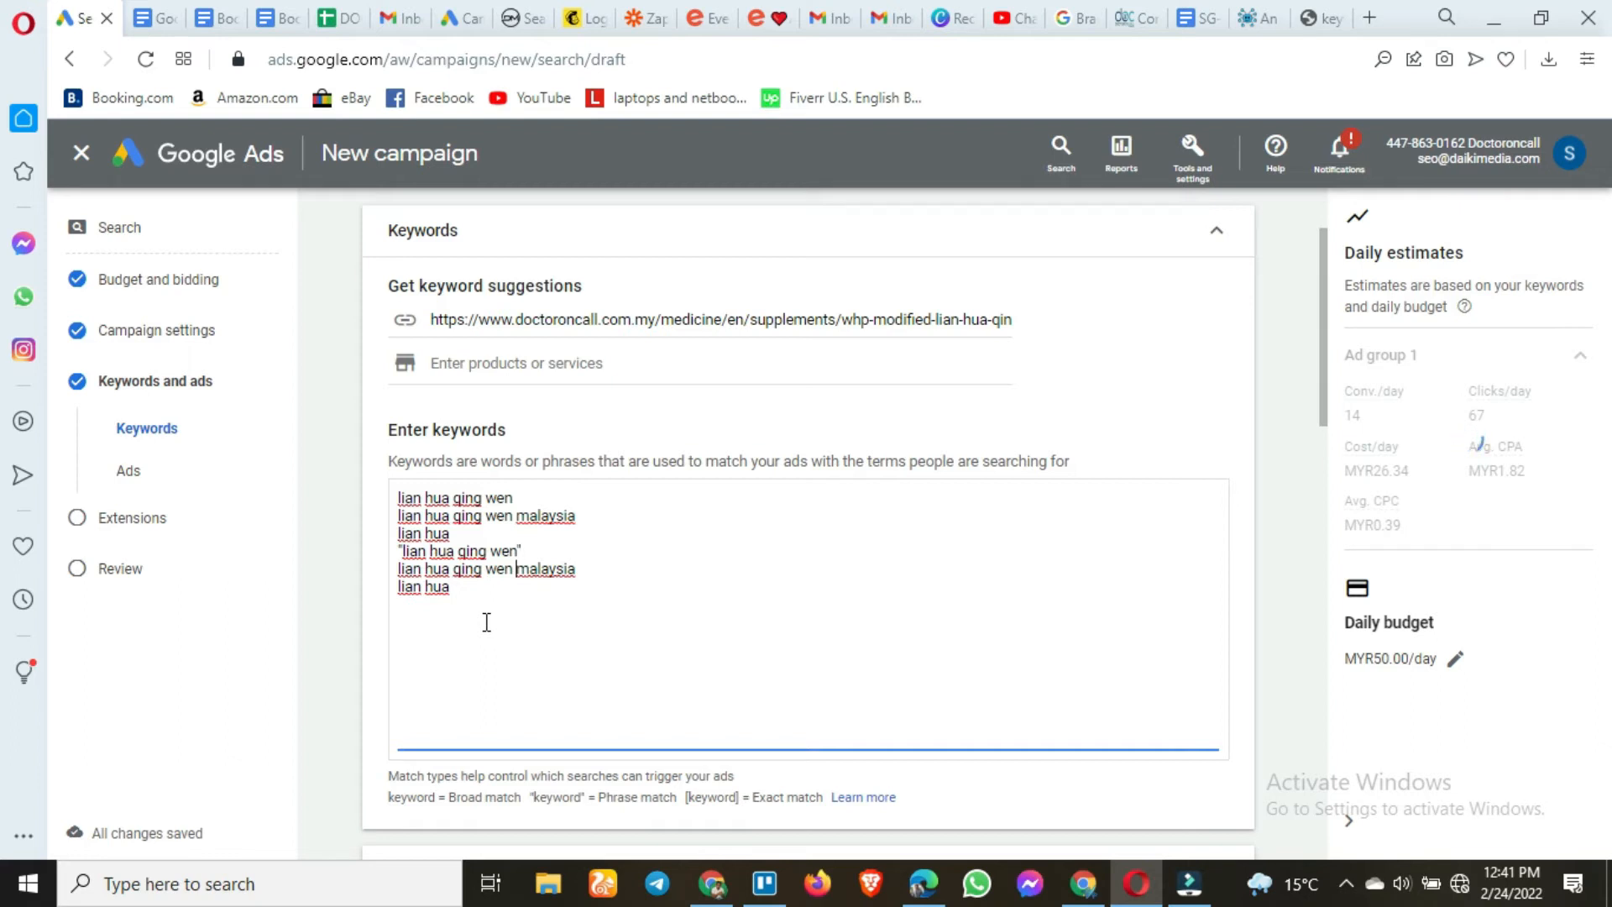
{"action": "type", "text": "\""}
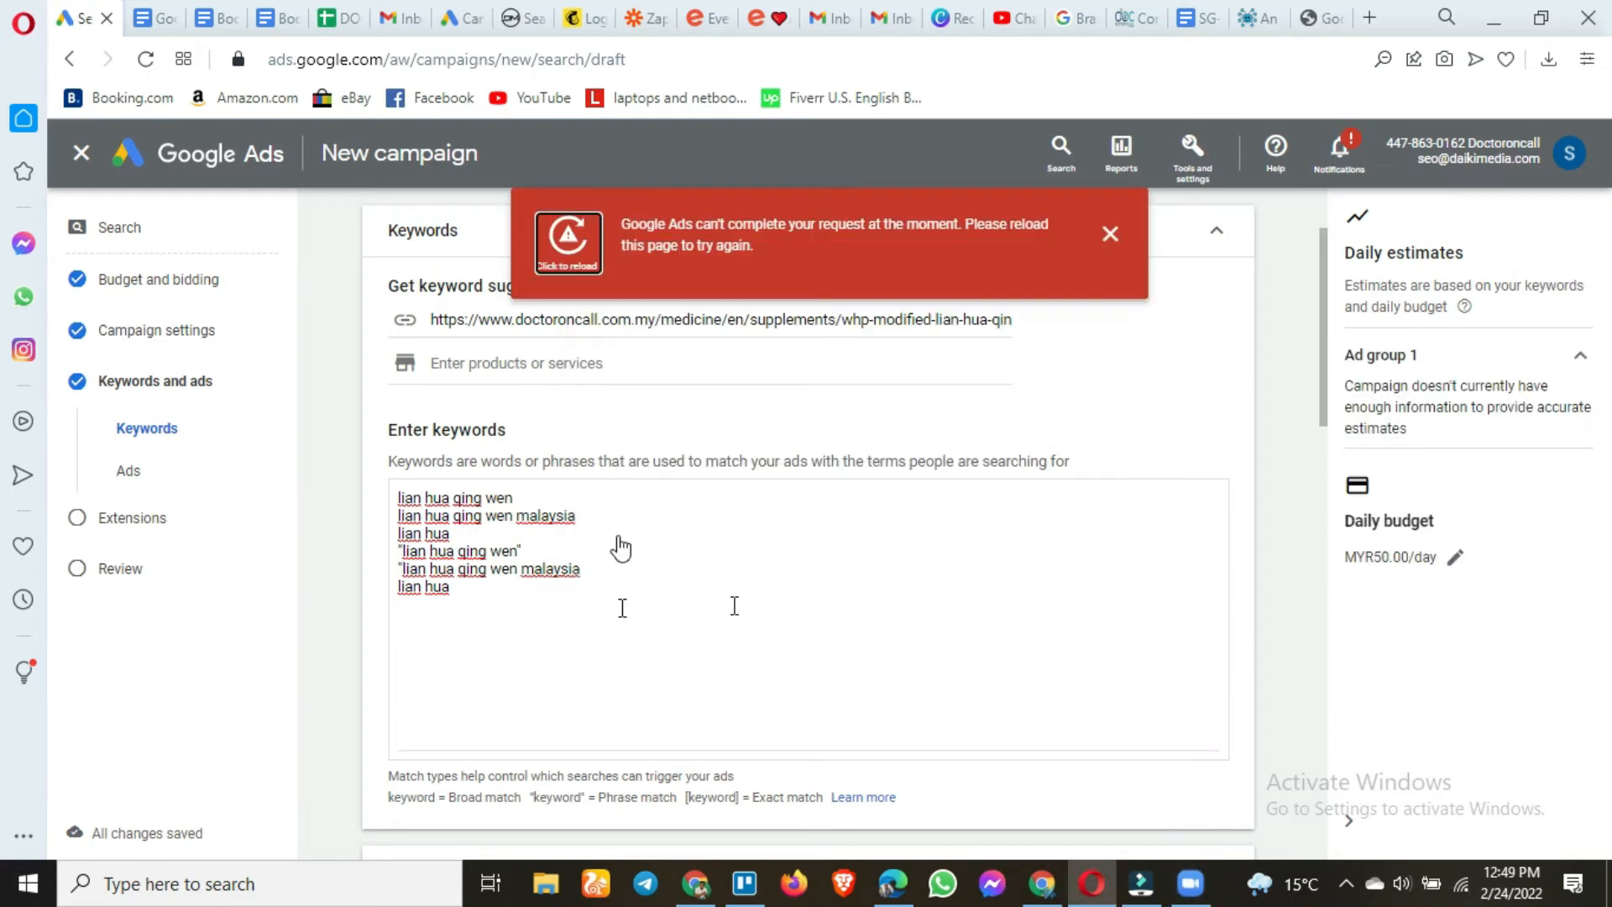
{"action": "left_click", "coordinate": [615, 602]}
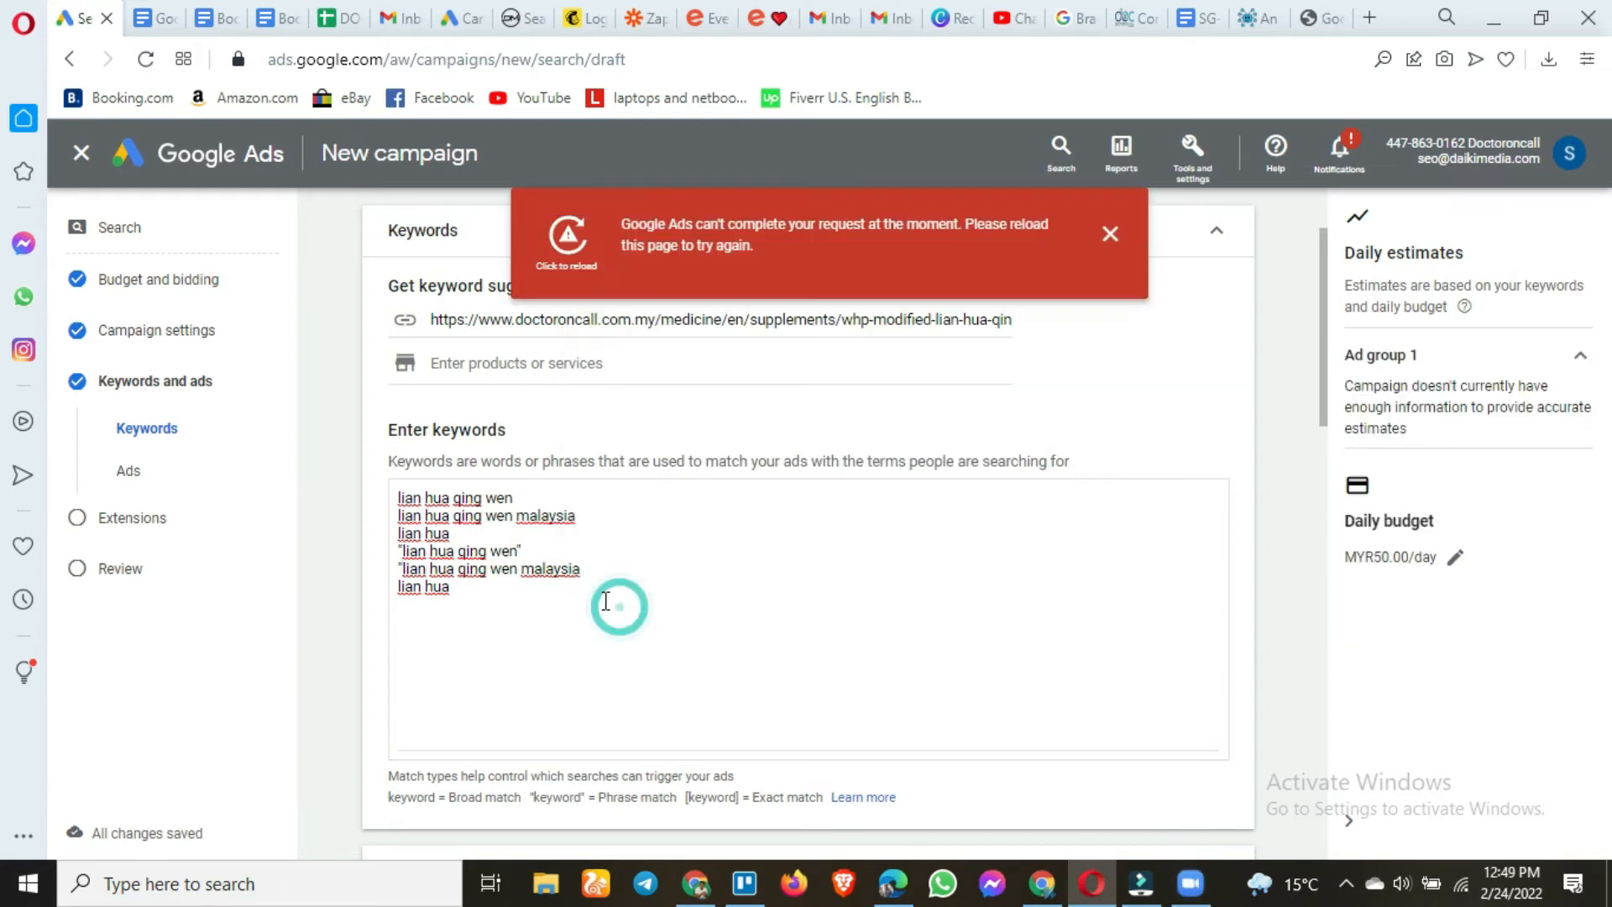
Switch to the KeywordWrap site and wrap the keywords "lian hua qing wen", "lian hua qing wen malaysia" and "lian hua"
{"action": "left_click", "coordinate": [1314, 18]}
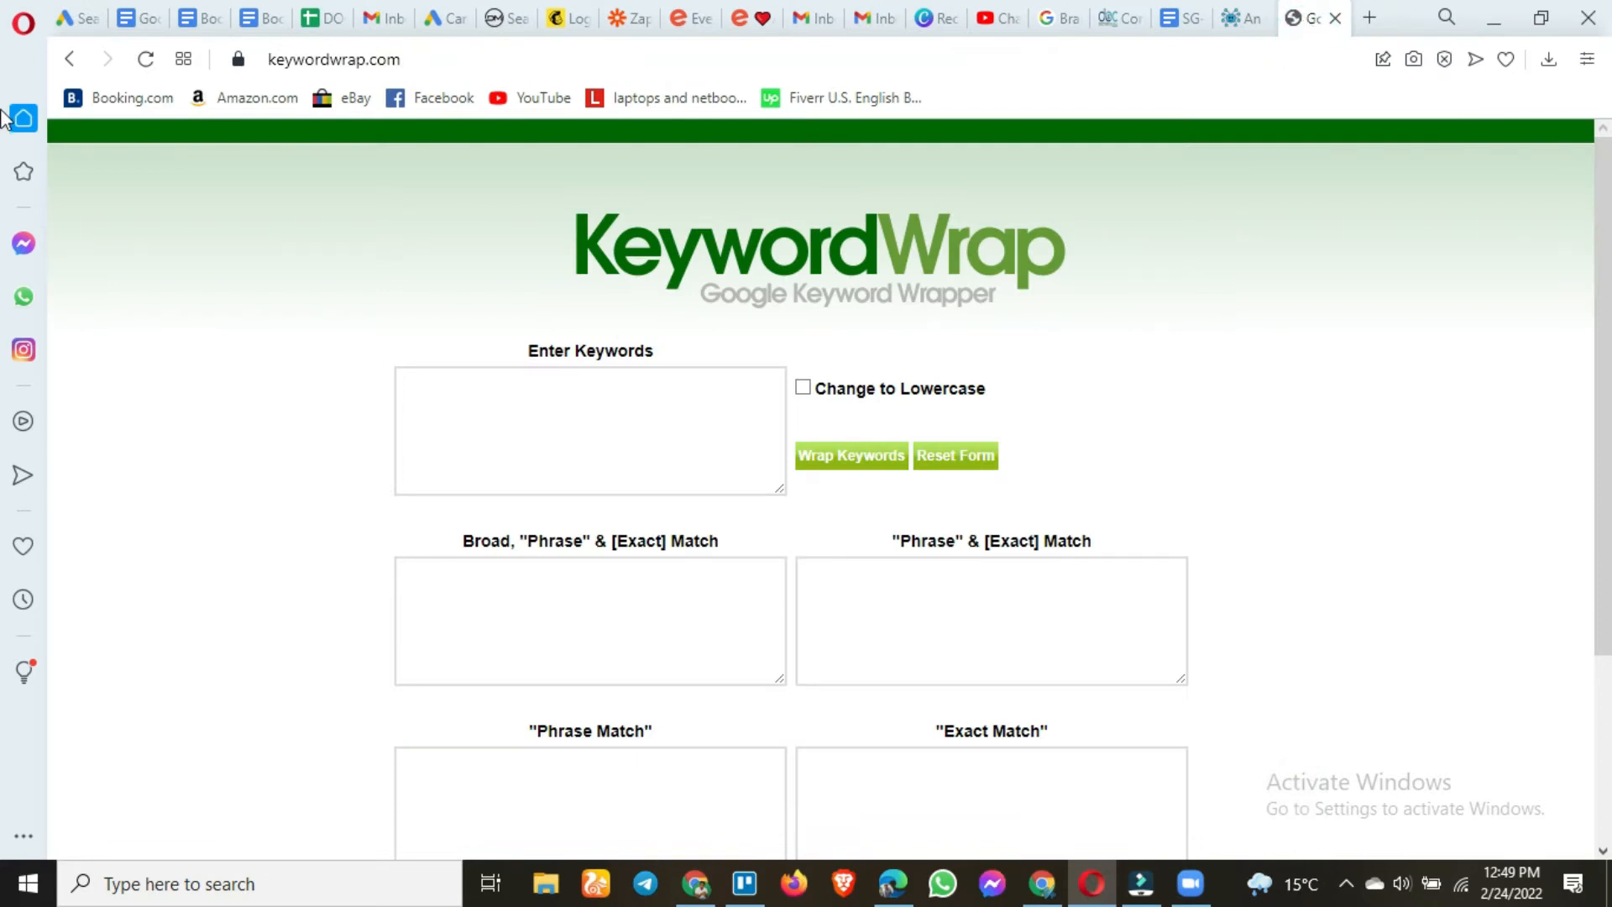
{"action": "left_click", "coordinate": [77, 25]}
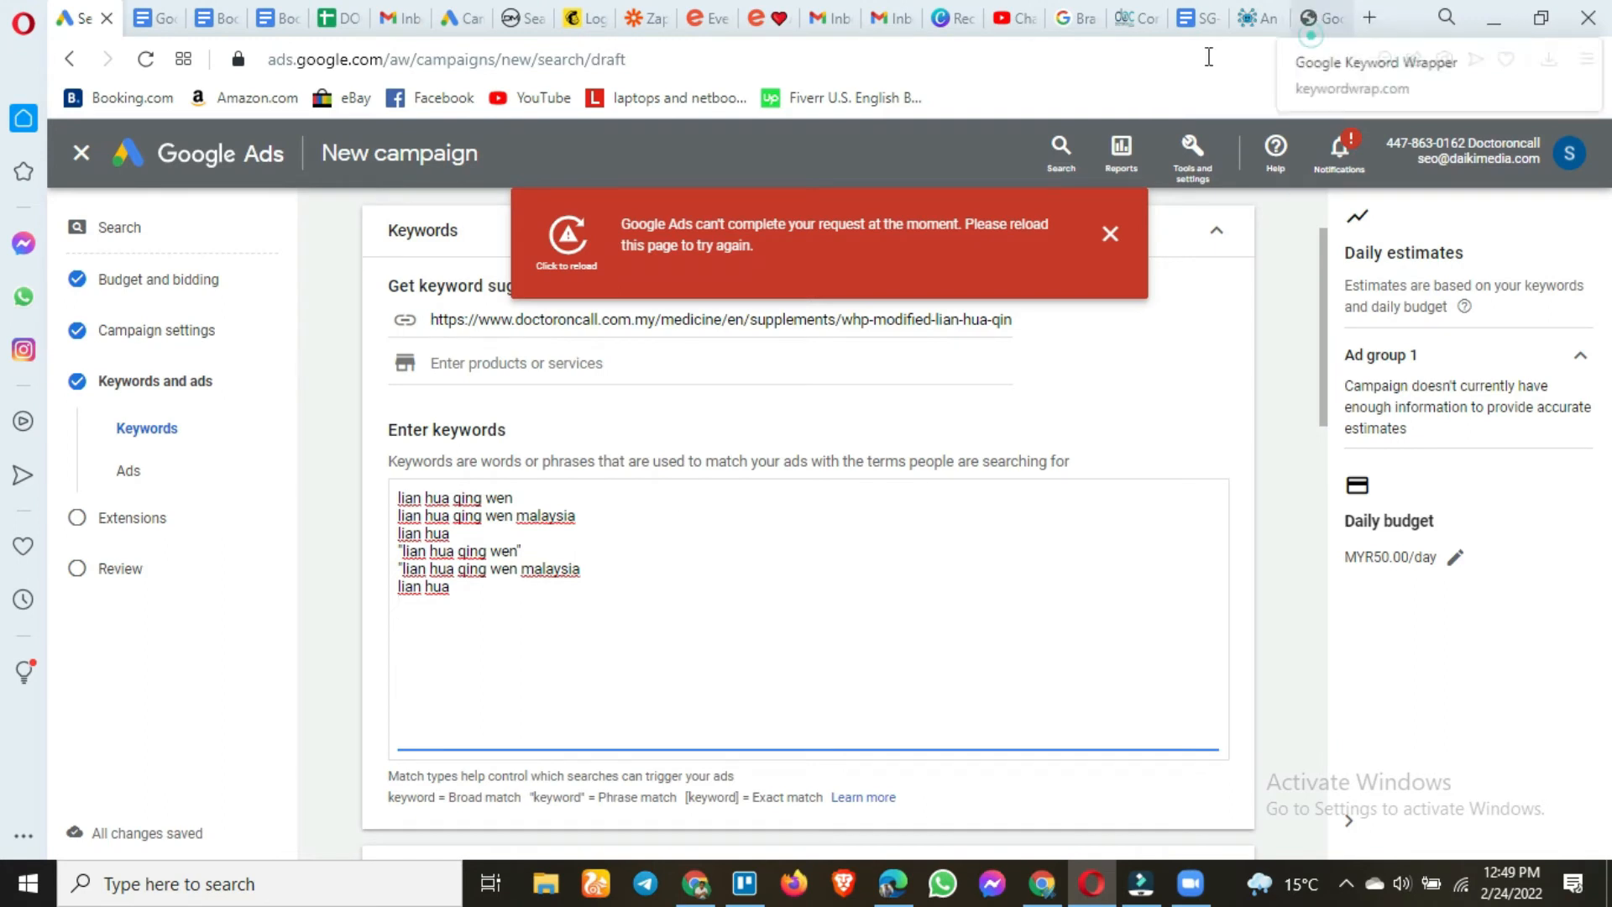
{"action": "left_click", "coordinate": [1314, 19]}
{"action": "left_click", "coordinate": [686, 425]}
{"action": "type", "text": "lian hua qing wen lian hua qing wen malaysia lian hua"}
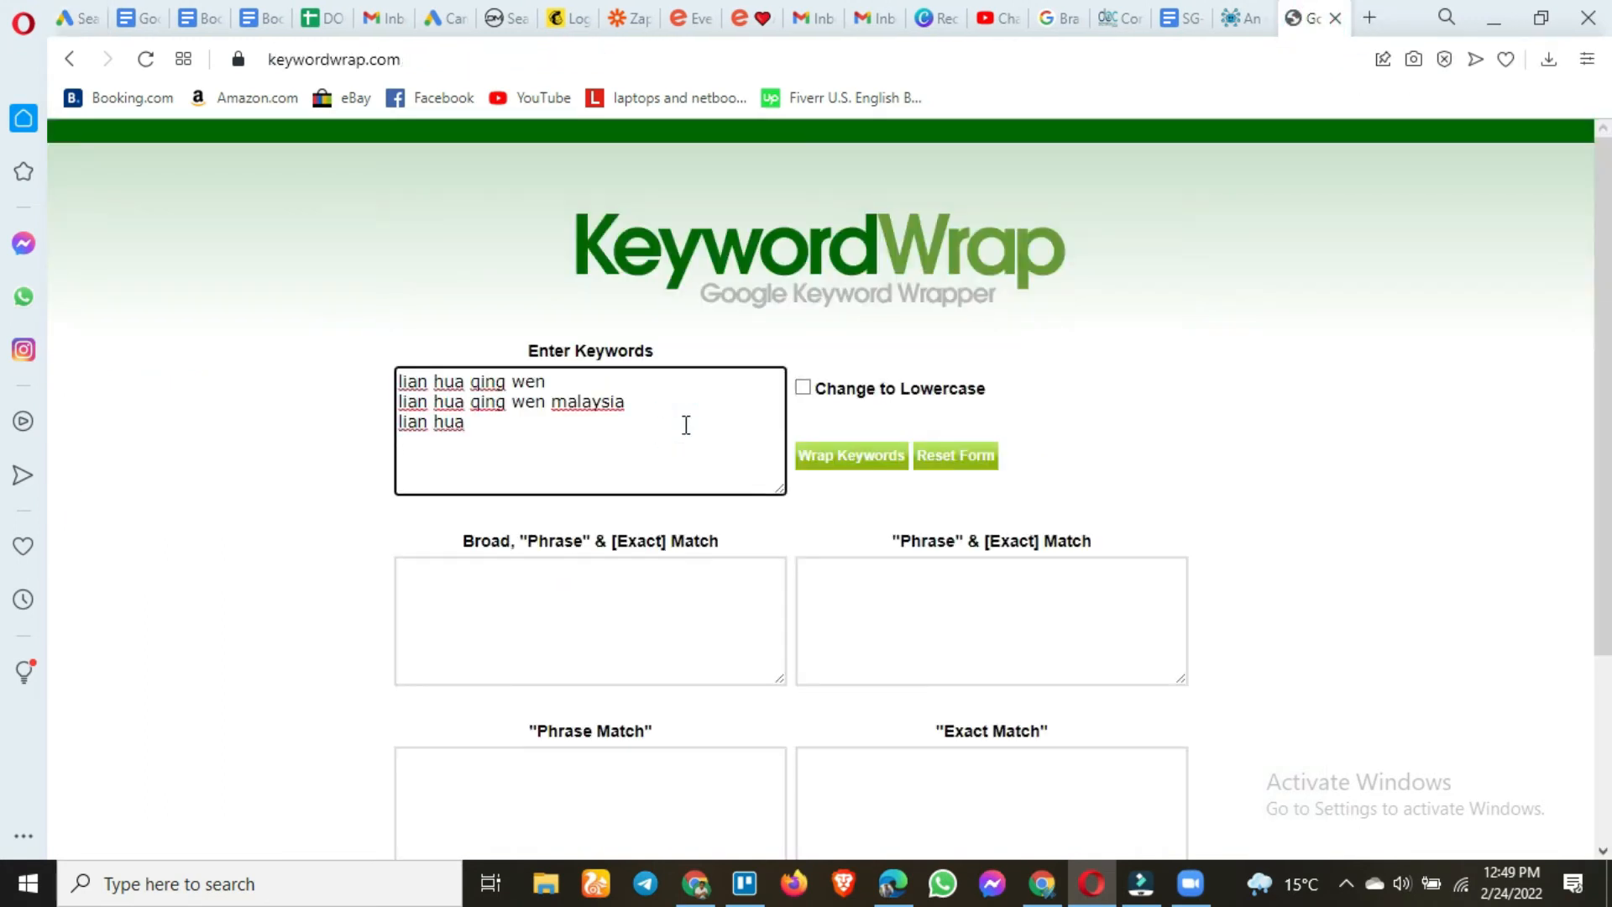
{"action": "left_click", "coordinate": [863, 444]}
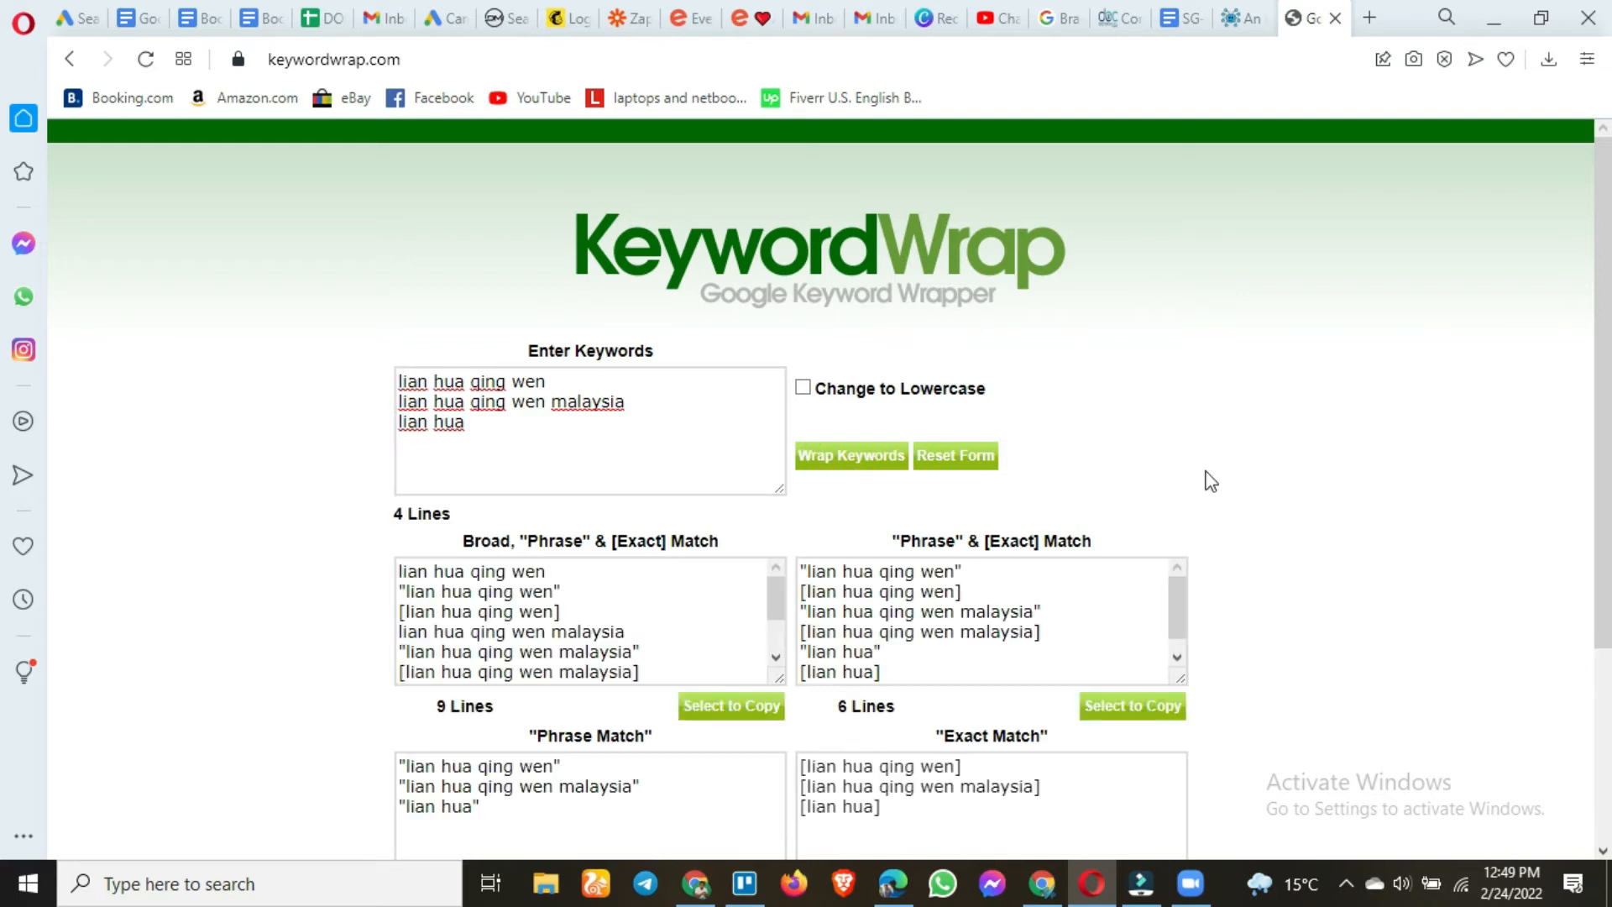
Copy the Broad, "Phrase" & [Exact] Match list, replace the campaign's keywords with it and dismiss the error banner
{"action": "scroll", "coordinate": [1205, 478], "scroll_direction": "down", "scroll_amount": 1}
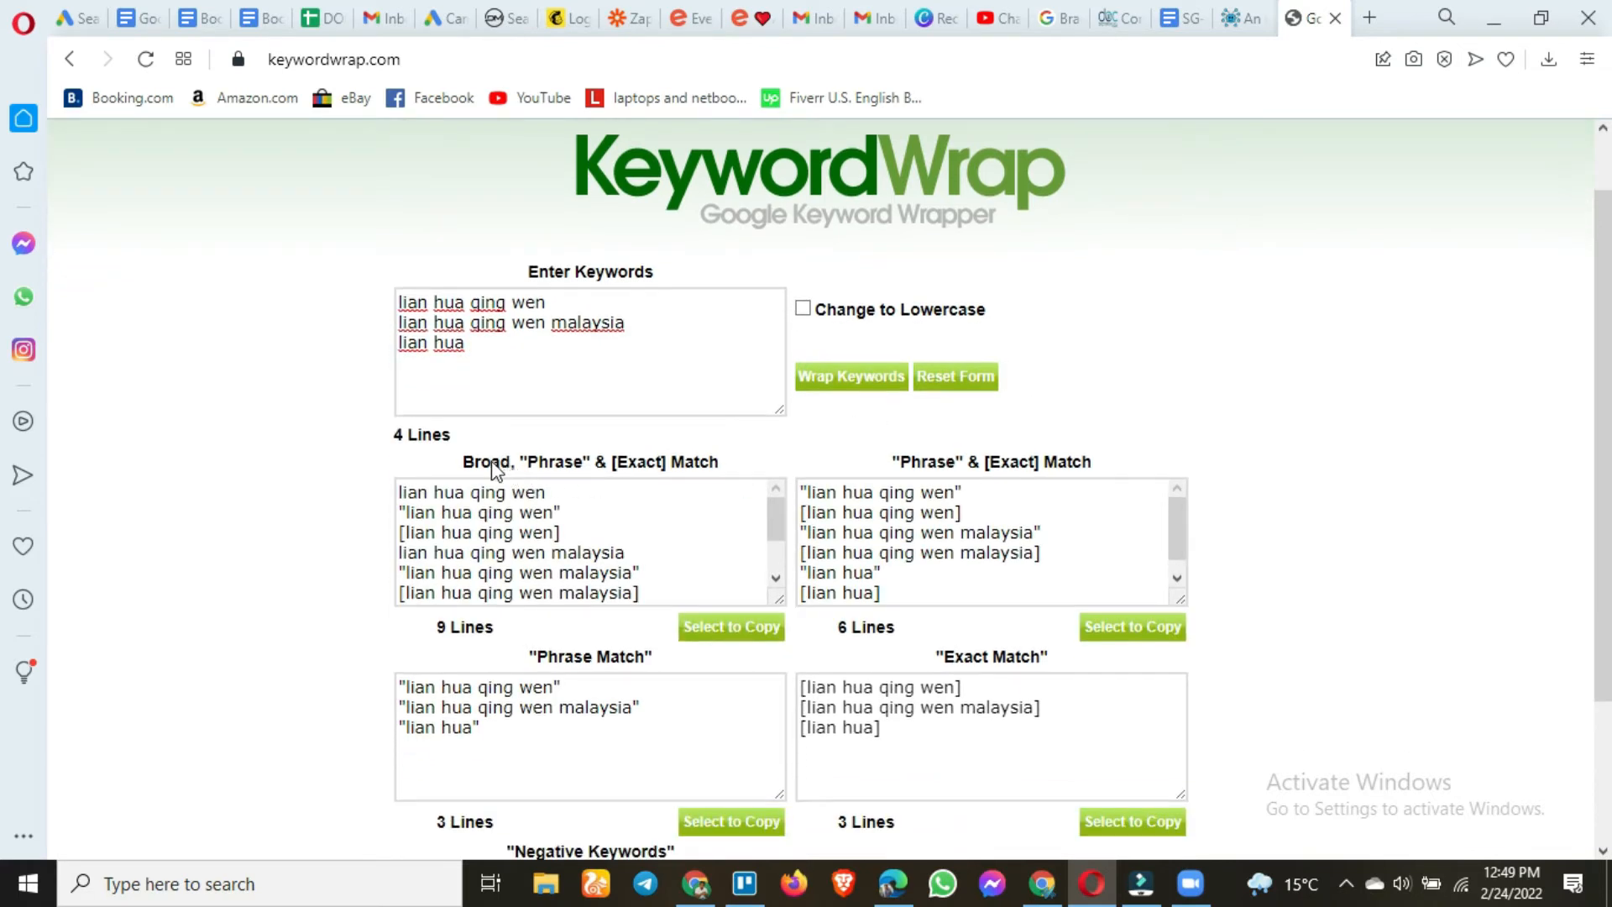
{"action": "left_click", "coordinate": [571, 554]}
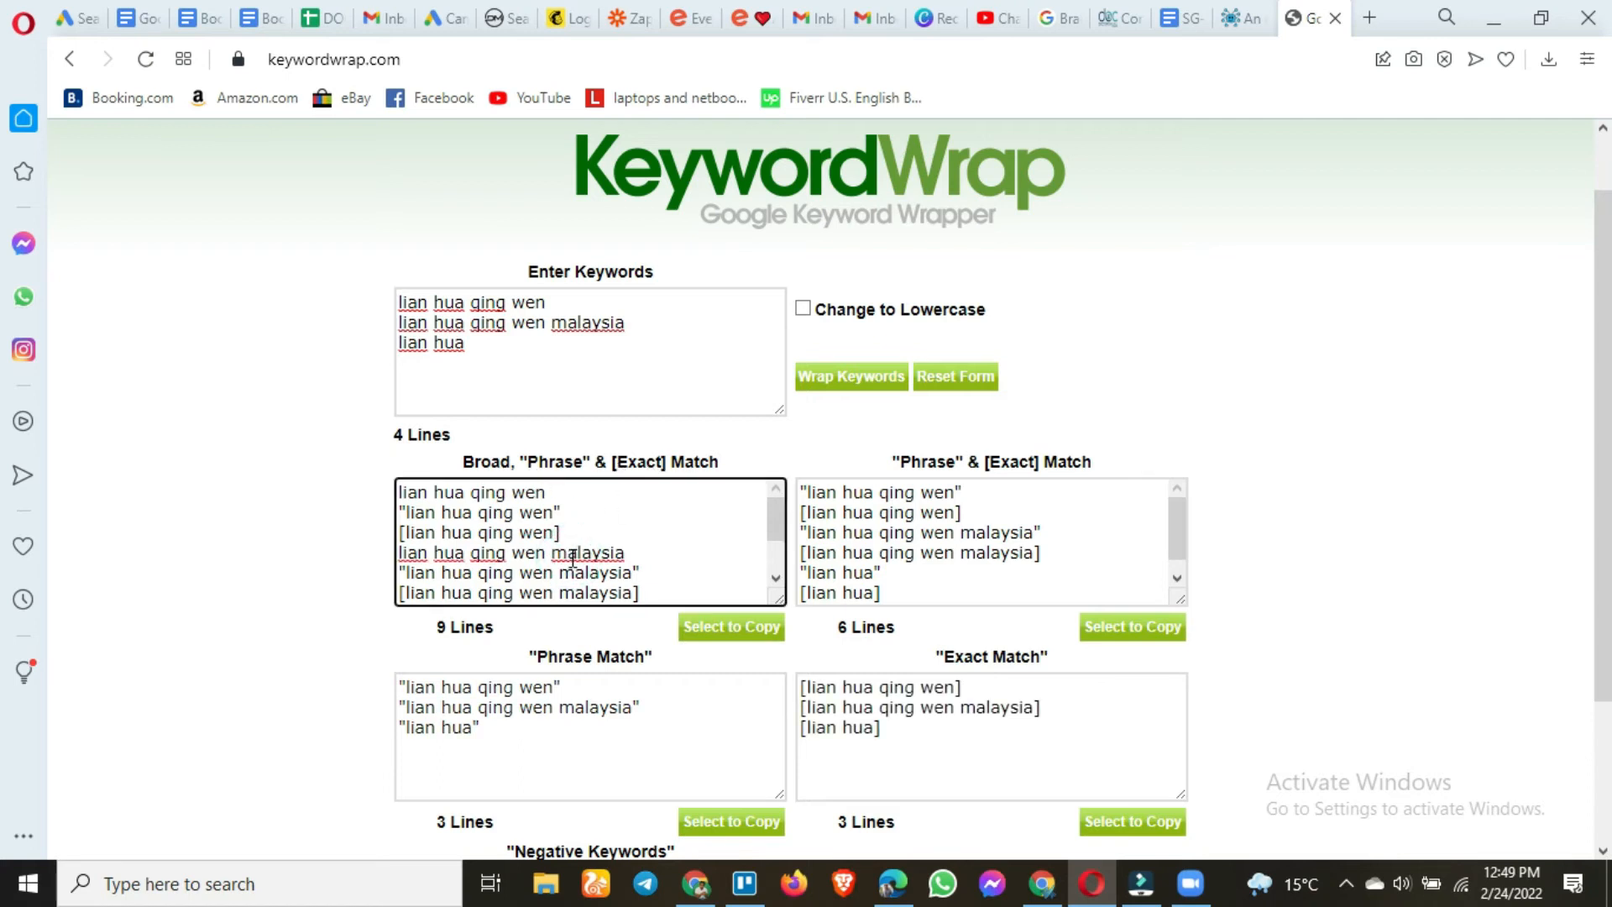
{"action": "key", "text": "ctrl+a"}
{"action": "key", "text": "ctrl+c"}
{"action": "left_click", "coordinate": [67, 12]}
{"action": "left_click", "coordinate": [568, 593]}
{"action": "key", "text": "ctrl+a"}
{"action": "key", "text": "ctrl+v"}
{"action": "left_click", "coordinate": [1112, 233]}
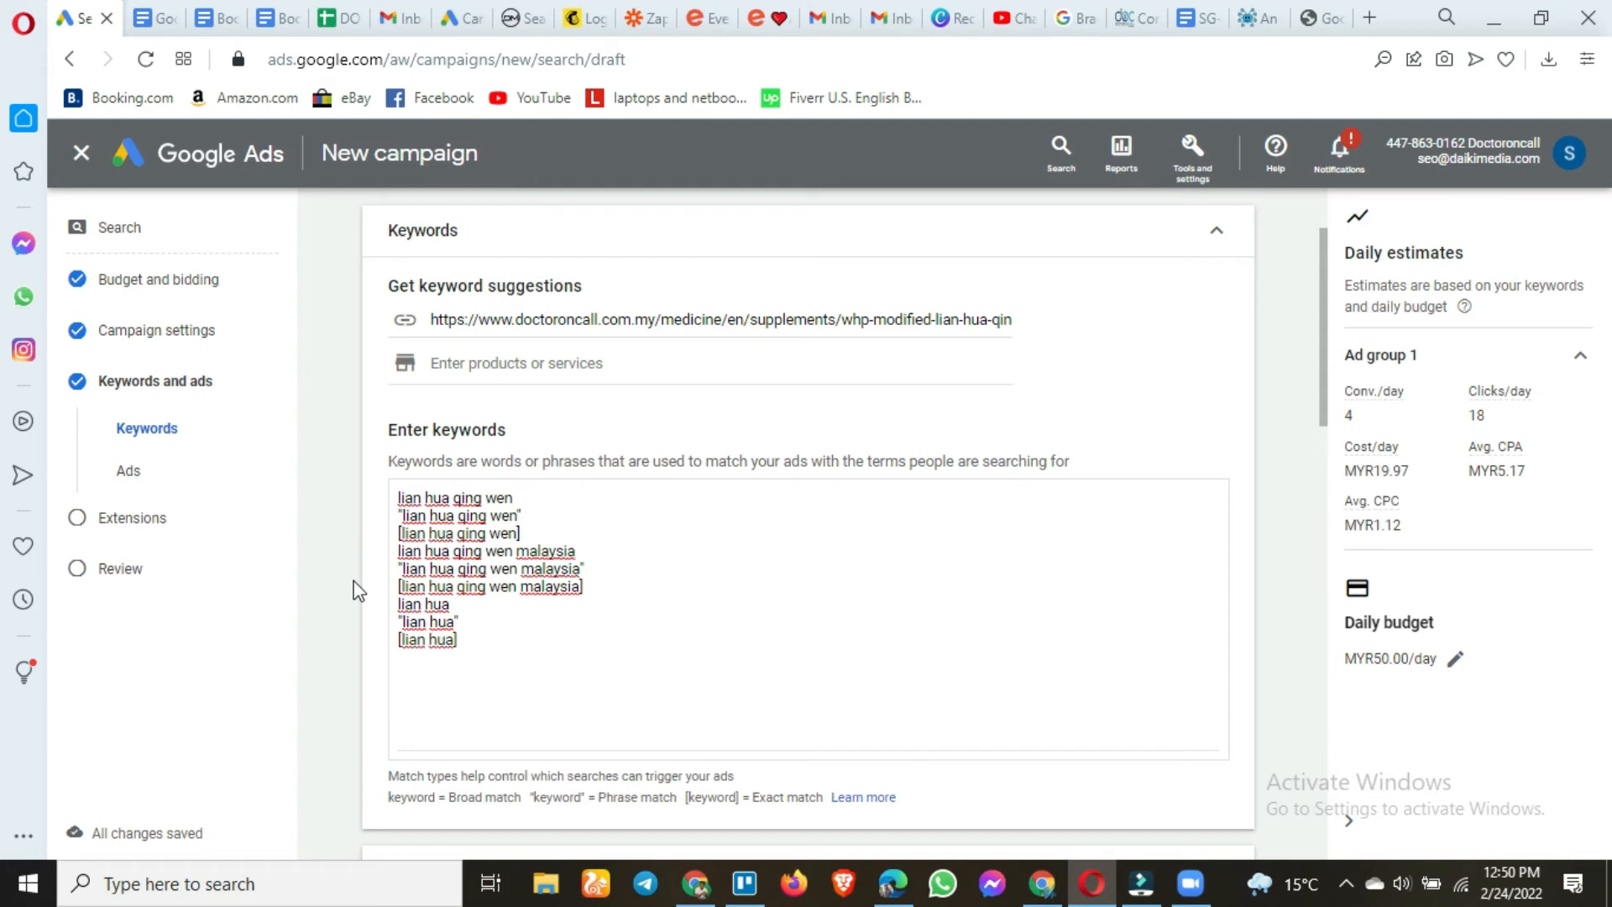
Examine the match type notes under the keyword list and the ad's Final URL, headline ideas and preview
{"action": "scroll", "coordinate": [370, 633], "scroll_direction": "down", "scroll_amount": 2}
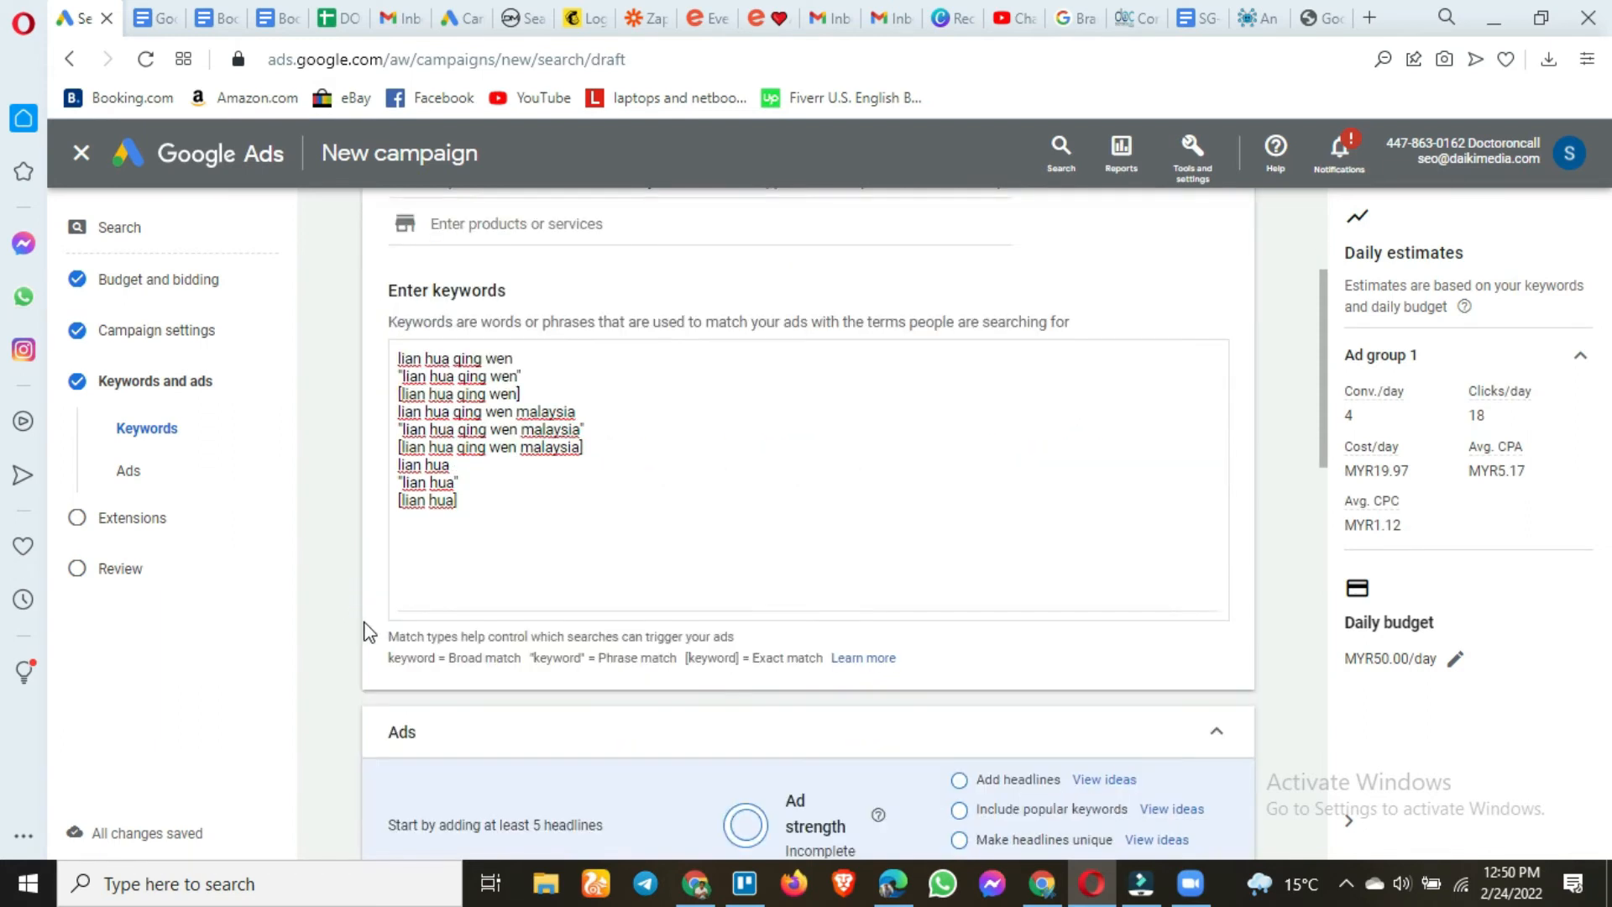
{"action": "scroll", "coordinate": [371, 633], "scroll_direction": "up", "scroll_amount": 1}
{"action": "scroll", "coordinate": [380, 637], "scroll_direction": "down", "scroll_amount": 3}
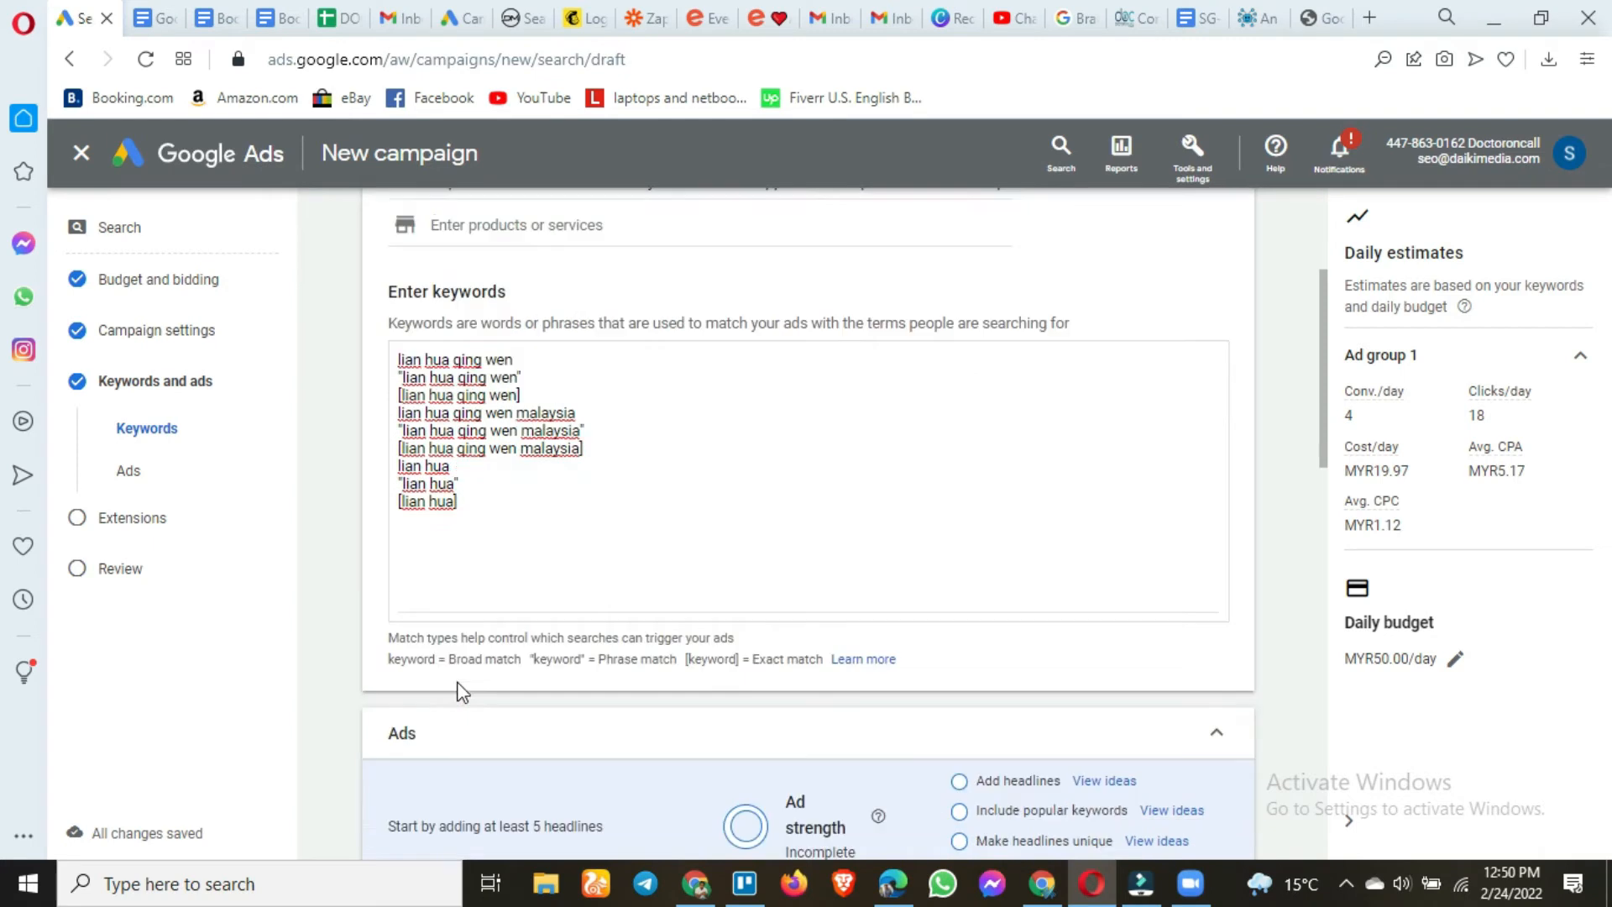
{"action": "scroll", "coordinate": [416, 626], "scroll_direction": "down", "scroll_amount": 4}
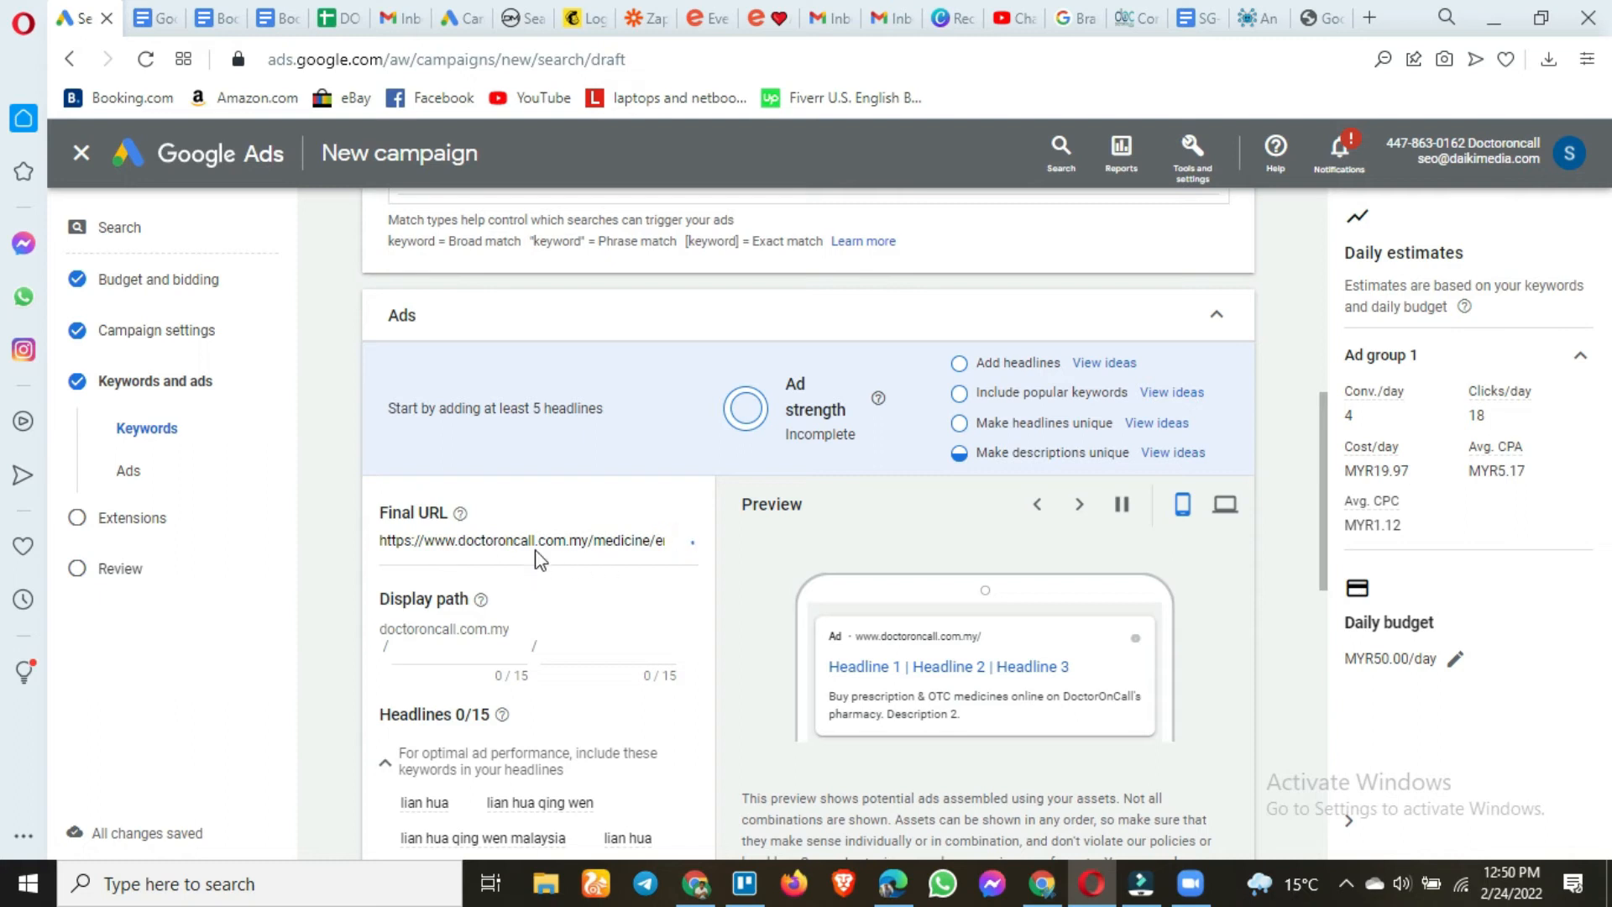
{"action": "left_click", "coordinate": [493, 542]}
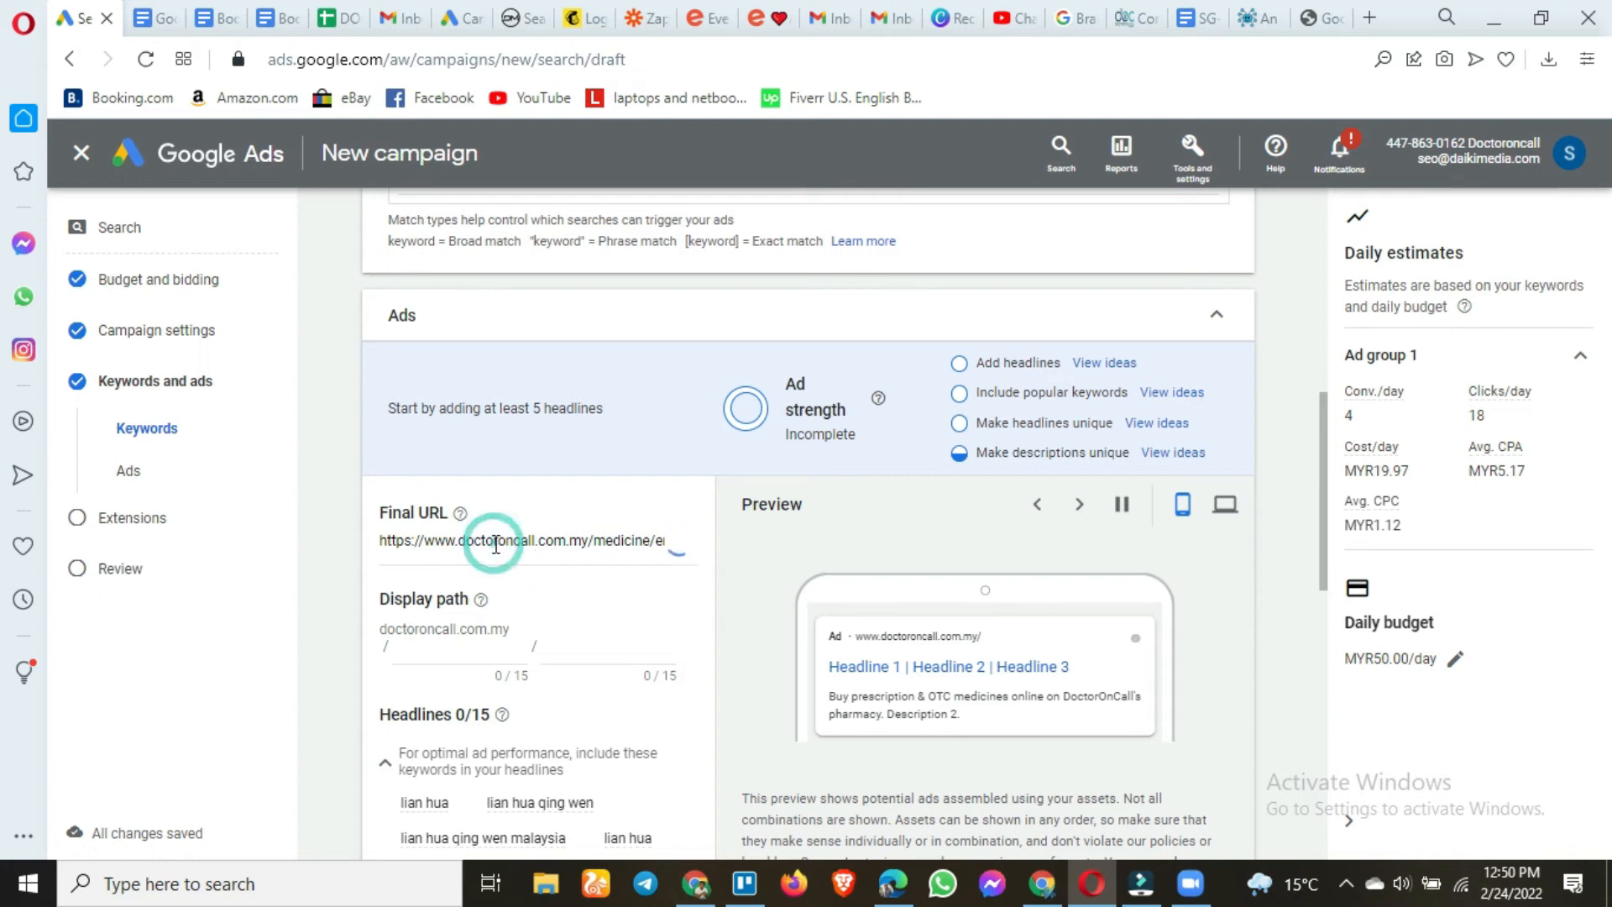
{"action": "left_click", "coordinate": [588, 547]}
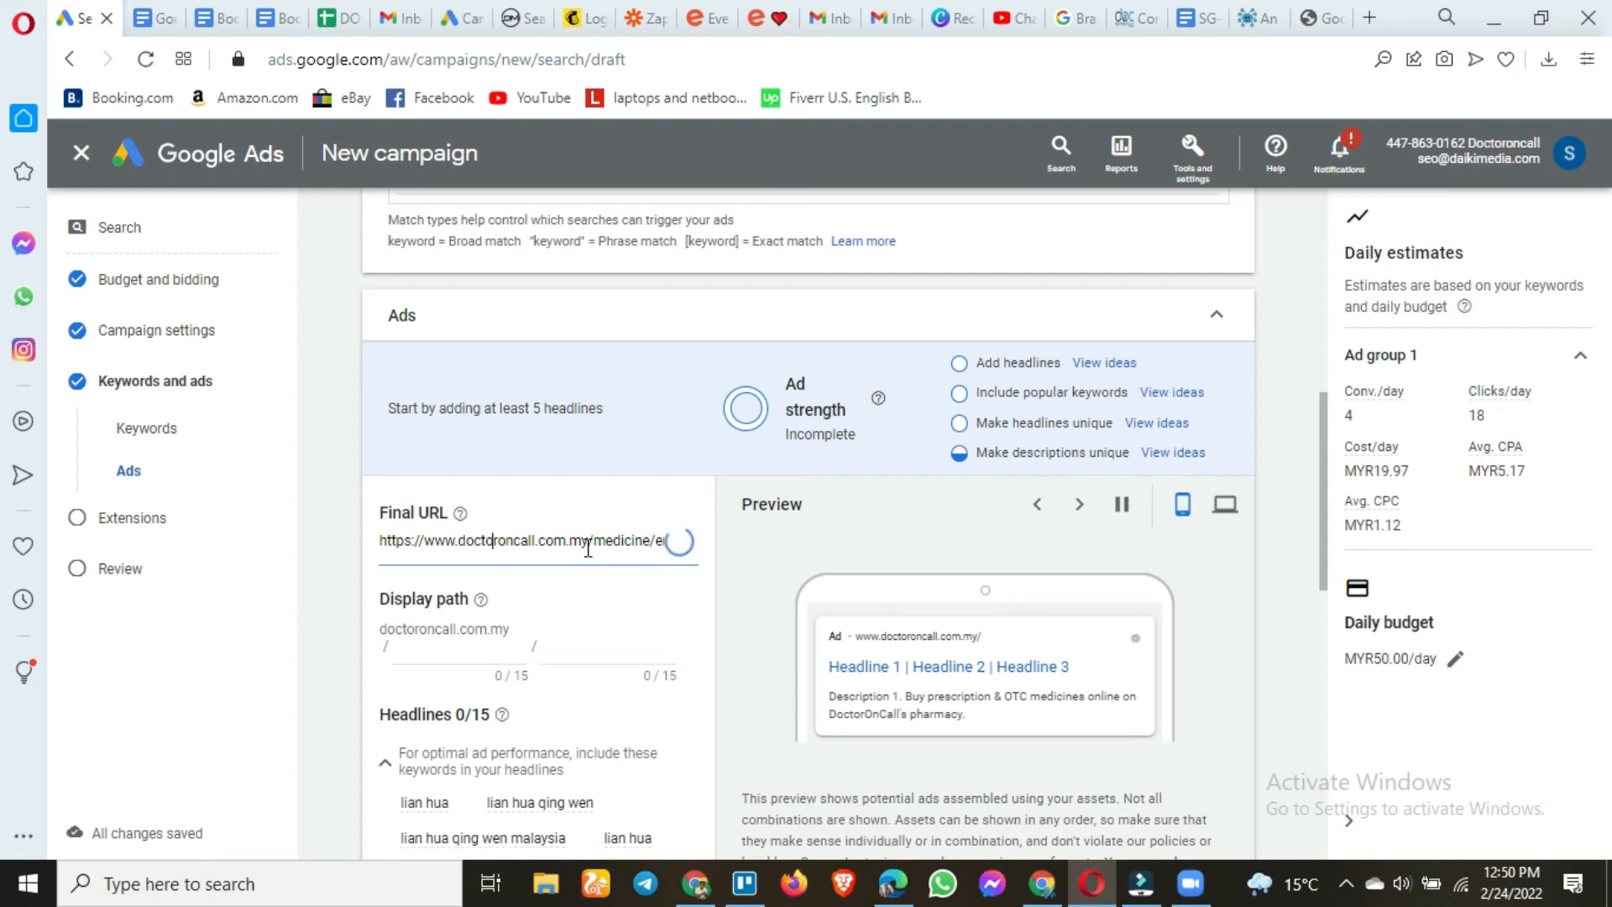
{"action": "scroll", "coordinate": [565, 567], "scroll_direction": "down", "scroll_amount": 3}
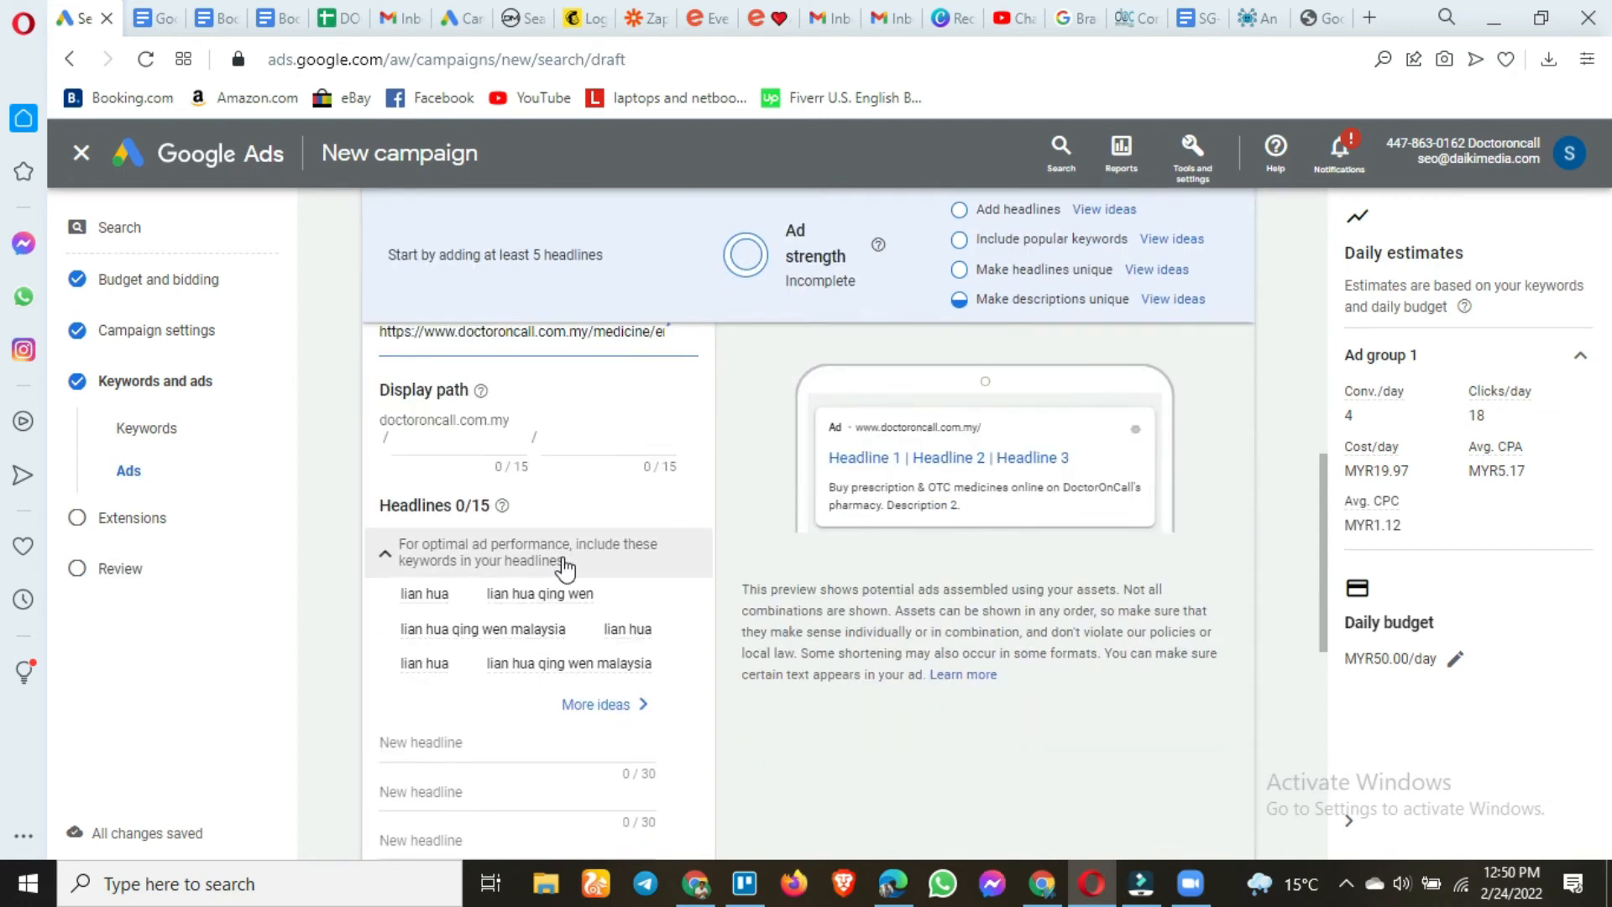
{"action": "scroll", "coordinate": [438, 497], "scroll_direction": "up", "scroll_amount": 1}
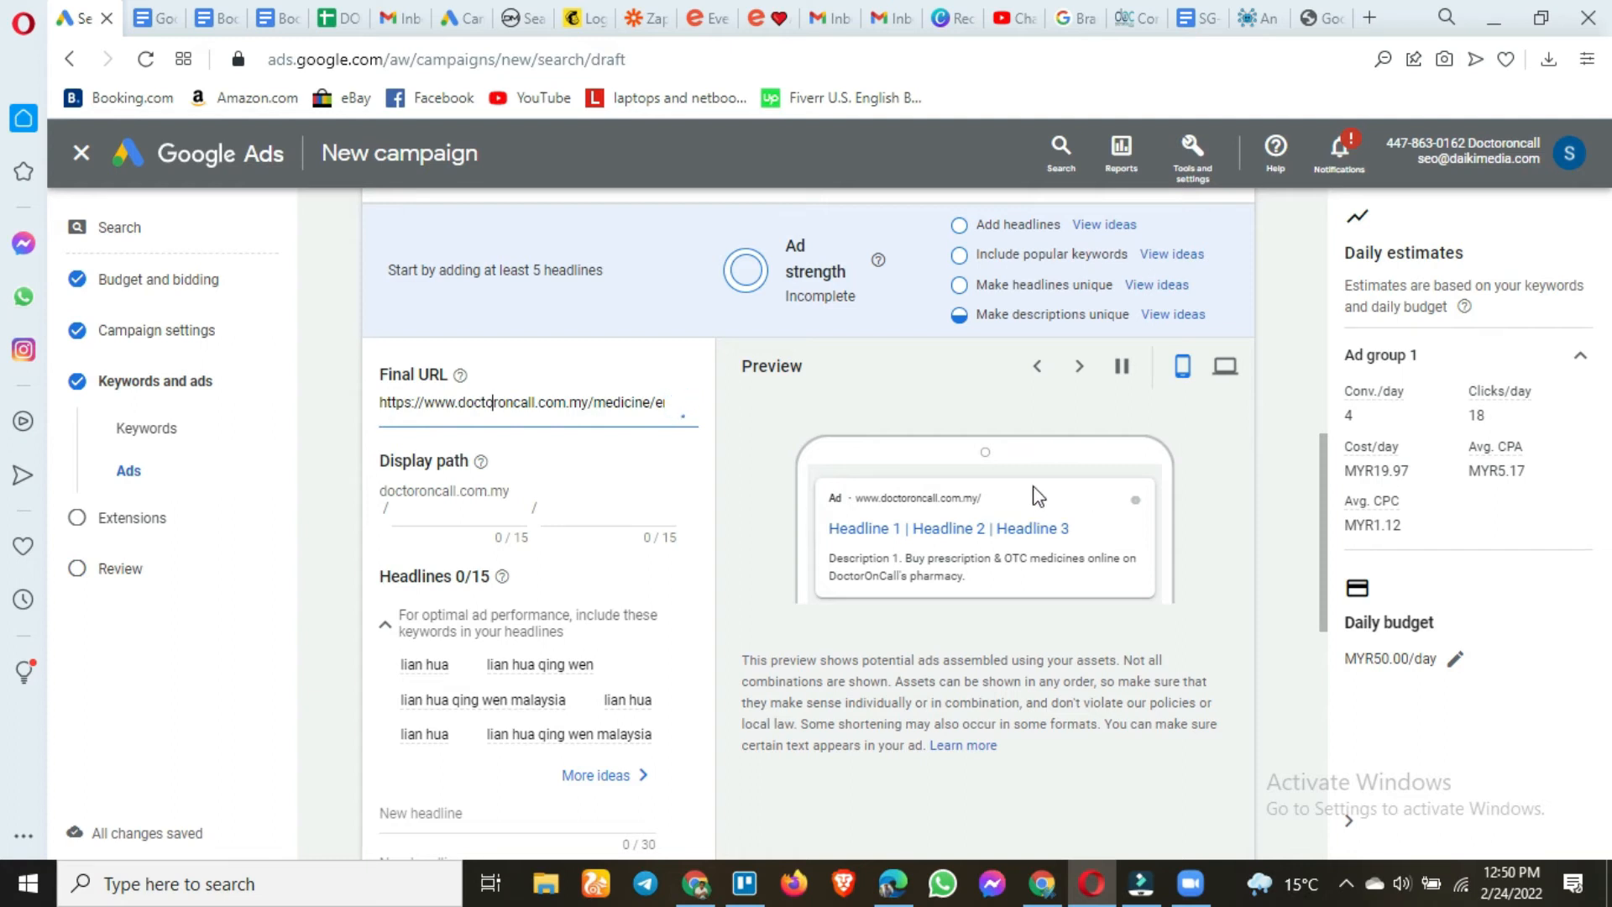
Set the ad's display path to "medicine" and "supplements"
{"action": "left_click", "coordinate": [472, 514]}
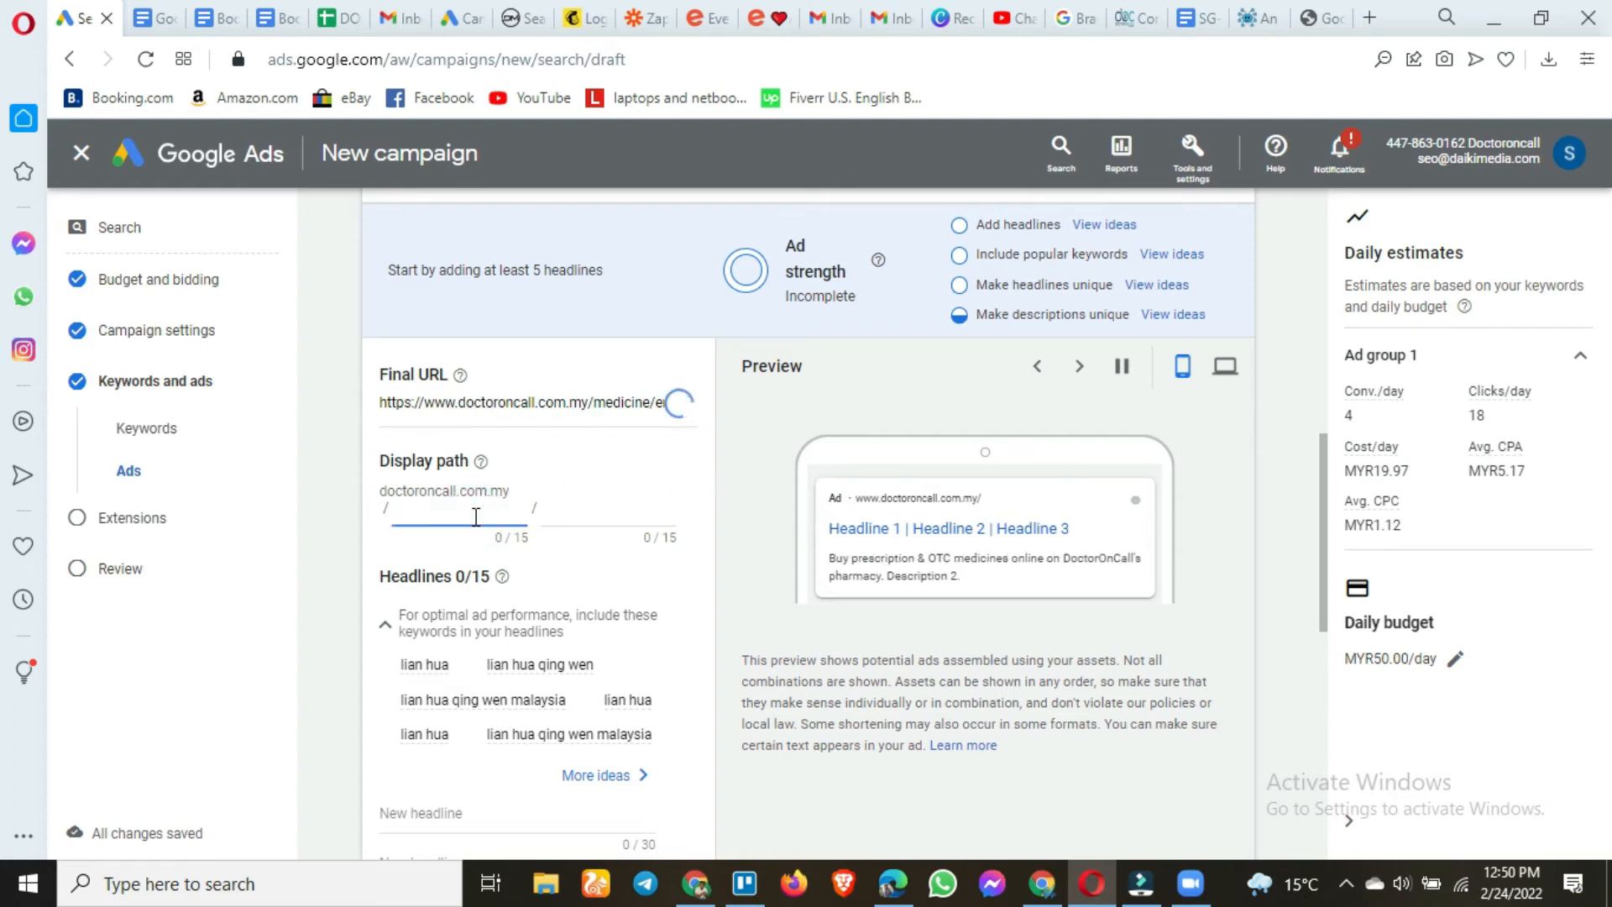
{"action": "type", "text": "medicine"}
{"action": "key", "text": "Tab"}
{"action": "type", "text": "sup"}
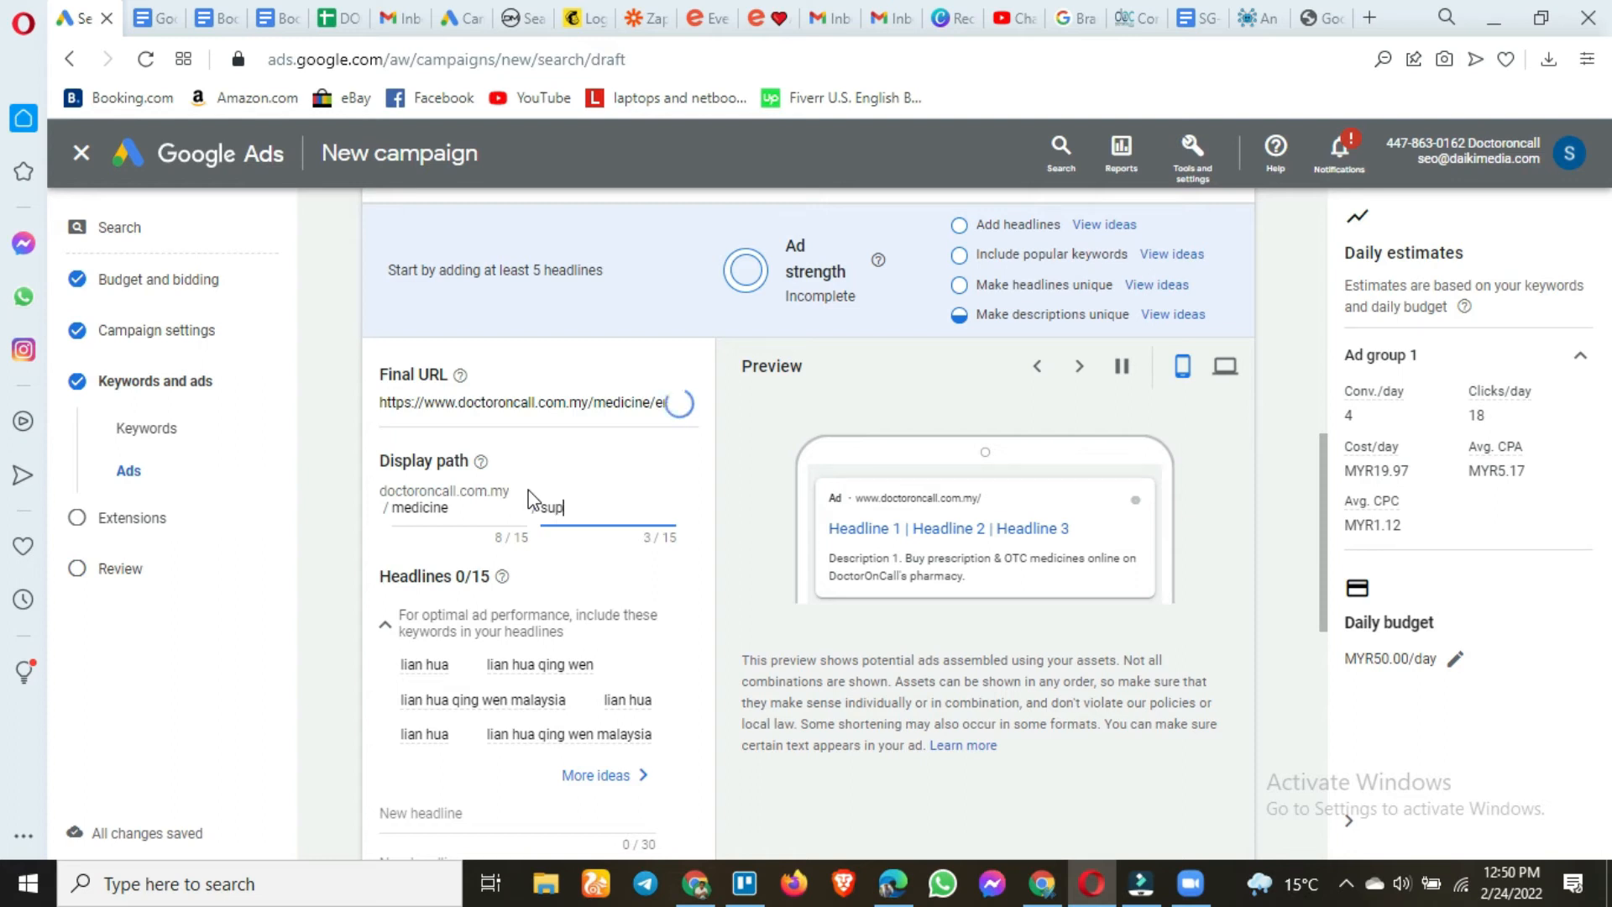
{"action": "type", "text": "plements"}
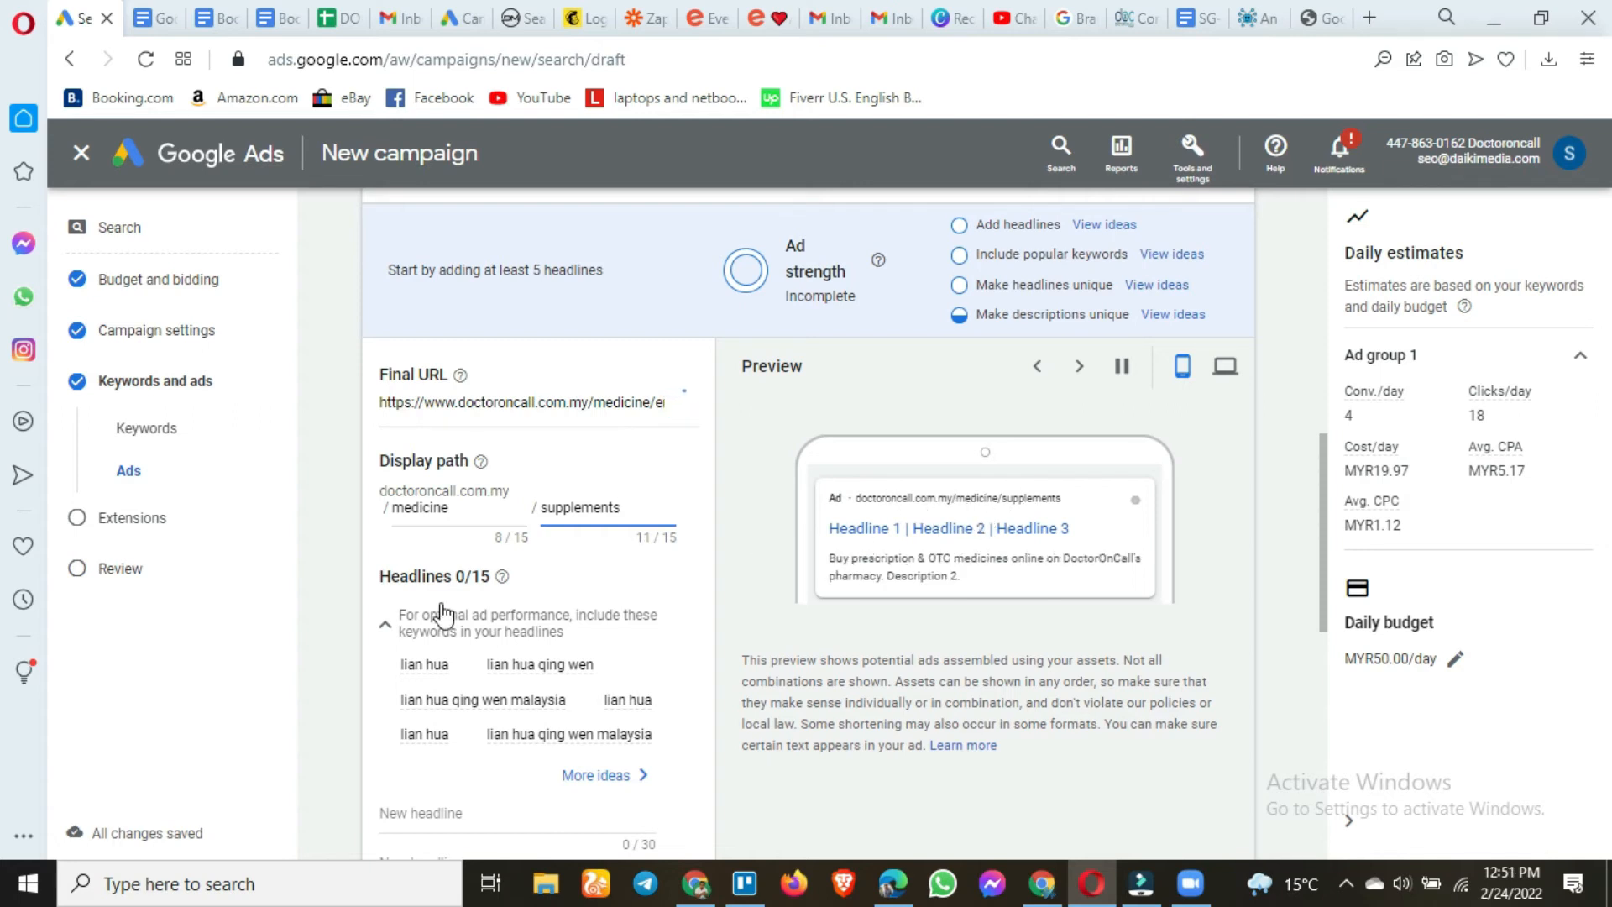
Copy "Stay Safe From The New Variant" from Ad Copy#2 in the "Google Ads - Targeted" document and paste it as the ad's first headline
{"action": "scroll", "coordinate": [443, 616], "scroll_direction": "down", "scroll_amount": 2}
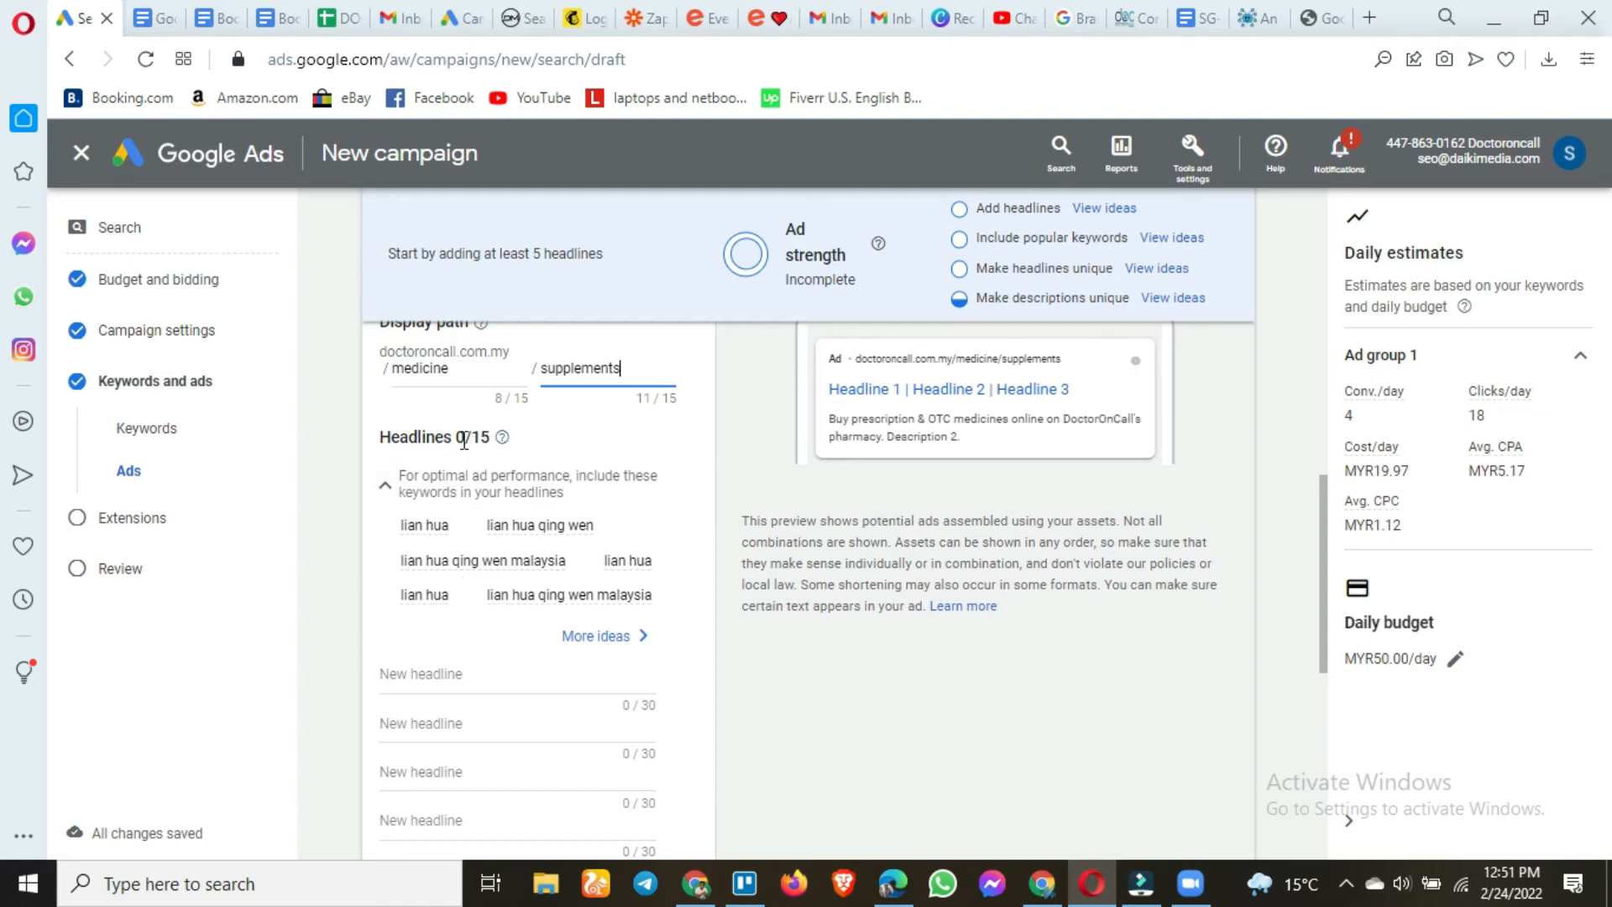
{"action": "left_click_drag", "start_coordinate": [457, 440], "coordinate": [486, 444]}
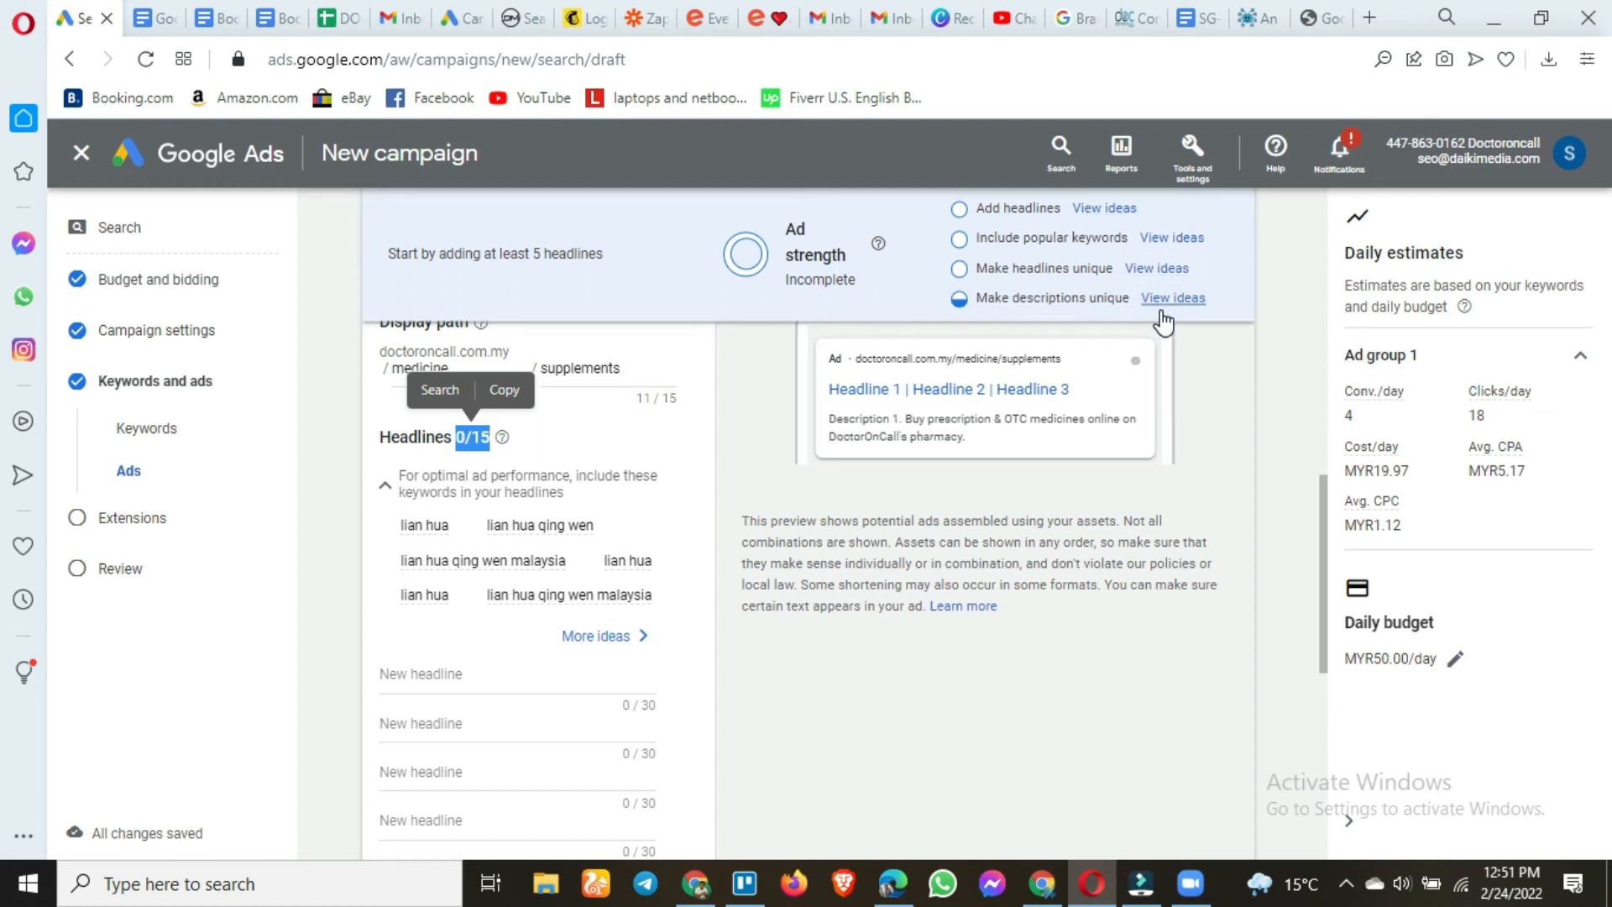
{"action": "scroll", "coordinate": [395, 537], "scroll_direction": "down", "scroll_amount": 3}
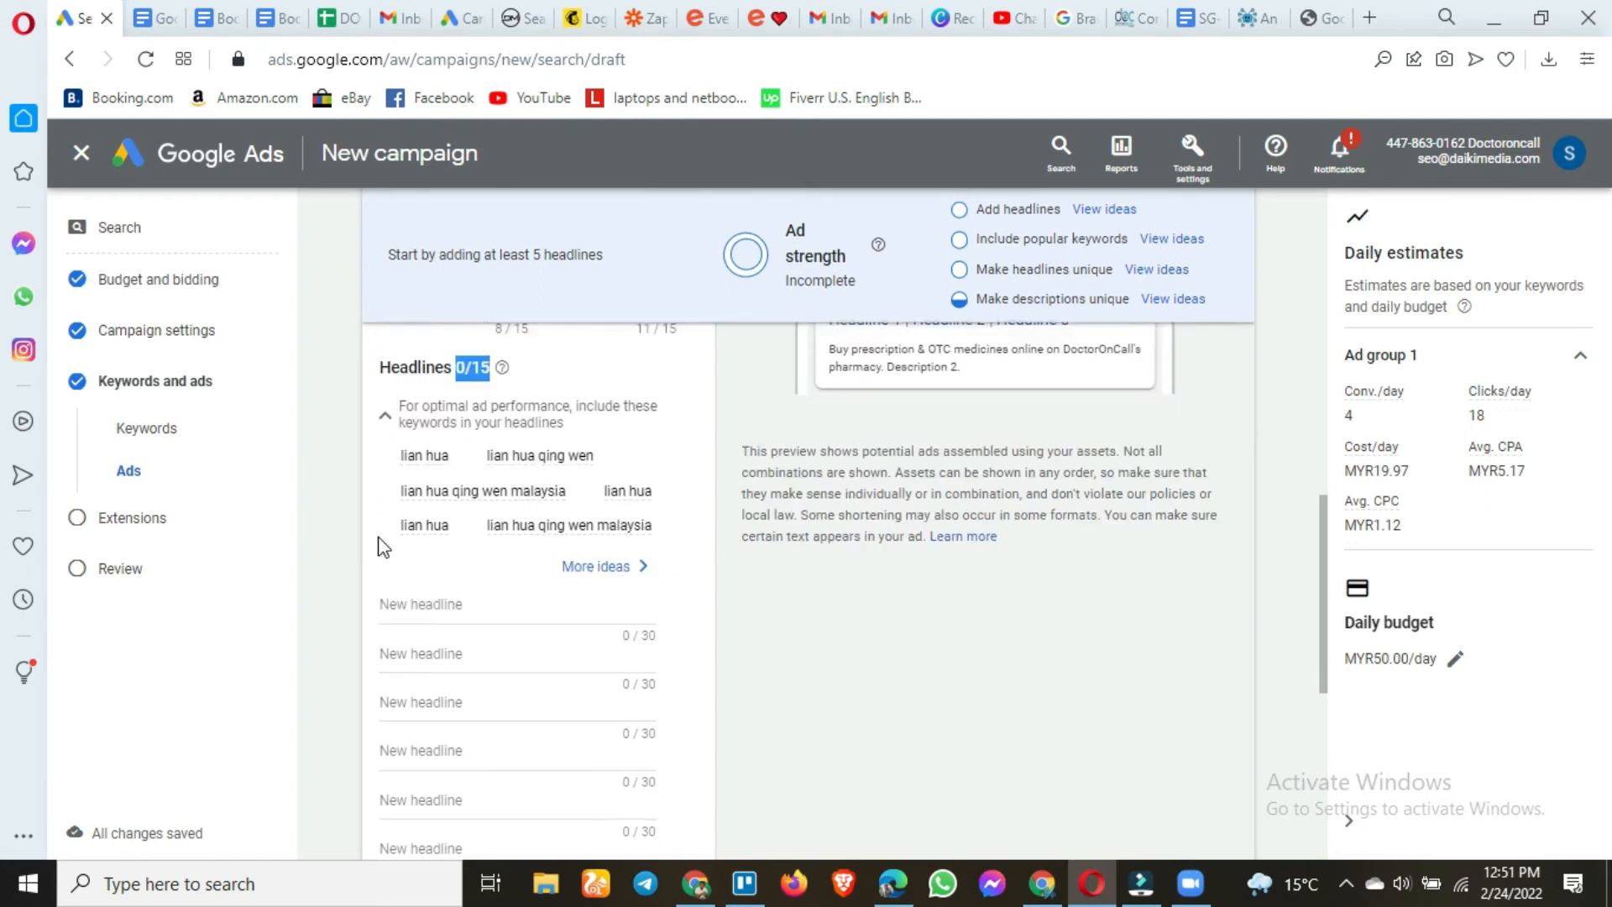
{"action": "left_click", "coordinate": [474, 397]}
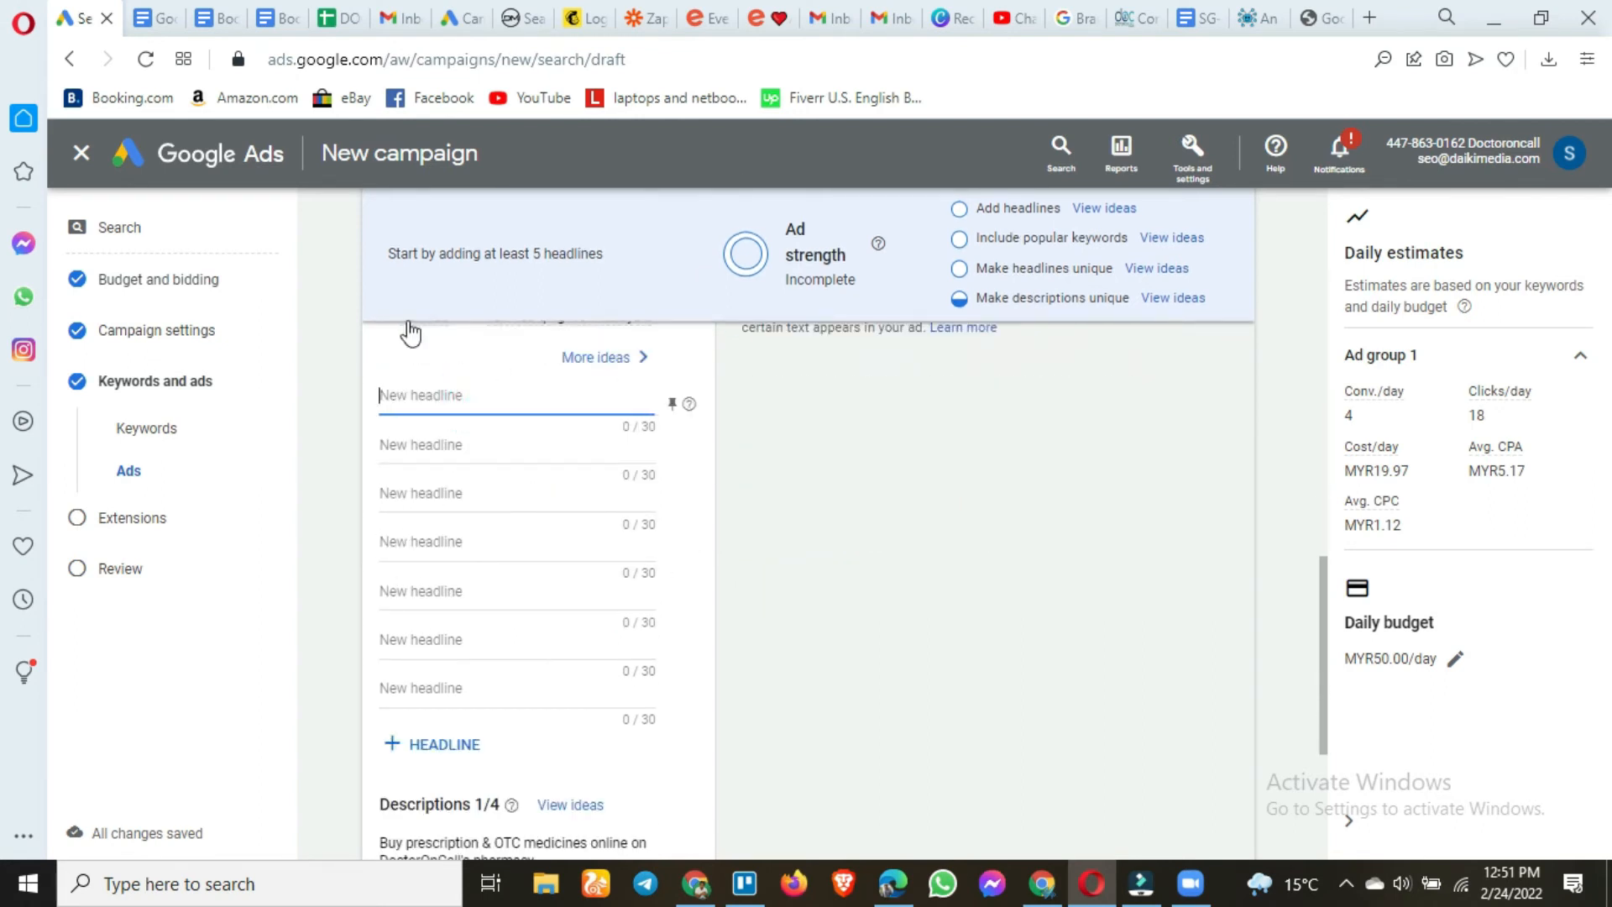
{"action": "left_click", "coordinate": [142, 17]}
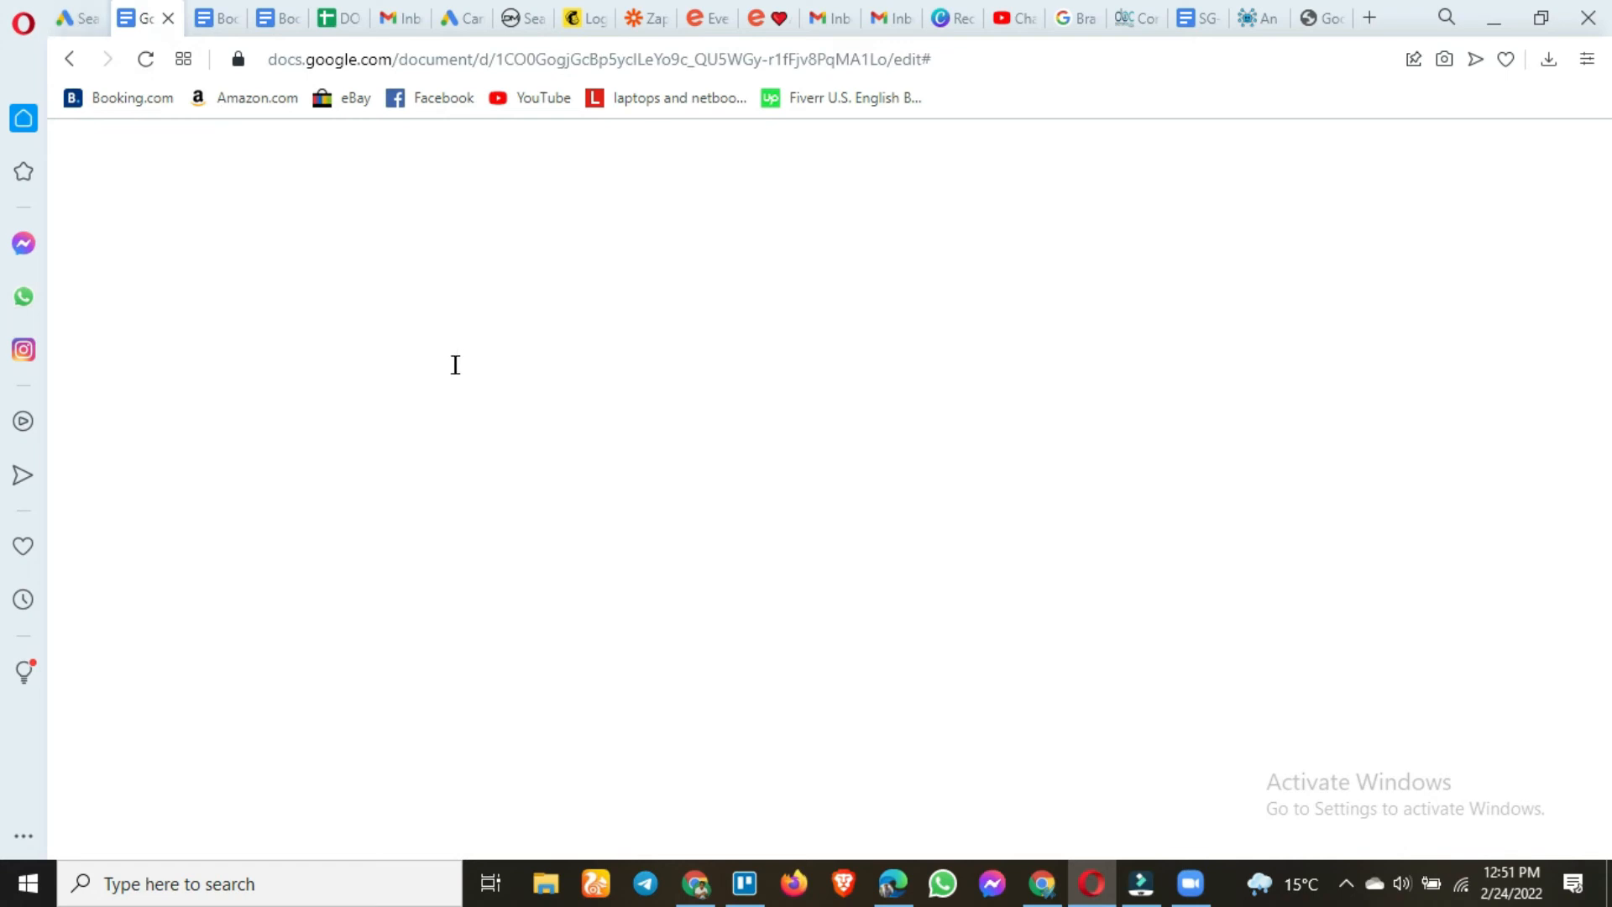
{"action": "left_click_drag", "start_coordinate": [515, 530], "coordinate": [779, 526]}
{"action": "key", "text": "ctrl+c"}
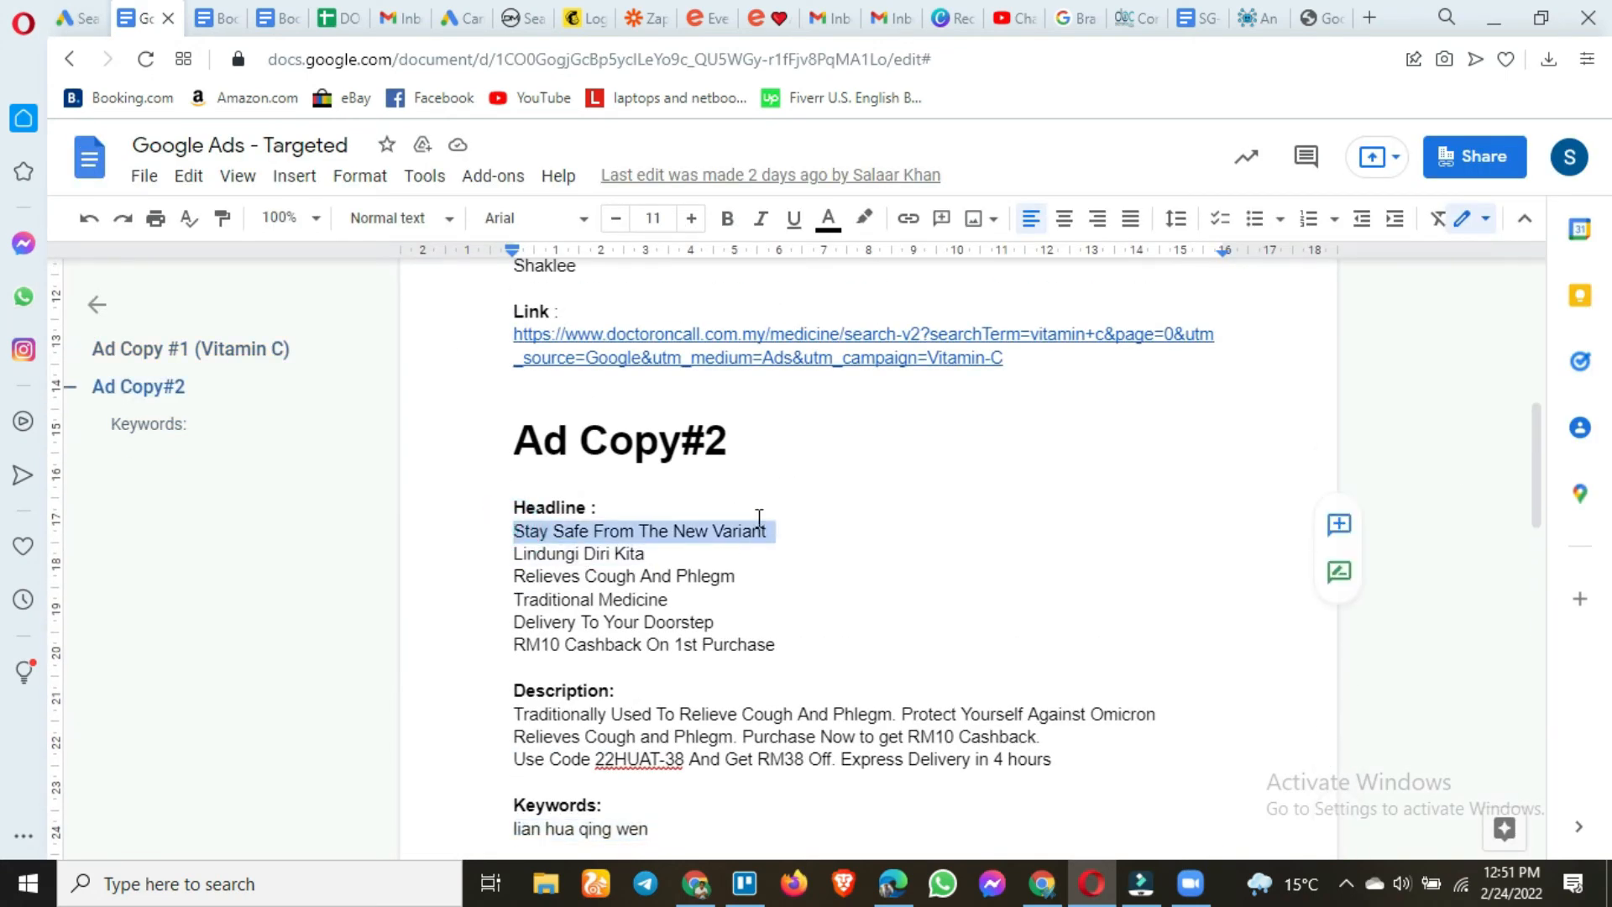
{"action": "left_click", "coordinate": [64, 9]}
{"action": "left_click", "coordinate": [423, 395]}
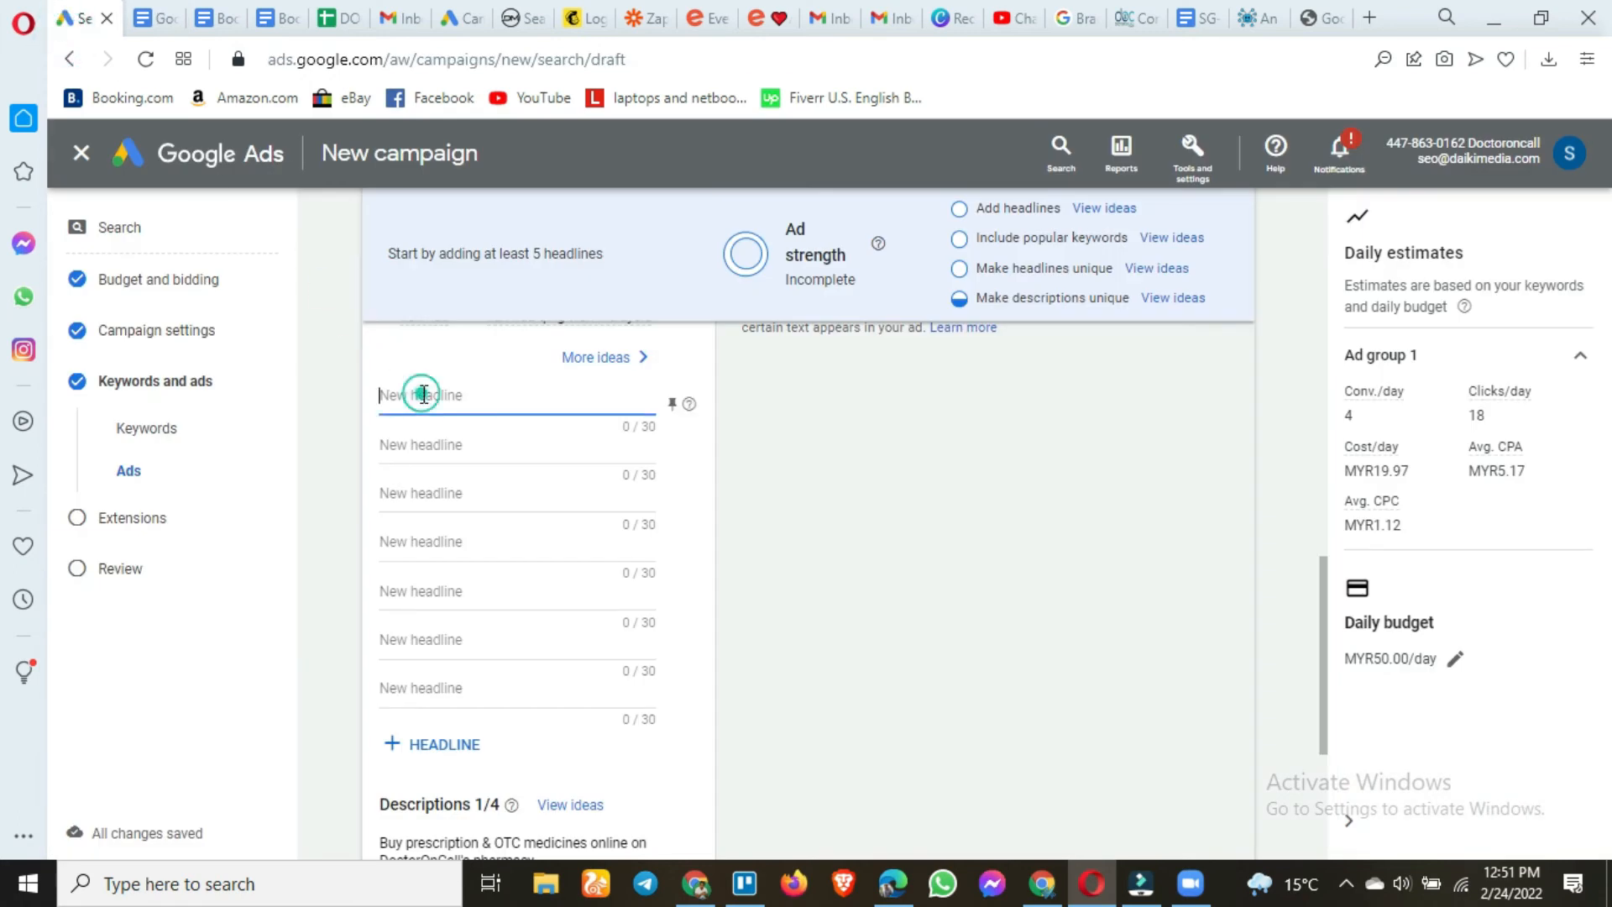
{"action": "key", "text": "ctrl+v"}
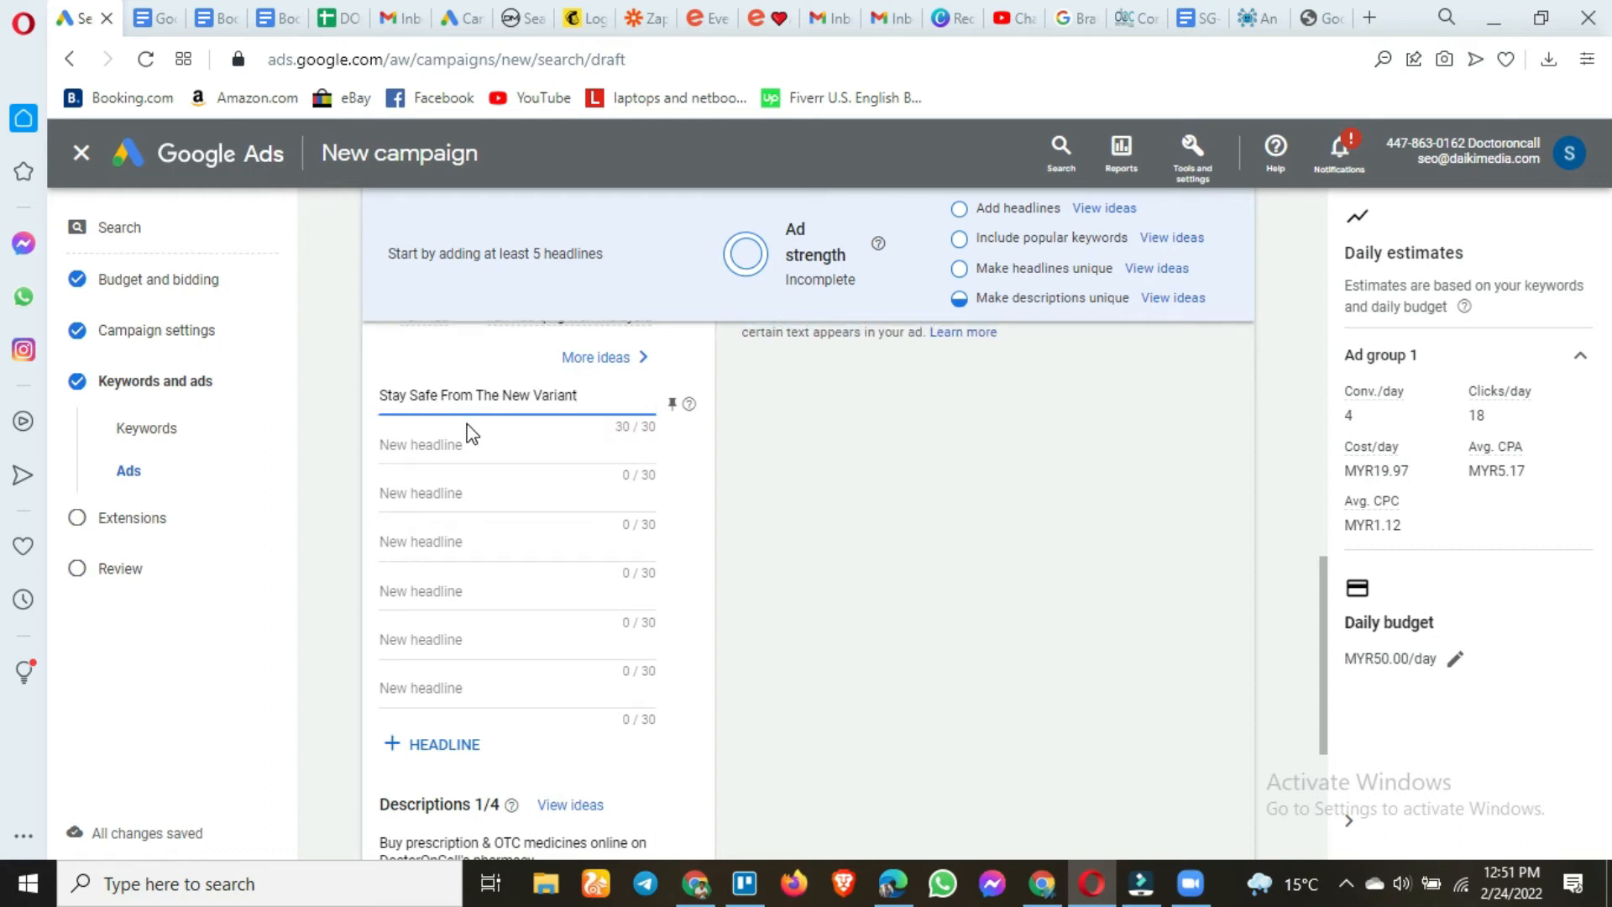
Copy "Lindungi Diri Kita" from the Ad Copy#2 headlines and paste it as the ad's second headline
{"action": "left_click", "coordinate": [148, 18]}
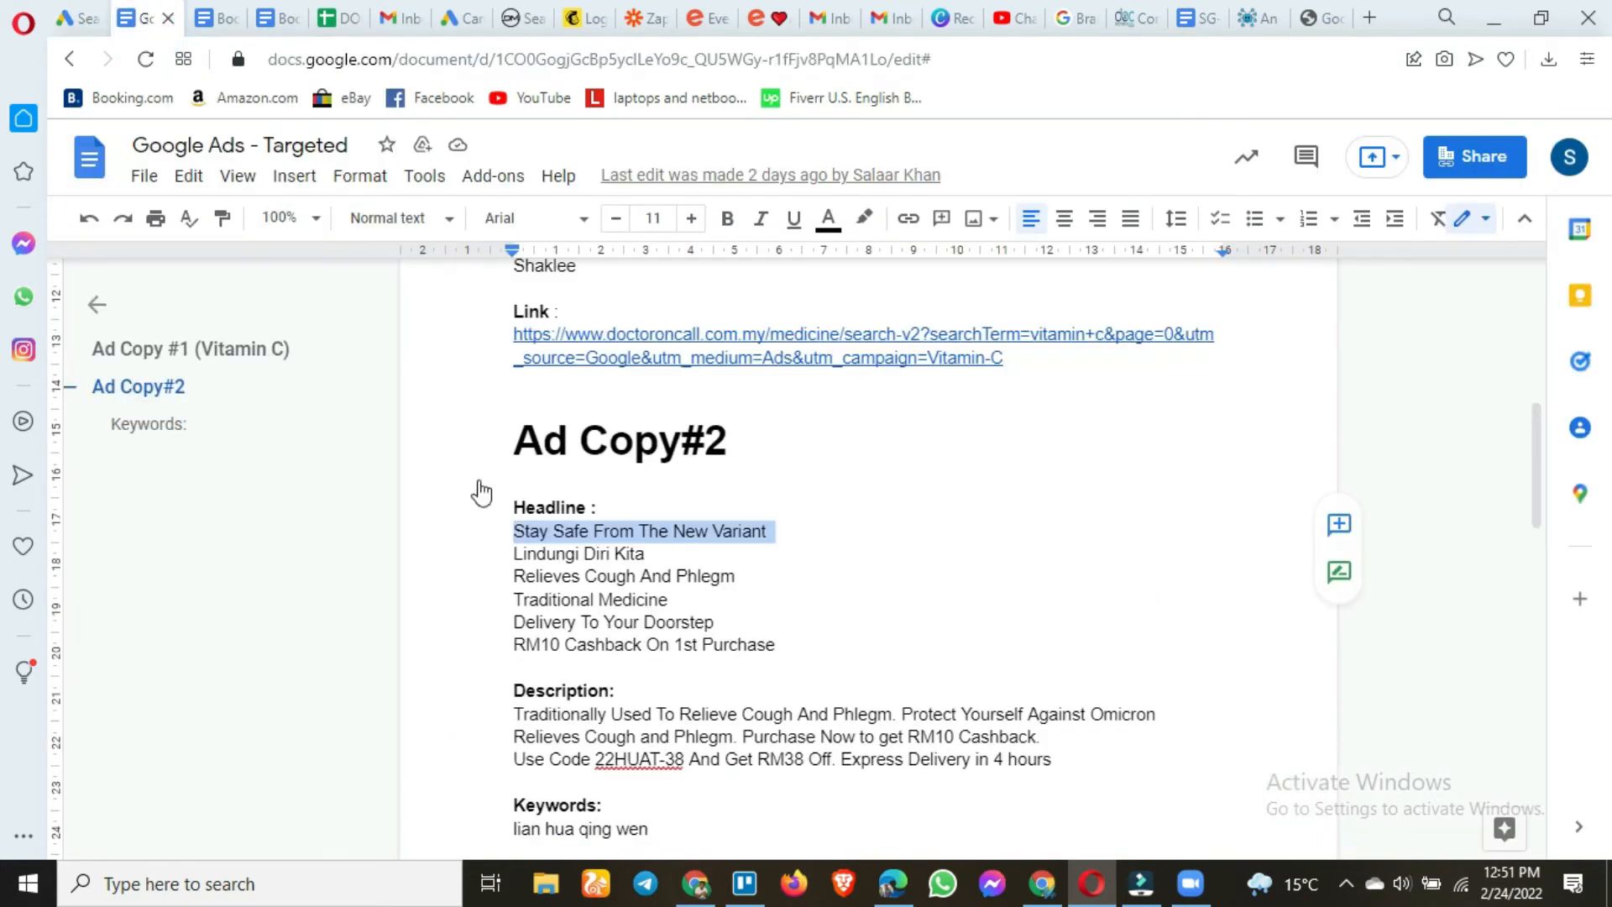
{"action": "left_click_drag", "start_coordinate": [515, 550], "coordinate": [645, 557]}
{"action": "key", "text": "ctrl+c"}
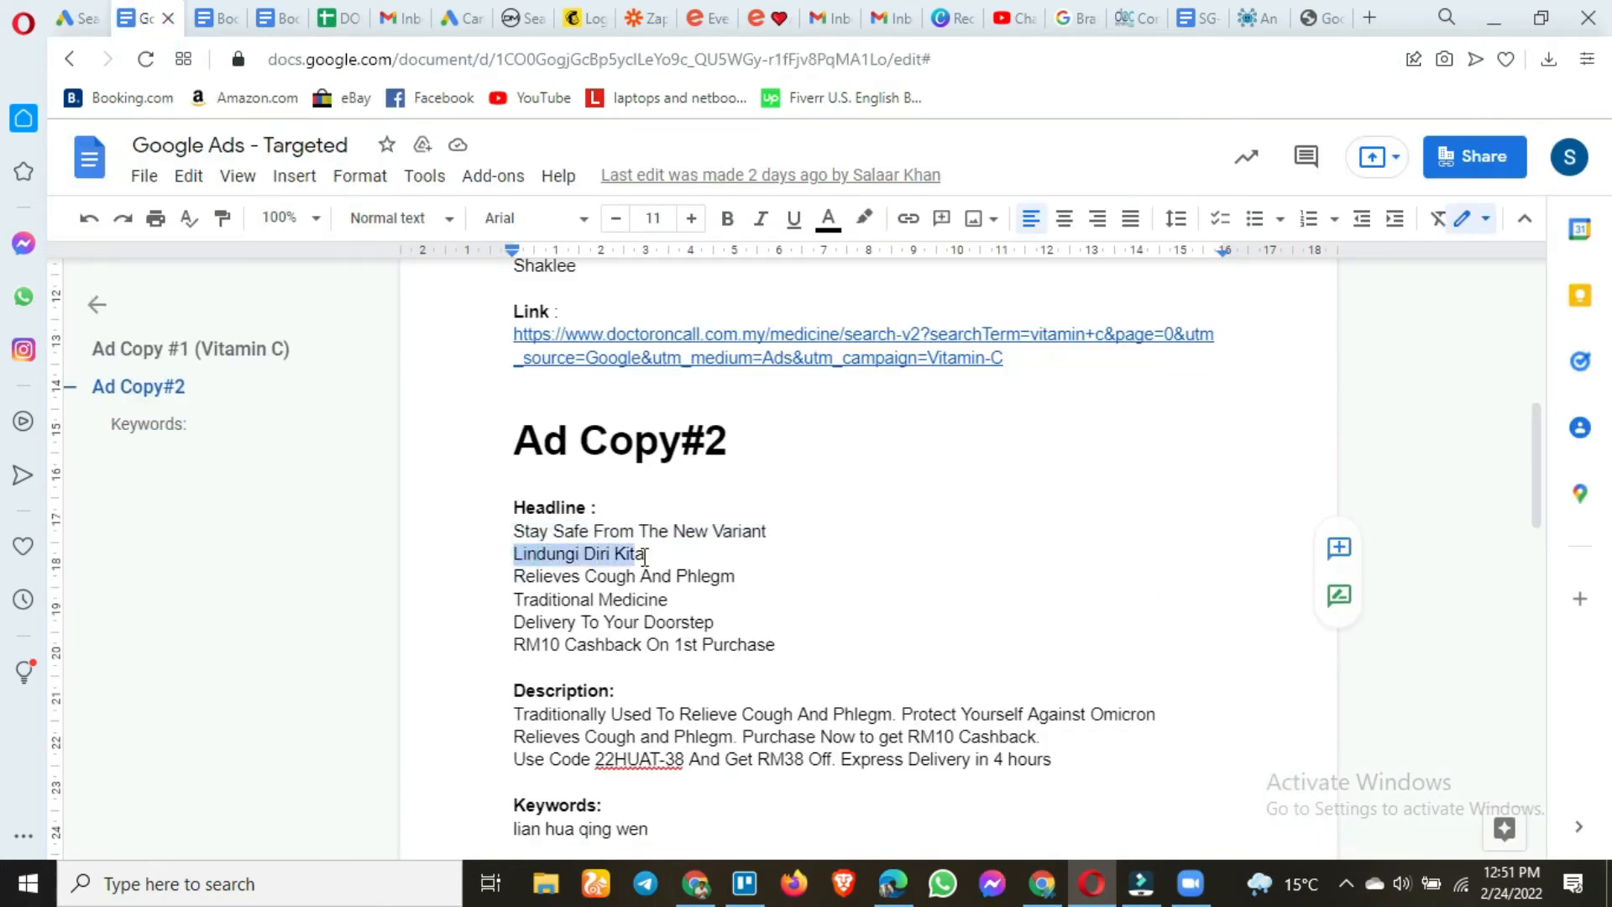
{"action": "left_click", "coordinate": [67, 15]}
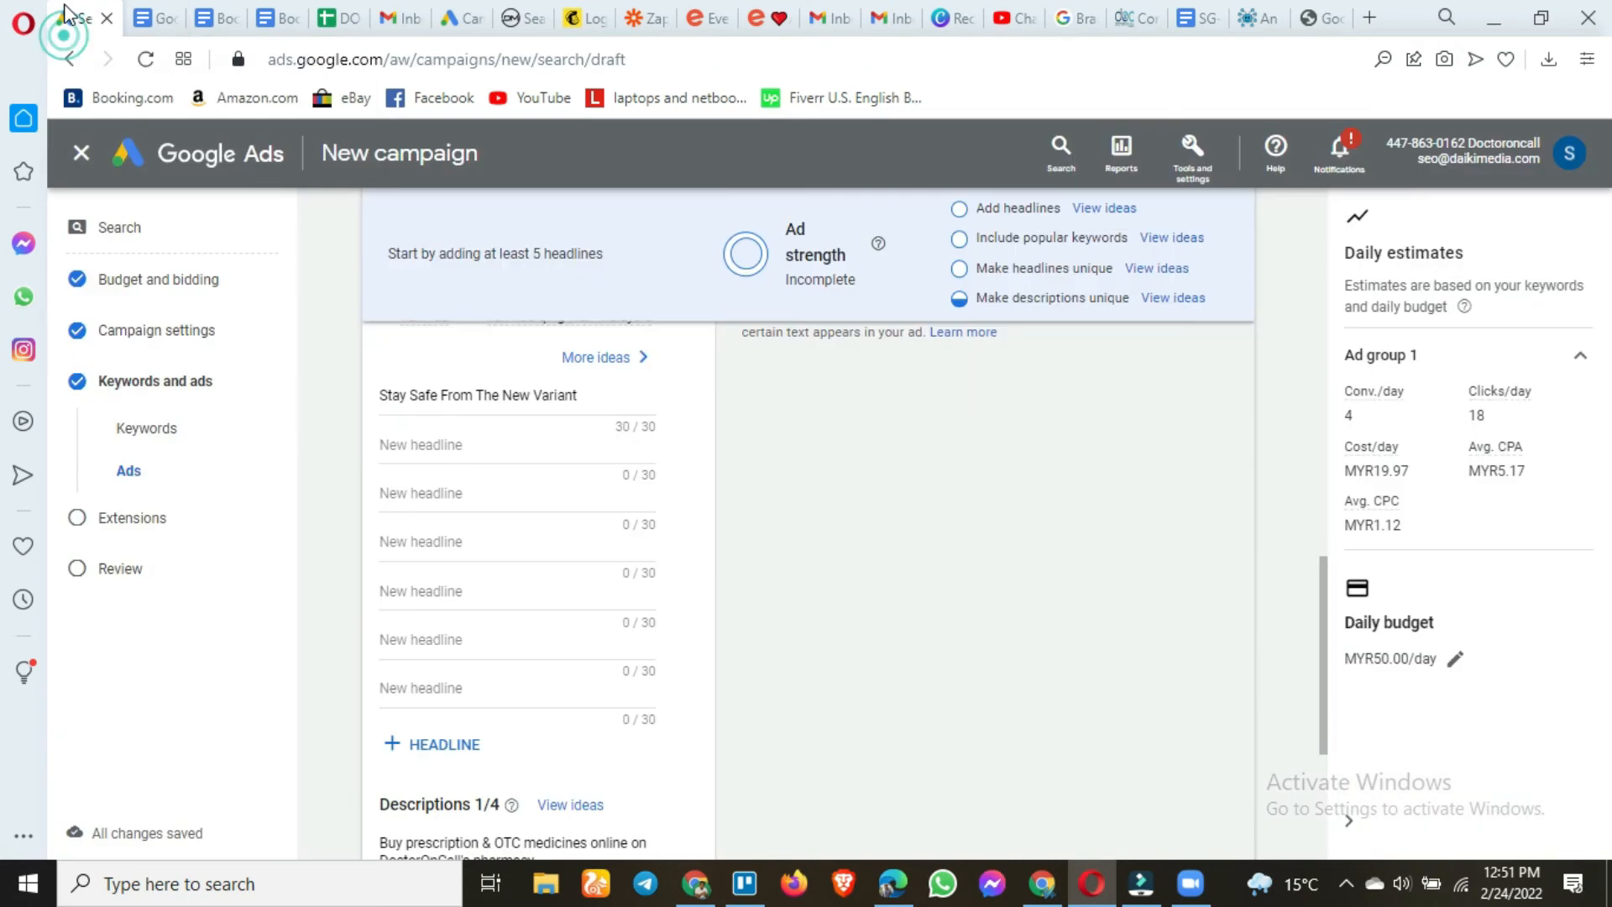
{"action": "left_click", "coordinate": [472, 447]}
{"action": "key", "text": "ctrl+v"}
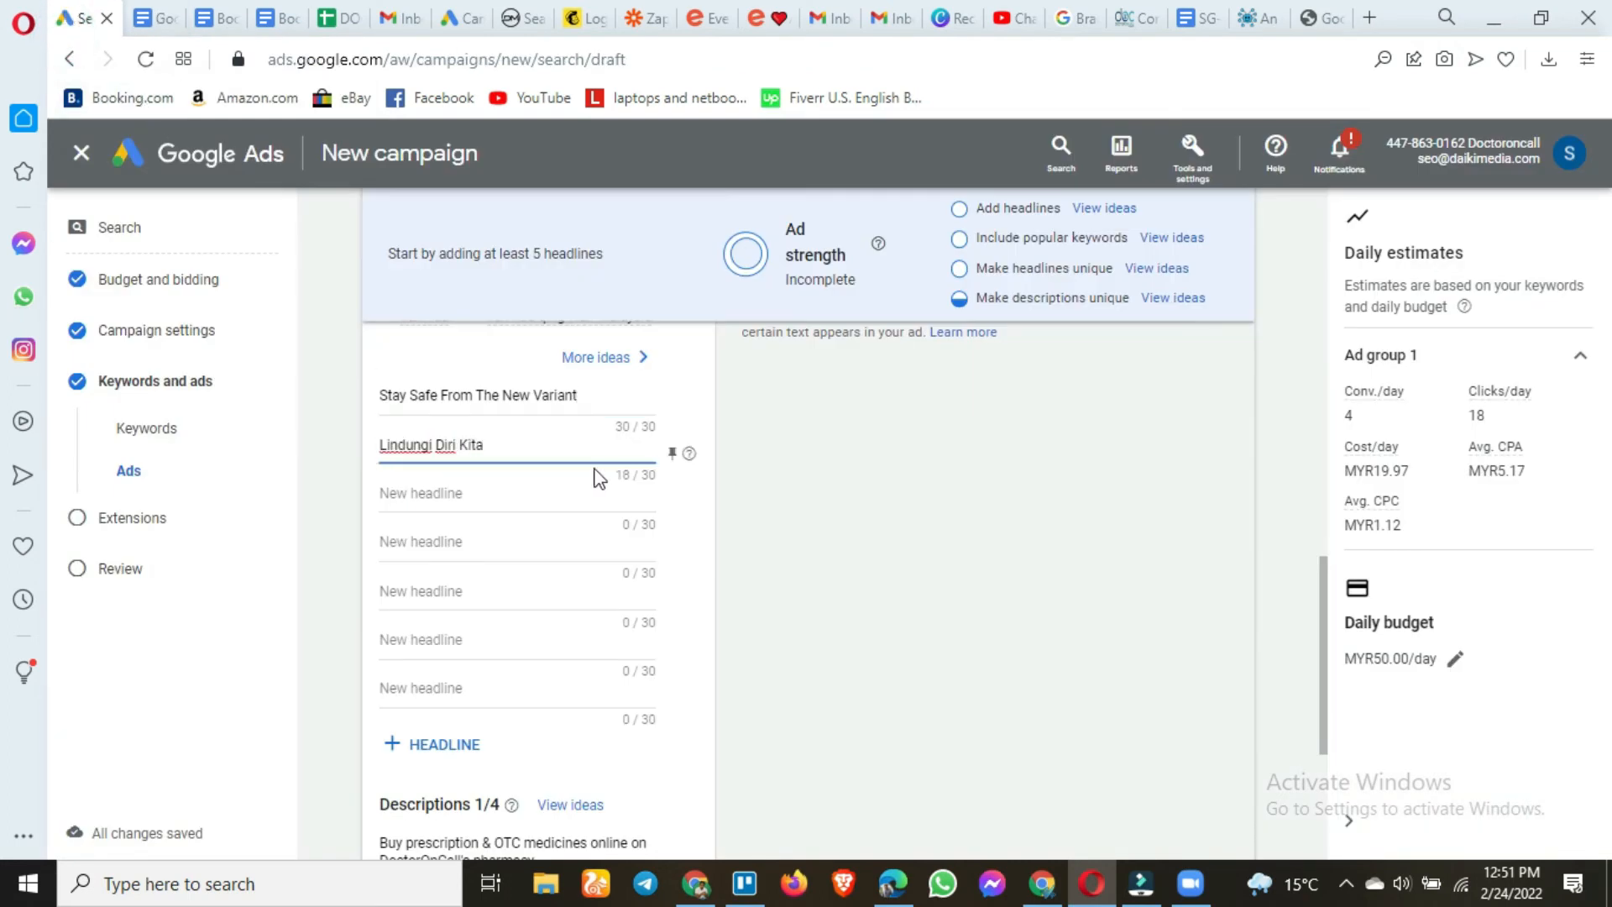
Copy "Relieves Cough And Phlegm" from the Ad Copy#2 headlines and paste it as the ad's third headline
{"action": "left_click", "coordinate": [144, 12]}
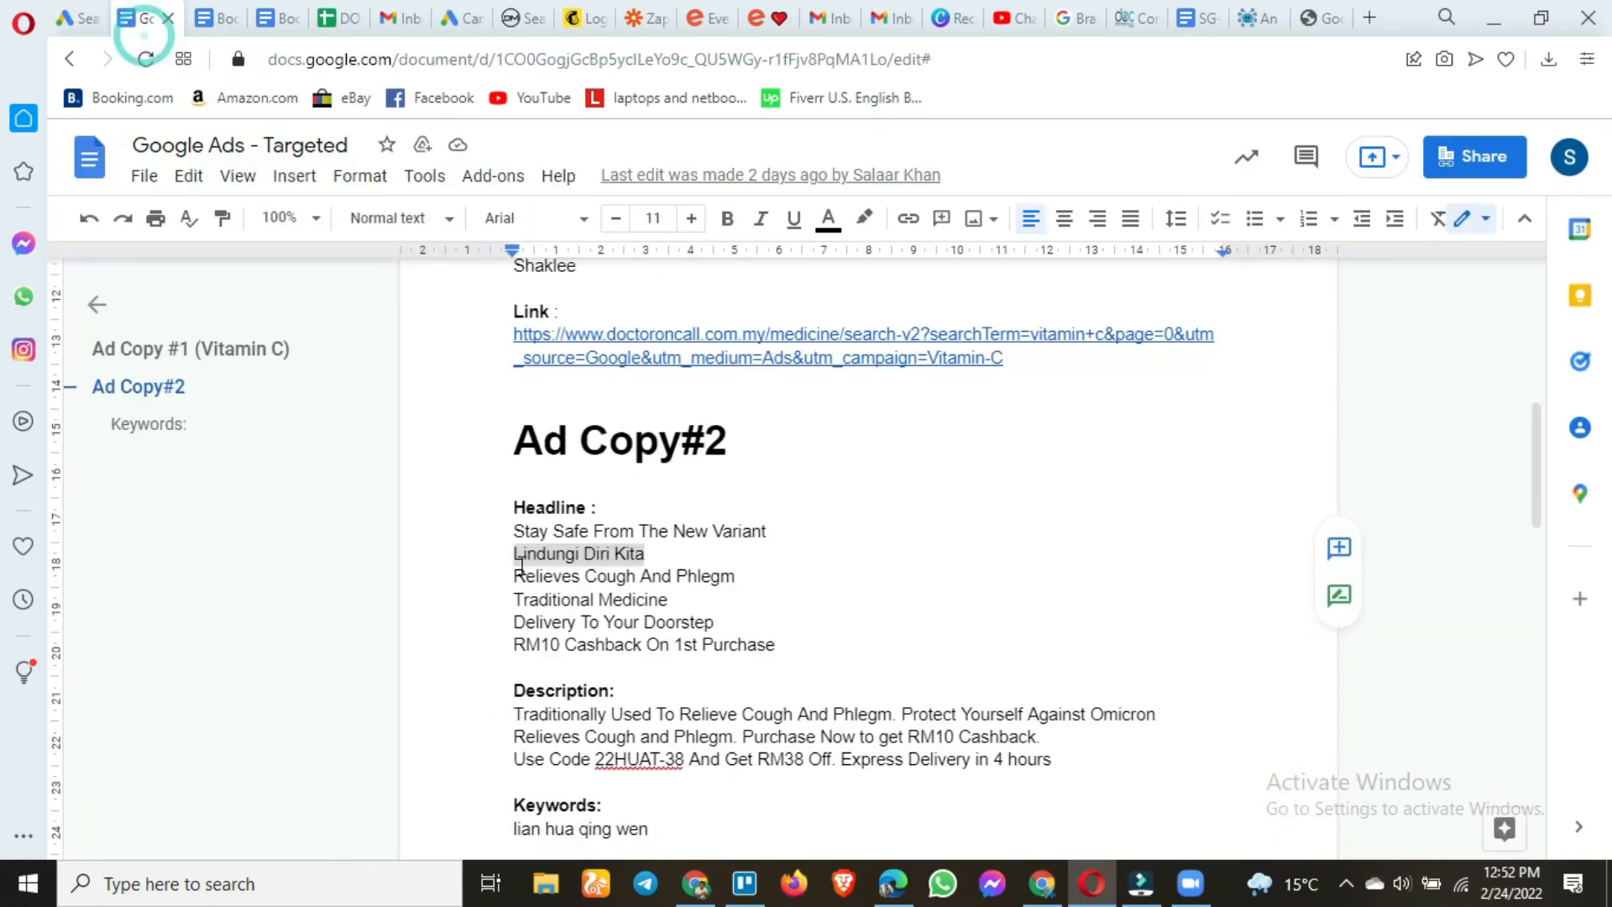
{"action": "left_click_drag", "start_coordinate": [507, 576], "coordinate": [732, 576]}
{"action": "key", "text": "ctrl+c"}
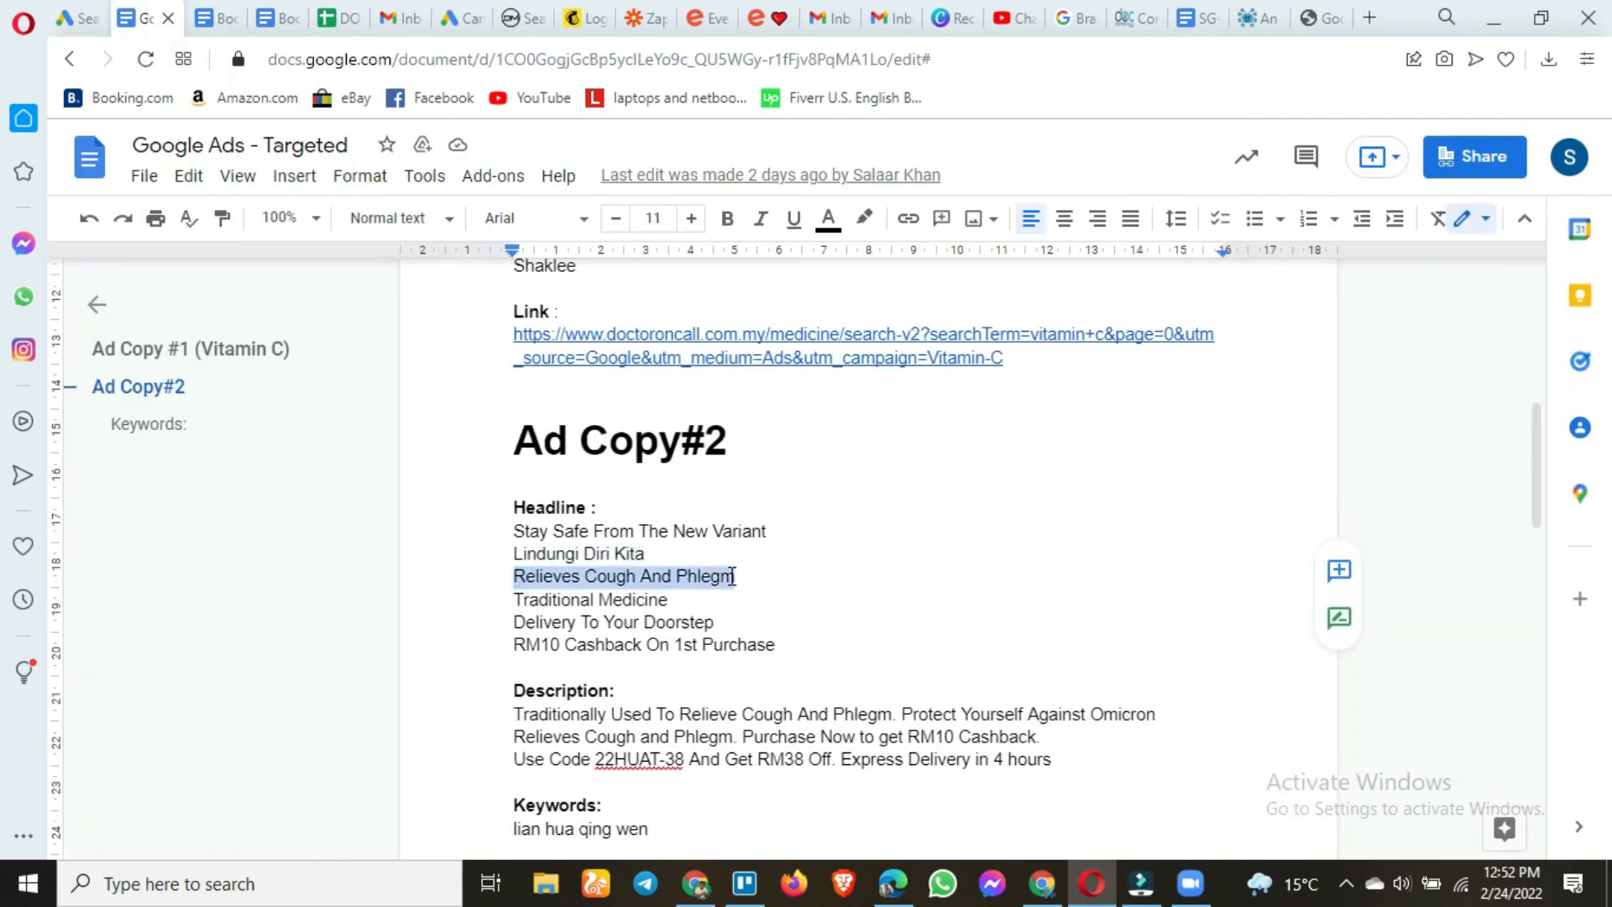
{"action": "left_click", "coordinate": [79, 15]}
{"action": "left_click", "coordinate": [451, 490]}
{"action": "key", "text": "ctrl+v"}
Copy "Traditional Medicine" from the Ad Copy#2 headlines and paste it as the ad's fourth headline
{"action": "key", "text": "ctrl+Tab"}
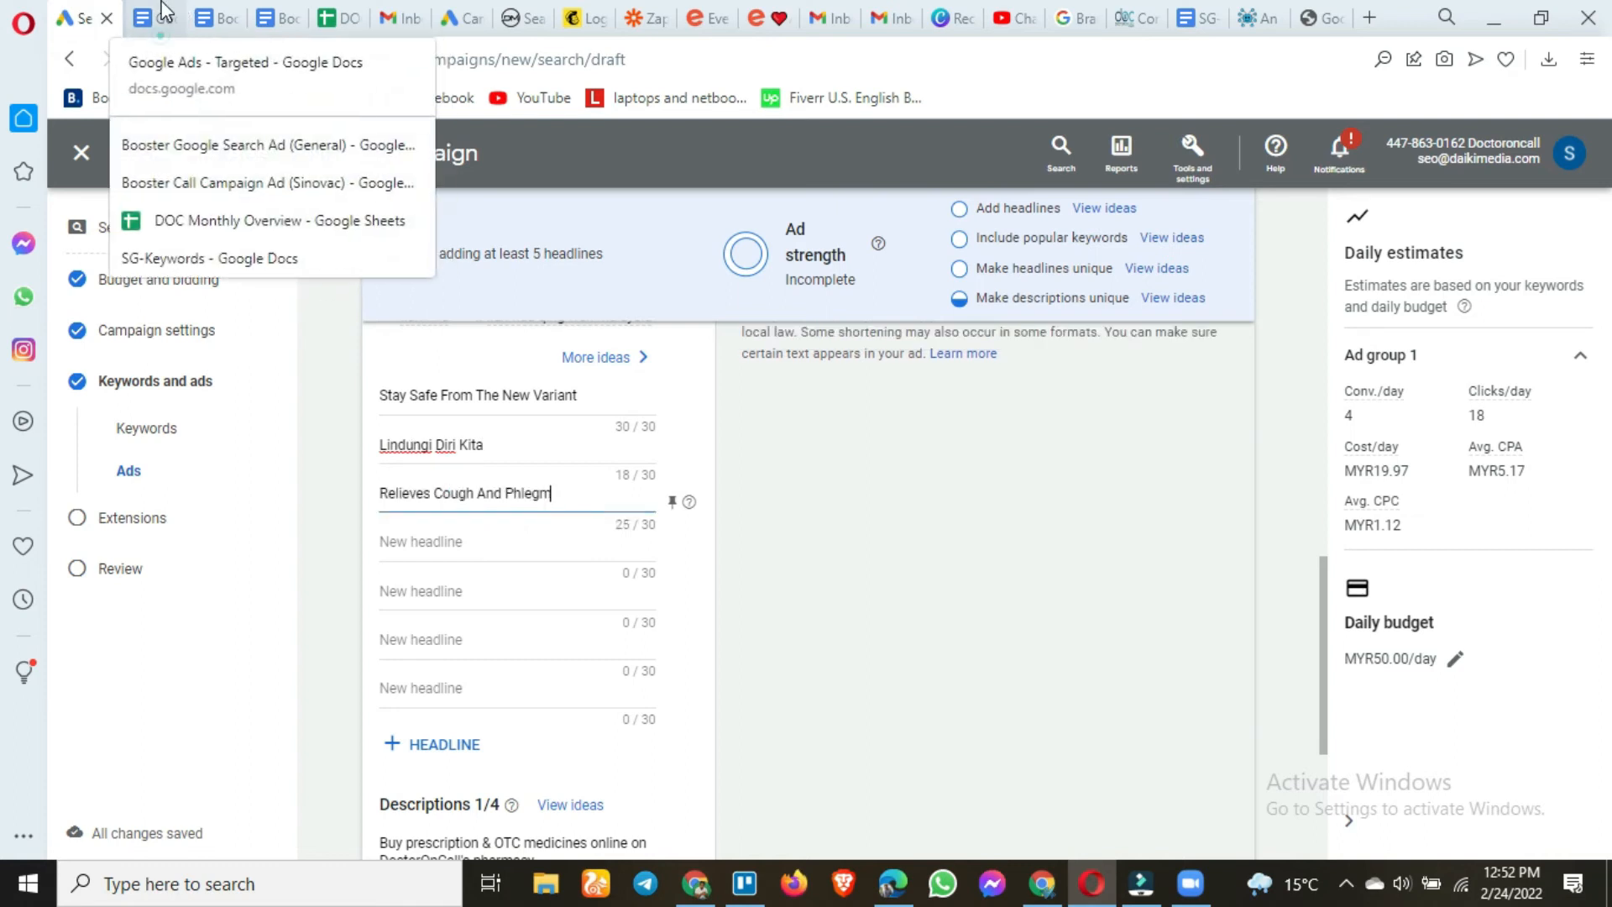
{"action": "left_click_drag", "start_coordinate": [510, 603], "coordinate": [662, 599]}
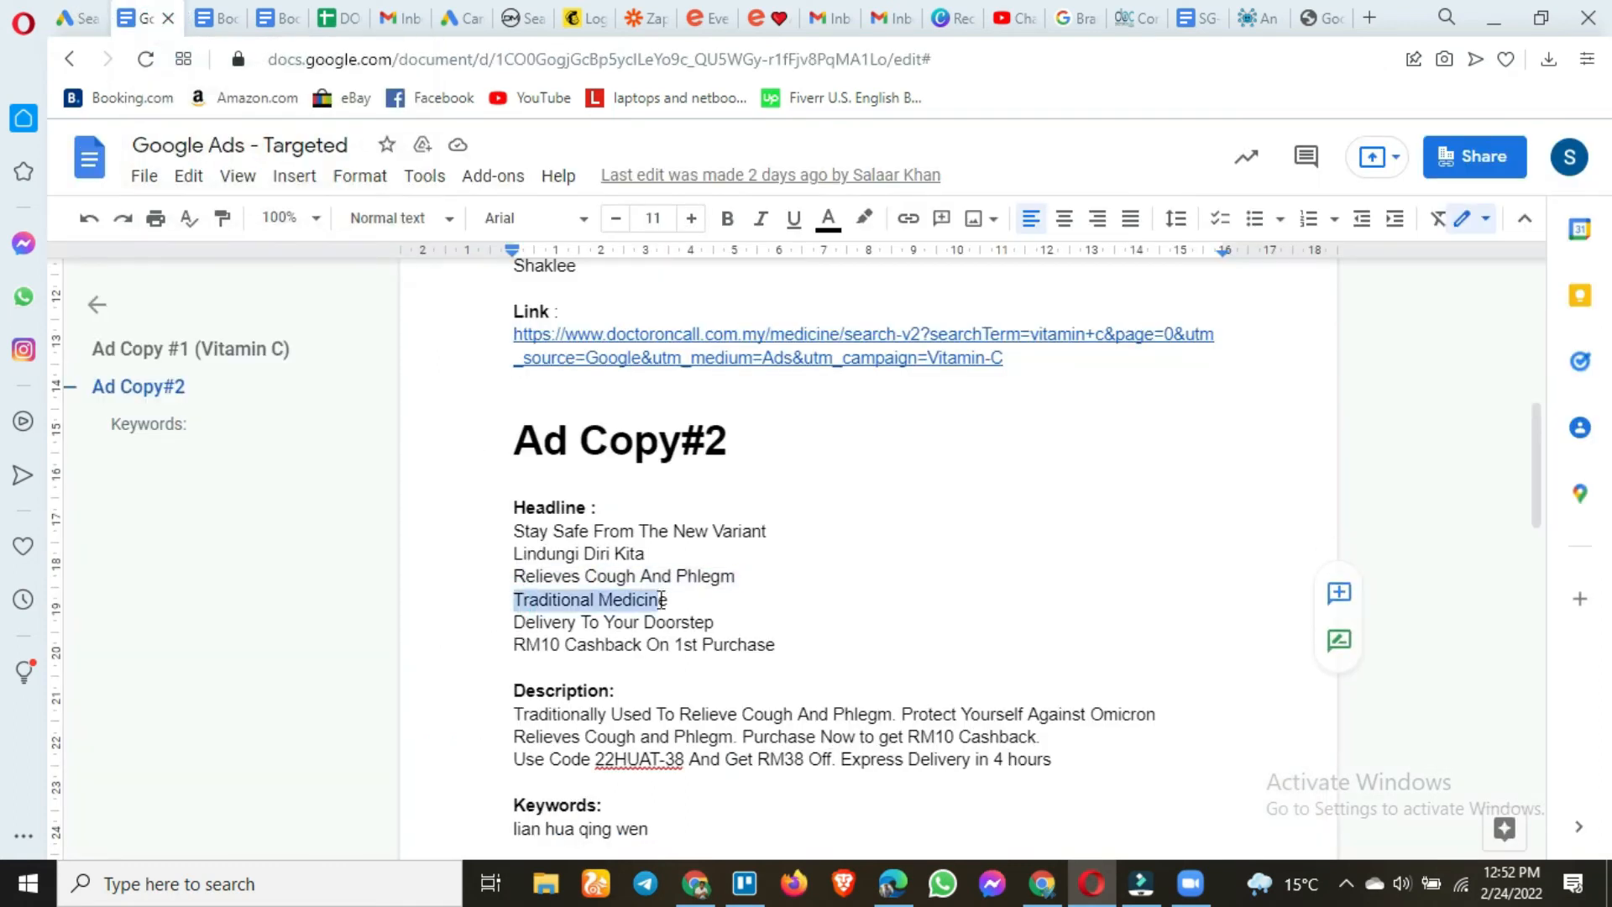
{"action": "key", "text": "ctrl+Tab"}
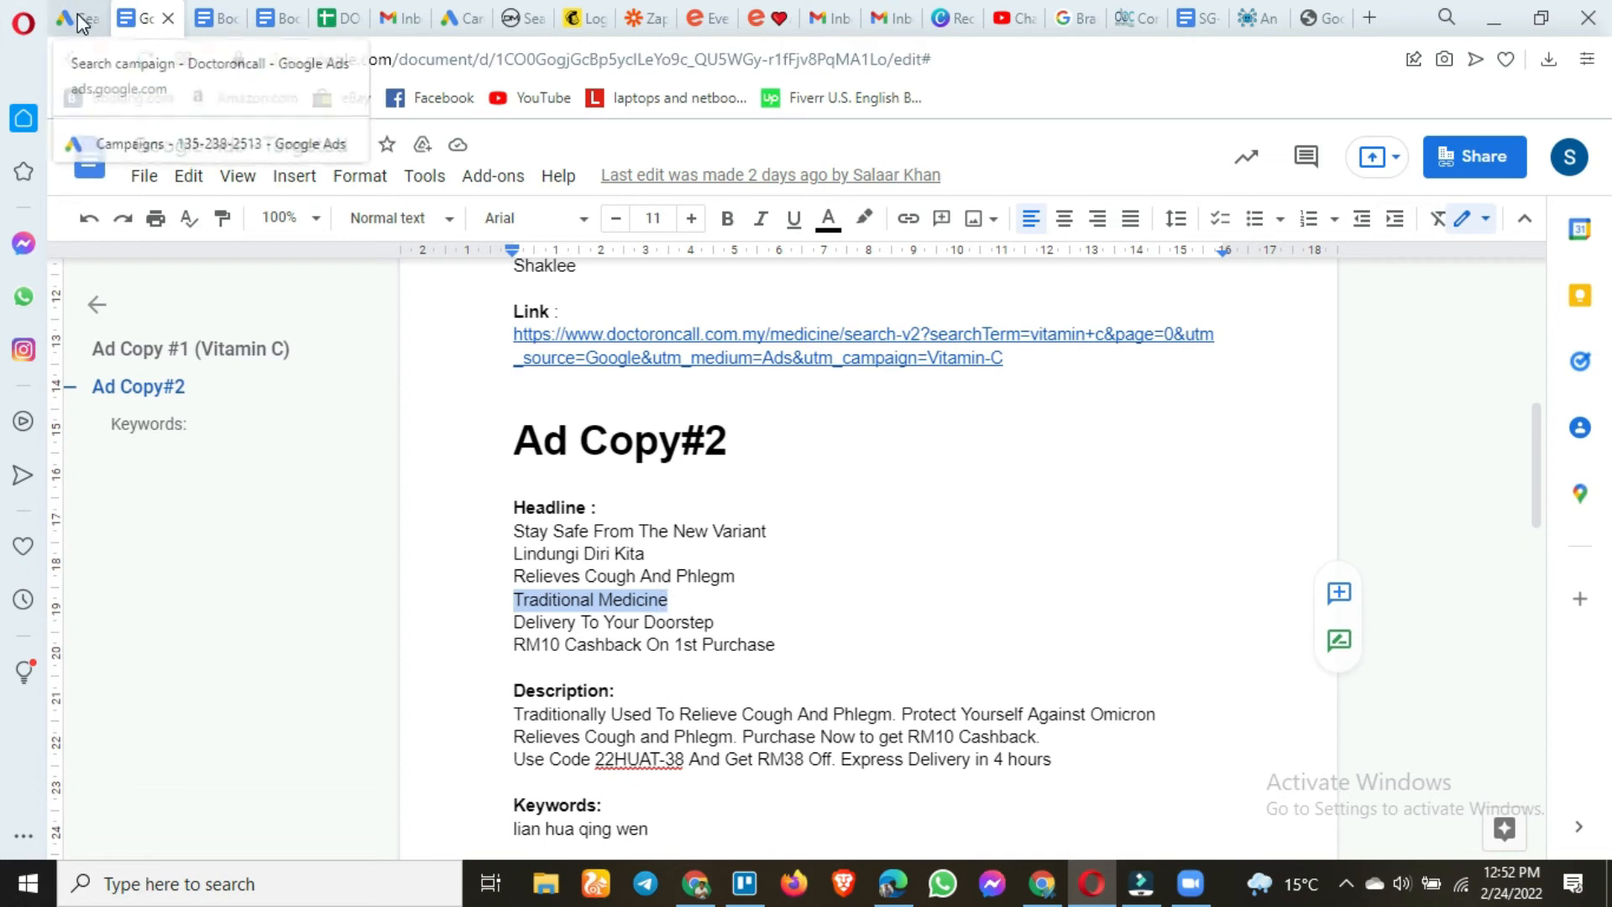
{"action": "left_click", "coordinate": [421, 541]}
{"action": "type", "text": "Traditional Medicine"}
Copy "Delivery To Your Doorstep" from the Ad Copy#2 headlines and paste it as the ad's fifth headline
{"action": "key", "text": "ctrl+Tab"}
{"action": "left_click_drag", "start_coordinate": [509, 622], "coordinate": [710, 625]}
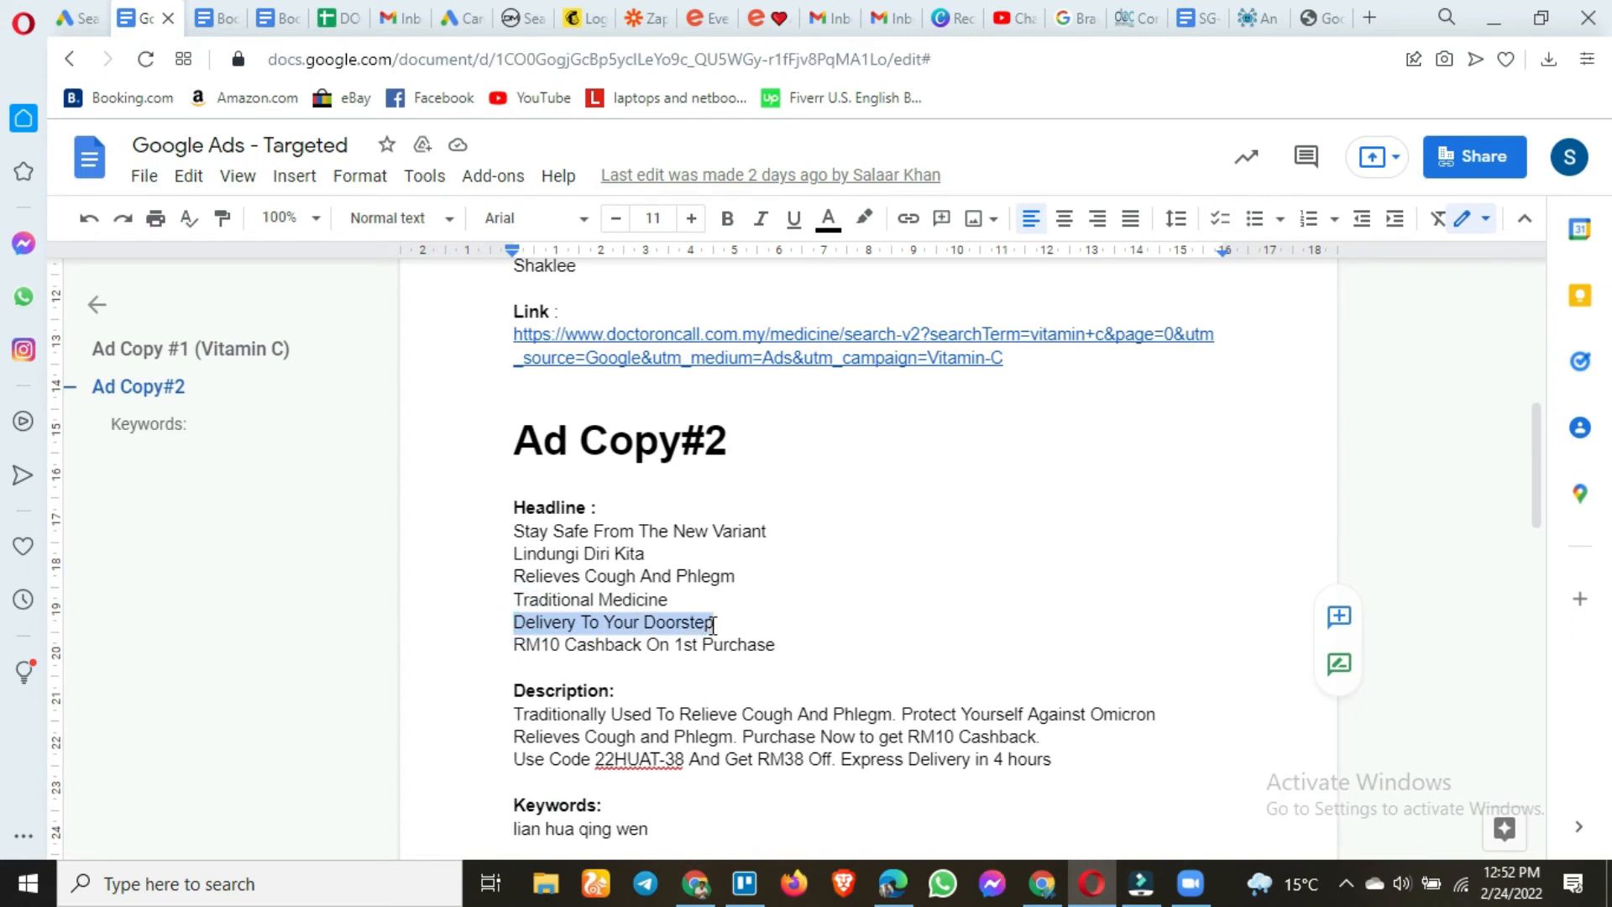
{"action": "left_click", "coordinate": [67, 10]}
{"action": "left_click", "coordinate": [509, 594]}
{"action": "type", "text": "Delivery To Your Doorstep"}
Copy "RM10 Cashback On 1st Purchase" from the Ad Copy#2 headlines and paste it as the ad's sixth headline
{"action": "key", "text": "ctrl+Tab"}
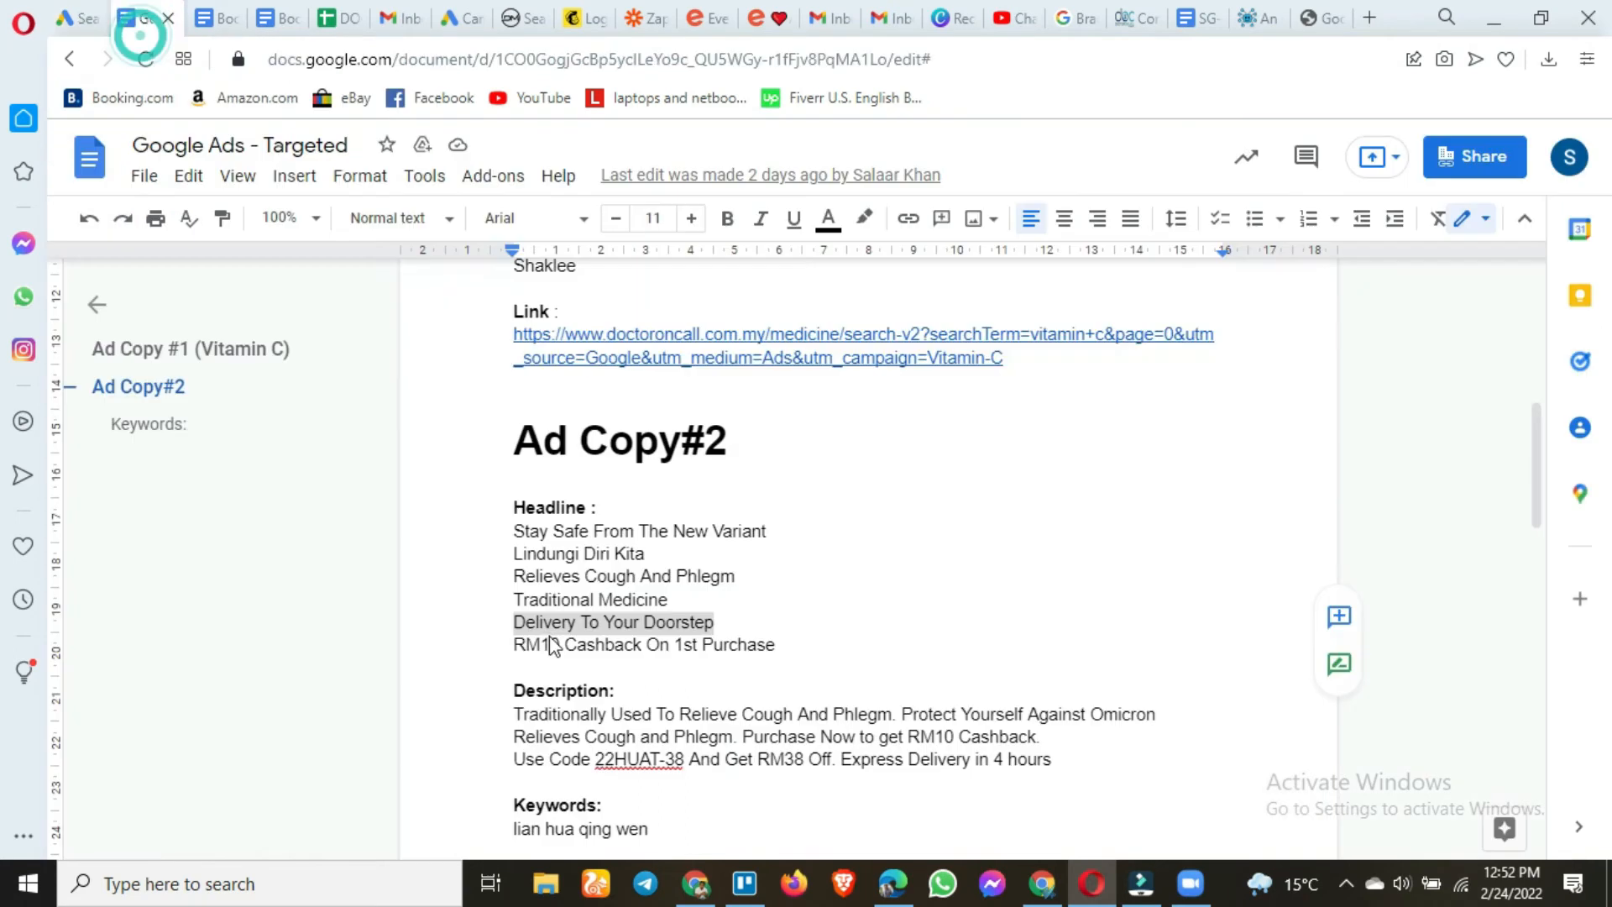
{"action": "left_click_drag", "start_coordinate": [519, 647], "coordinate": [801, 653]}
{"action": "key", "text": "ctrl+c"}
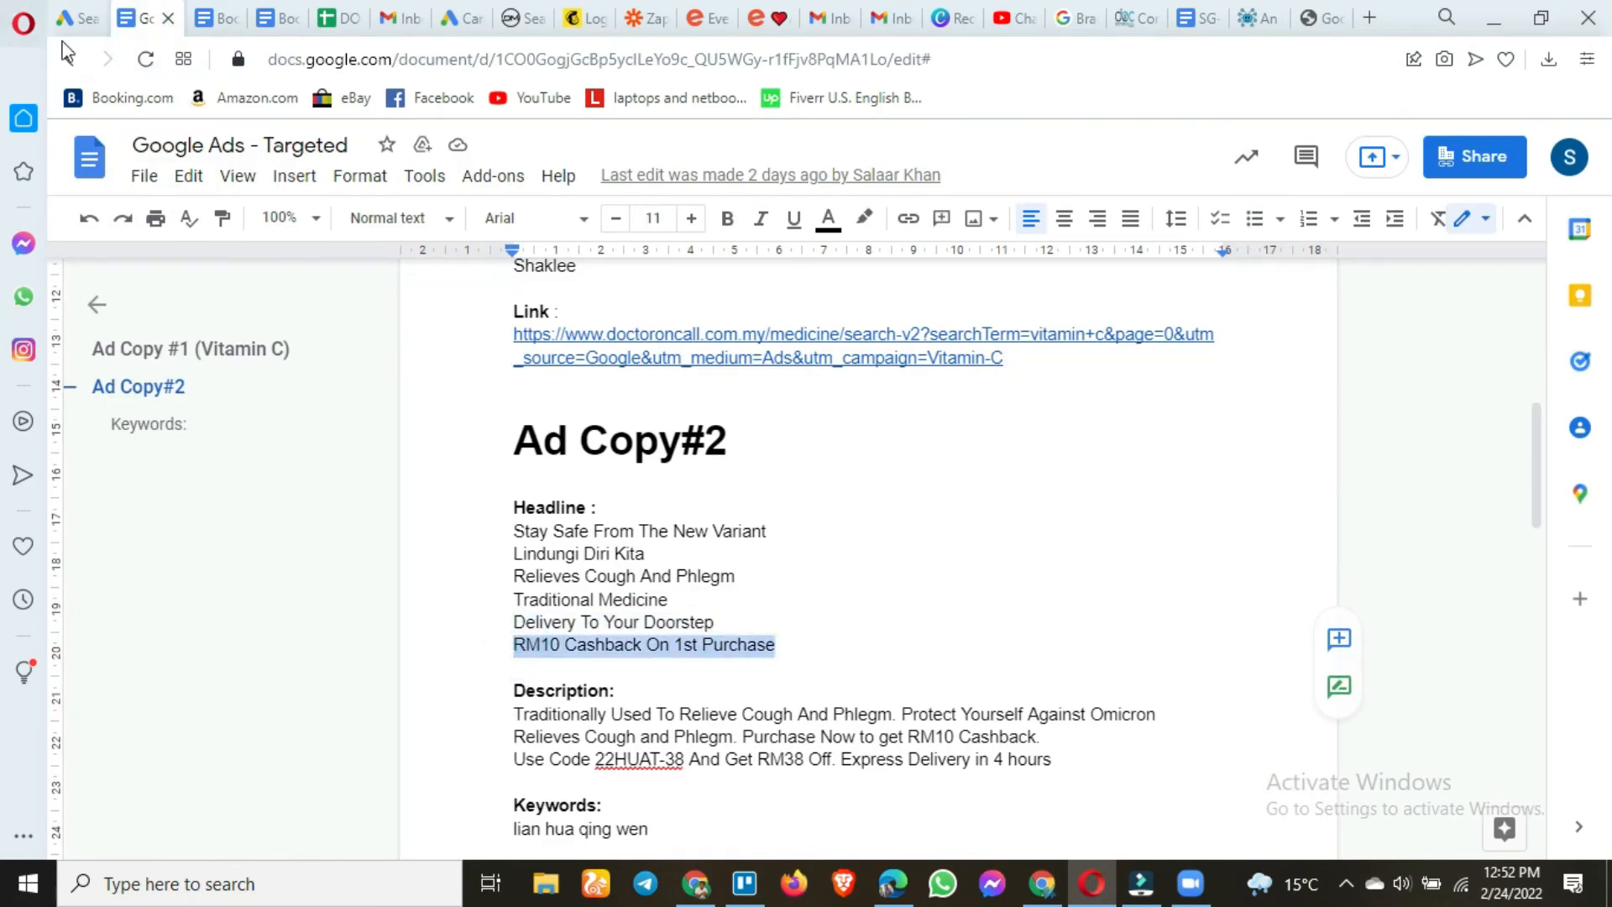
{"action": "key", "text": "ctrl+Tab"}
{"action": "left_click", "coordinate": [477, 638]}
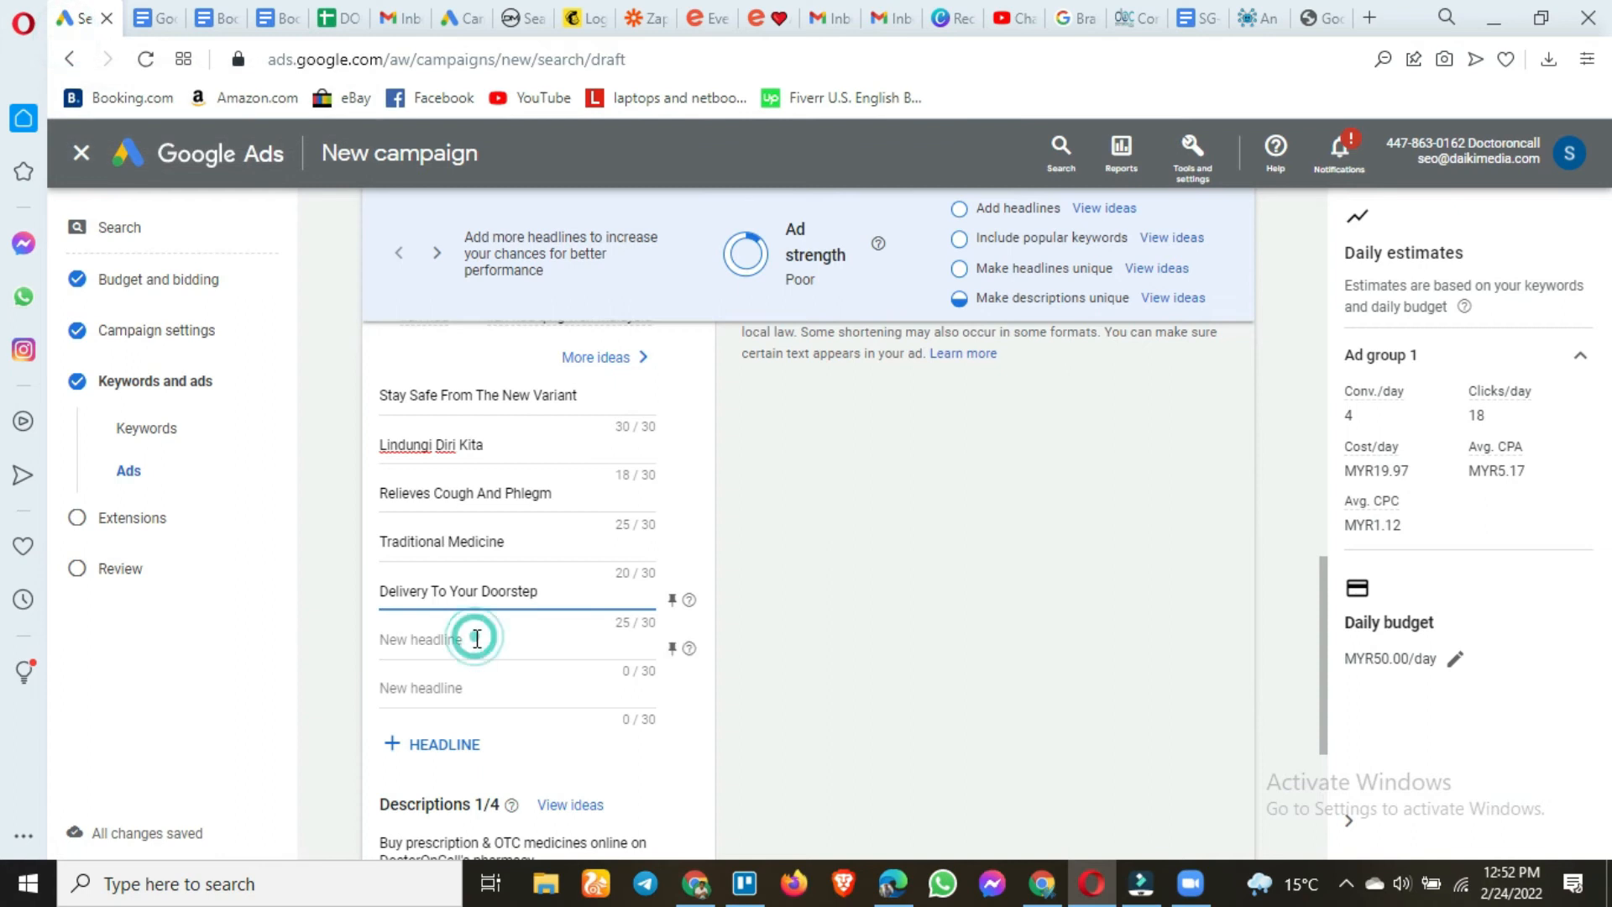
{"action": "key", "text": "ctrl+v"}
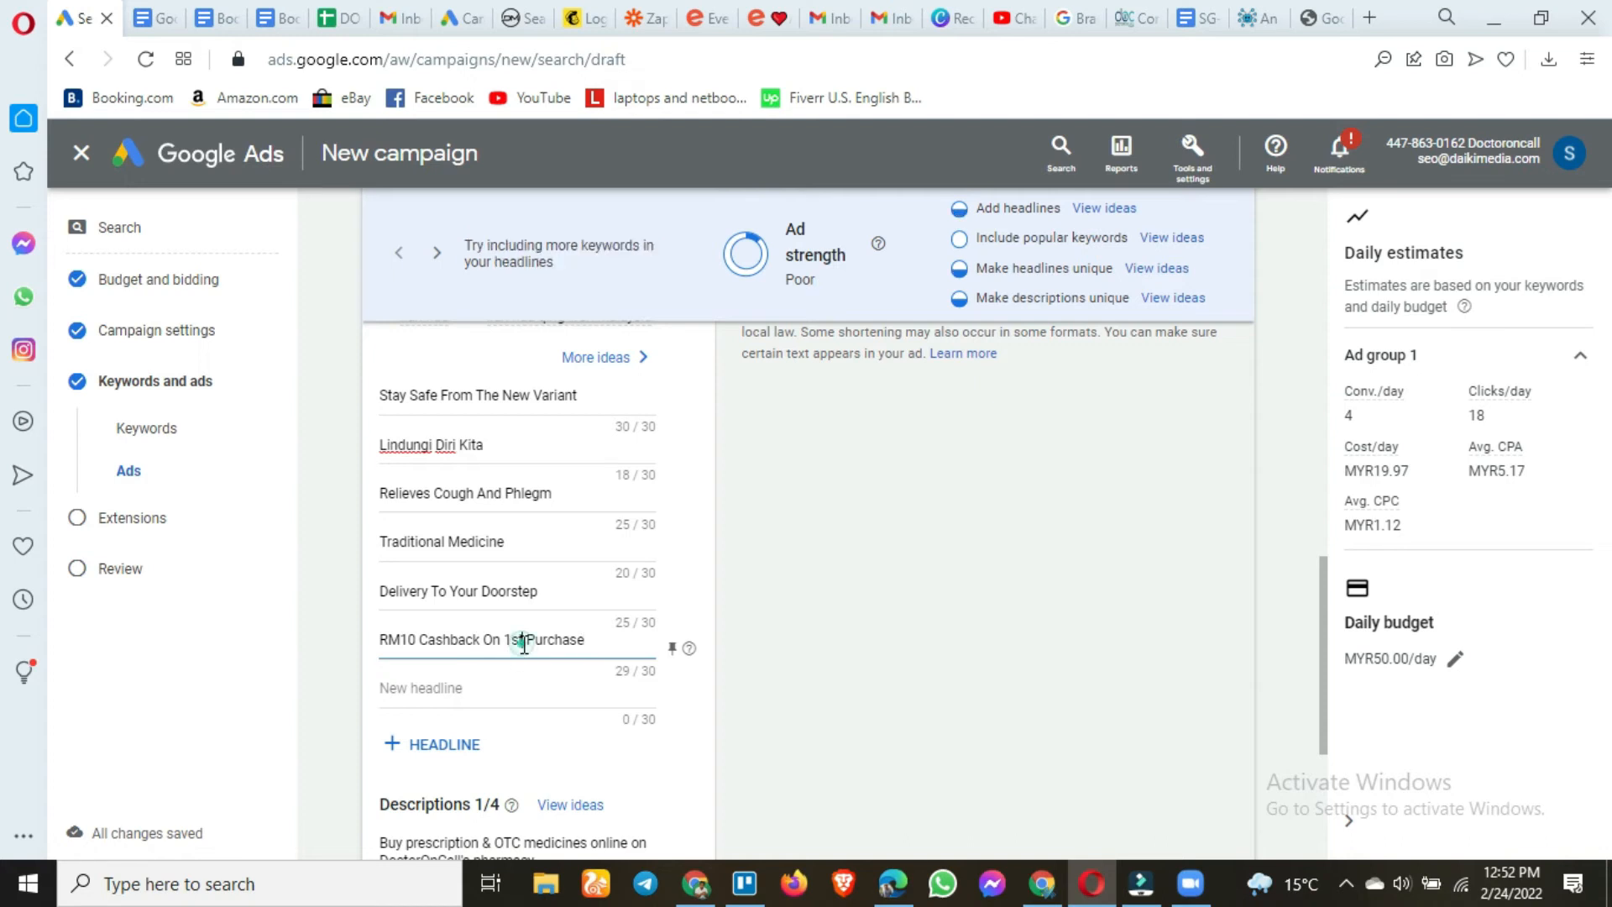
Try replacing "1st" with "First" in the sixth headline
{"action": "key", "text": "BackSpace"}
{"action": "key", "text": "BackSpace"}
{"action": "key", "text": "BackSpace"}
{"action": "type", "text": "First"}
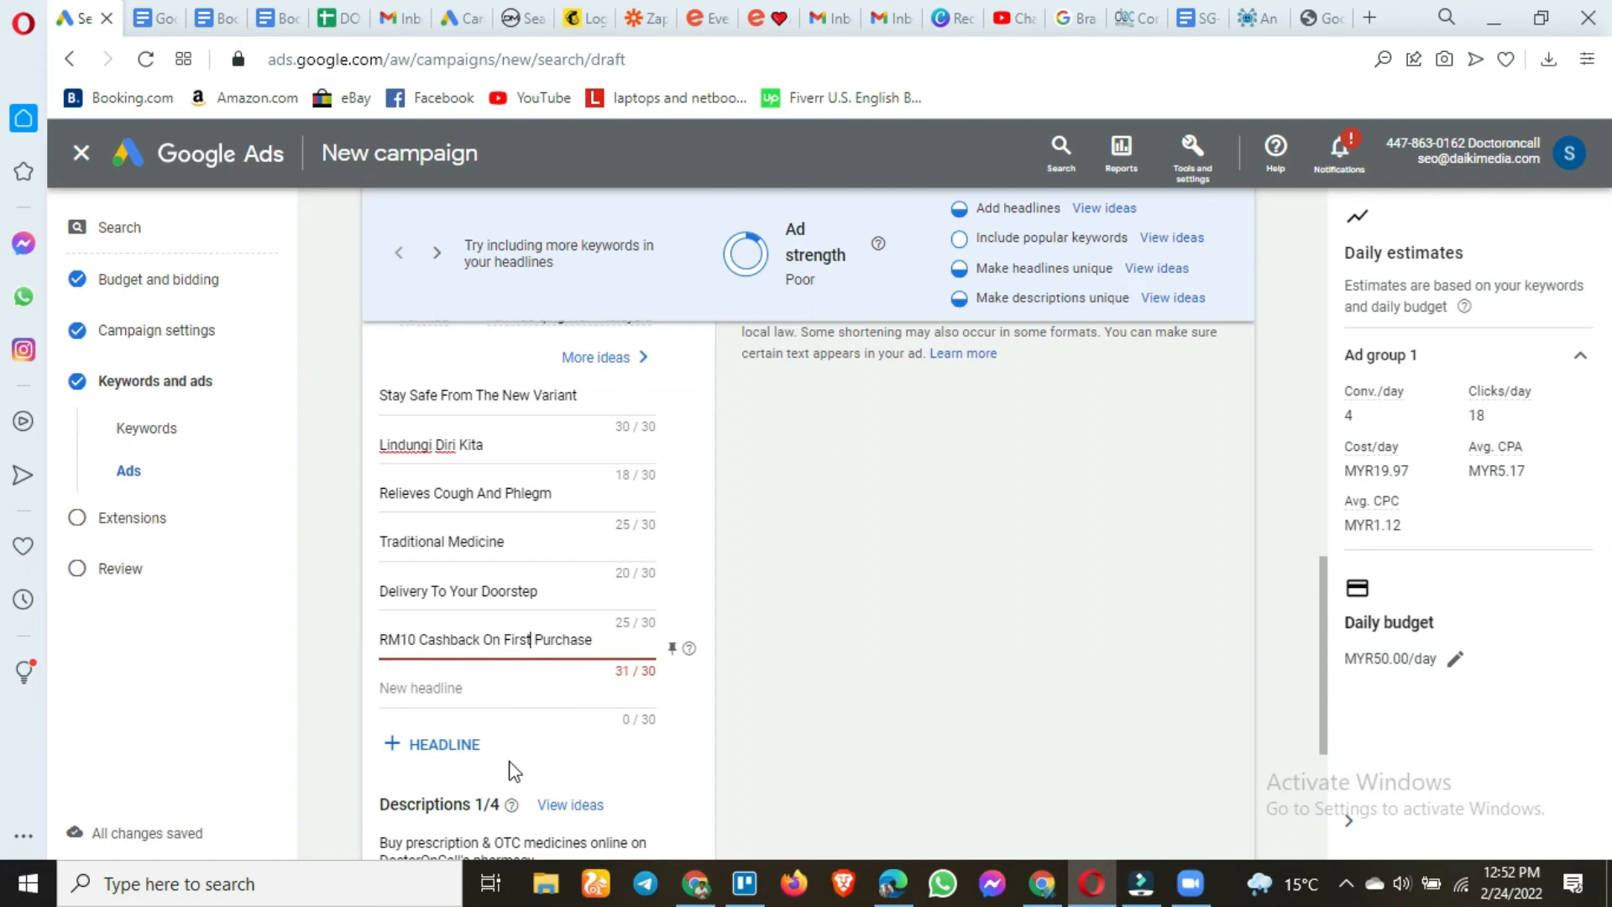
Restore the sixth headline's wording to "RM10 Cashback On 1st Purchase"
{"action": "key", "text": "BackSpace"}
{"action": "key", "text": "BackSpace"}
{"action": "key", "text": "BackSpace"}
{"action": "key", "text": "BackSpace"}
{"action": "key", "text": "BackSpace"}
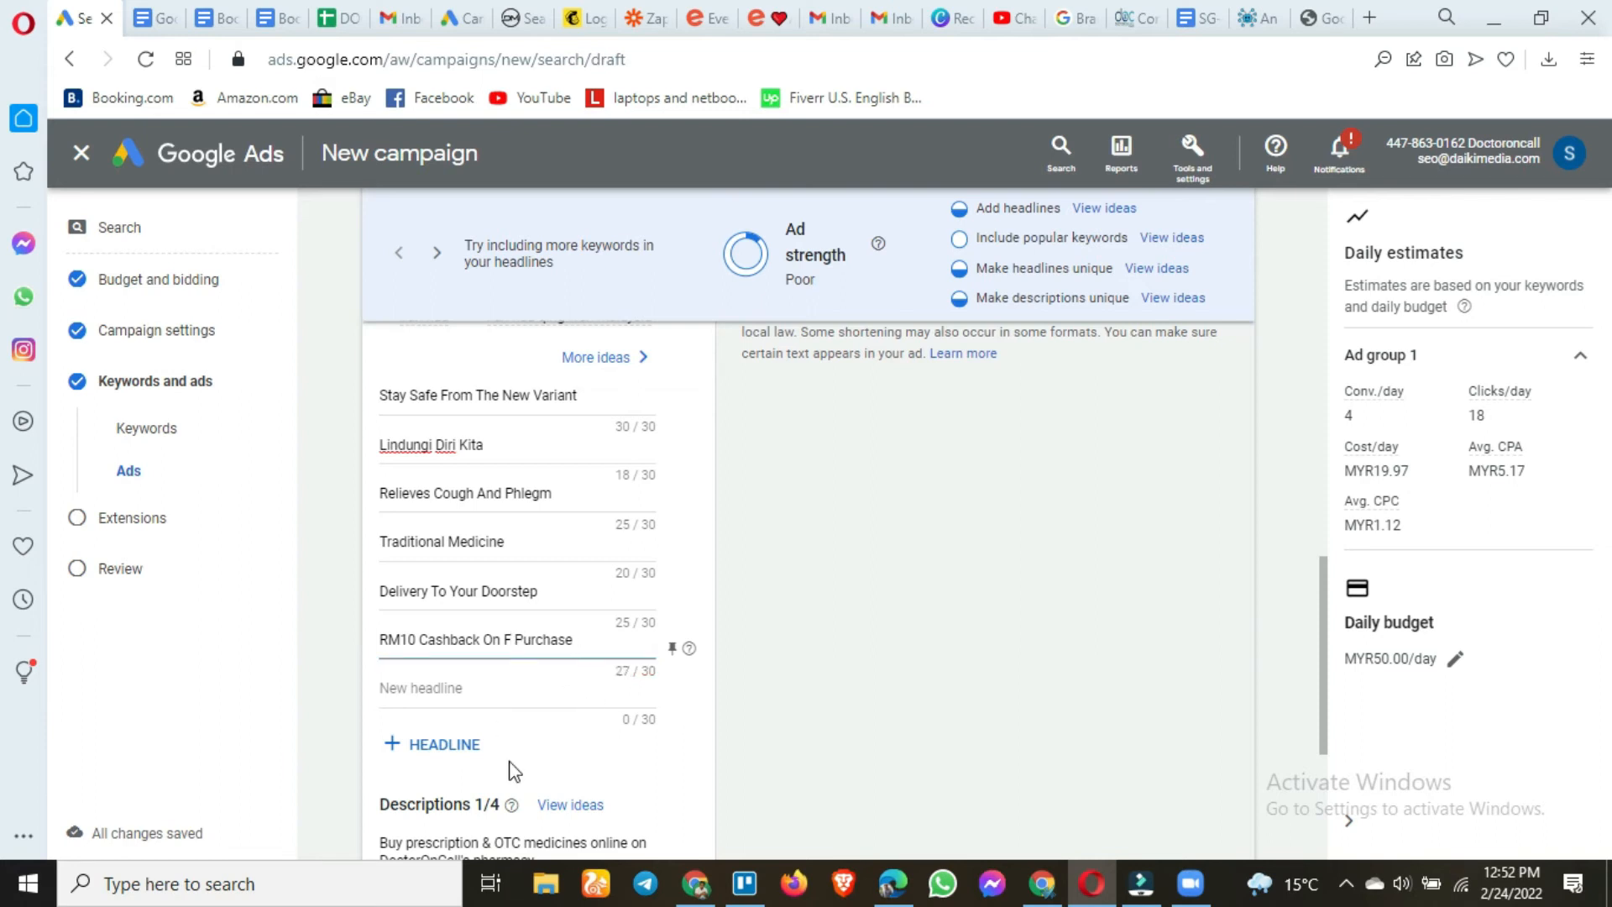
{"action": "type", "text": "1st"}
{"action": "left_click", "coordinate": [331, 638]}
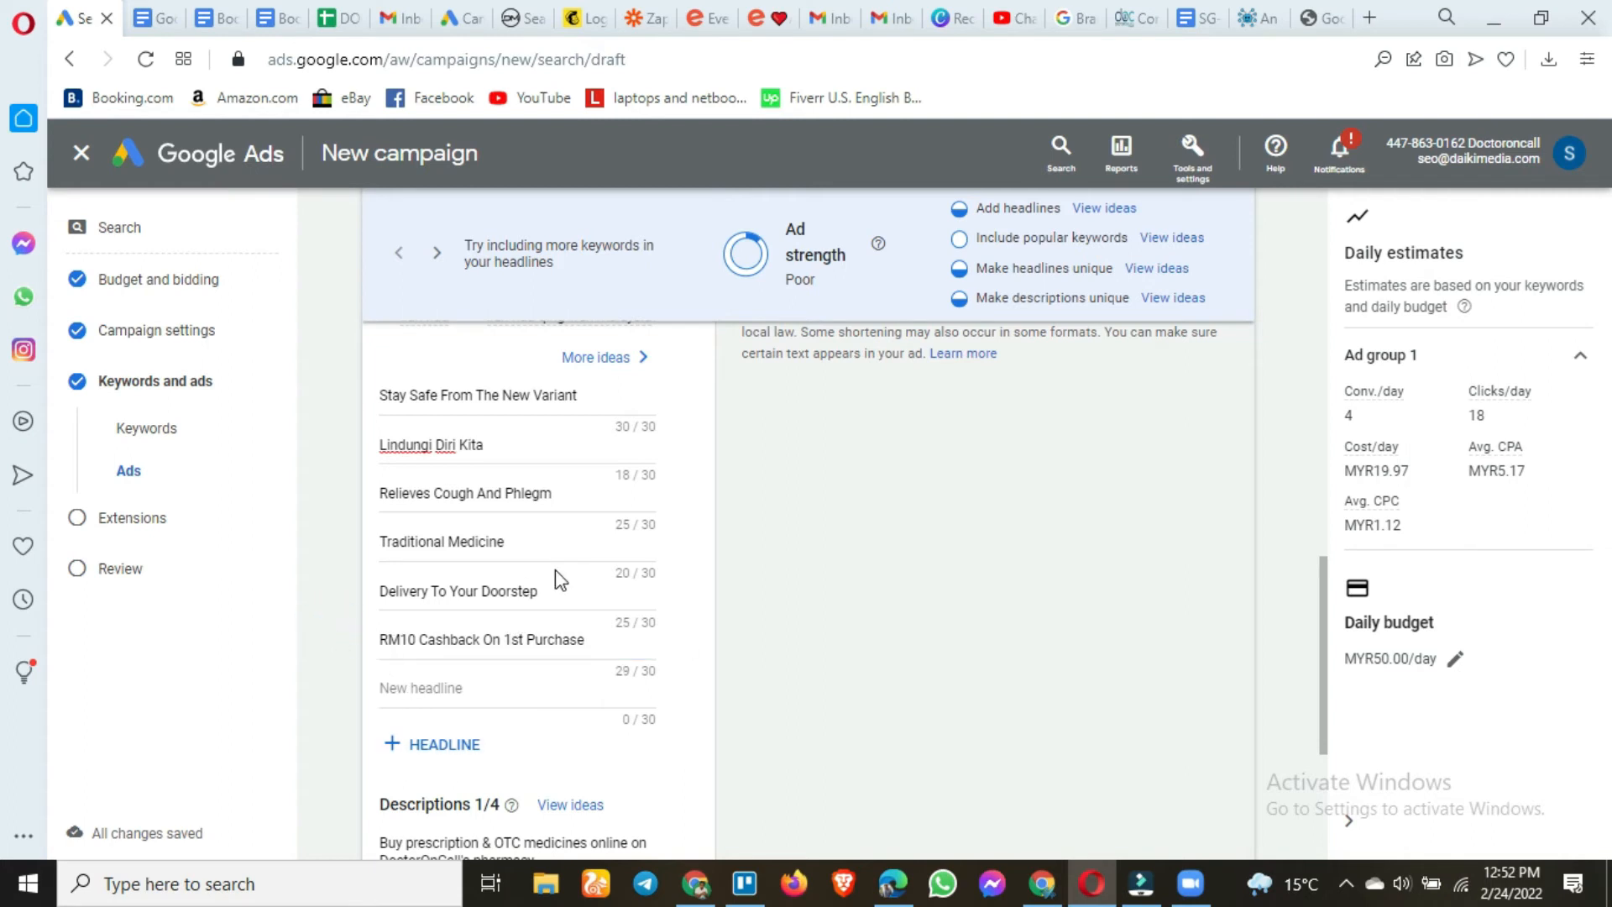
Replace the ad's first description with "Traditionally Used To Relieve Cough And Phlegm. Protect Yourself Against Omicron" from Ad Copy#2
{"action": "scroll", "coordinate": [570, 659], "scroll_direction": "down", "scroll_amount": 2}
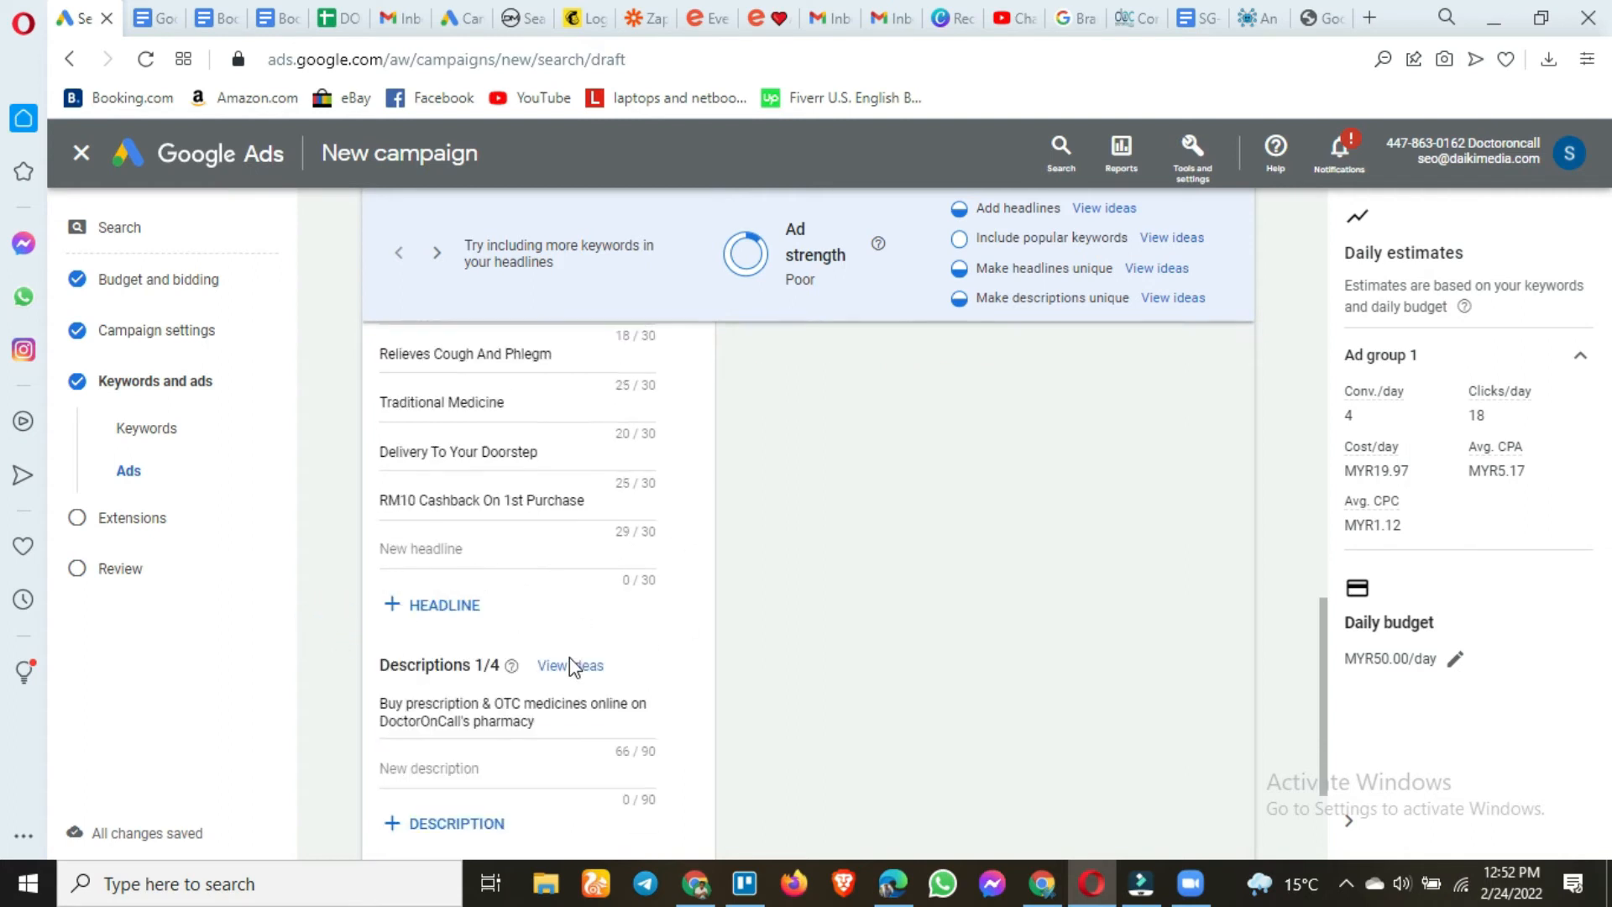
{"action": "scroll", "coordinate": [570, 659], "scroll_direction": "down", "scroll_amount": 2}
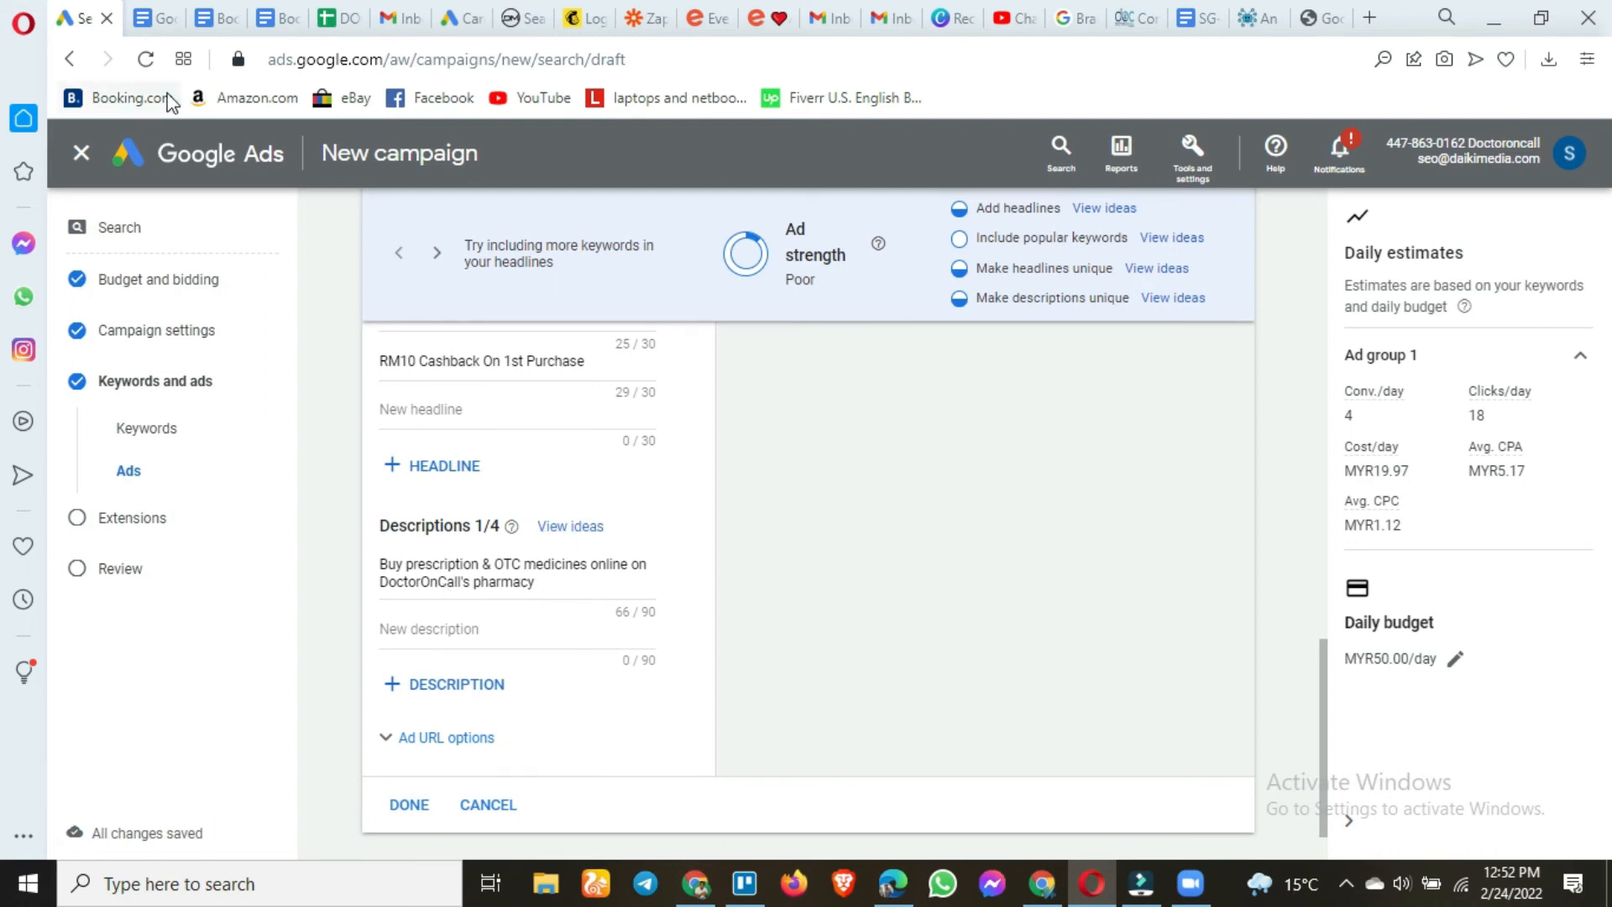
{"action": "left_click", "coordinate": [143, 17]}
{"action": "scroll", "coordinate": [591, 628], "scroll_direction": "down", "scroll_amount": 2}
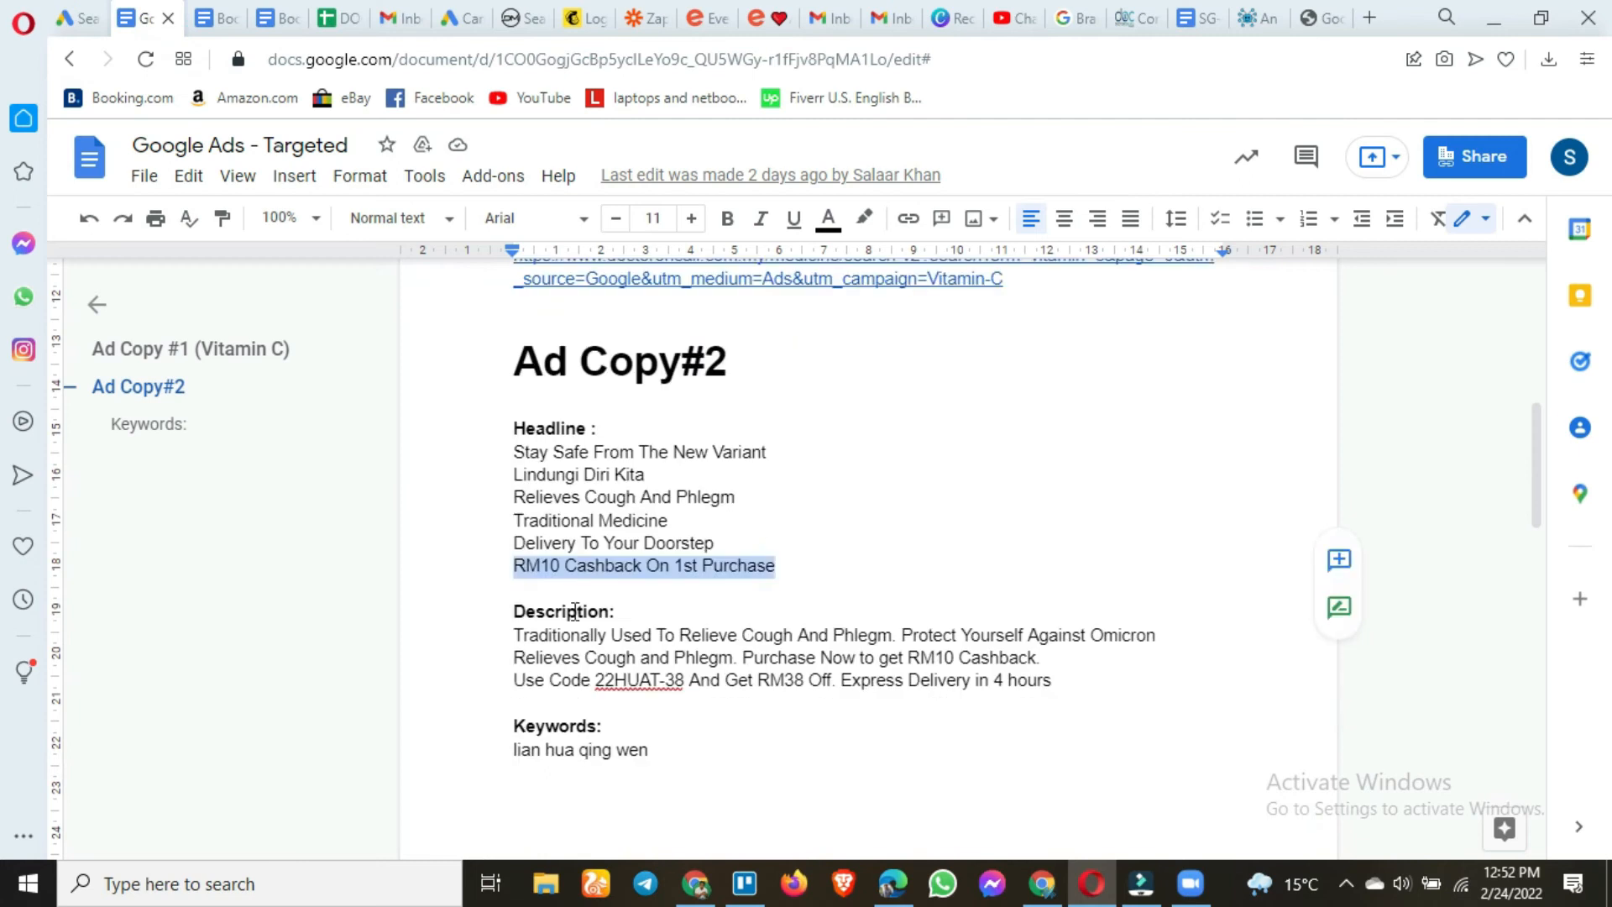
{"action": "left_click", "coordinate": [514, 555]}
{"action": "left_click", "coordinate": [1163, 555], "text": "shift"}
{"action": "key", "text": "ctrl+c"}
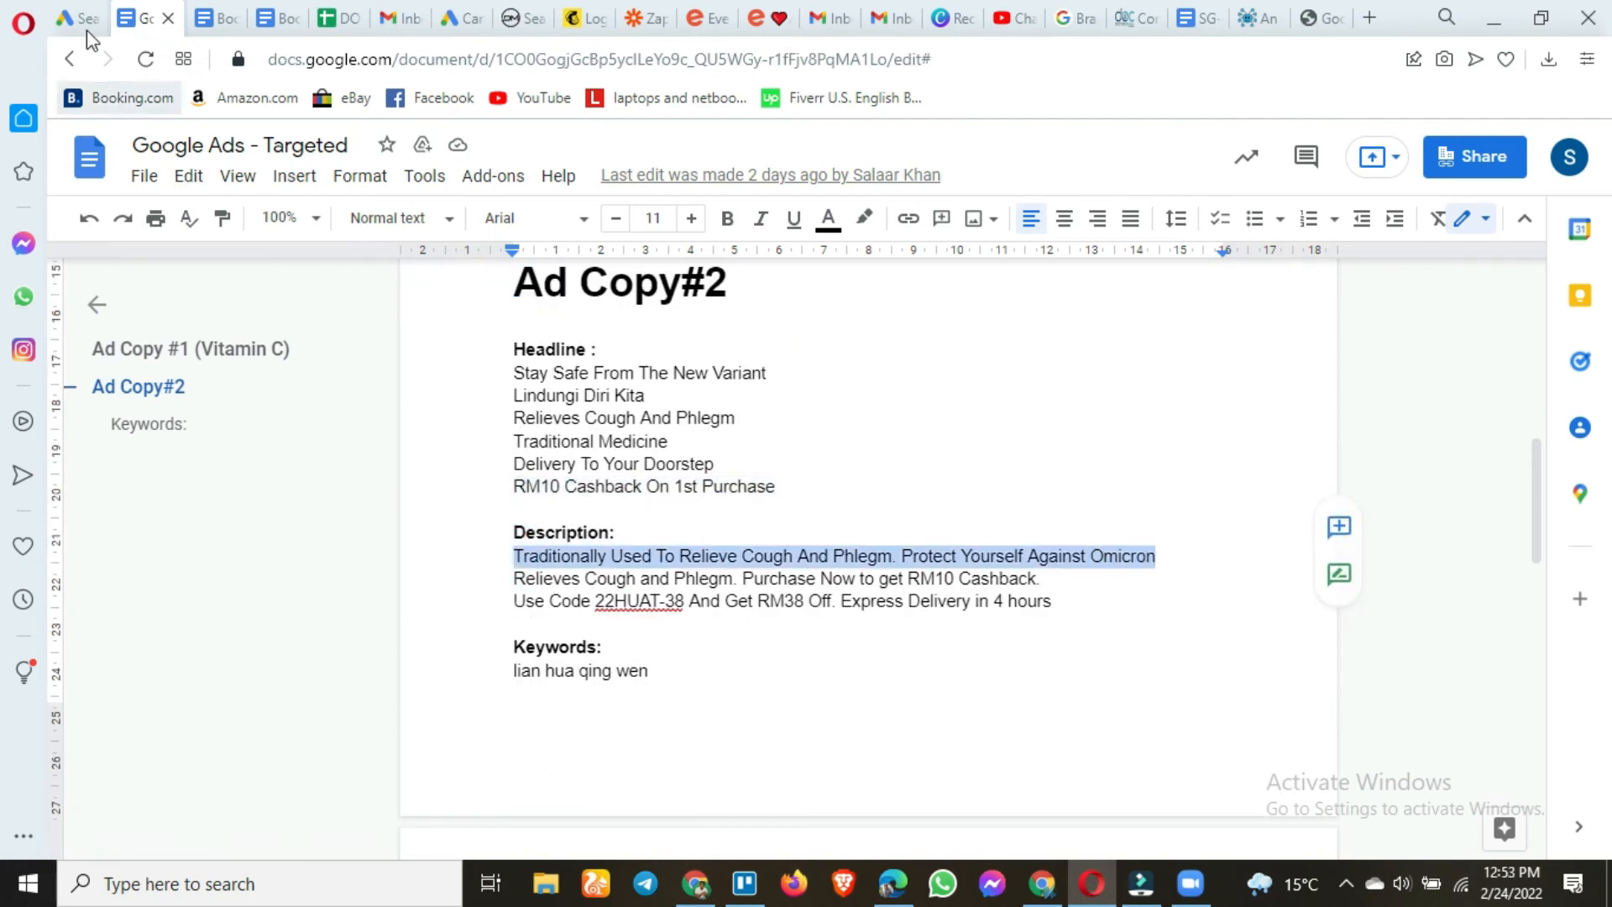
{"action": "left_click", "coordinate": [71, 15]}
{"action": "left_click", "coordinate": [468, 583]}
{"action": "key", "text": "ctrl+a"}
{"action": "key", "text": "ctrl+v"}
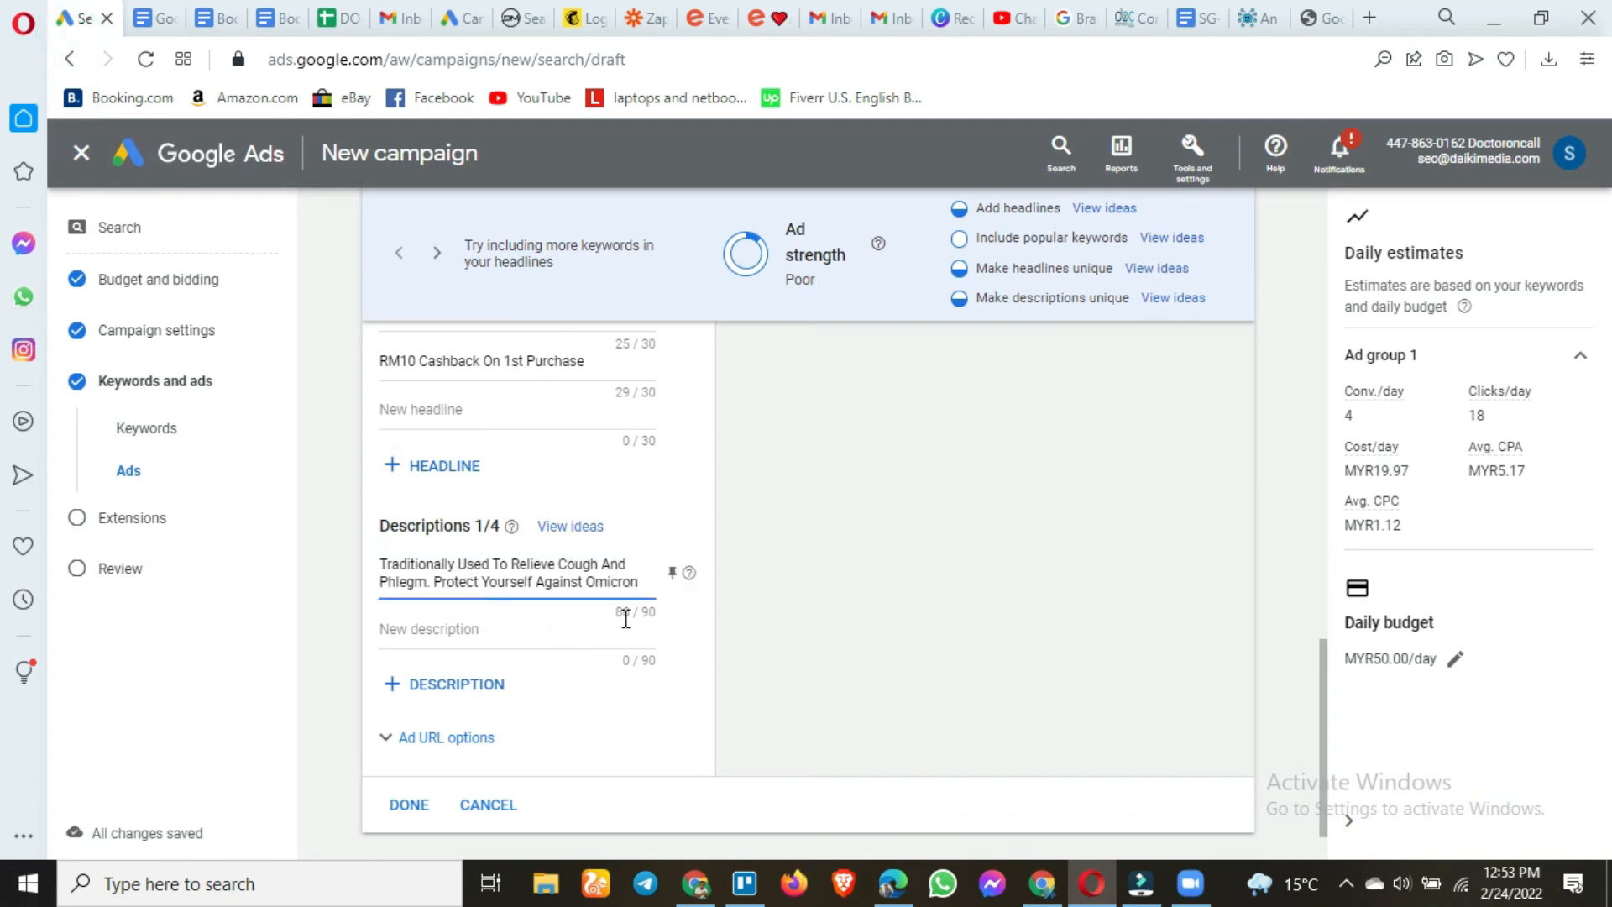
Copy "Relieves Cough and Phlegm. Purchase Now to get RM10 Cashback" from Ad Copy#2 and paste it as the ad's second description
{"action": "left_click", "coordinate": [145, 18]}
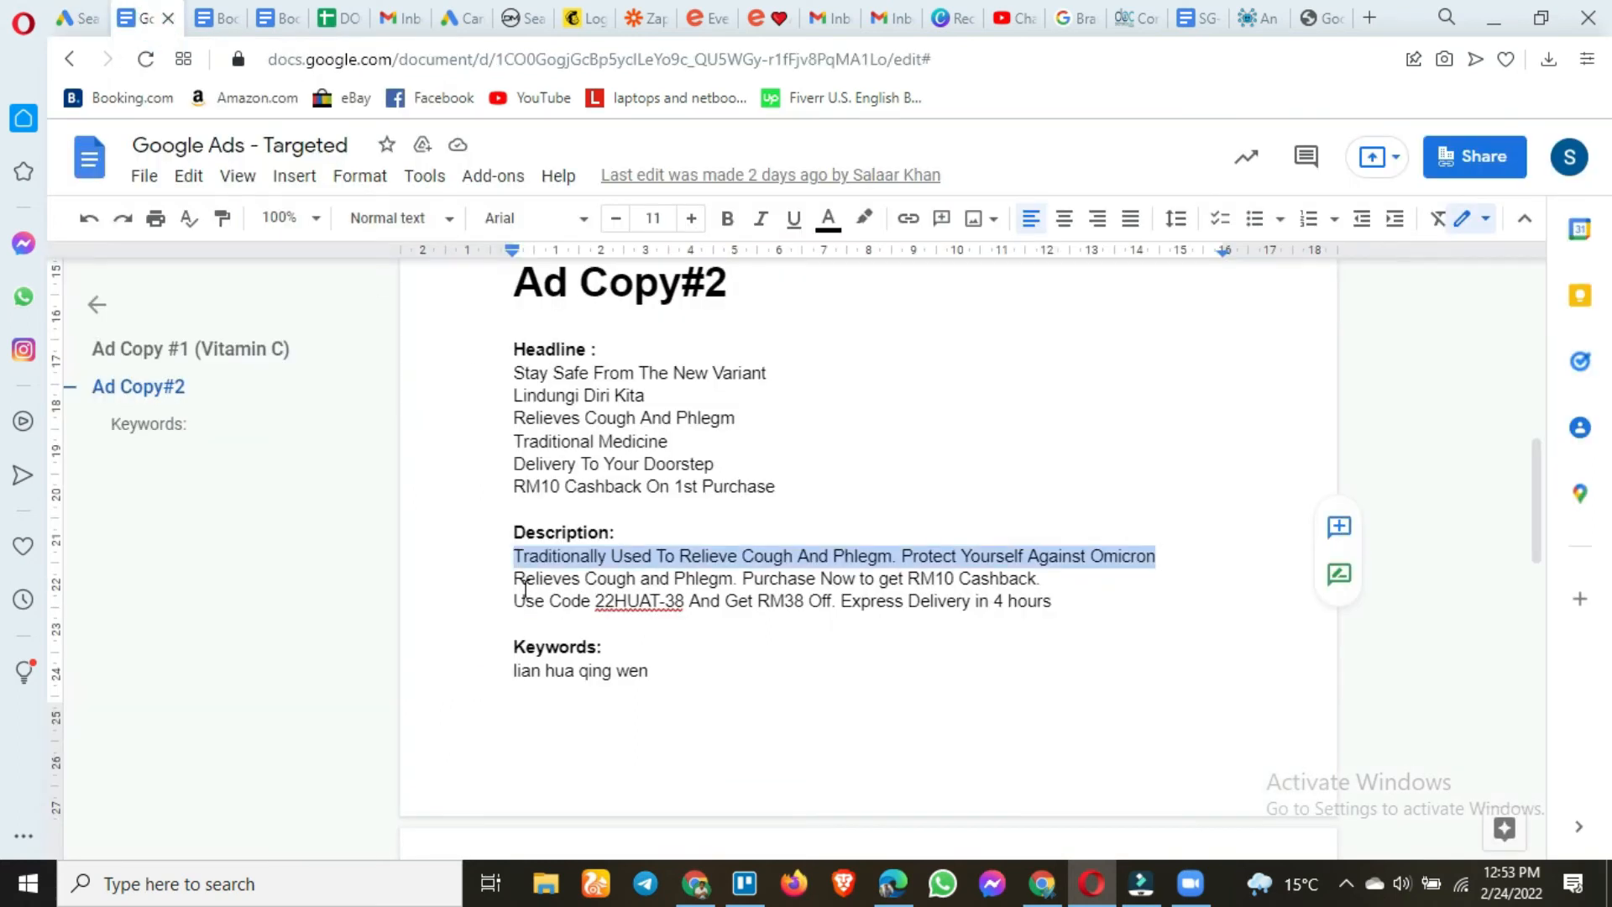
{"action": "left_click_drag", "start_coordinate": [513, 586], "coordinate": [1040, 583]}
{"action": "key", "text": "ctrl+c"}
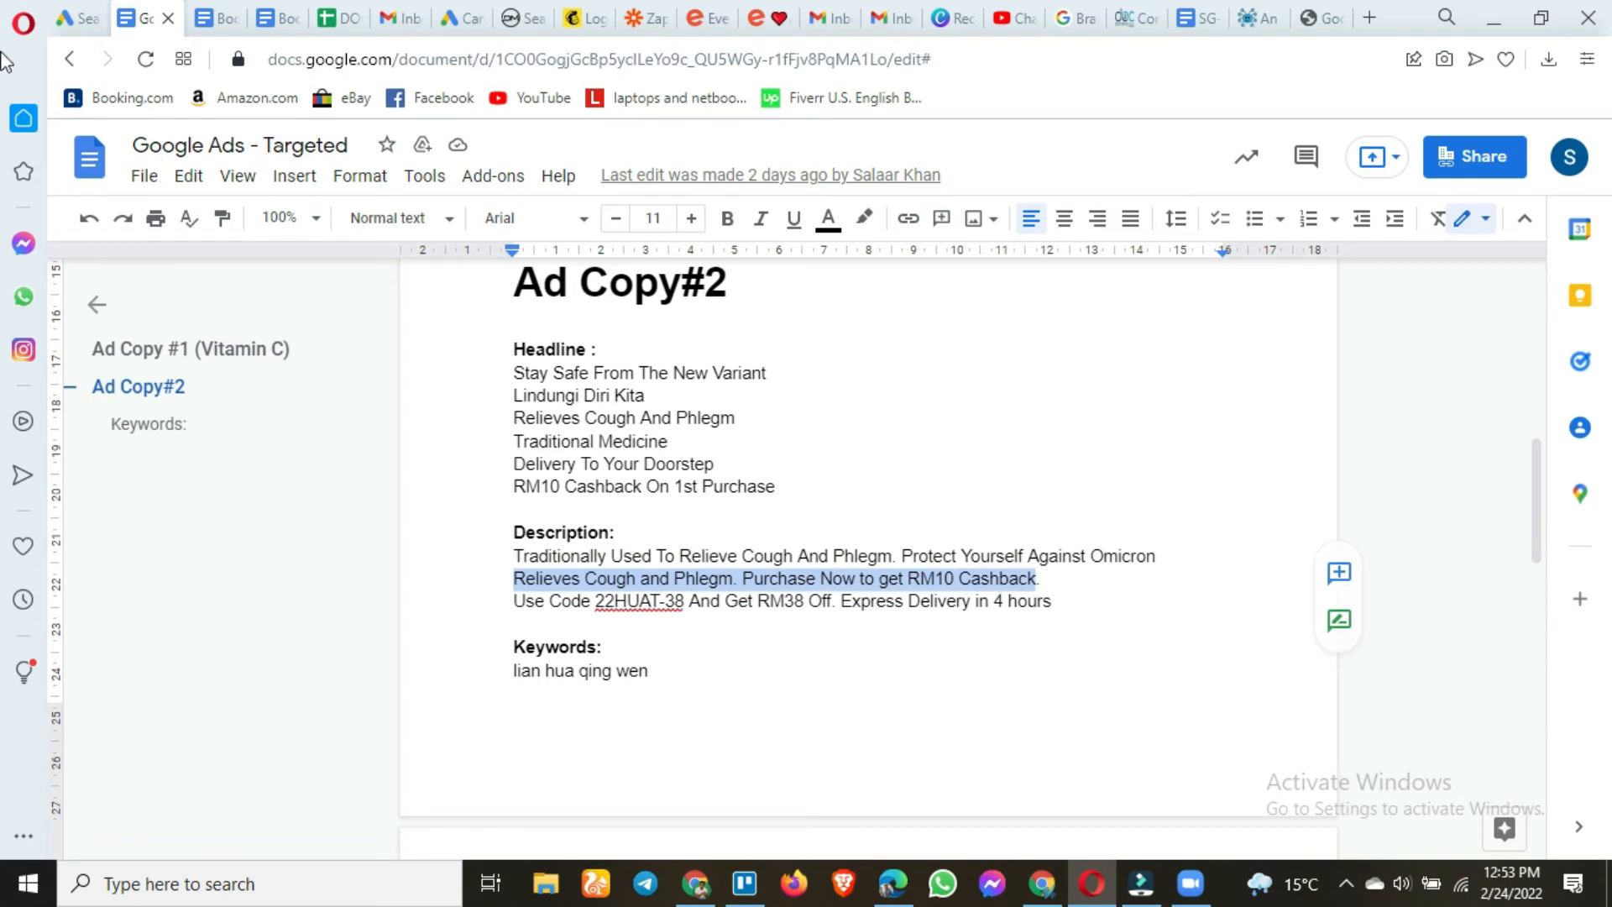
{"action": "left_click", "coordinate": [77, 18]}
{"action": "left_click", "coordinate": [414, 638]}
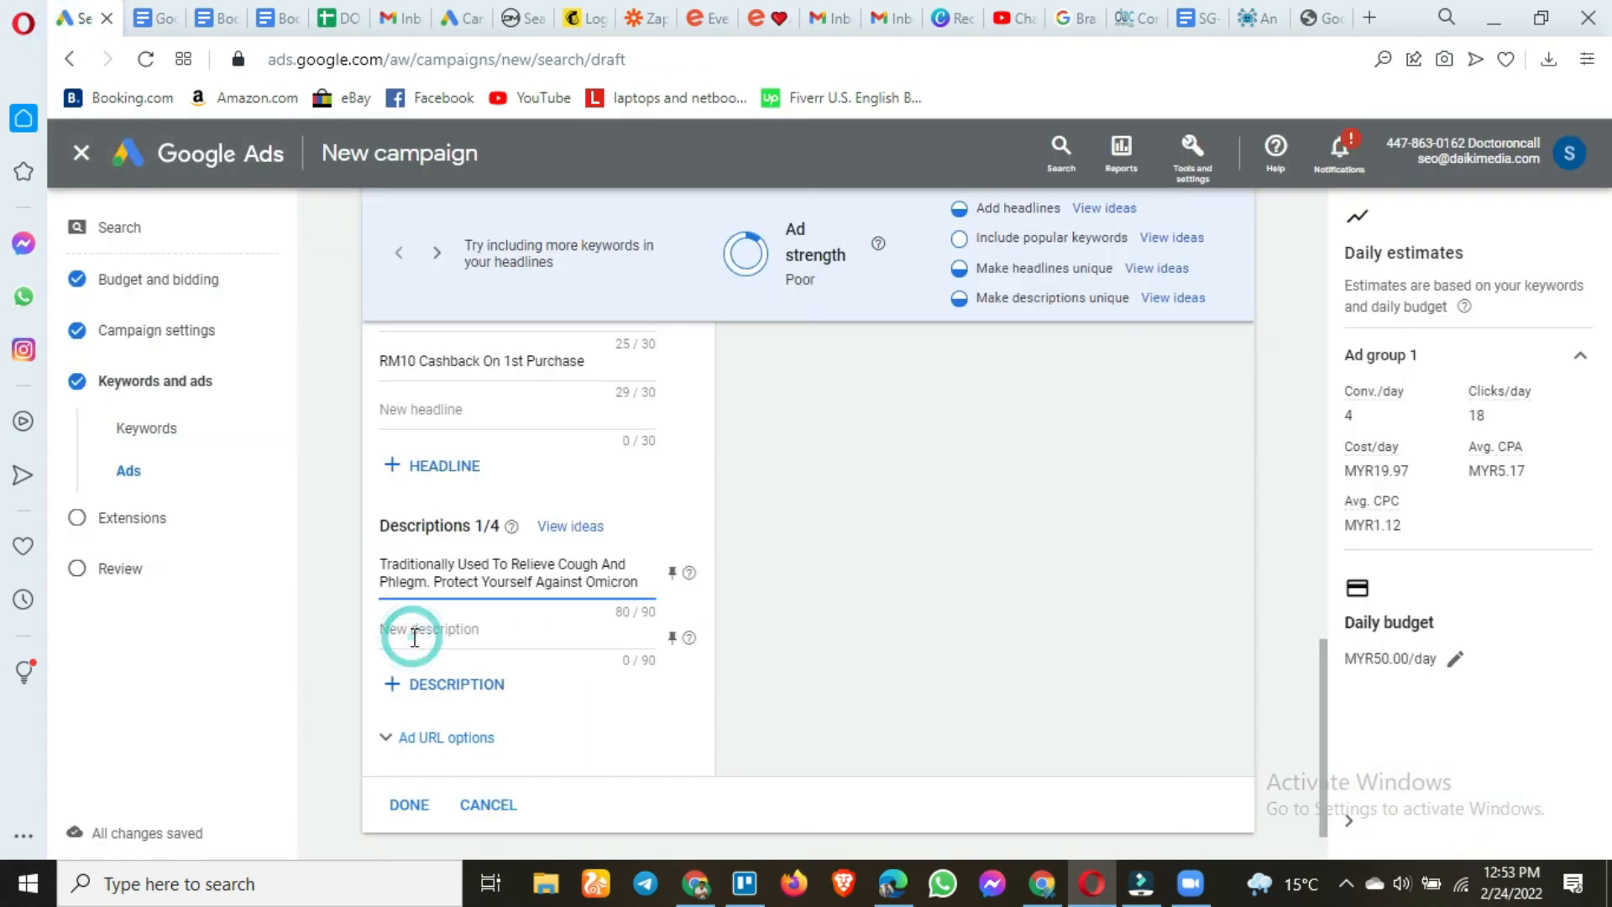
{"action": "key", "text": "ctrl+v"}
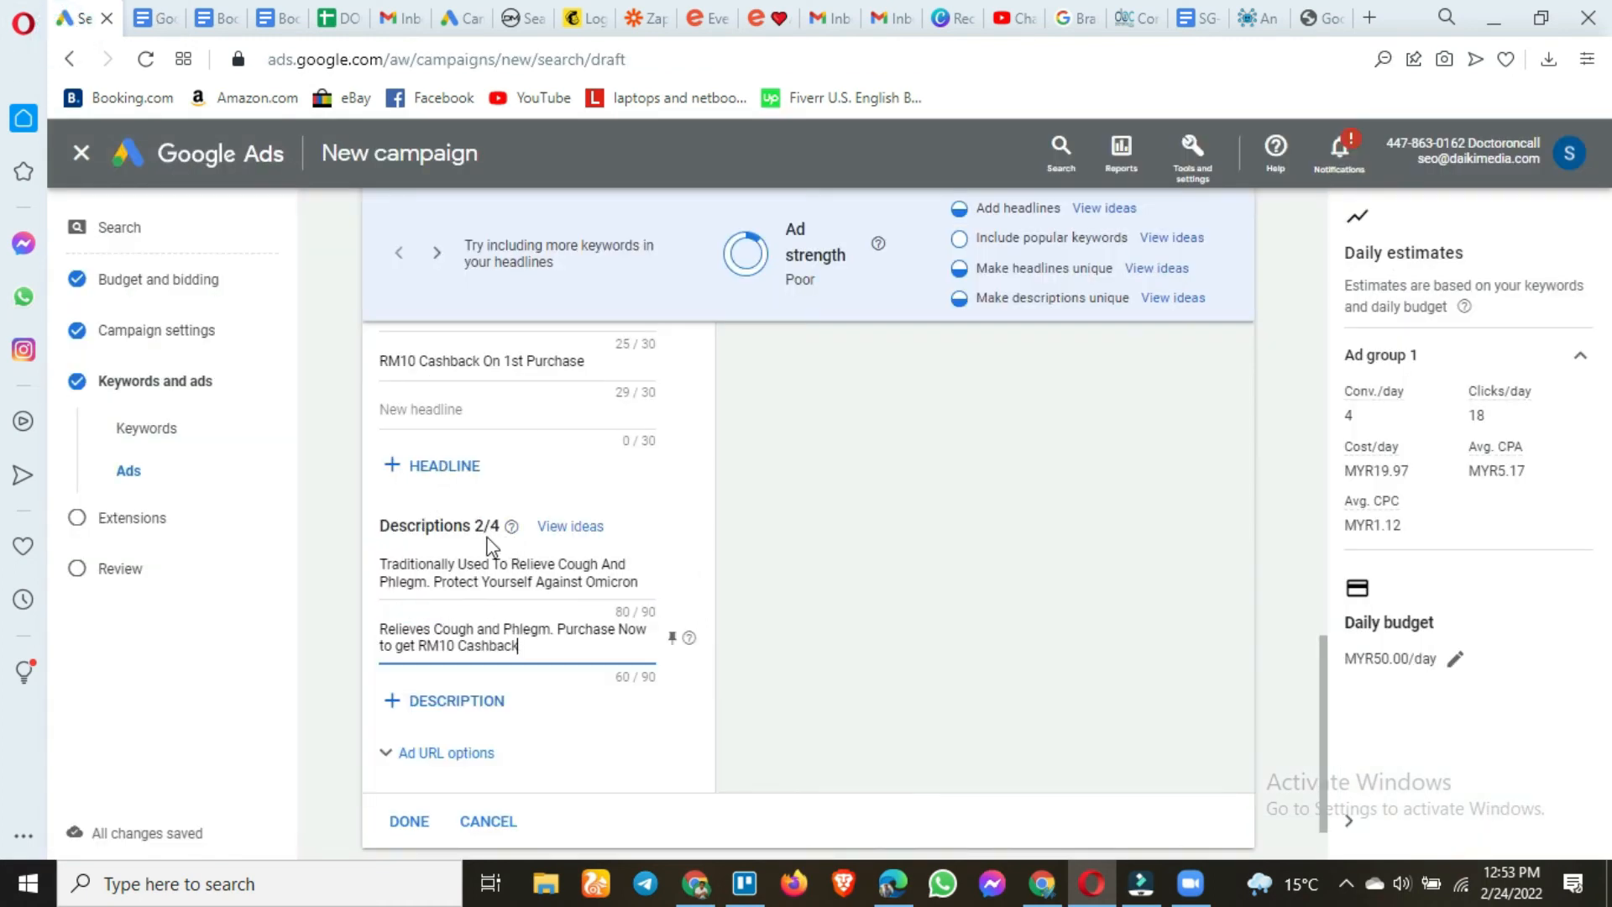
Add a third description containing "Use Code 22HUAT-38 And Get RM38 Off. Express Delivery in 4 hours" from Ad Copy#2
{"action": "left_click", "coordinate": [424, 698]}
{"action": "left_click", "coordinate": [145, 32]}
{"action": "left_click_drag", "start_coordinate": [512, 601], "coordinate": [1058, 609]}
{"action": "key", "text": "ctrl+c"}
{"action": "left_click", "coordinate": [77, 18]}
{"action": "left_click", "coordinate": [433, 696]}
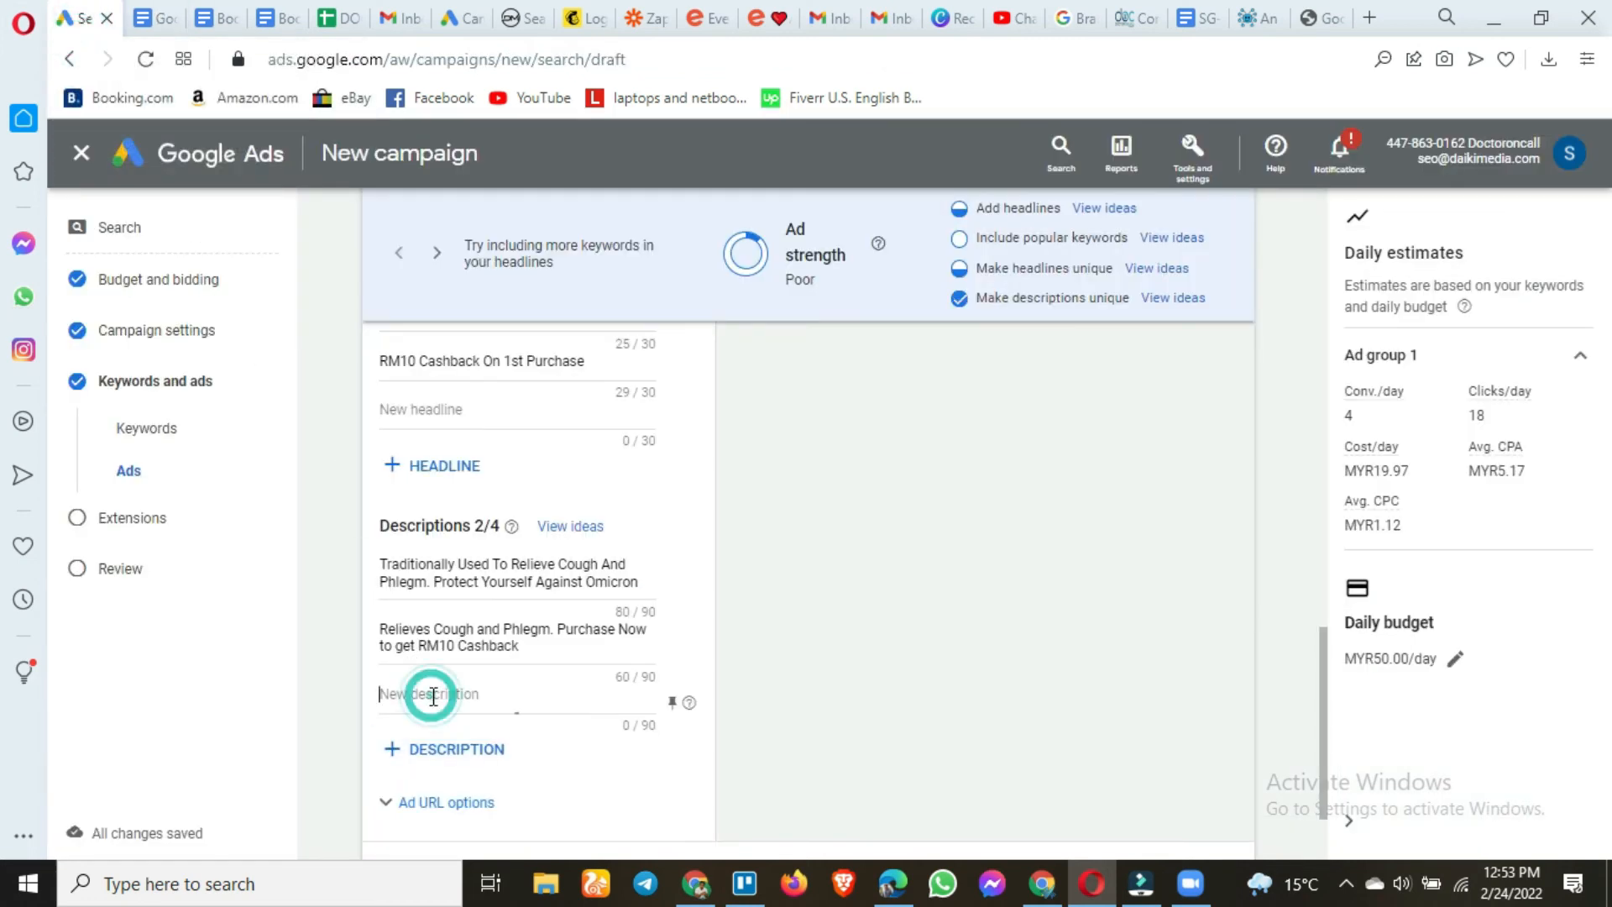
{"action": "key", "text": "ctrl+v"}
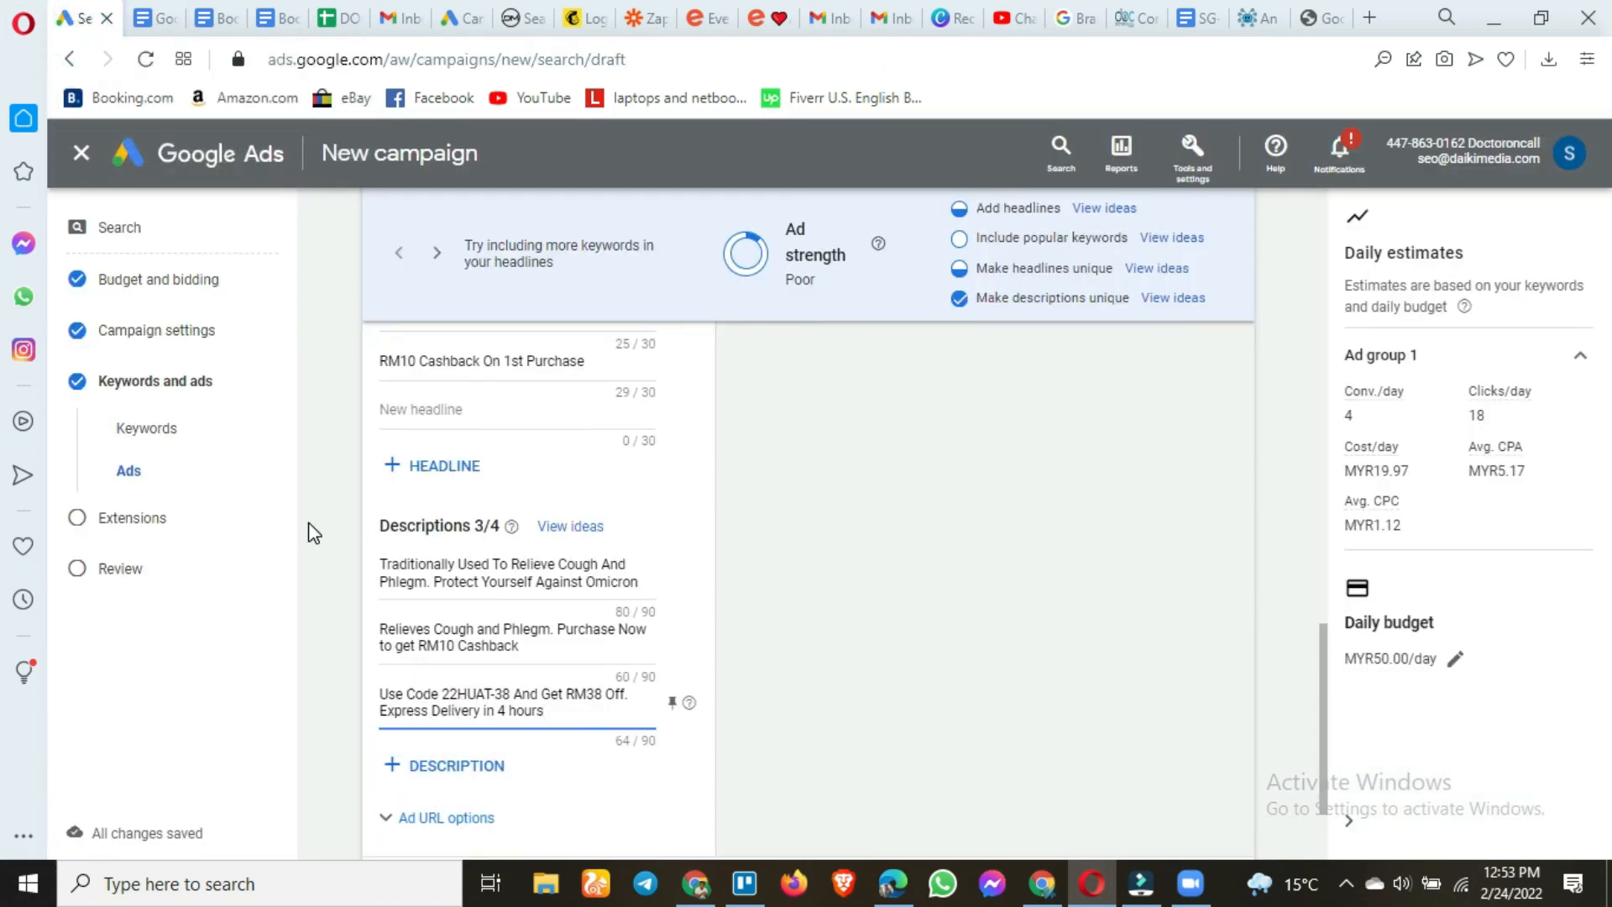
Examine the ad strength rating, its improvement suggestions and the ad preview
{"action": "scroll", "coordinate": [532, 548], "scroll_direction": "up", "scroll_amount": 3}
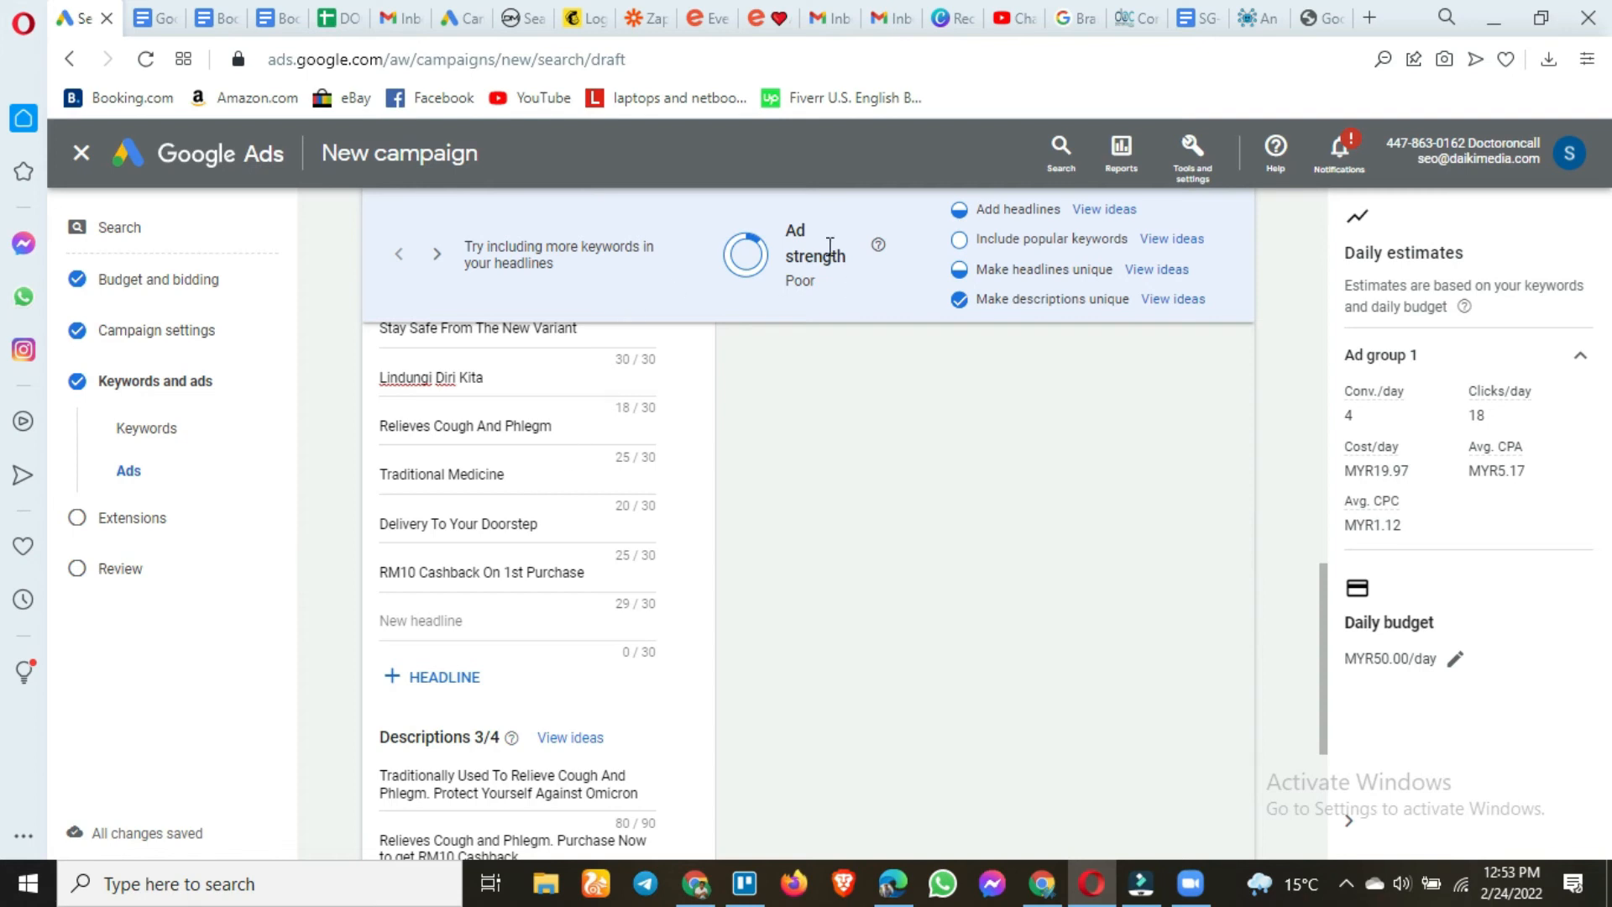
{"action": "left_click_drag", "start_coordinate": [788, 236], "coordinate": [812, 274]}
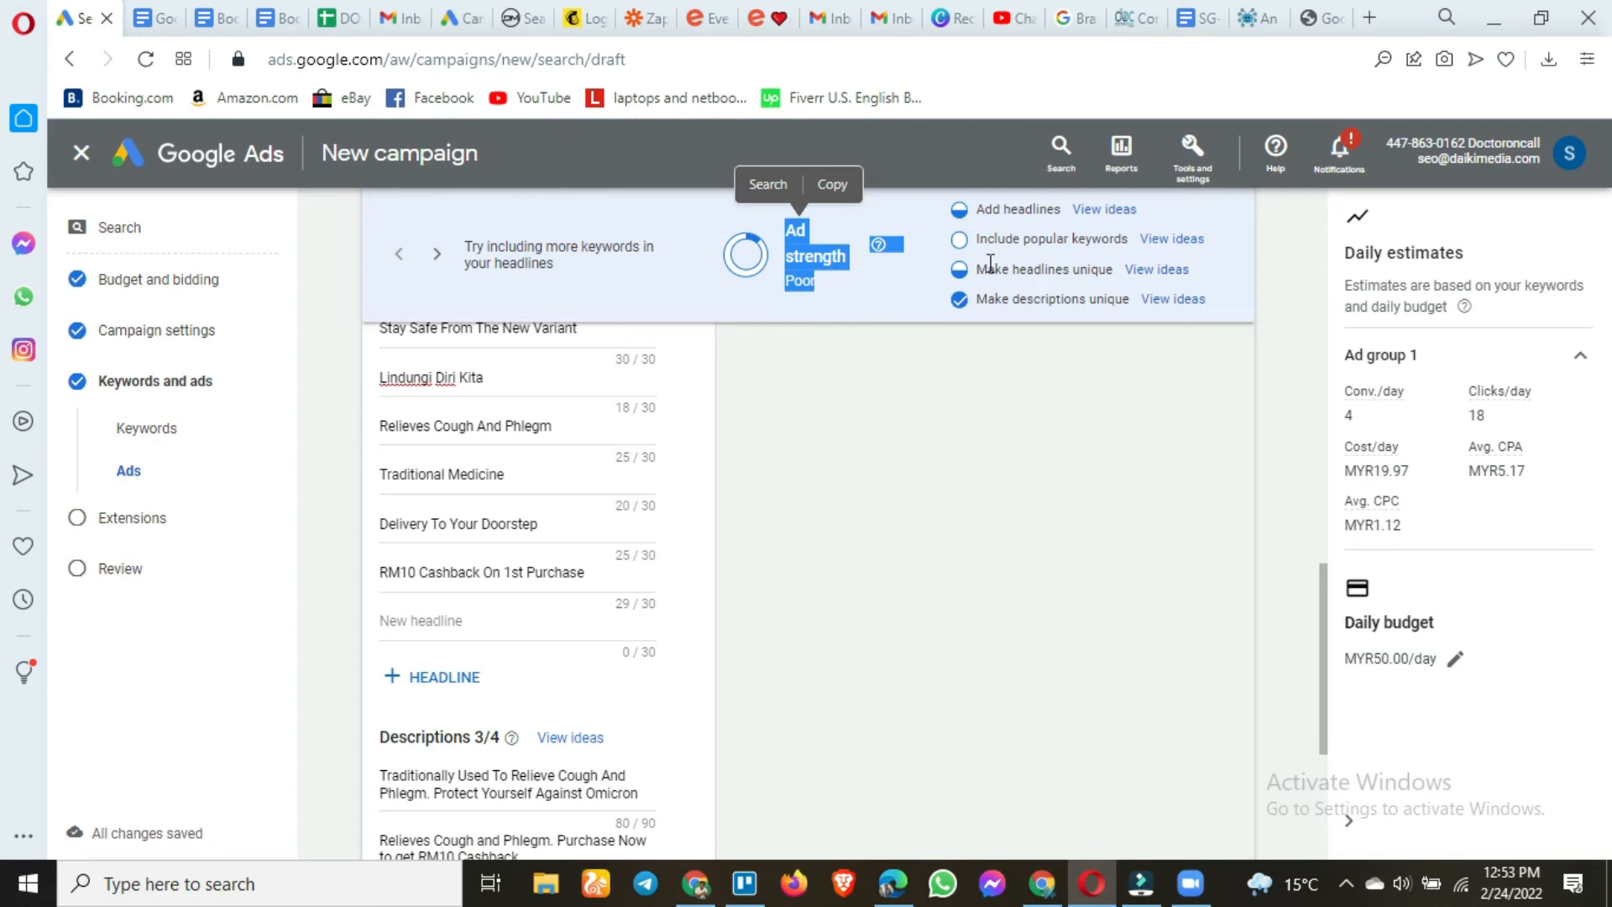
{"action": "left_click_drag", "start_coordinate": [995, 269], "coordinate": [1034, 279]}
{"action": "left_click", "coordinate": [1076, 271]}
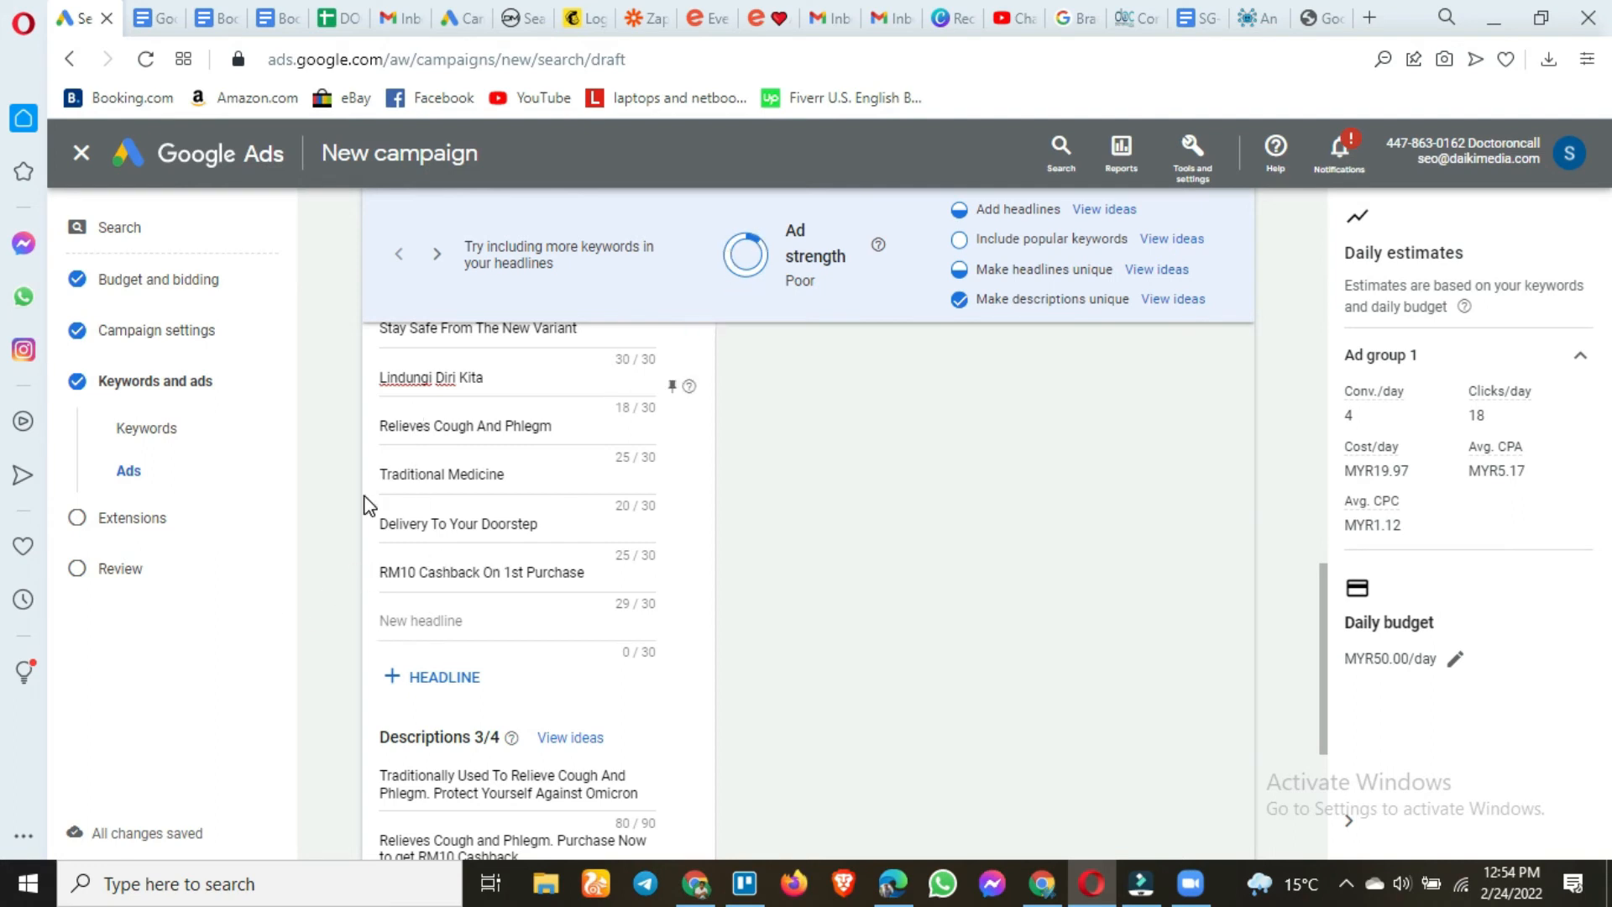
{"action": "scroll", "coordinate": [327, 530], "scroll_direction": "up", "scroll_amount": 4}
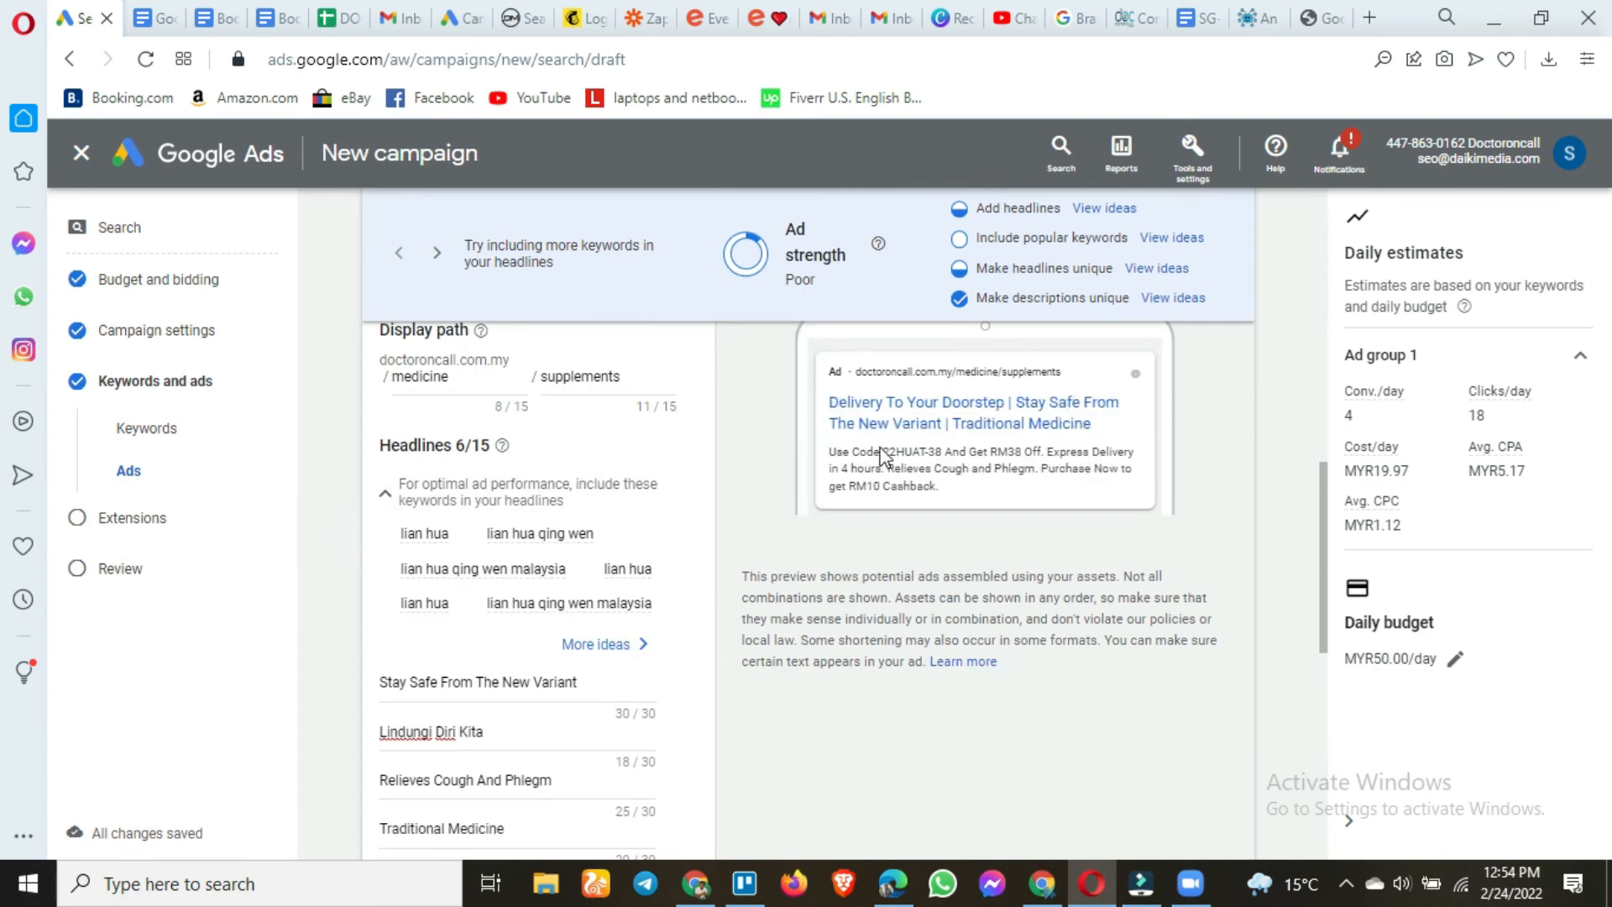
{"action": "scroll", "coordinate": [890, 470], "scroll_direction": "up", "scroll_amount": 1}
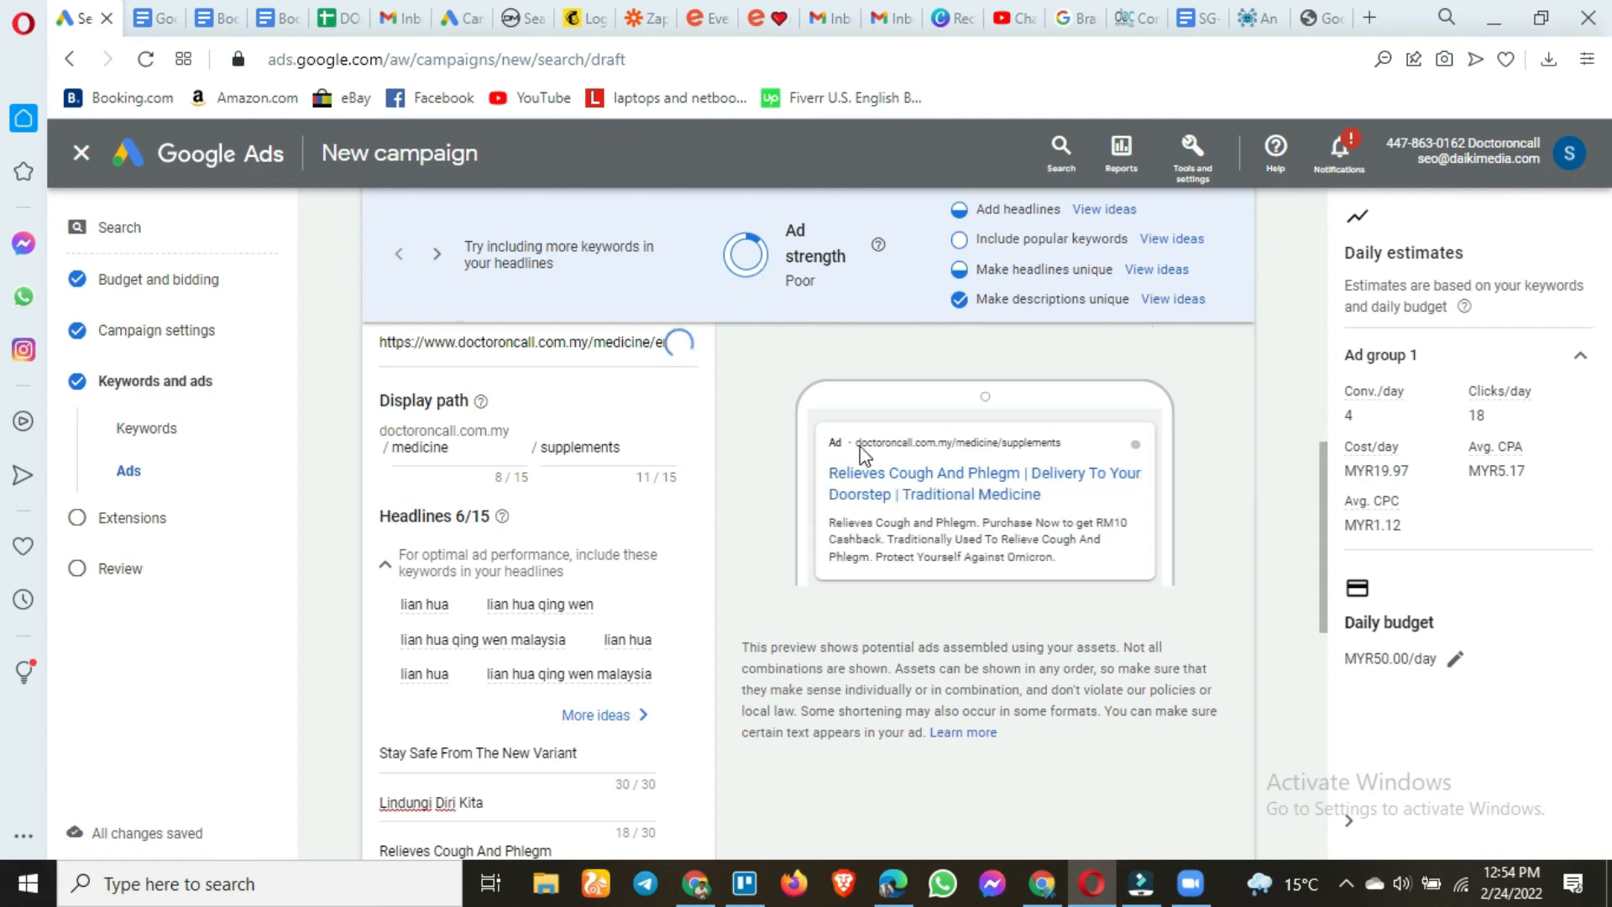
{"action": "scroll", "coordinate": [728, 649], "scroll_direction": "down", "scroll_amount": 2}
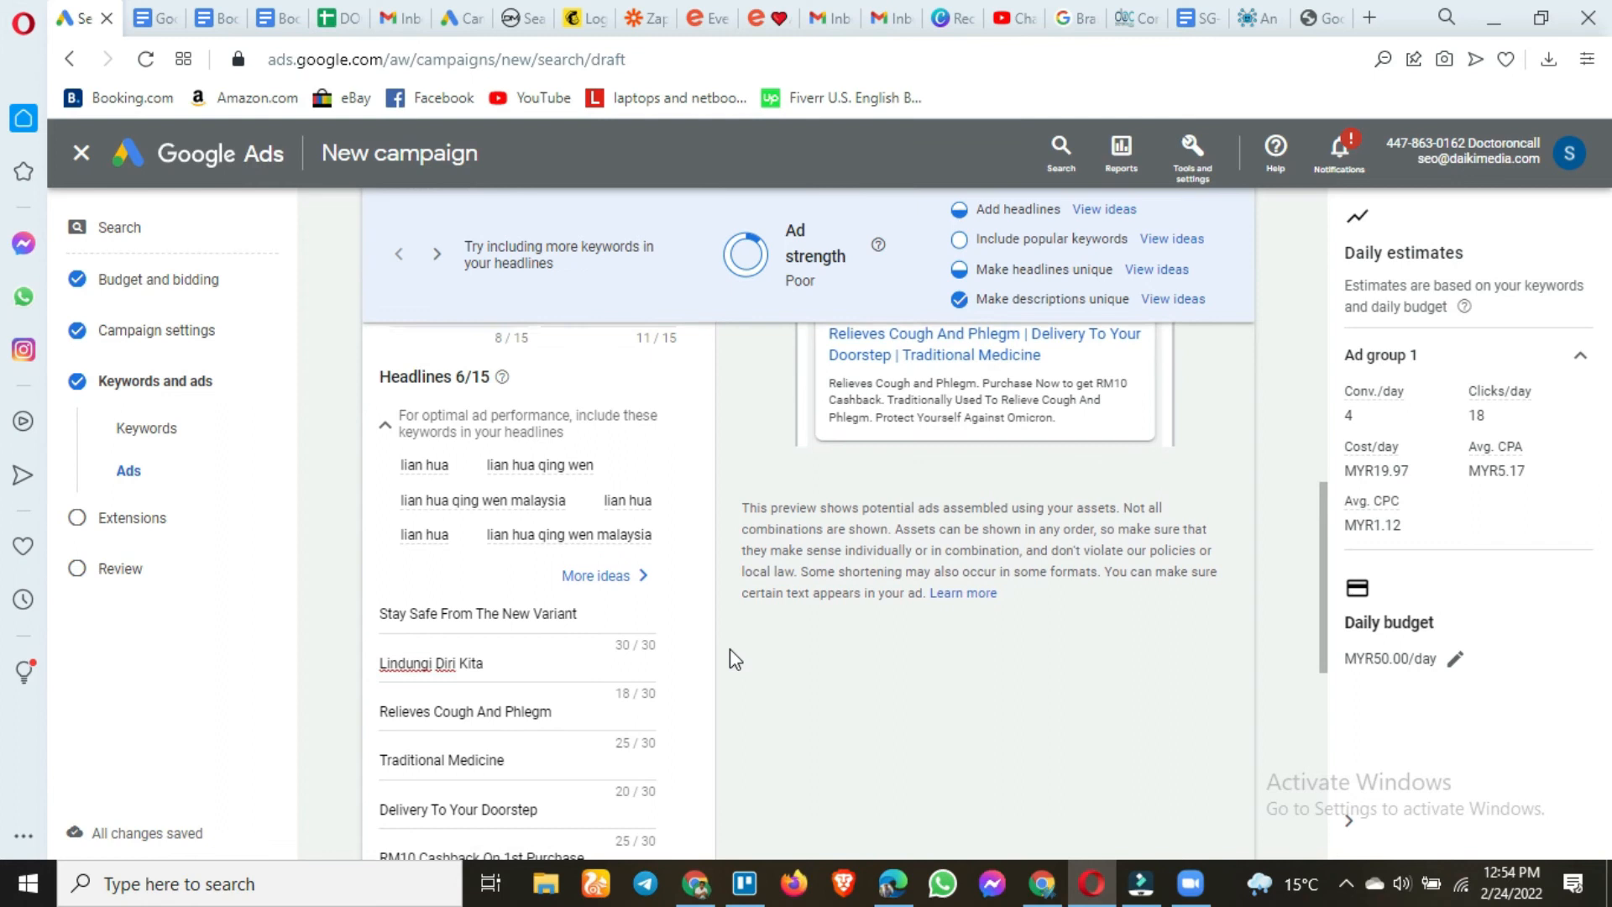
Finish editing the ad and check its summary below the keyword list
{"action": "scroll", "coordinate": [729, 648], "scroll_direction": "down", "scroll_amount": 8}
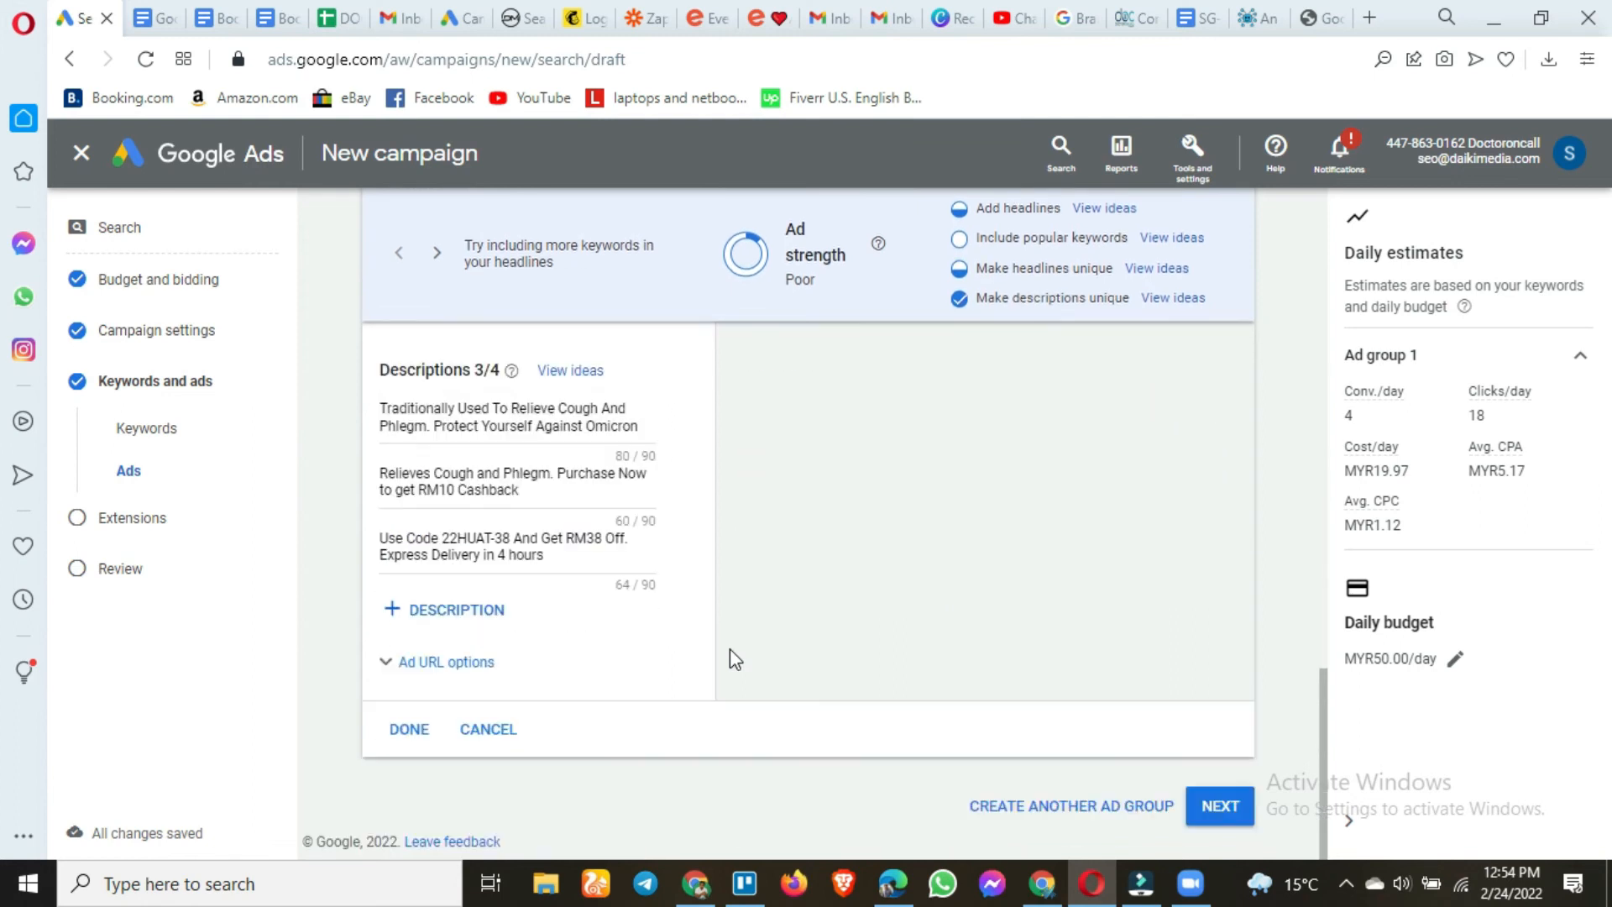
{"action": "left_click", "coordinate": [401, 743]}
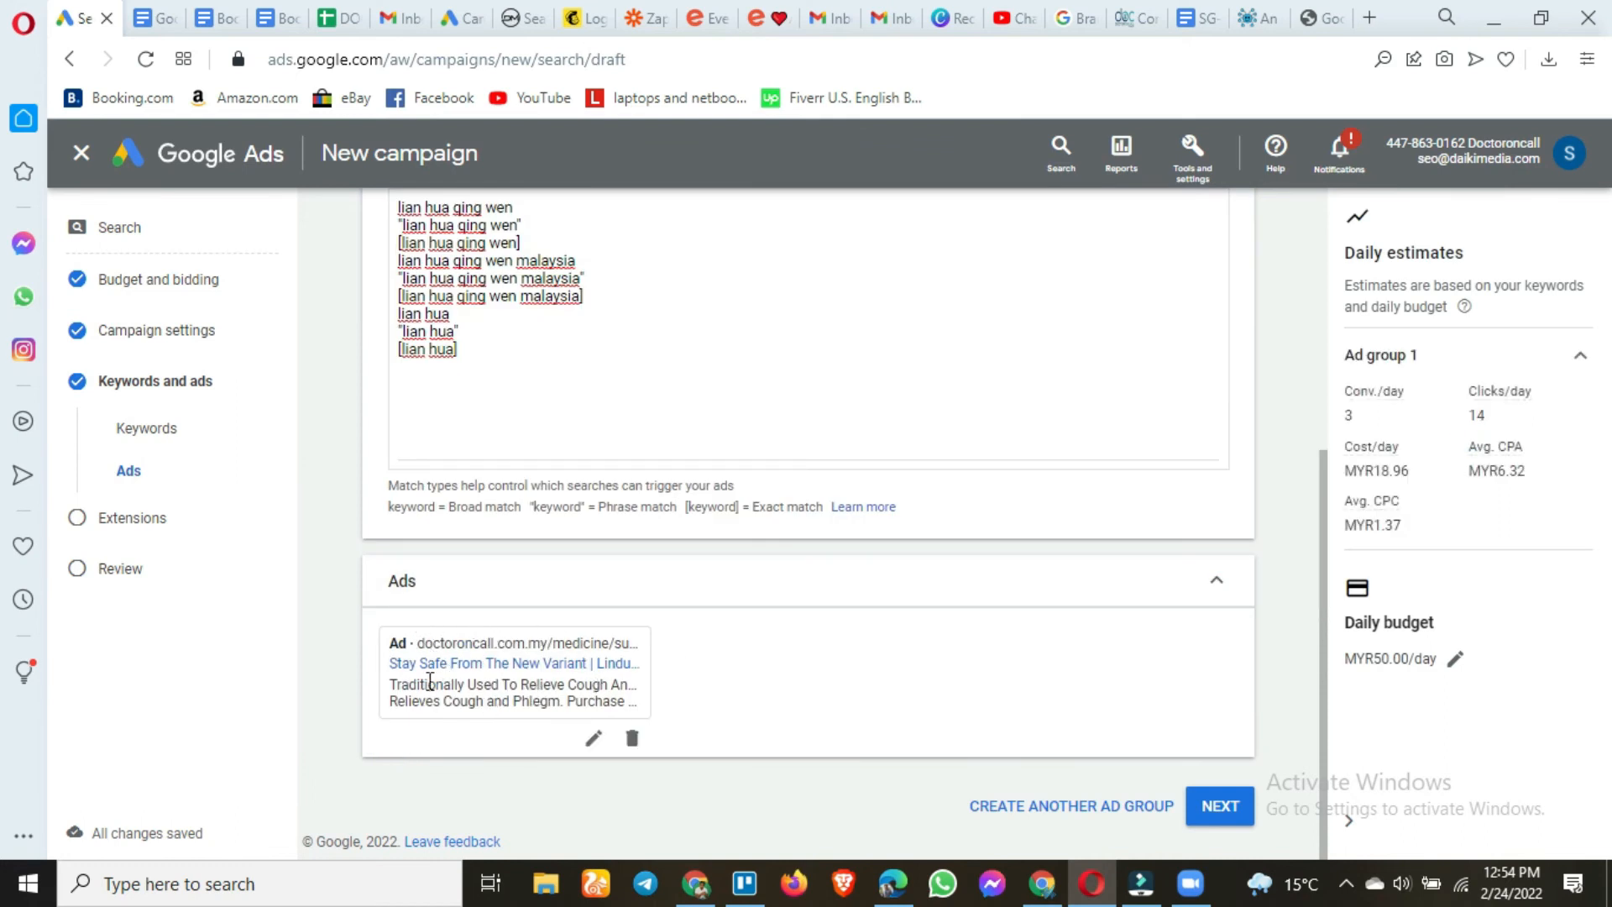
{"action": "scroll", "coordinate": [617, 579], "scroll_direction": "up", "scroll_amount": 1}
{"action": "scroll", "coordinate": [614, 576], "scroll_direction": "down", "scroll_amount": 2}
Rename the ad group to "lian hua qing wen", copying the name from the first keyword in the list
{"action": "scroll", "coordinate": [615, 576], "scroll_direction": "up", "scroll_amount": 5}
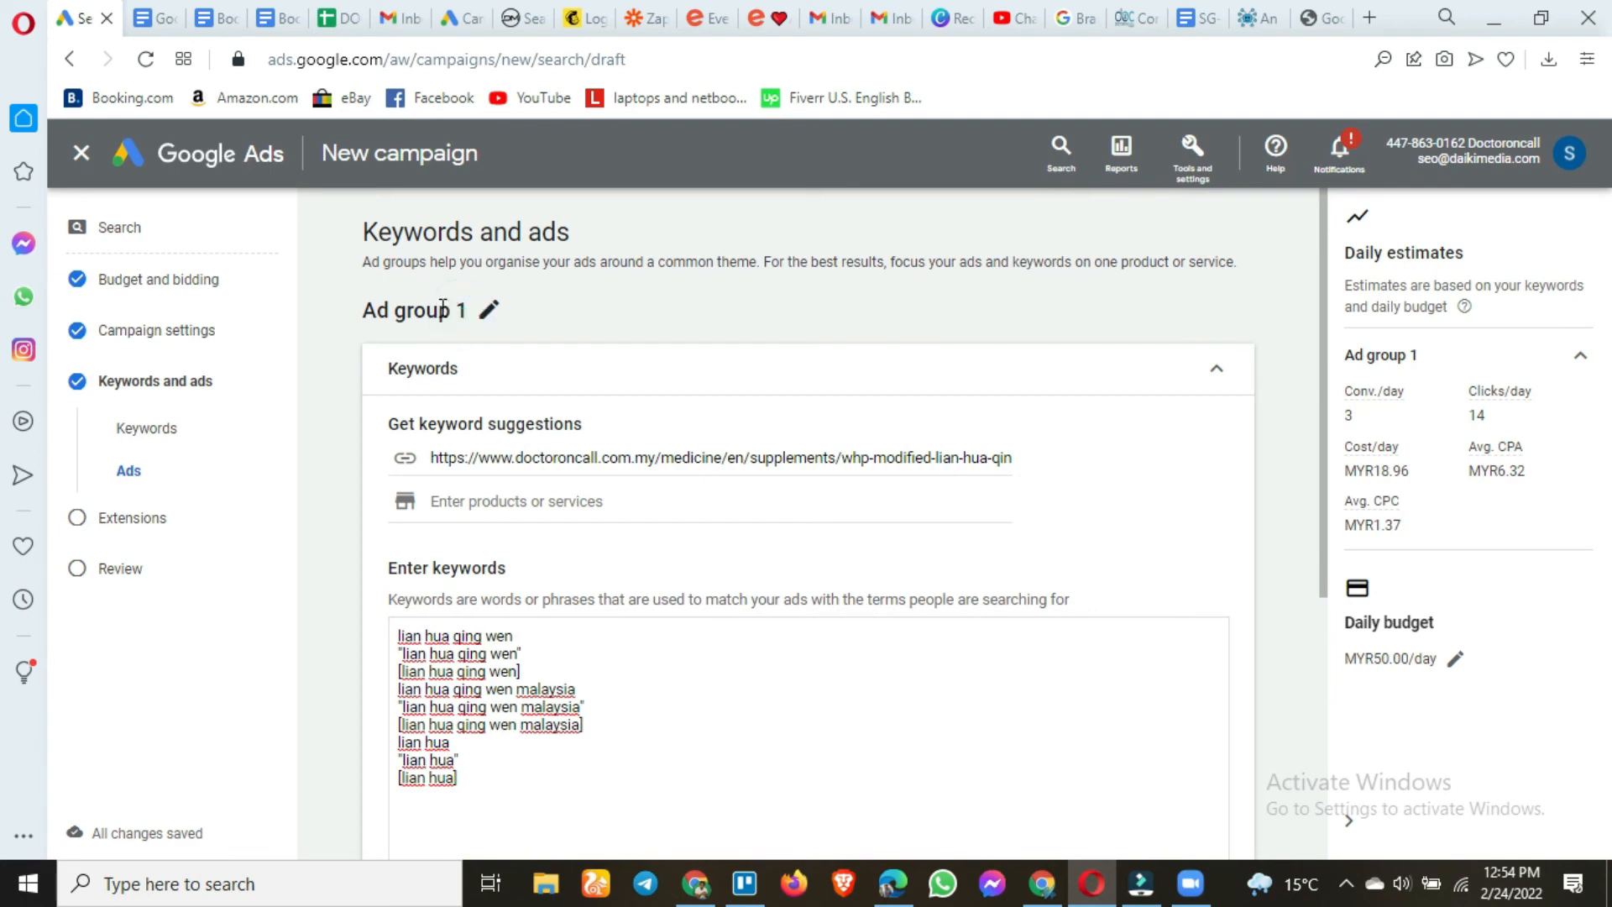
{"action": "left_click", "coordinate": [494, 312]}
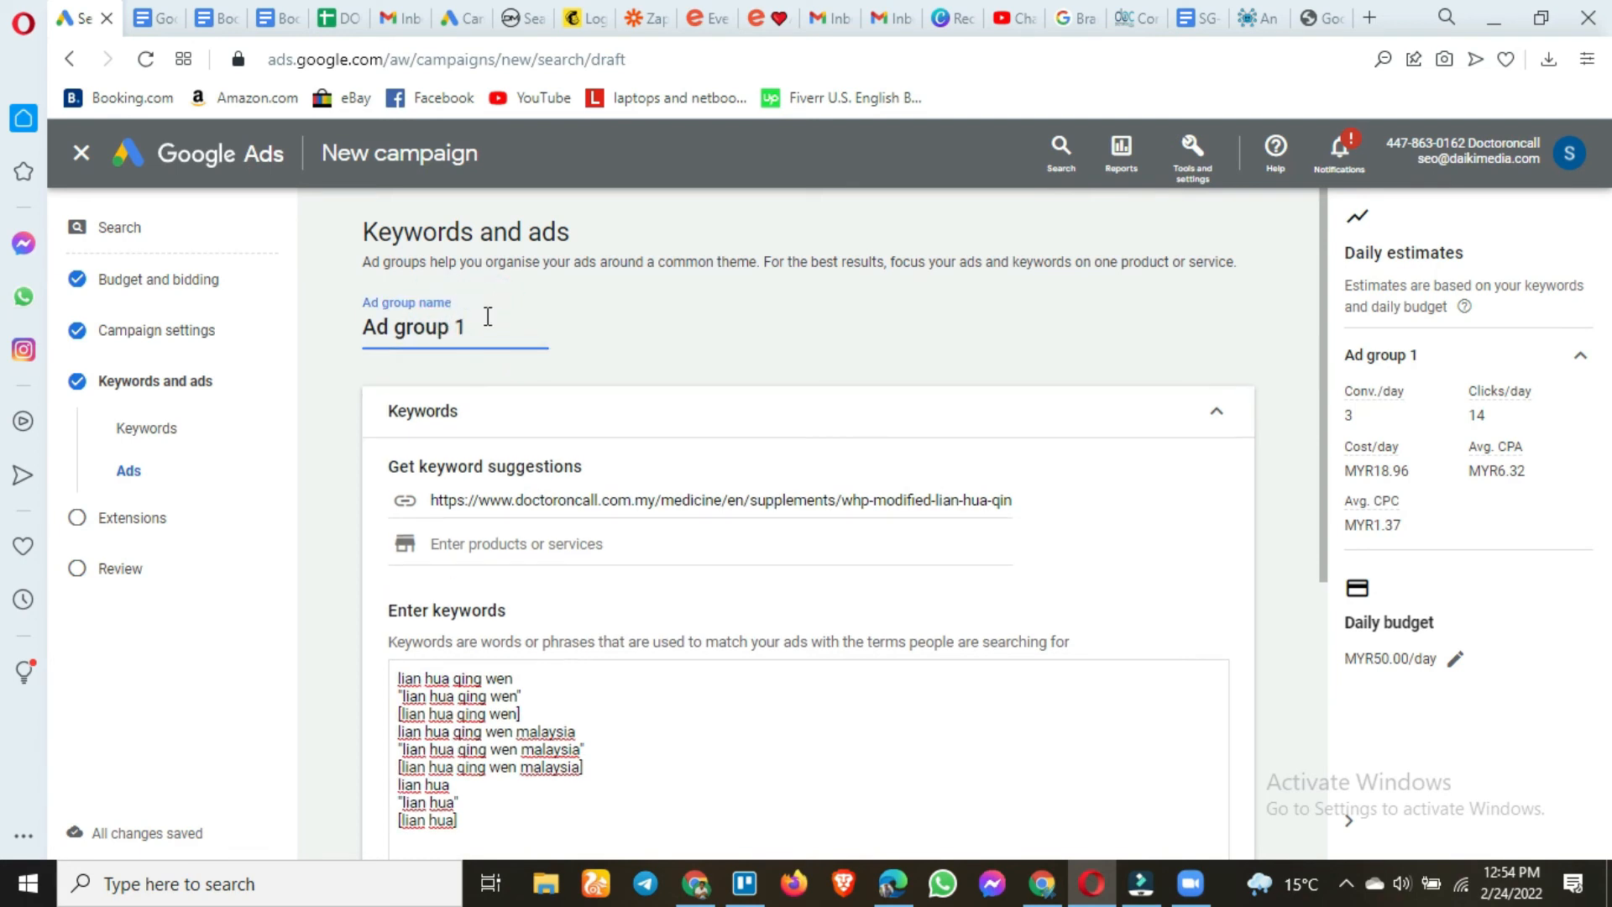
{"action": "left_click_drag", "start_coordinate": [467, 329], "coordinate": [339, 320]}
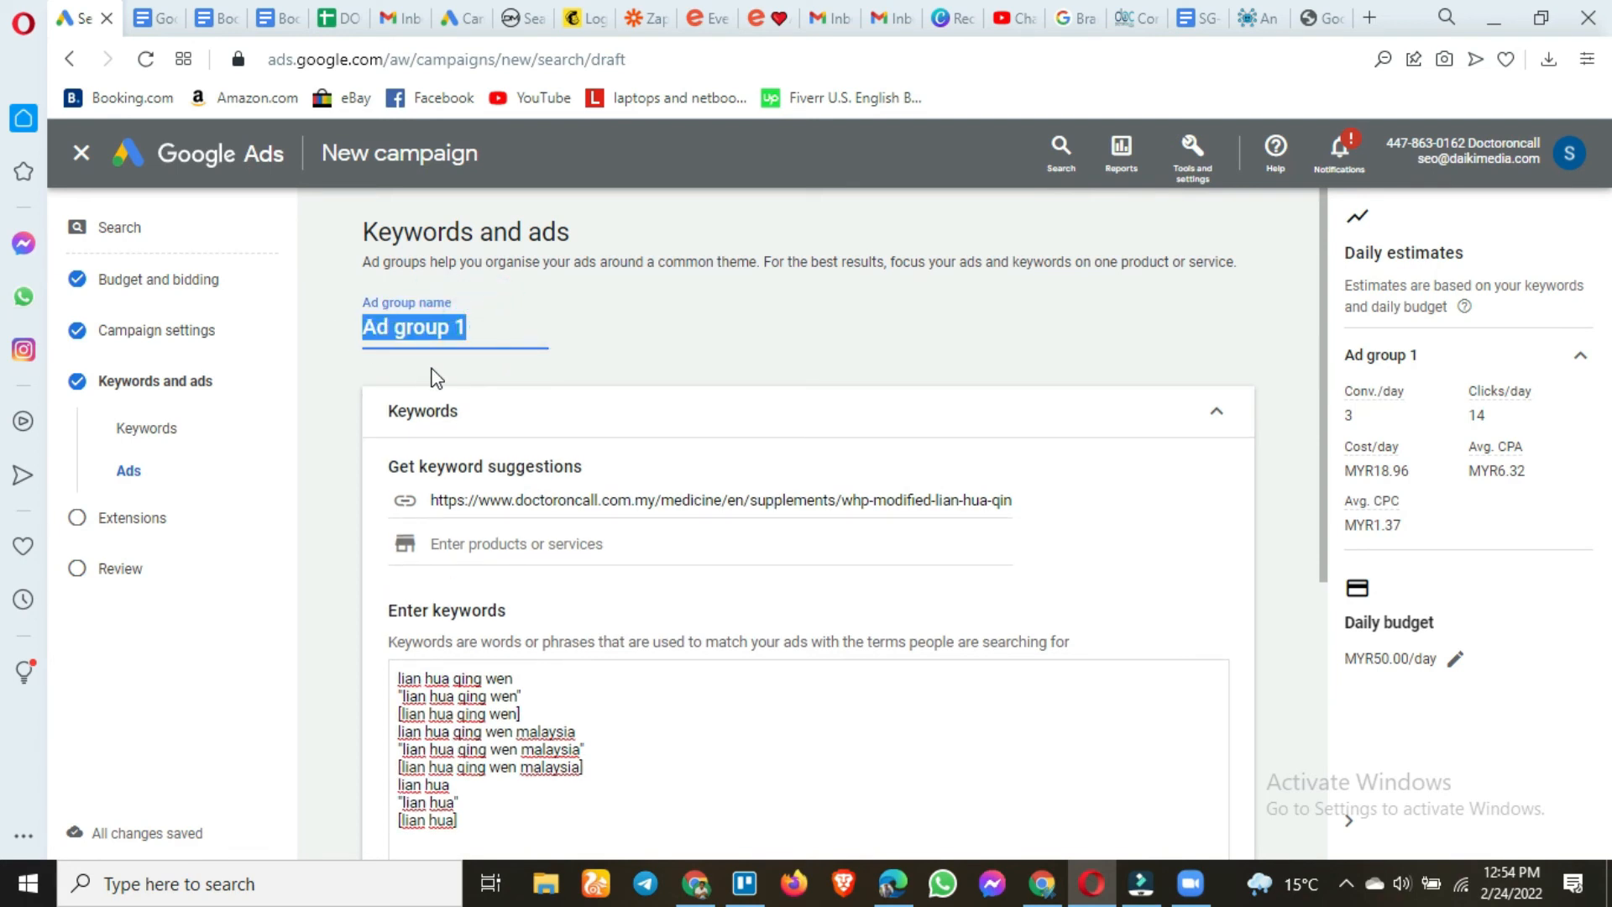
{"action": "left_click", "coordinate": [516, 681]}
{"action": "left_click", "coordinate": [400, 669]}
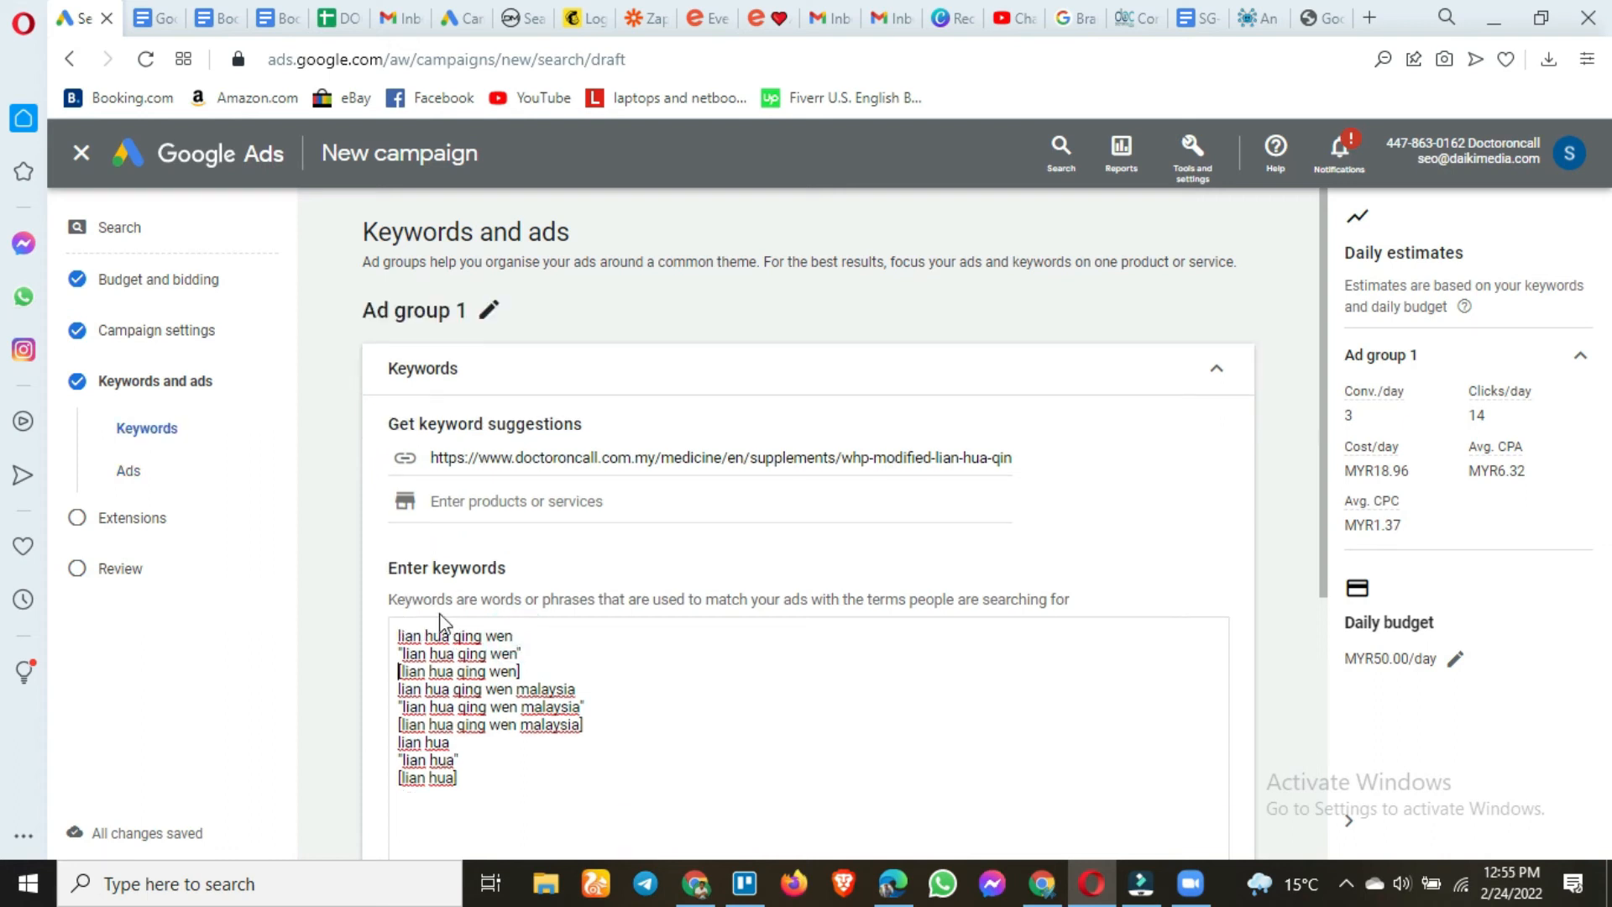
{"action": "left_click_drag", "start_coordinate": [528, 634], "coordinate": [382, 640]}
{"action": "key", "text": "ctrl+c"}
{"action": "left_click", "coordinate": [488, 310]}
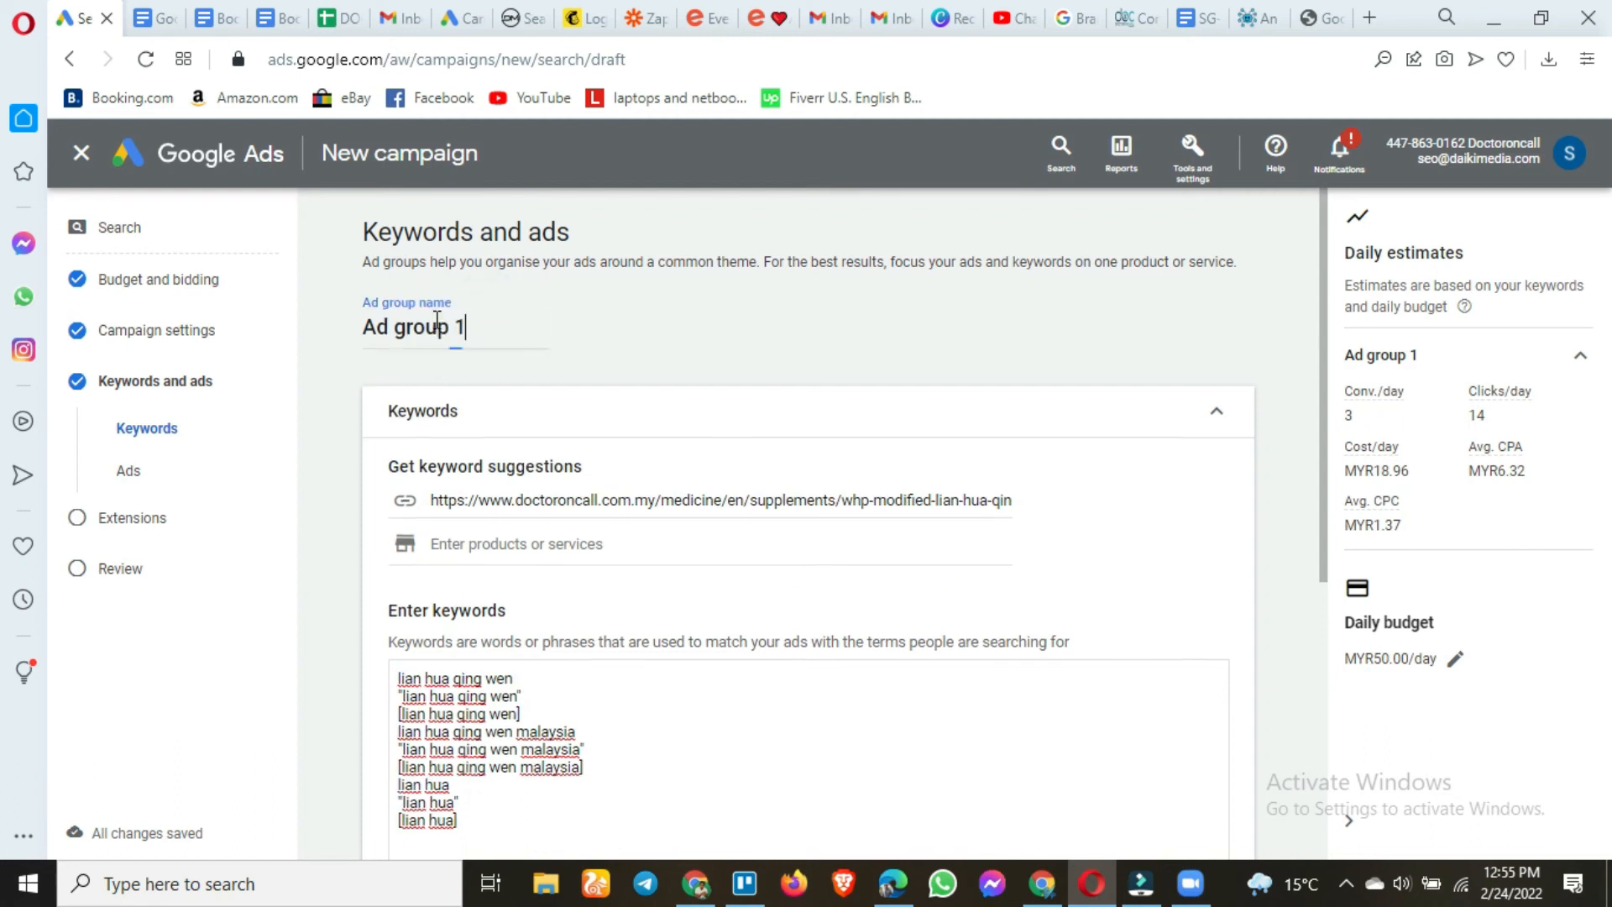
{"action": "key", "text": "ctrl+a"}
{"action": "key", "text": "ctrl+v"}
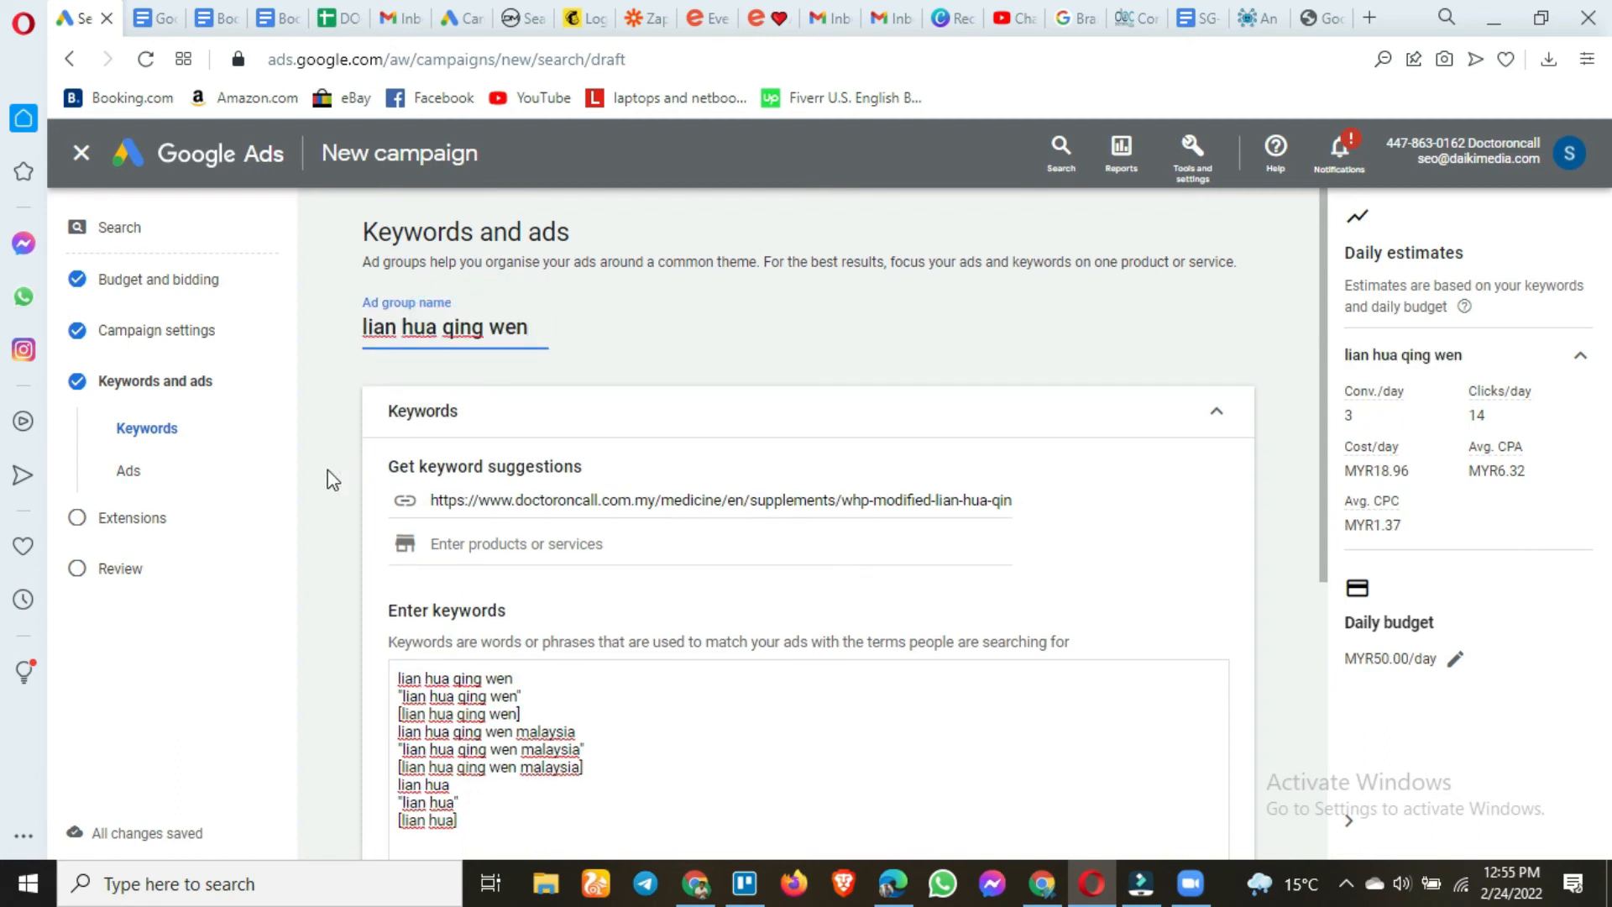
{"action": "left_click", "coordinate": [327, 470]}
Recheck the keyword list and ad summary, and create another ad group in the campaign
{"action": "scroll", "coordinate": [333, 480], "scroll_direction": "down", "scroll_amount": 5}
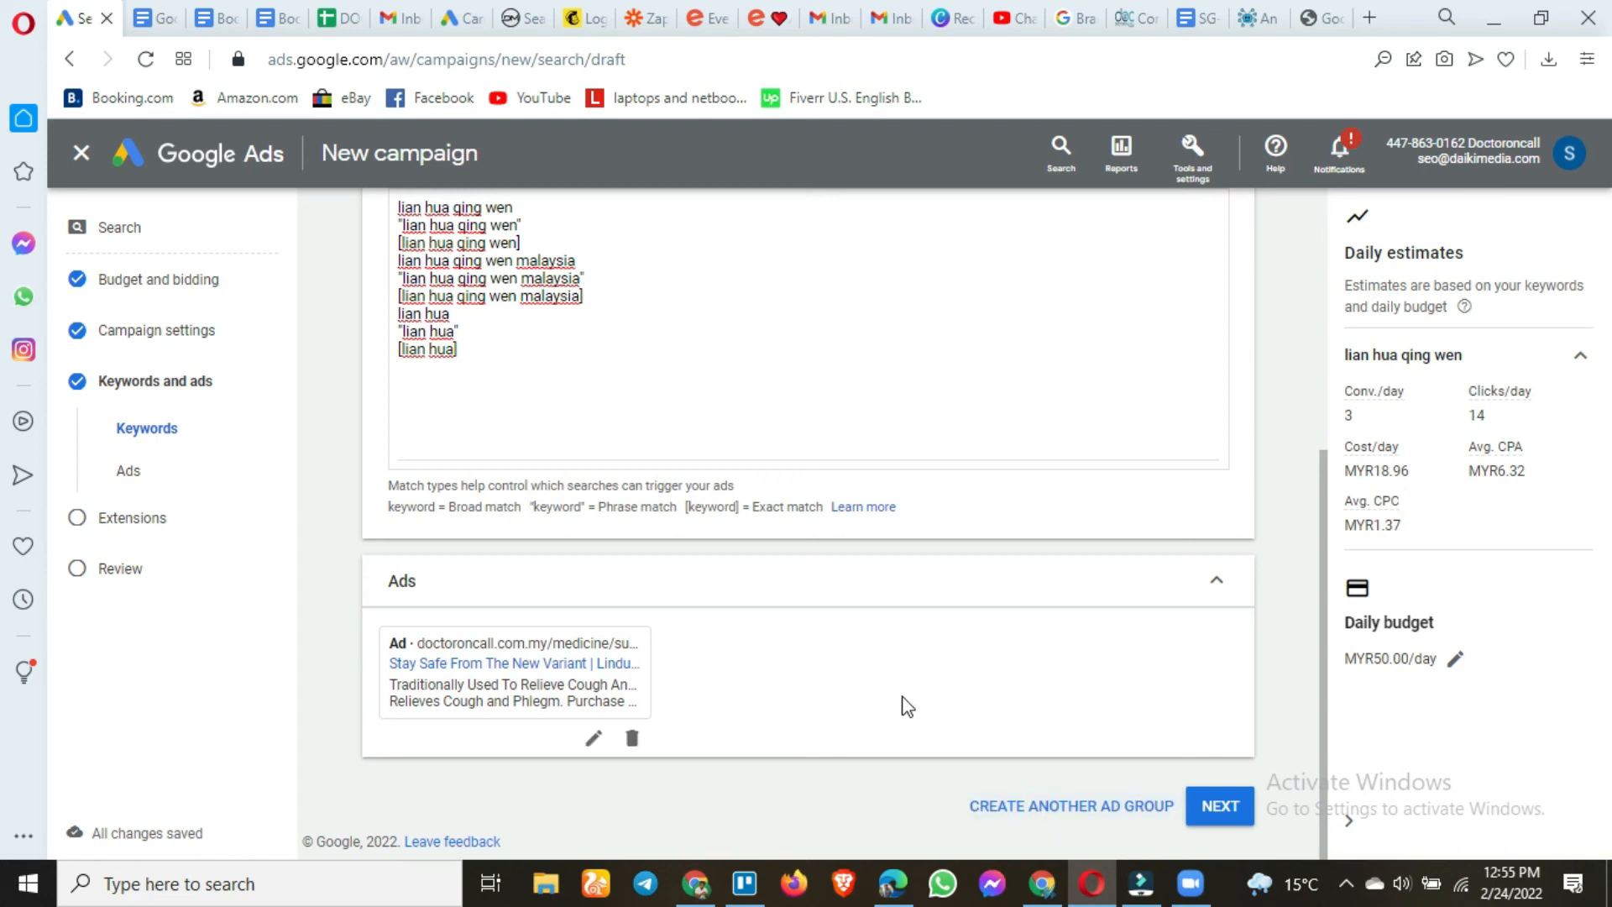
{"action": "scroll", "coordinate": [907, 705], "scroll_direction": "up", "scroll_amount": 3}
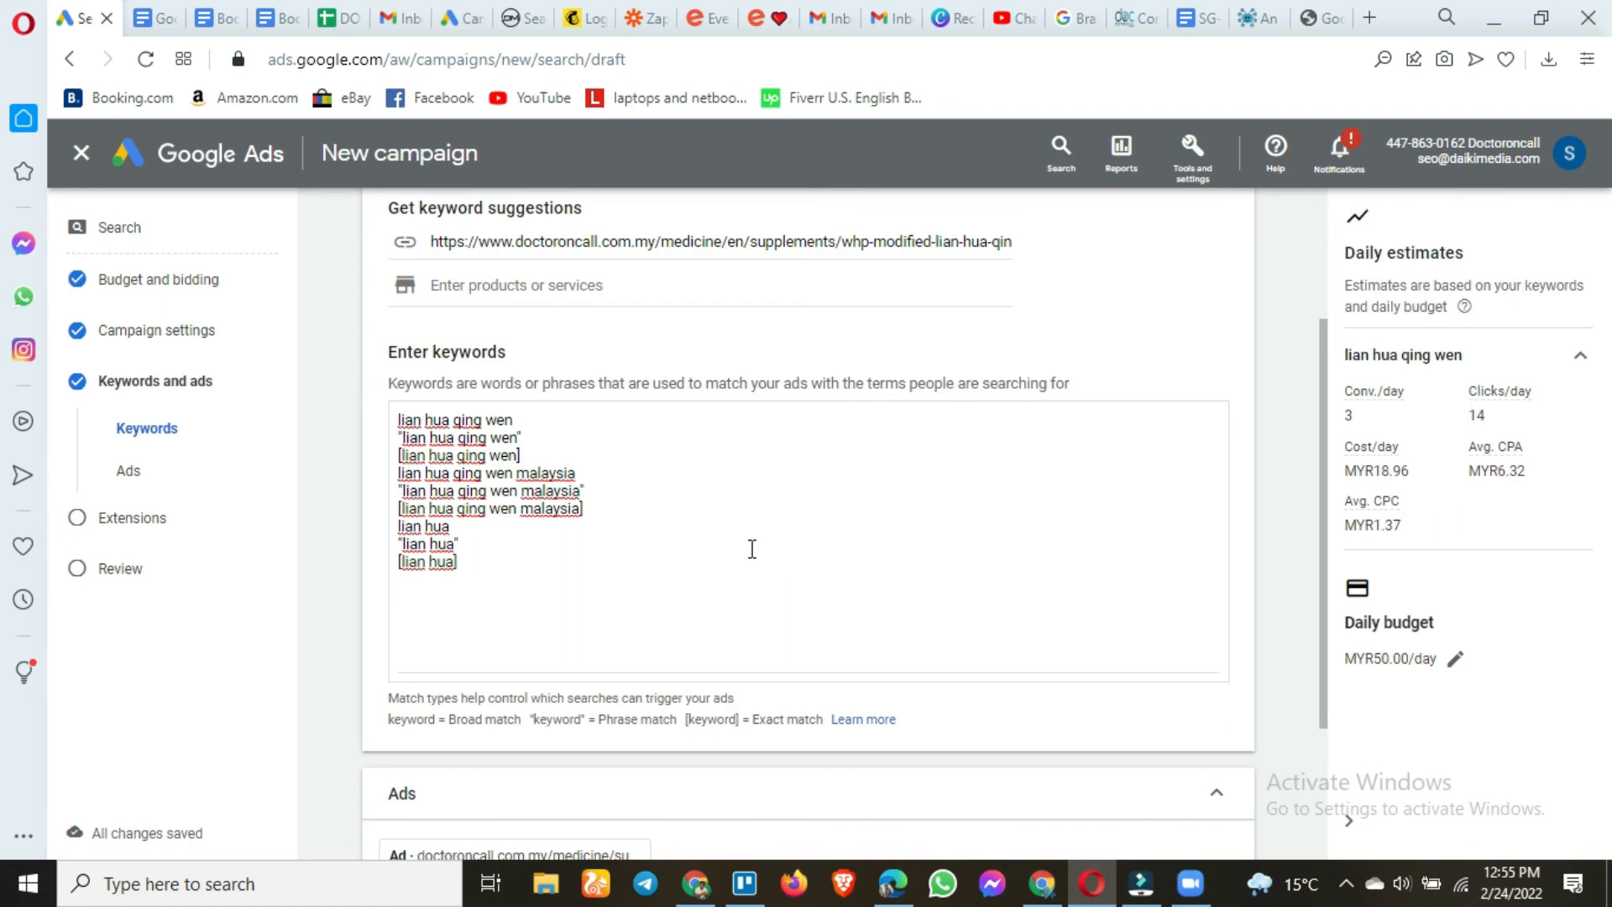
{"action": "scroll", "coordinate": [733, 549], "scroll_direction": "down", "scroll_amount": 3}
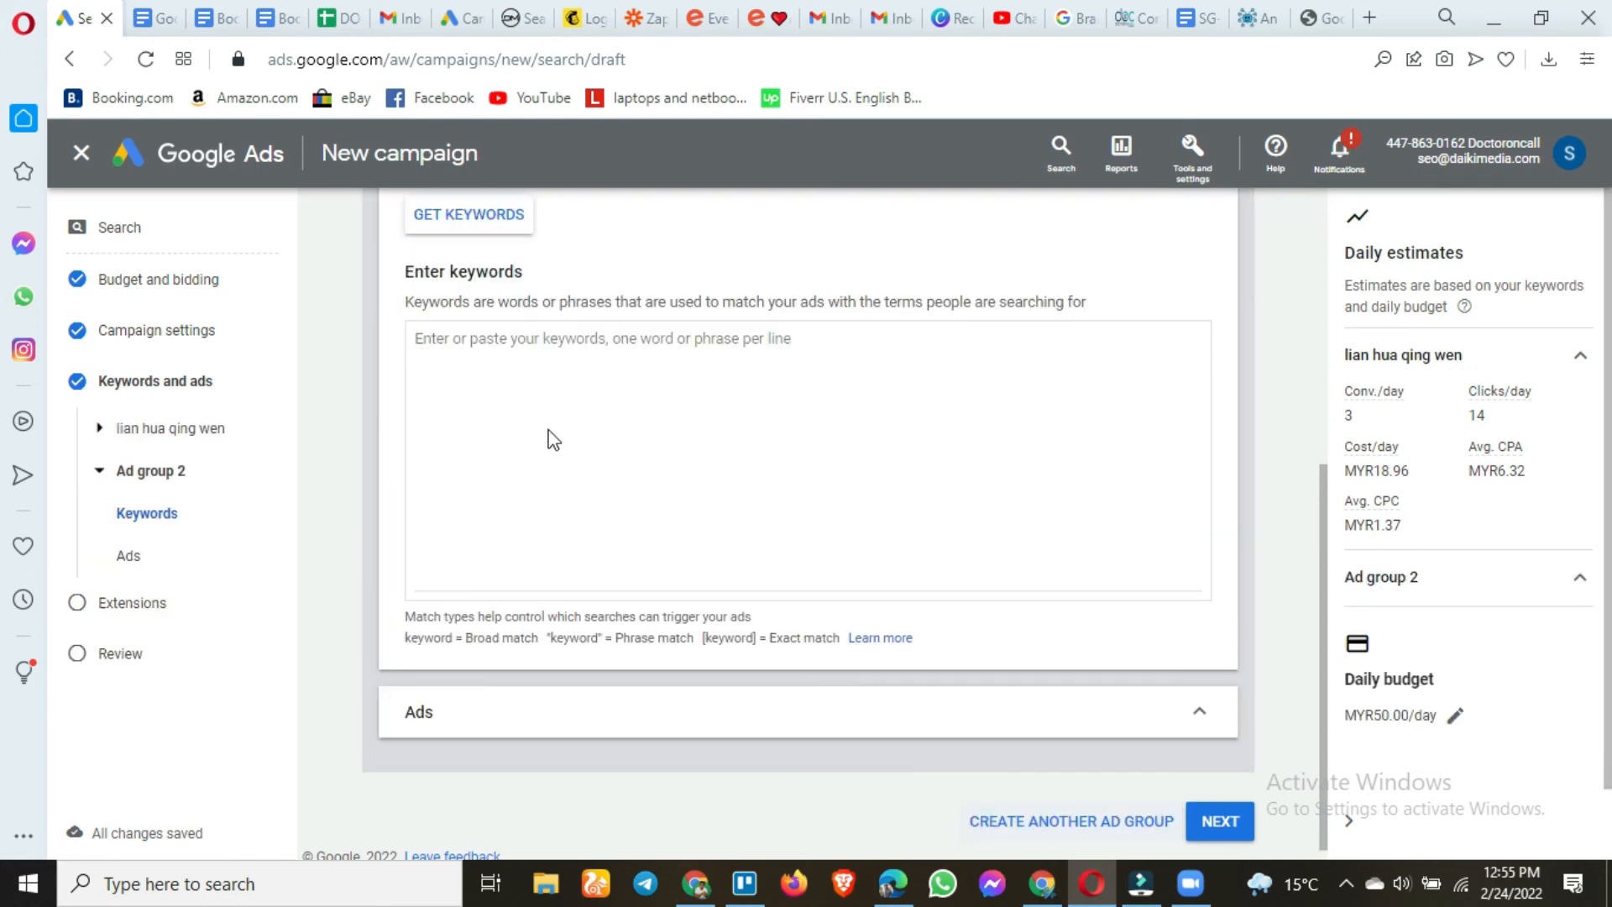
Examine the new ad group's empty keyword box, ad strength section, descriptions and other ad fields
{"action": "scroll", "coordinate": [601, 472], "scroll_direction": "up", "scroll_amount": 3}
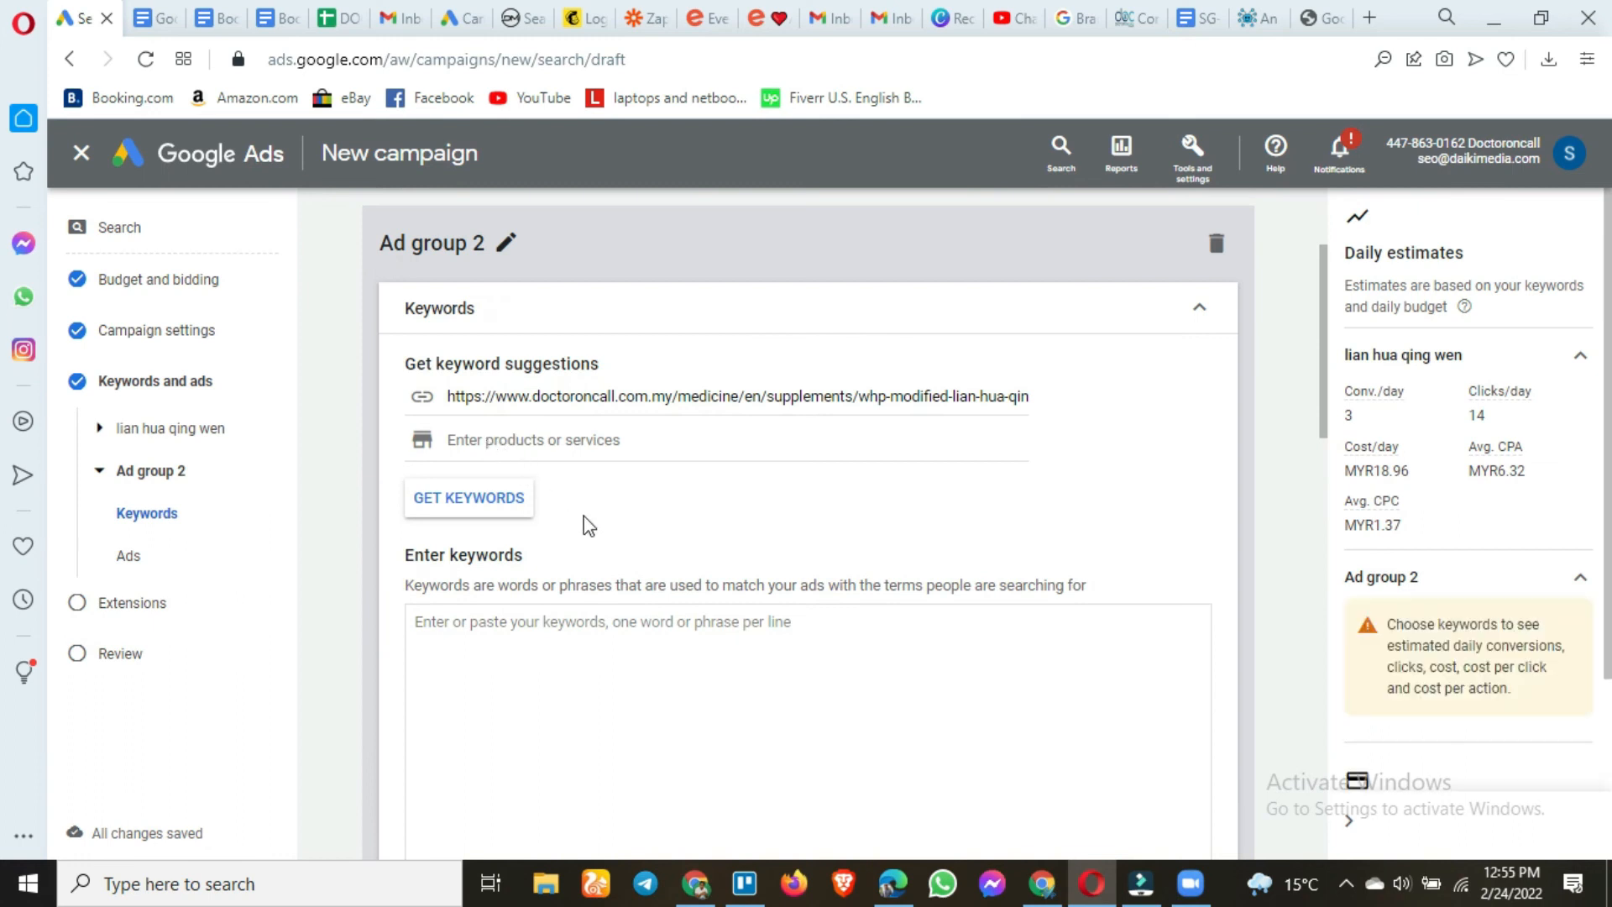
{"action": "scroll", "coordinate": [579, 554], "scroll_direction": "down", "scroll_amount": 1}
{"action": "scroll", "coordinate": [477, 605], "scroll_direction": "down", "scroll_amount": 1}
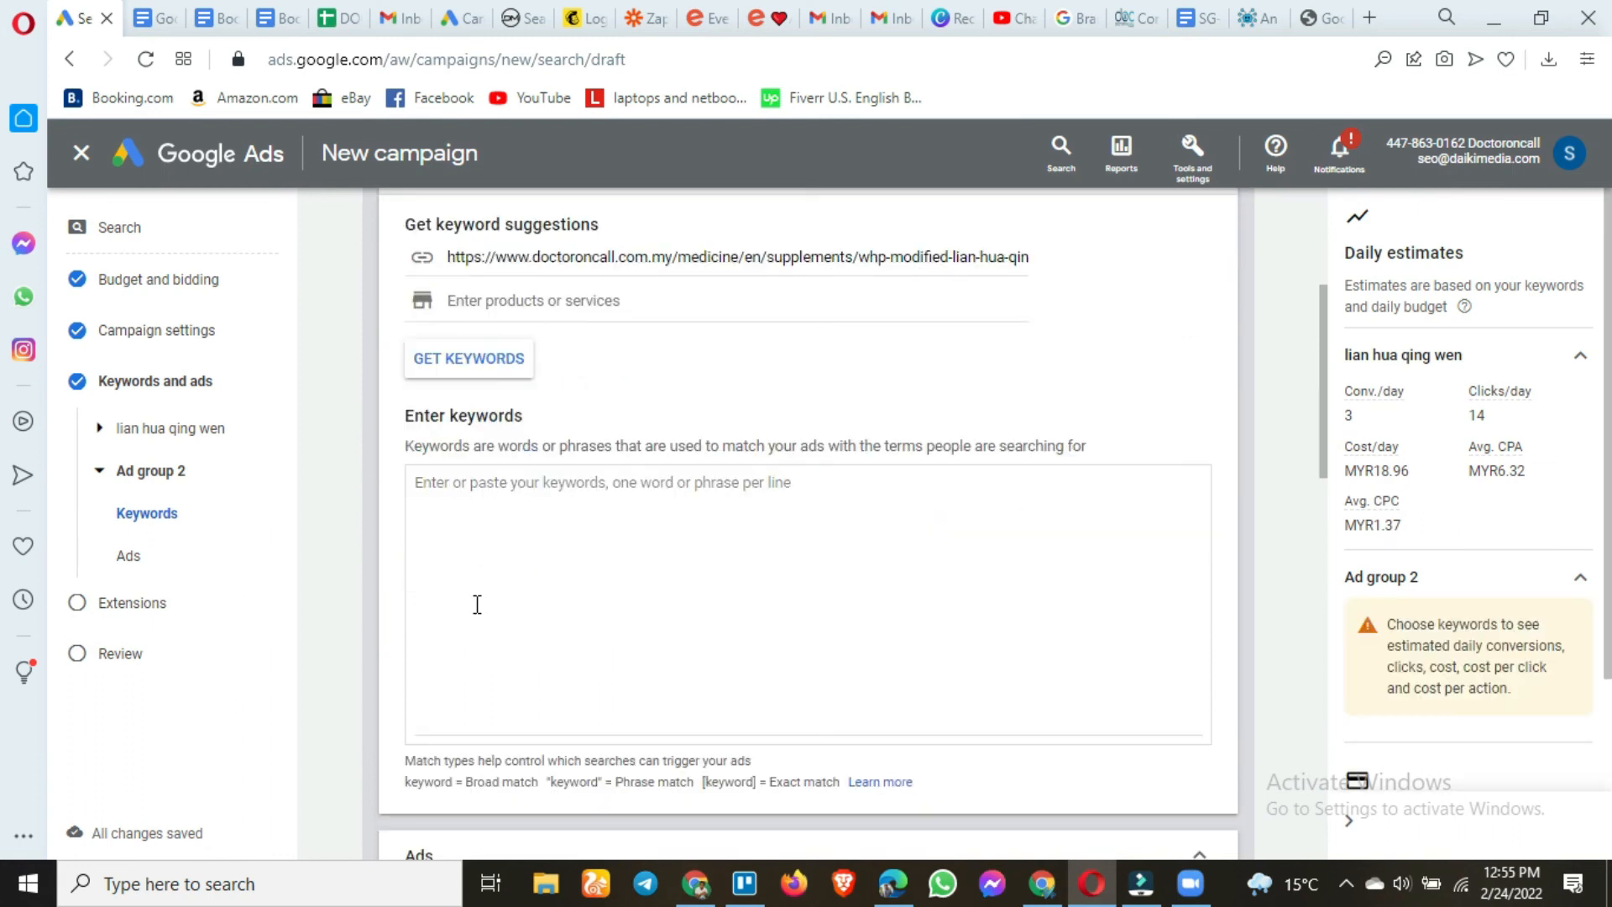
{"action": "scroll", "coordinate": [477, 605], "scroll_direction": "down", "scroll_amount": 5}
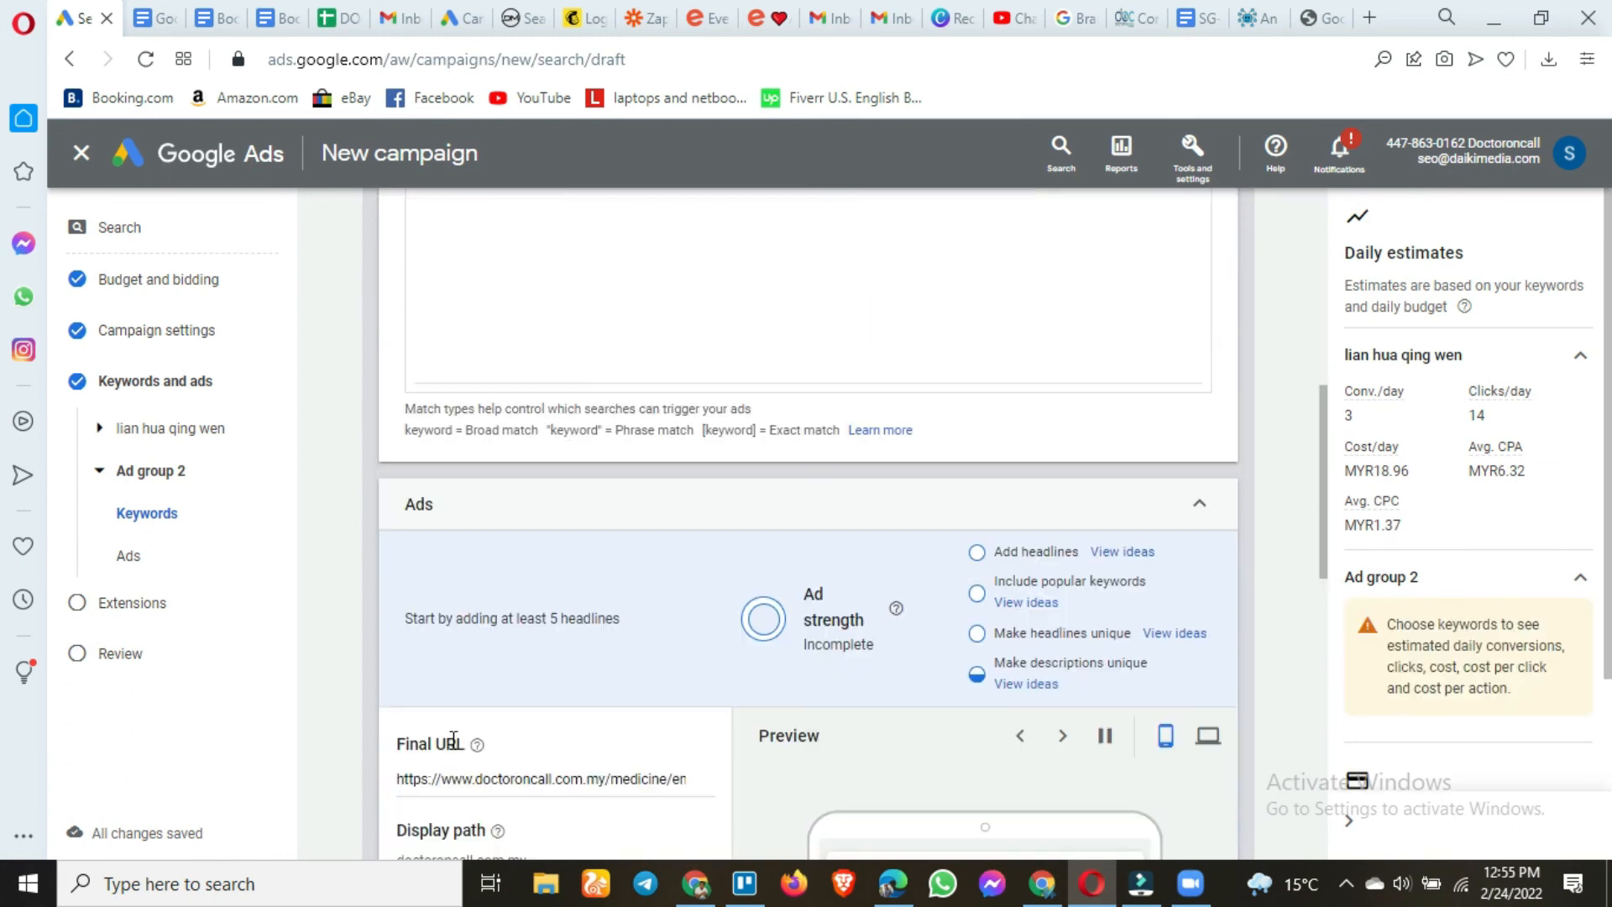
{"action": "scroll", "coordinate": [466, 743], "scroll_direction": "down", "scroll_amount": 6}
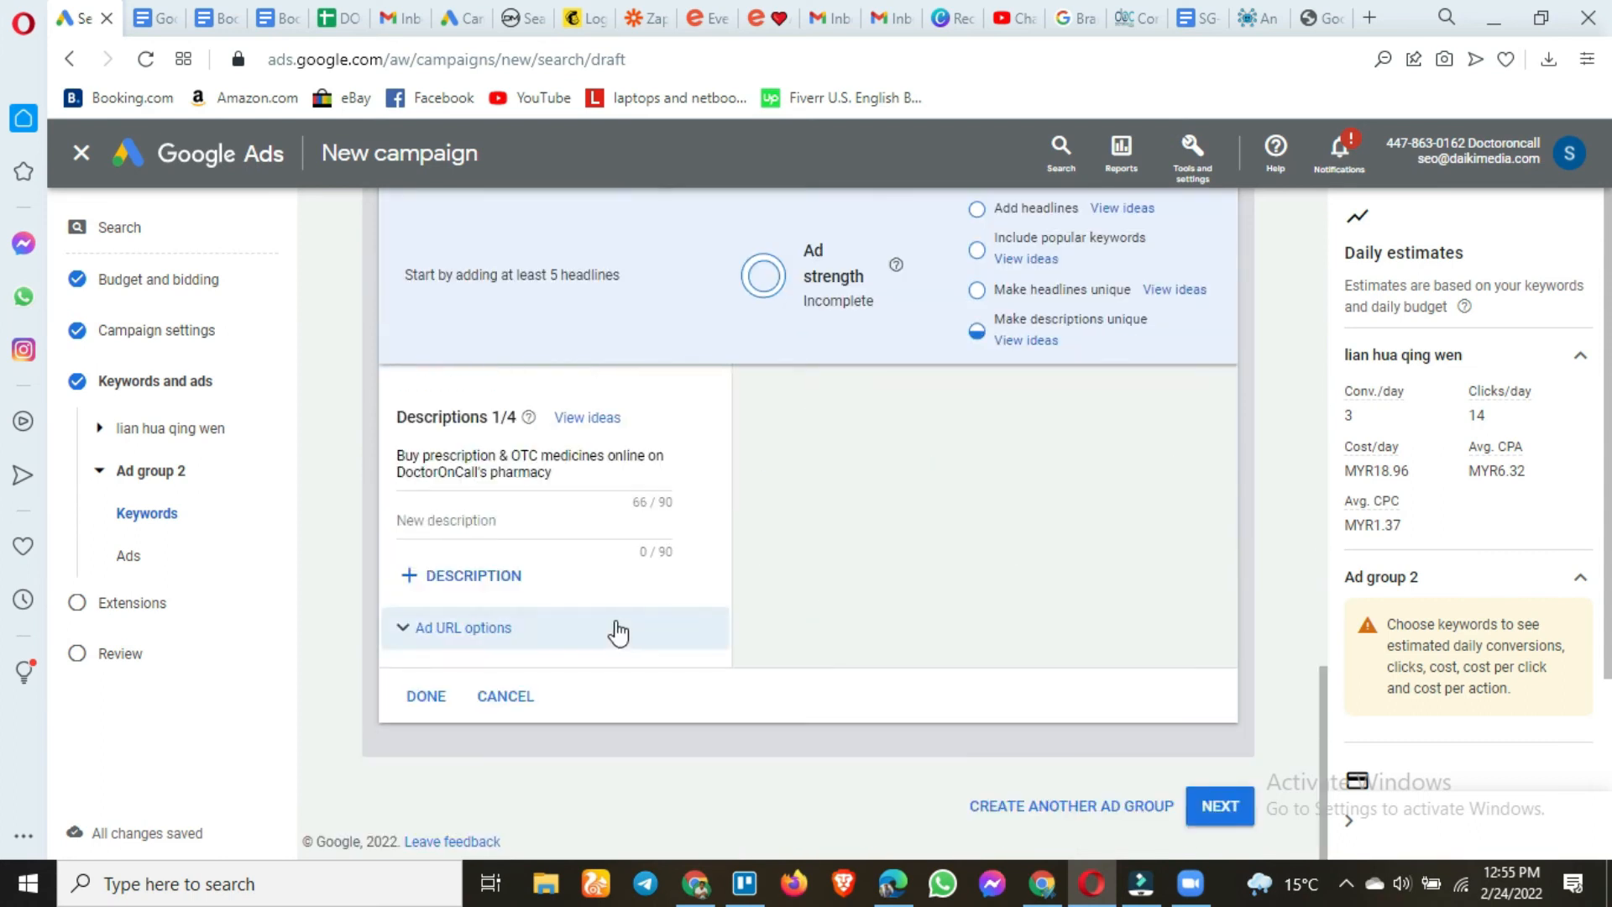
{"action": "scroll", "coordinate": [618, 625], "scroll_direction": "up", "scroll_amount": 10}
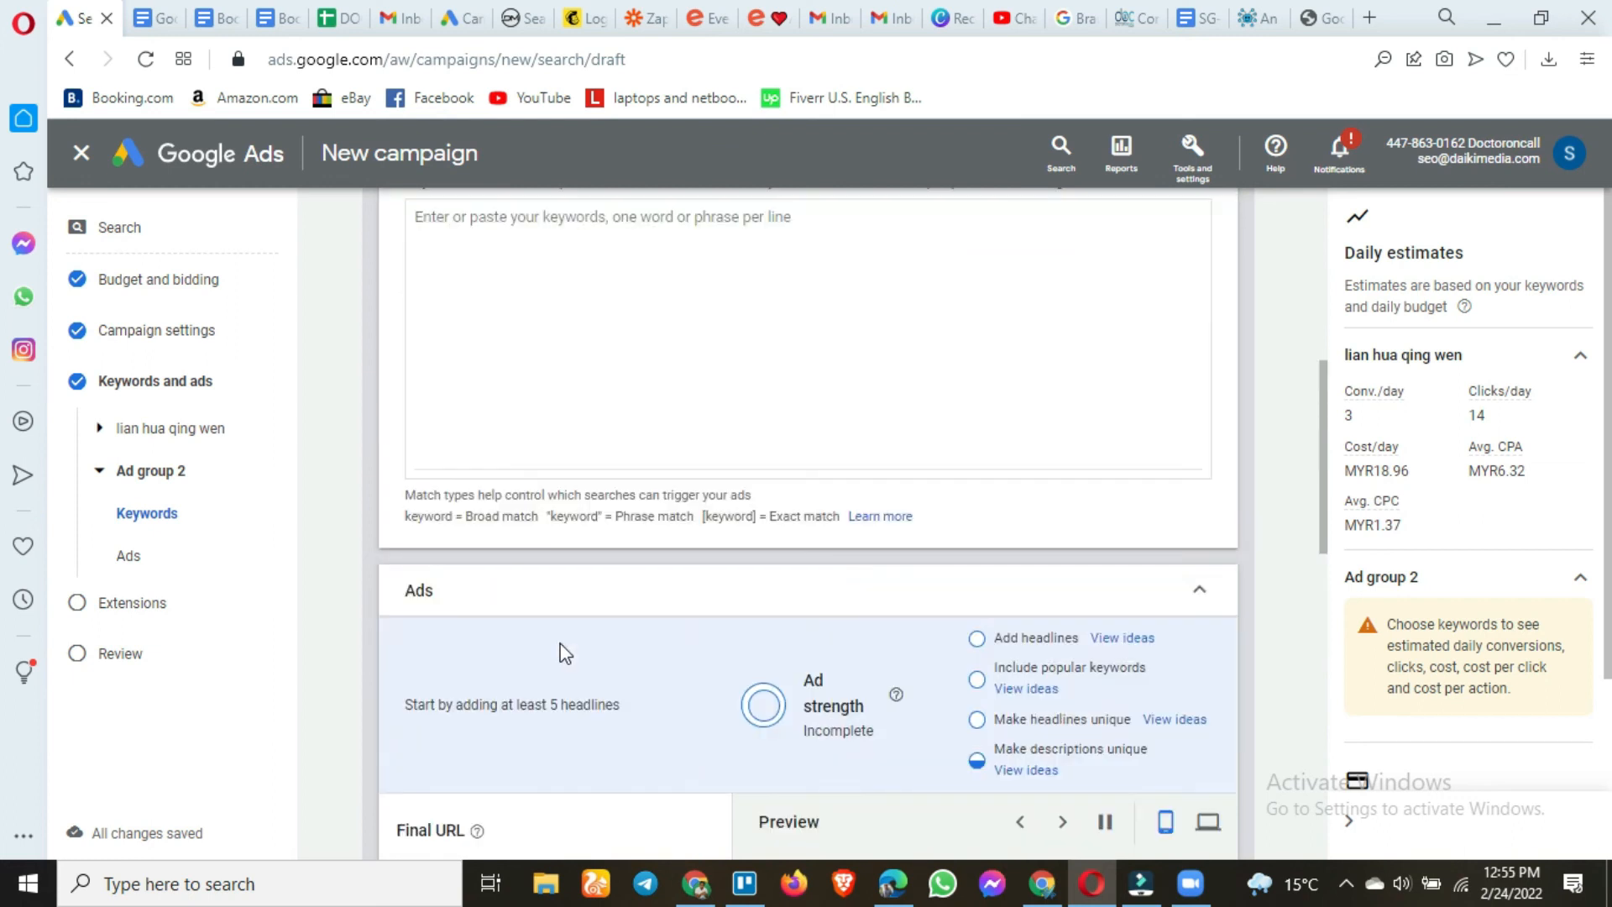
{"action": "scroll", "coordinate": [847, 596], "scroll_direction": "up", "scroll_amount": 5}
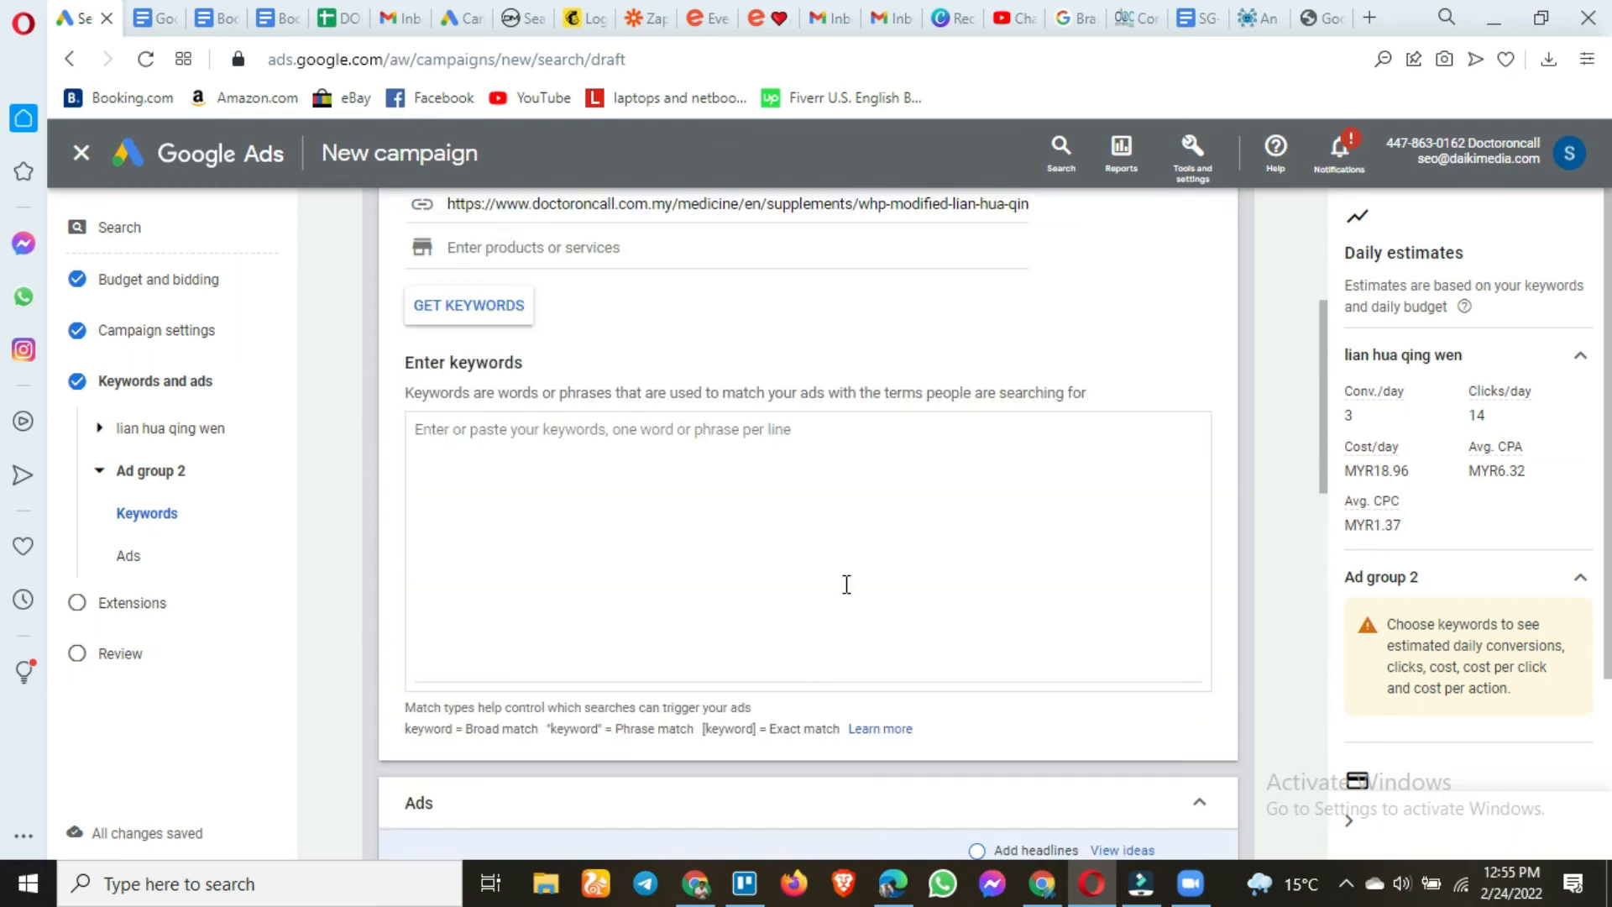
{"action": "scroll", "coordinate": [847, 585], "scroll_direction": "up", "scroll_amount": 1}
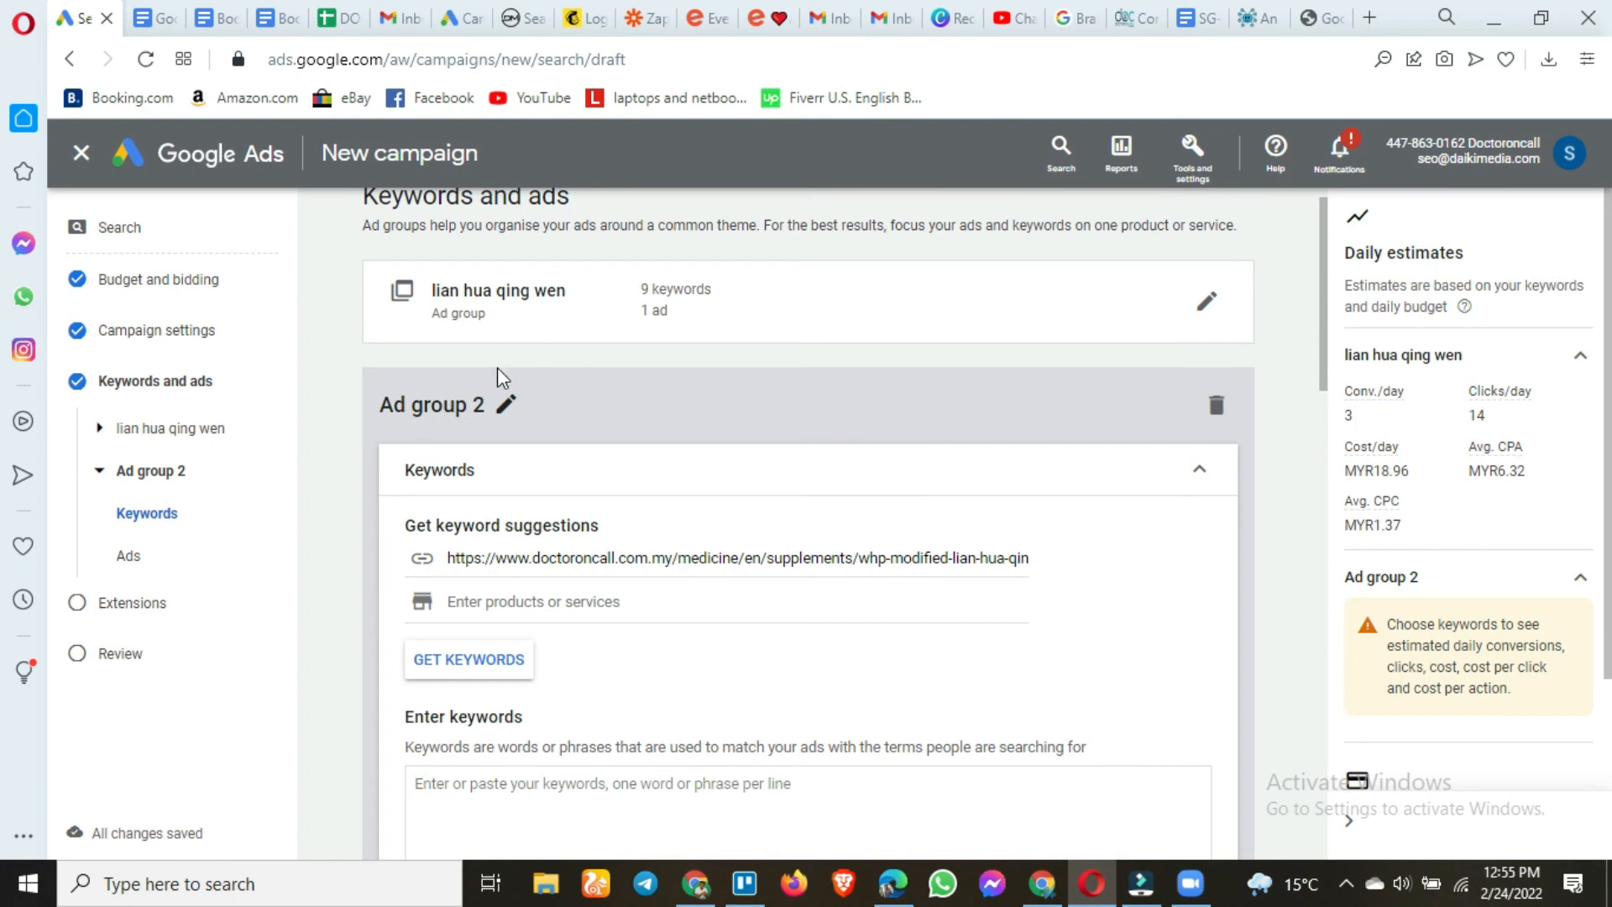
Remove Ad group 2 from the campaign and continue to the extensions stage
{"action": "left_click", "coordinate": [1219, 406]}
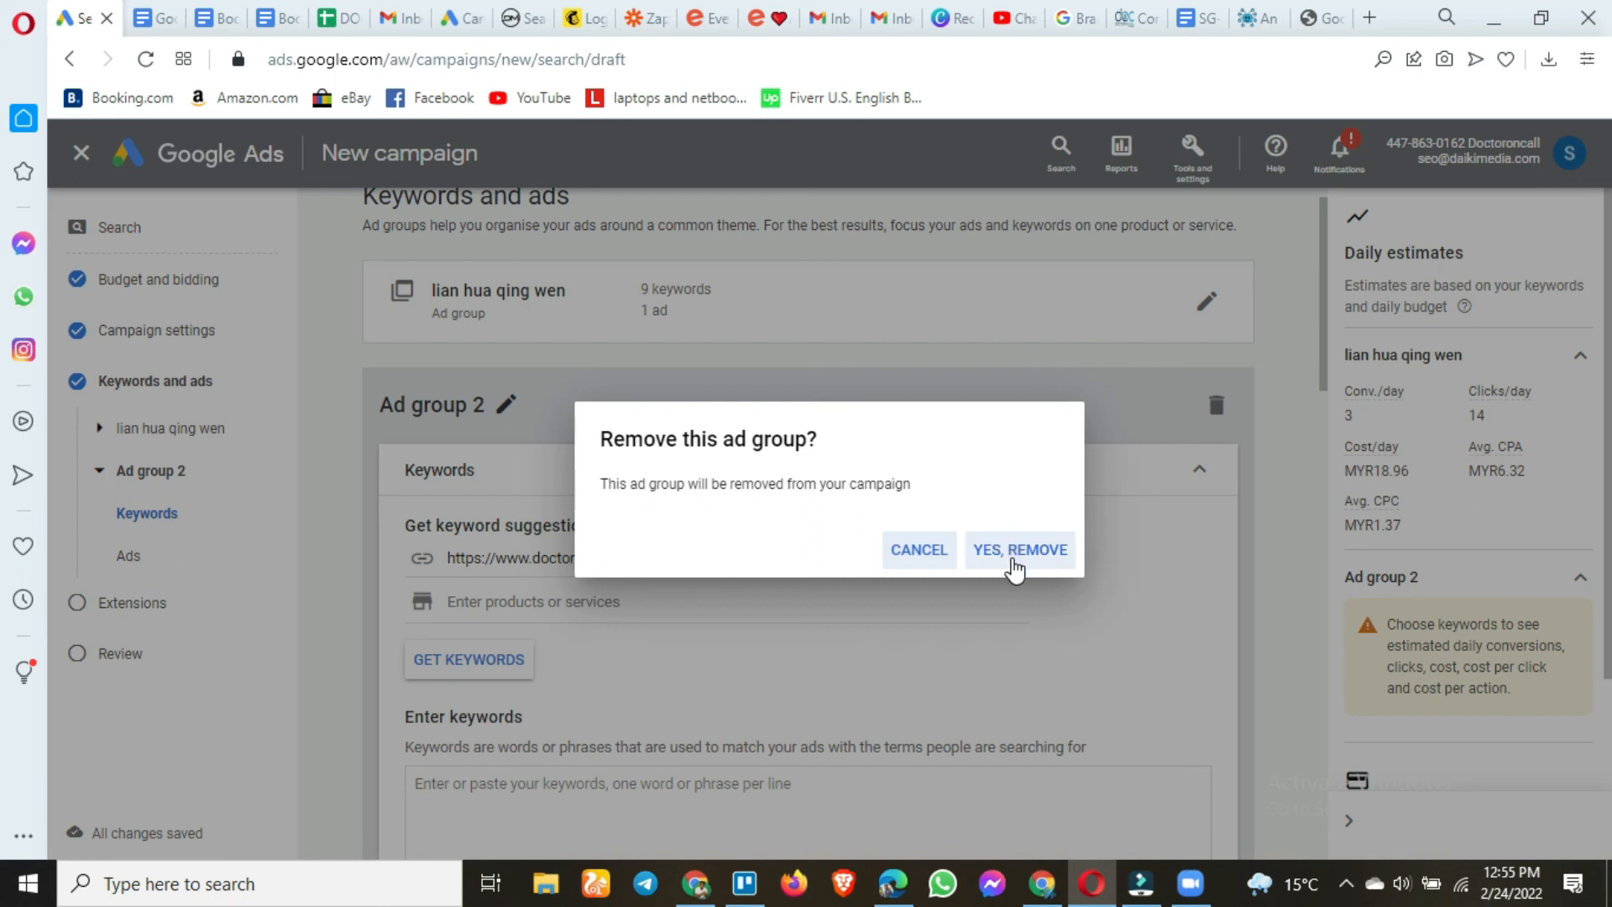
{"action": "left_click", "coordinate": [1016, 555]}
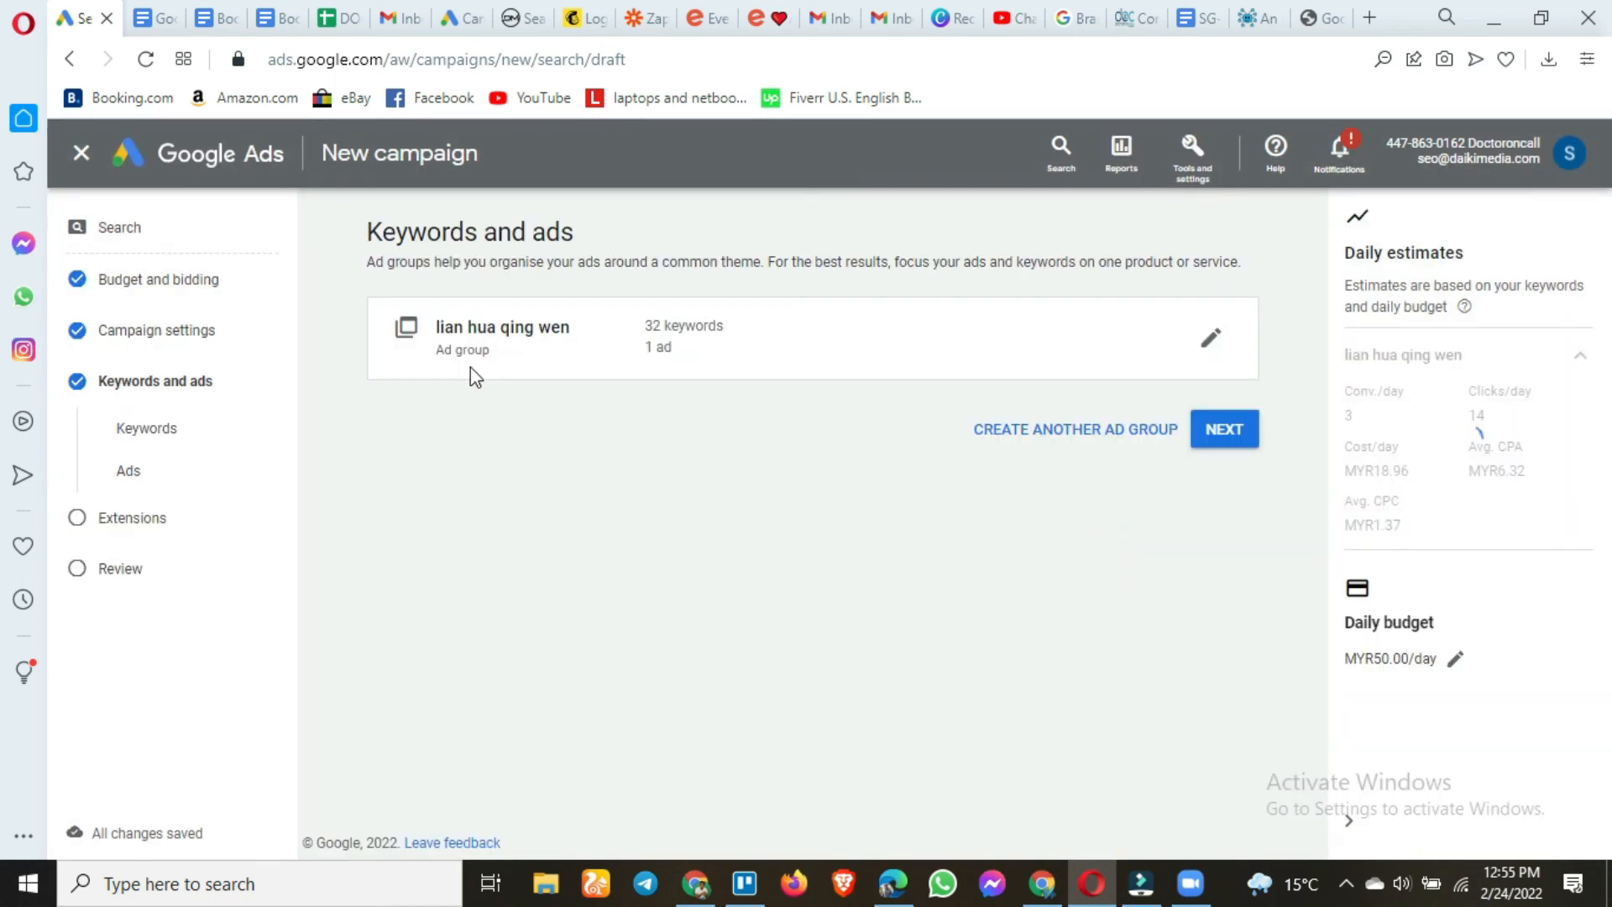
{"action": "left_click", "coordinate": [1225, 436]}
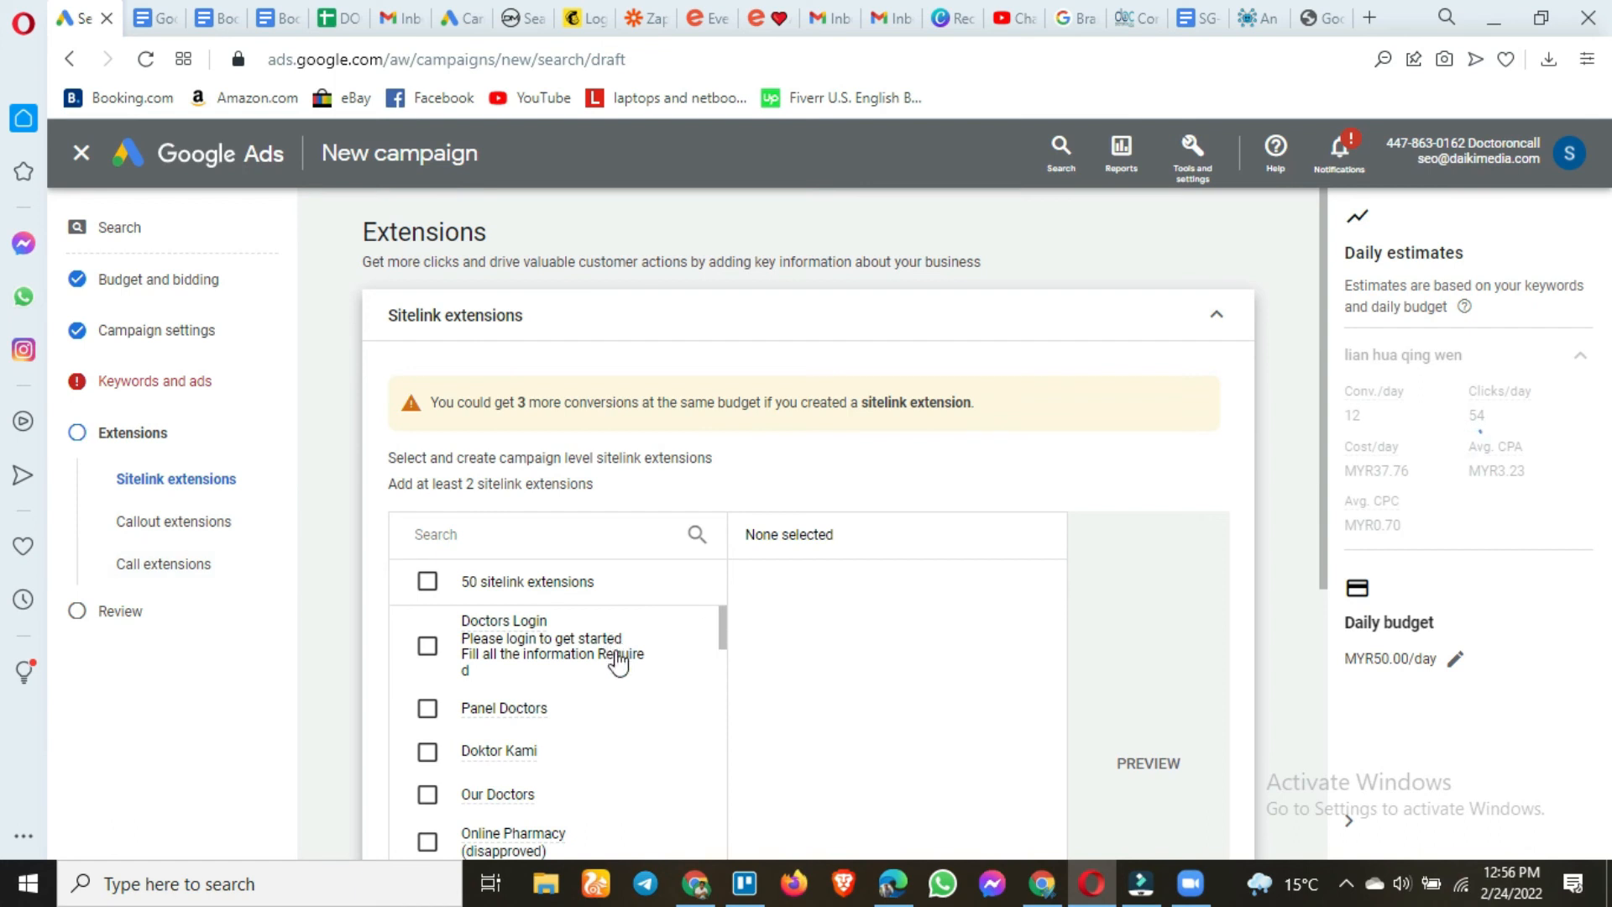
Look through the available sitelink extensions and other extension types, and proceed to the campaign review with none selected
{"action": "scroll", "coordinate": [708, 699], "scroll_direction": "down", "scroll_amount": 3}
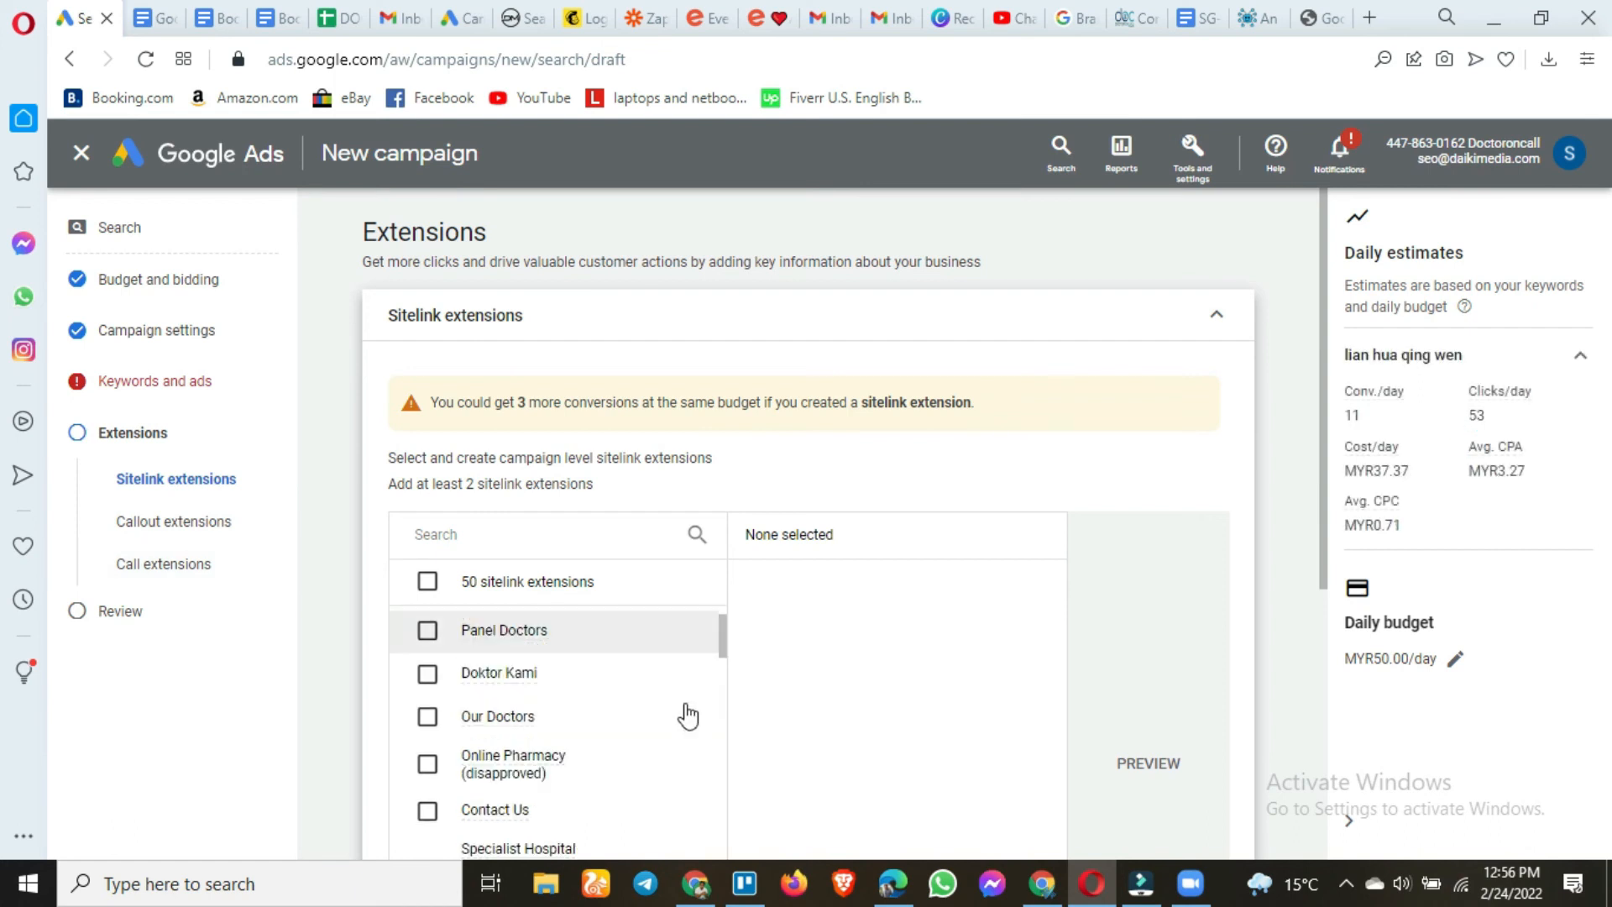
{"action": "scroll", "coordinate": [722, 713], "scroll_direction": "down", "scroll_amount": 5}
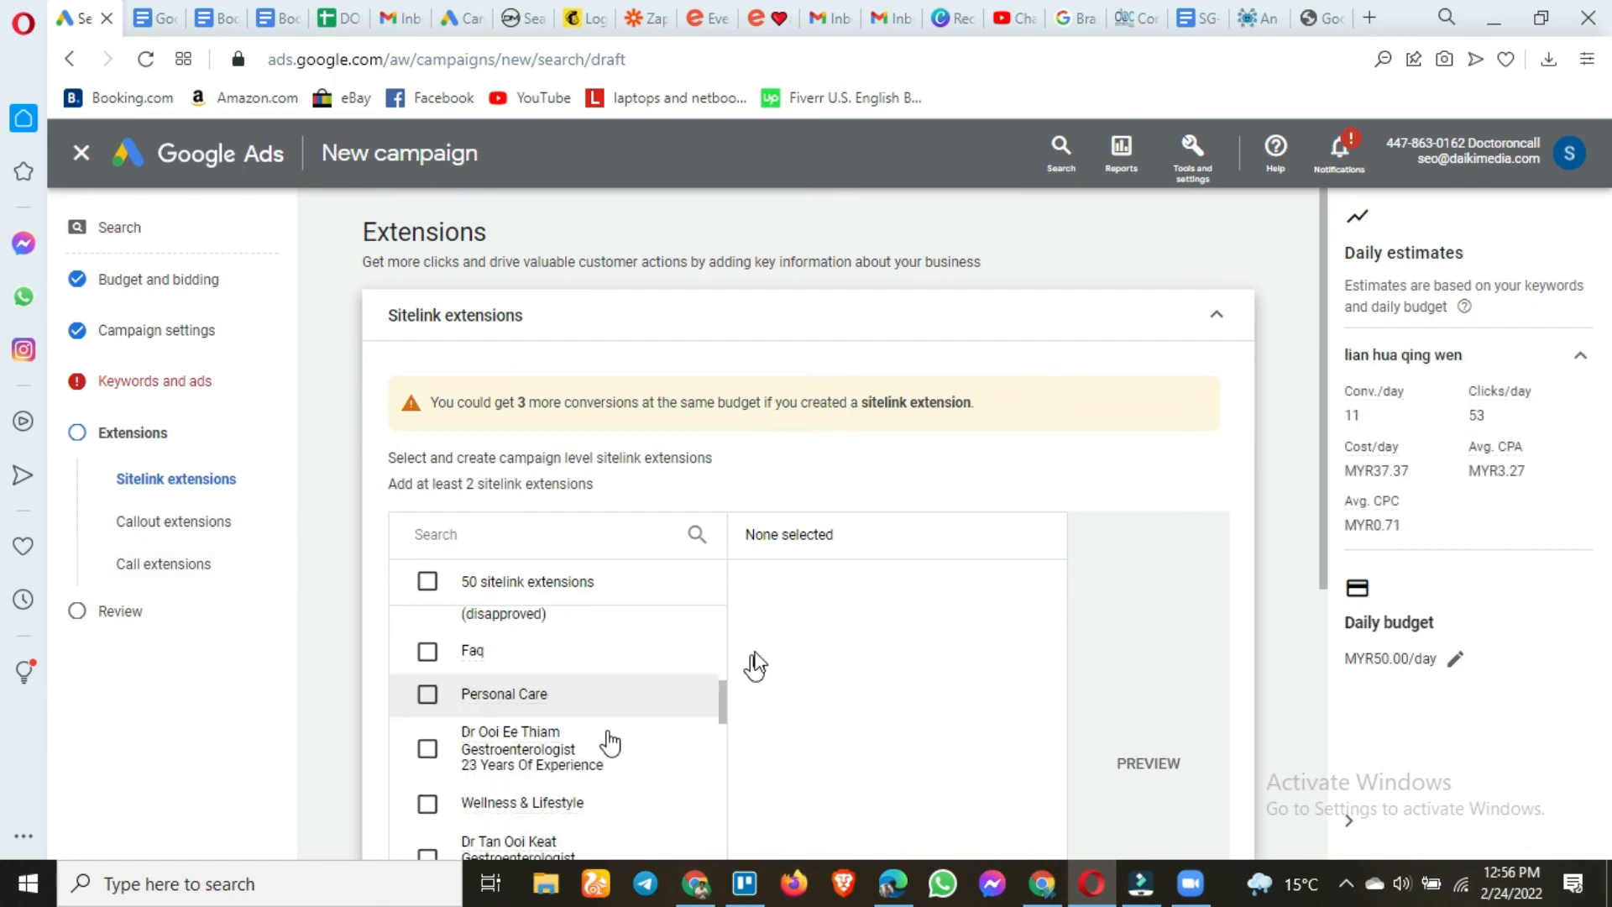
{"action": "scroll", "coordinate": [1105, 621], "scroll_direction": "down", "scroll_amount": 3}
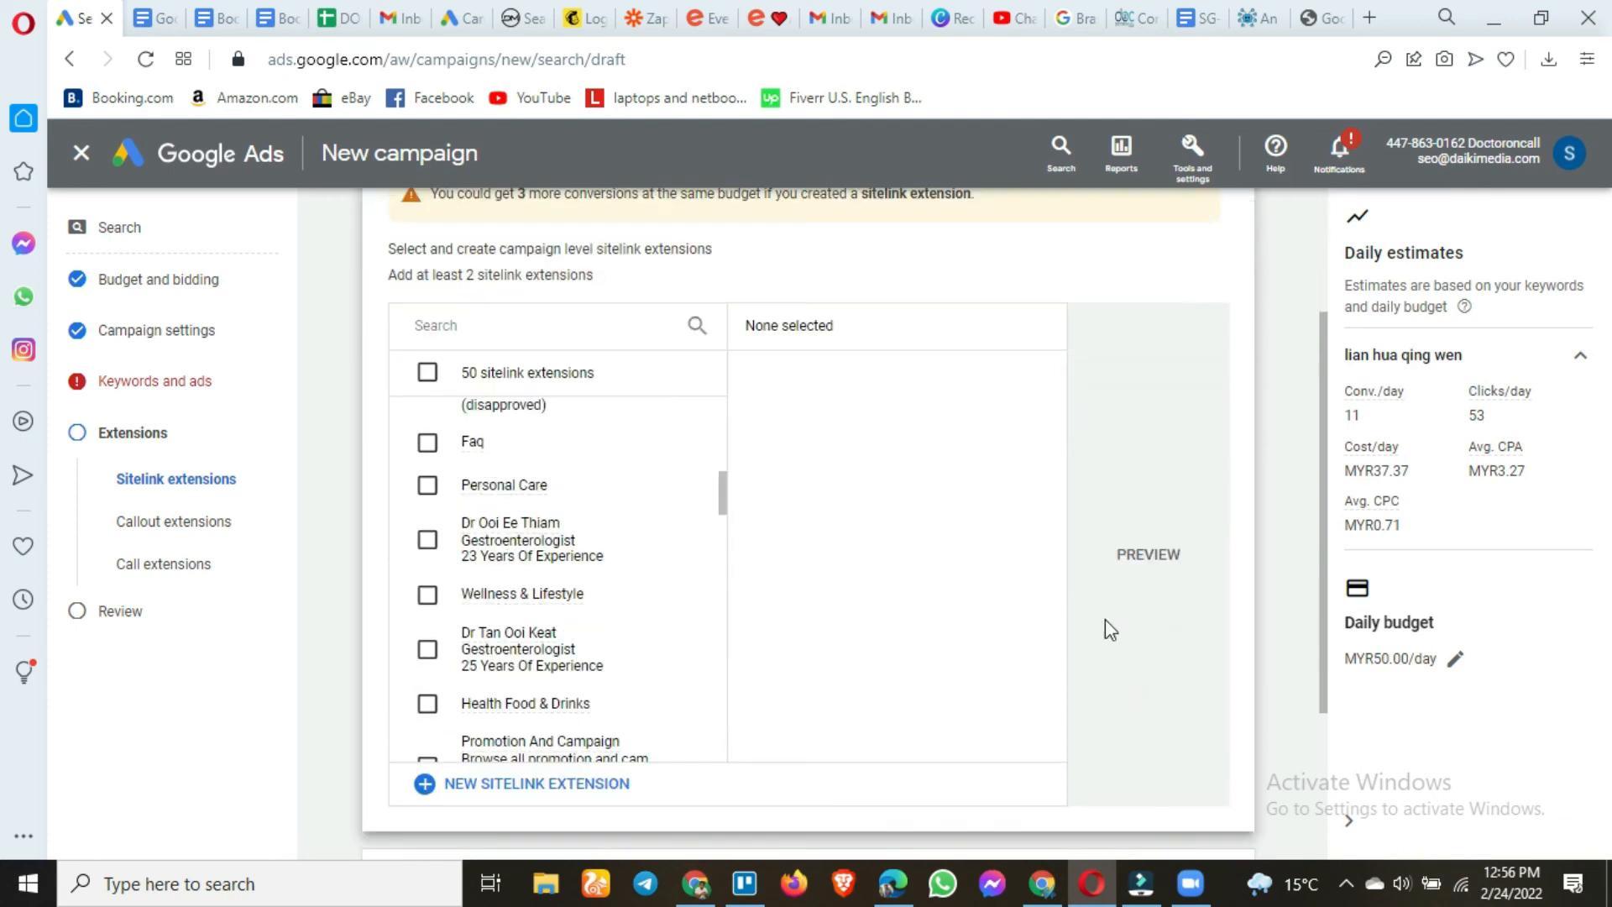
{"action": "scroll", "coordinate": [1105, 630], "scroll_direction": "down", "scroll_amount": 2}
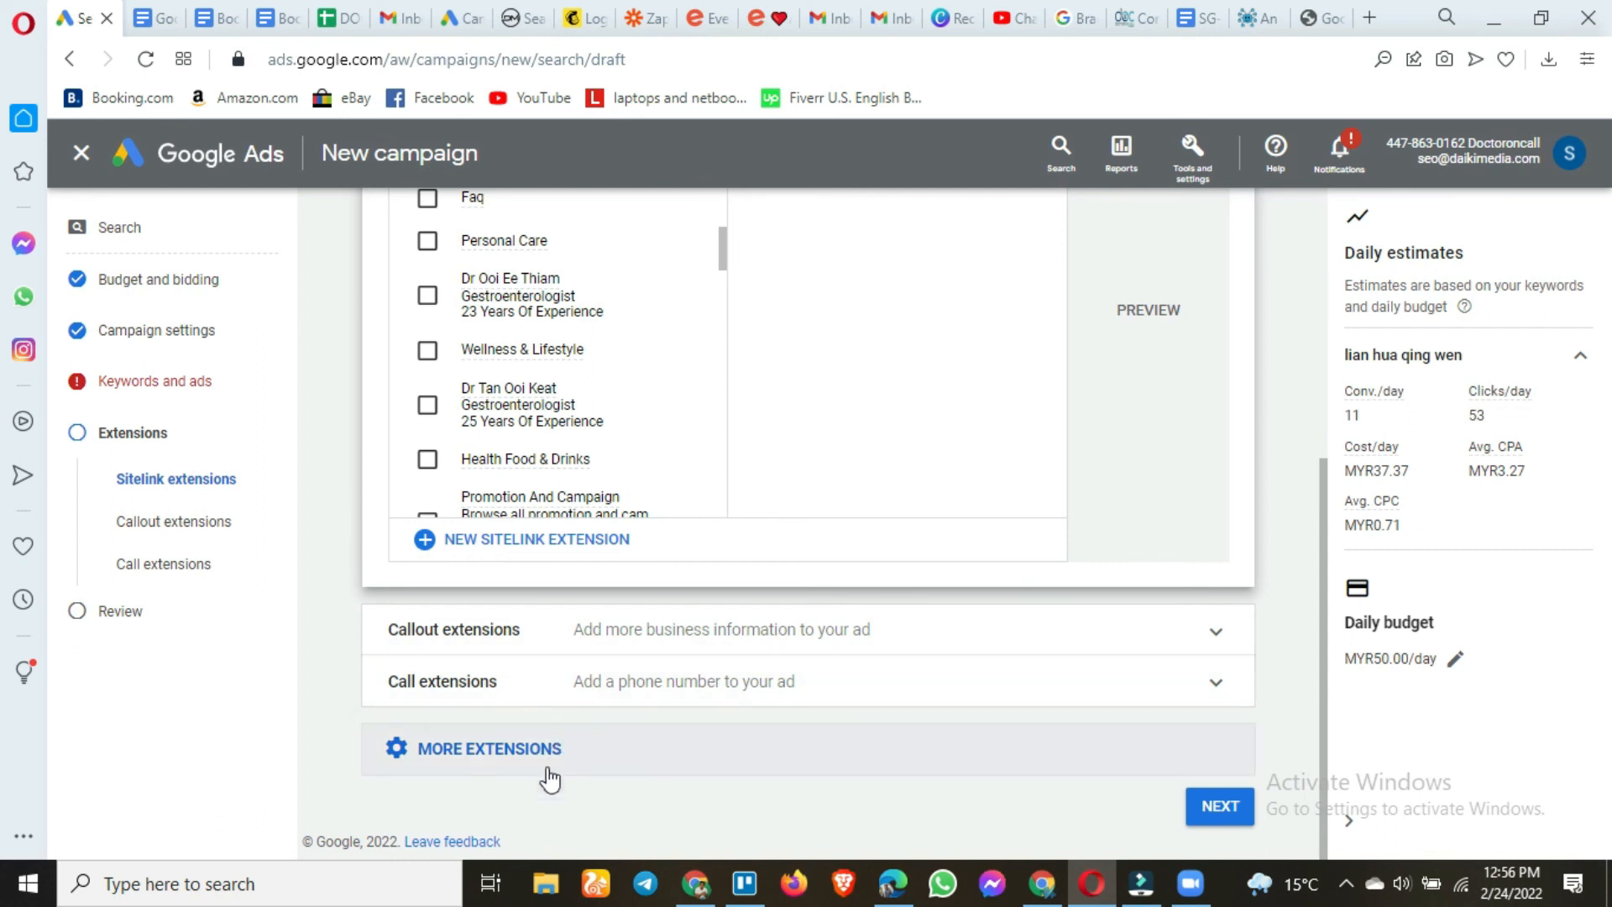
{"action": "left_click", "coordinate": [1217, 816]}
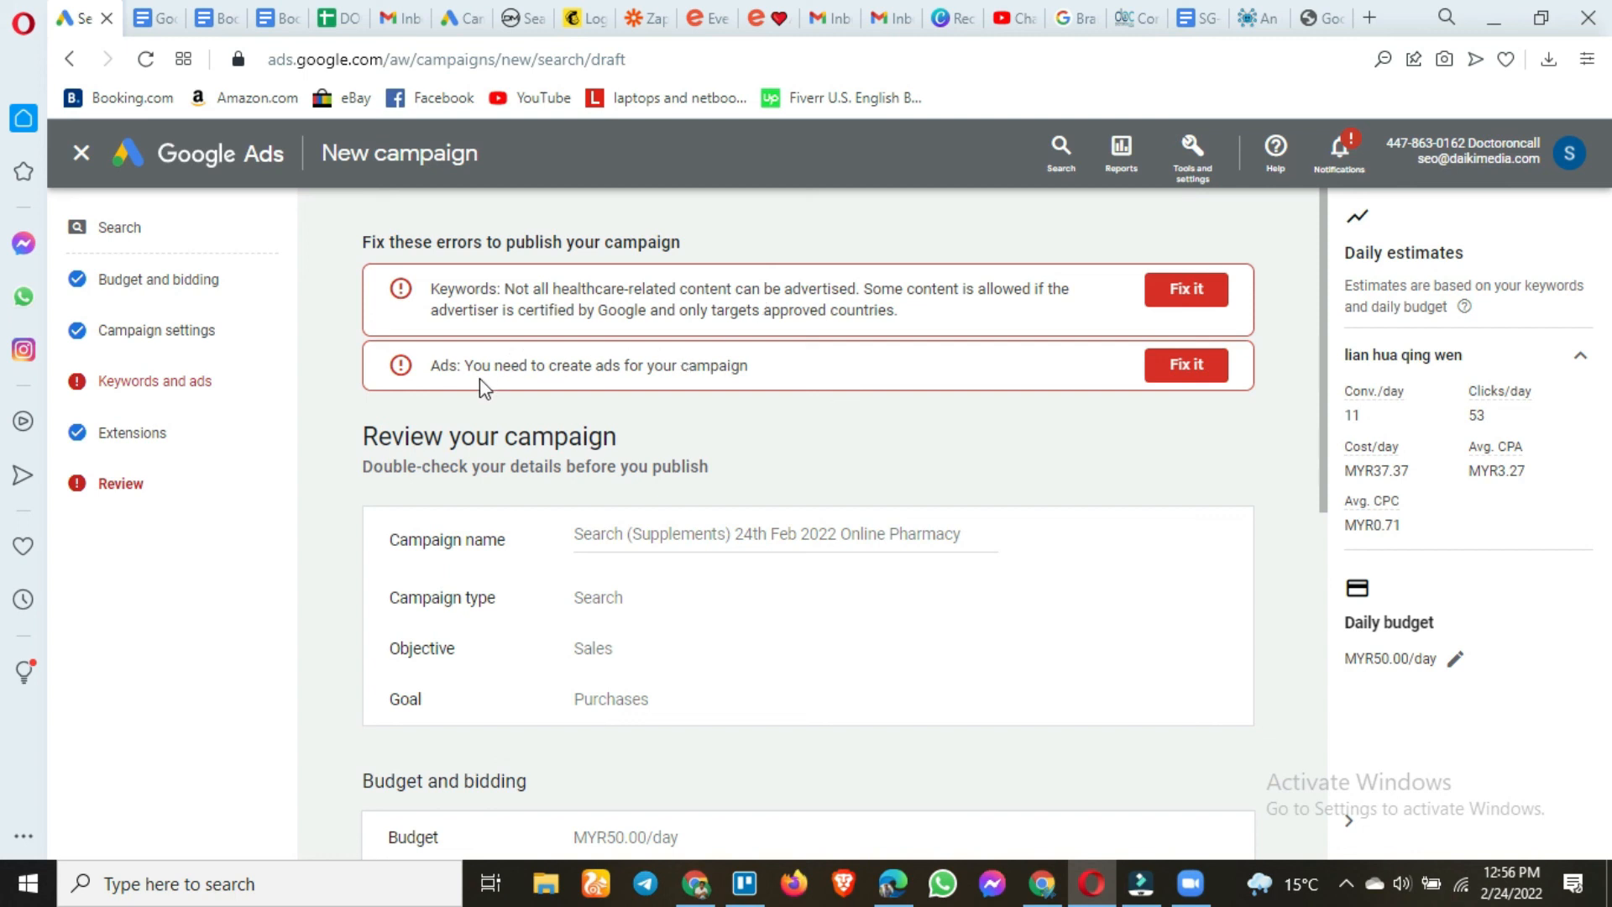
Open the fix for the ads error and delete the flagged keyword "lianhua qingwen capsules buy online" with its blank line
{"action": "left_click", "coordinate": [1195, 372]}
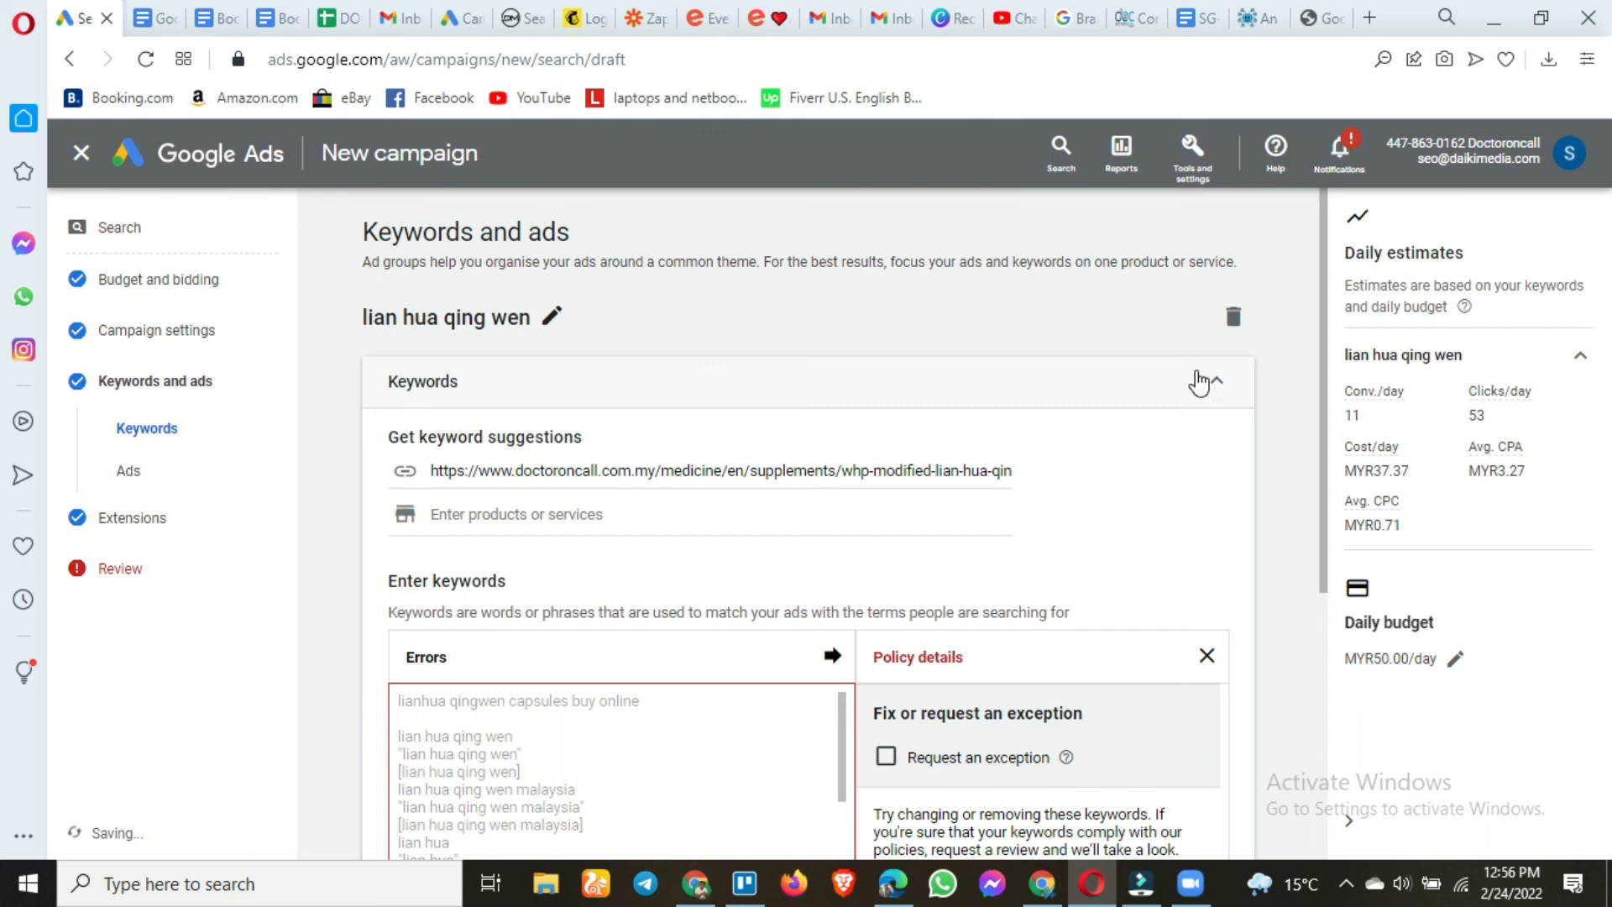
{"action": "scroll", "coordinate": [746, 542], "scroll_direction": "down", "scroll_amount": 1}
{"action": "scroll", "coordinate": [744, 544], "scroll_direction": "down", "scroll_amount": 2}
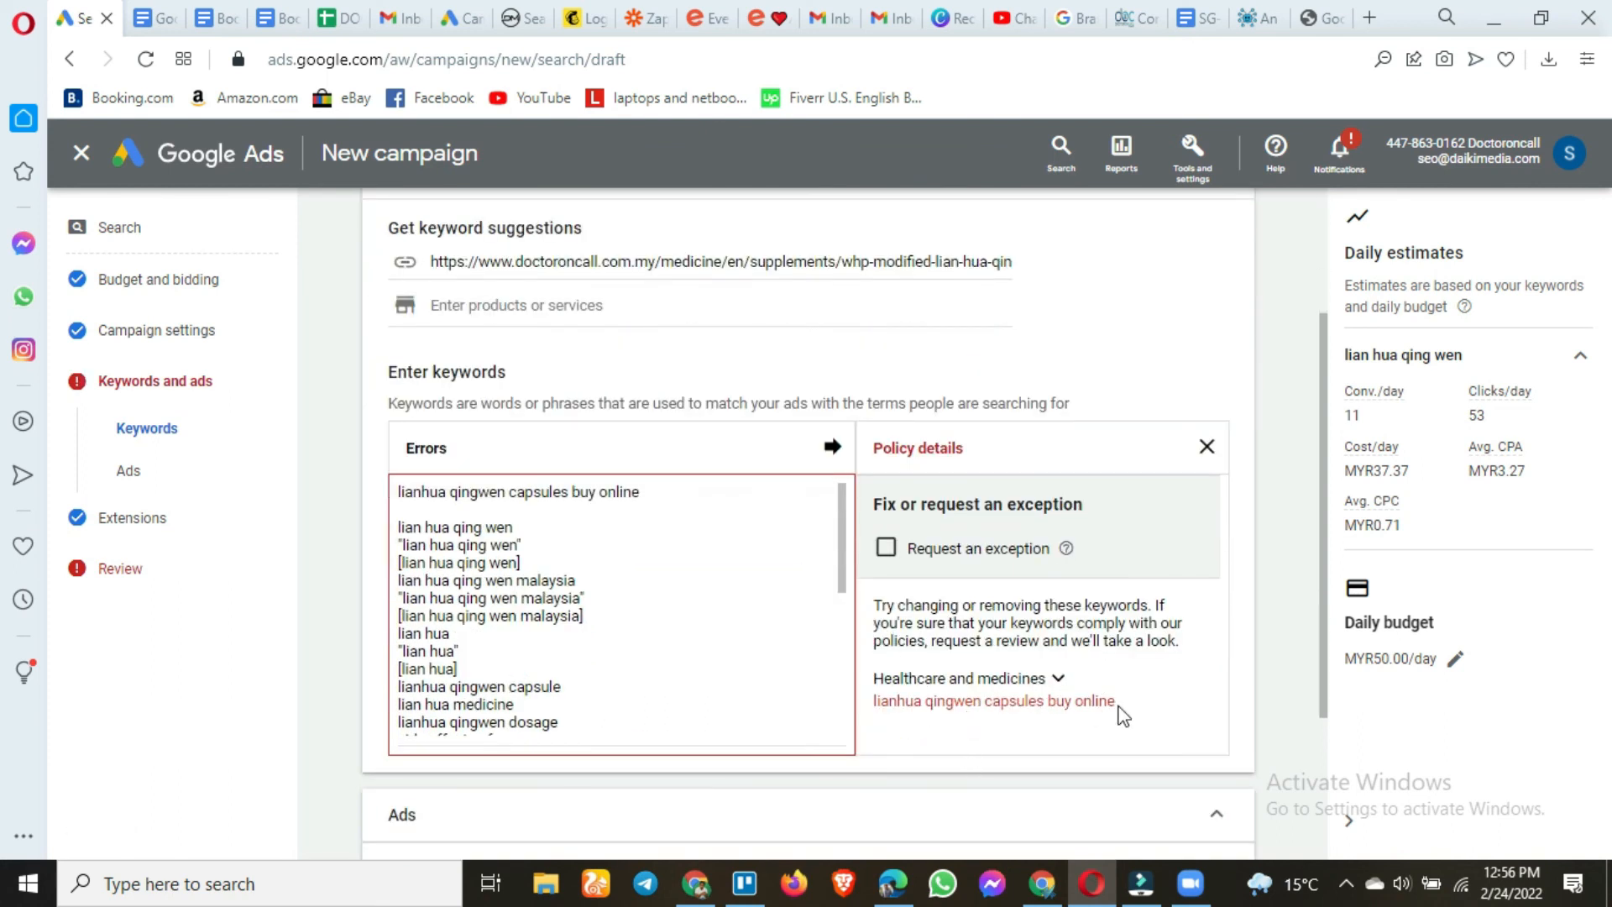
{"action": "left_click_drag", "start_coordinate": [877, 704], "coordinate": [1117, 702]}
{"action": "triple_click", "coordinate": [699, 498]}
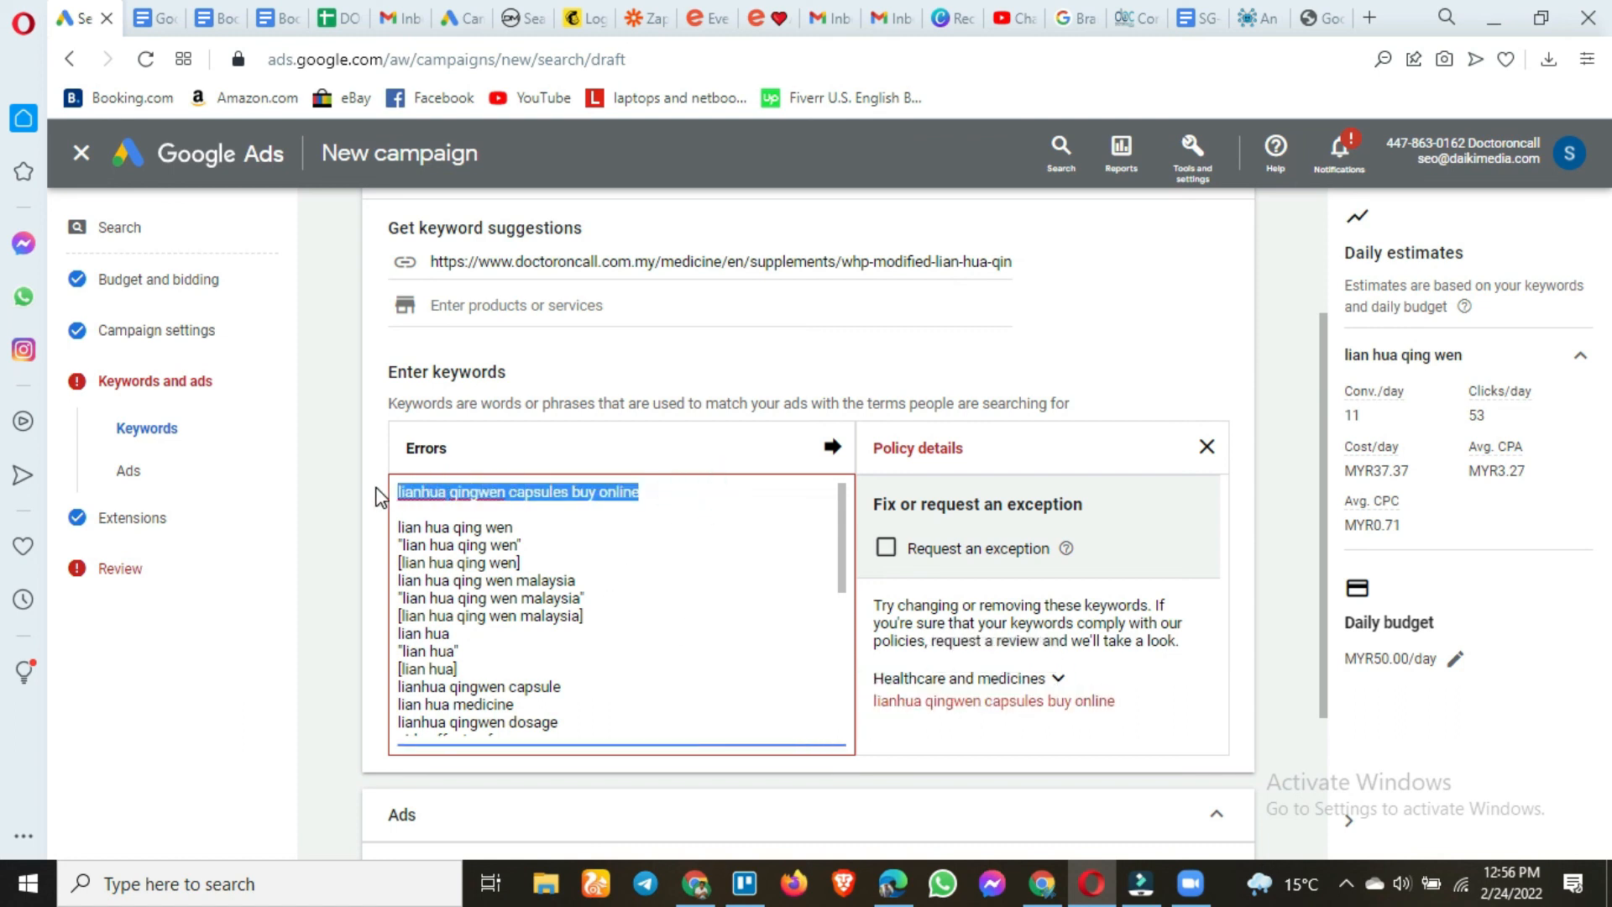
{"action": "key", "text": "Delete"}
{"action": "key", "text": "Delete"}
{"action": "key", "text": "Delete"}
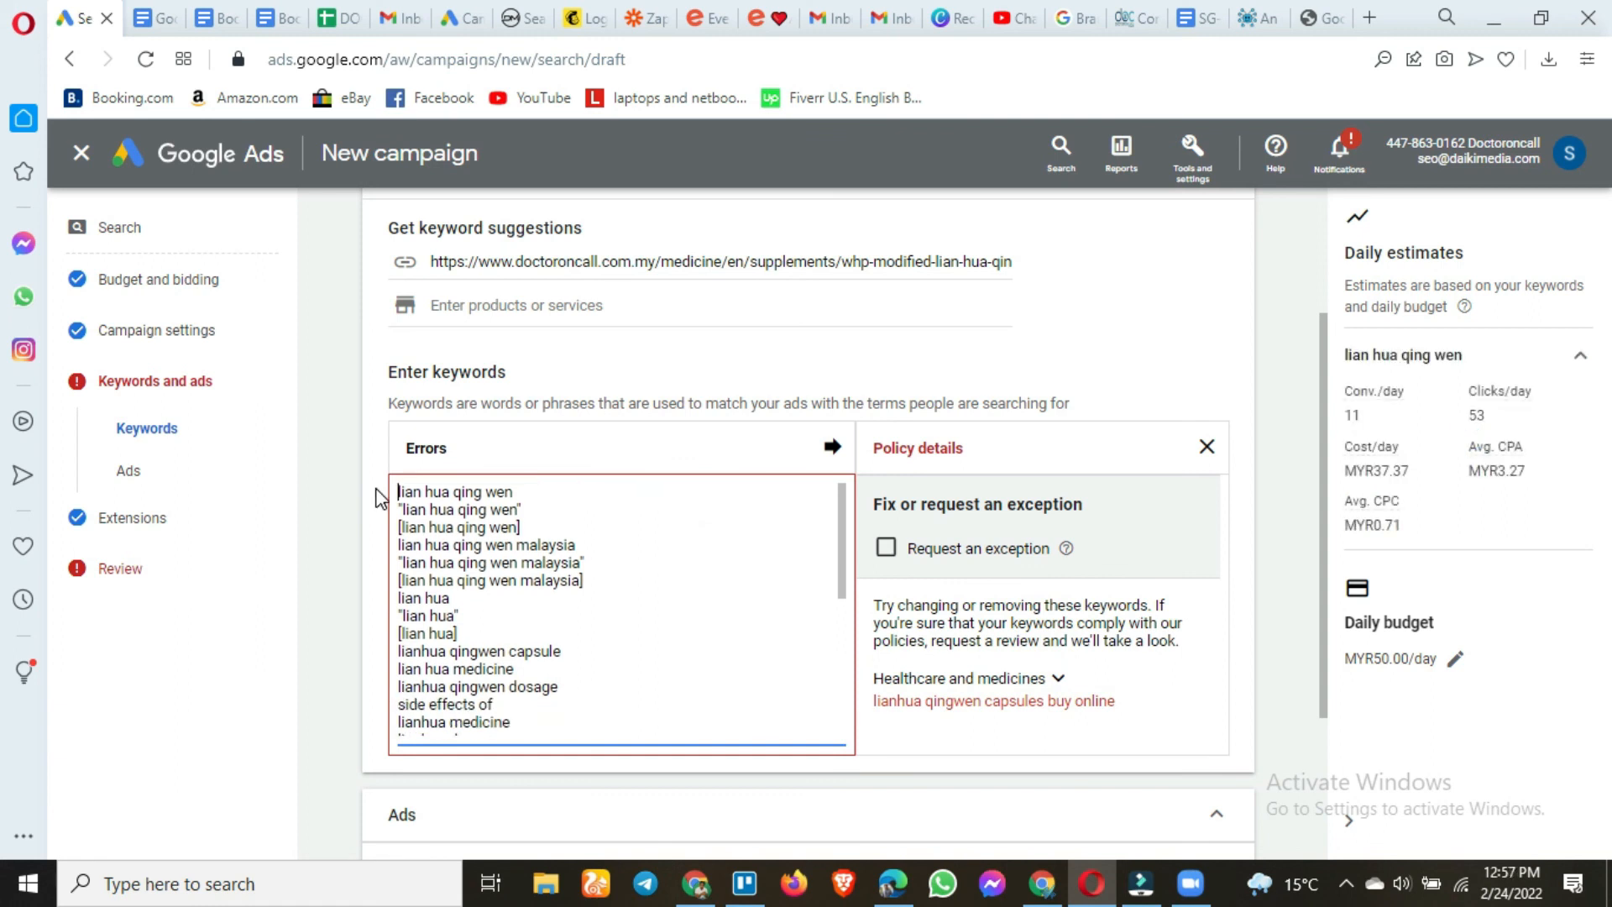
Examine the extra keywords listed after [lian hua], starting with "lianhua qingwen capsule"
{"action": "left_click_drag", "start_coordinate": [565, 650], "coordinate": [384, 661]}
{"action": "scroll", "coordinate": [670, 626], "scroll_direction": "down", "scroll_amount": 3}
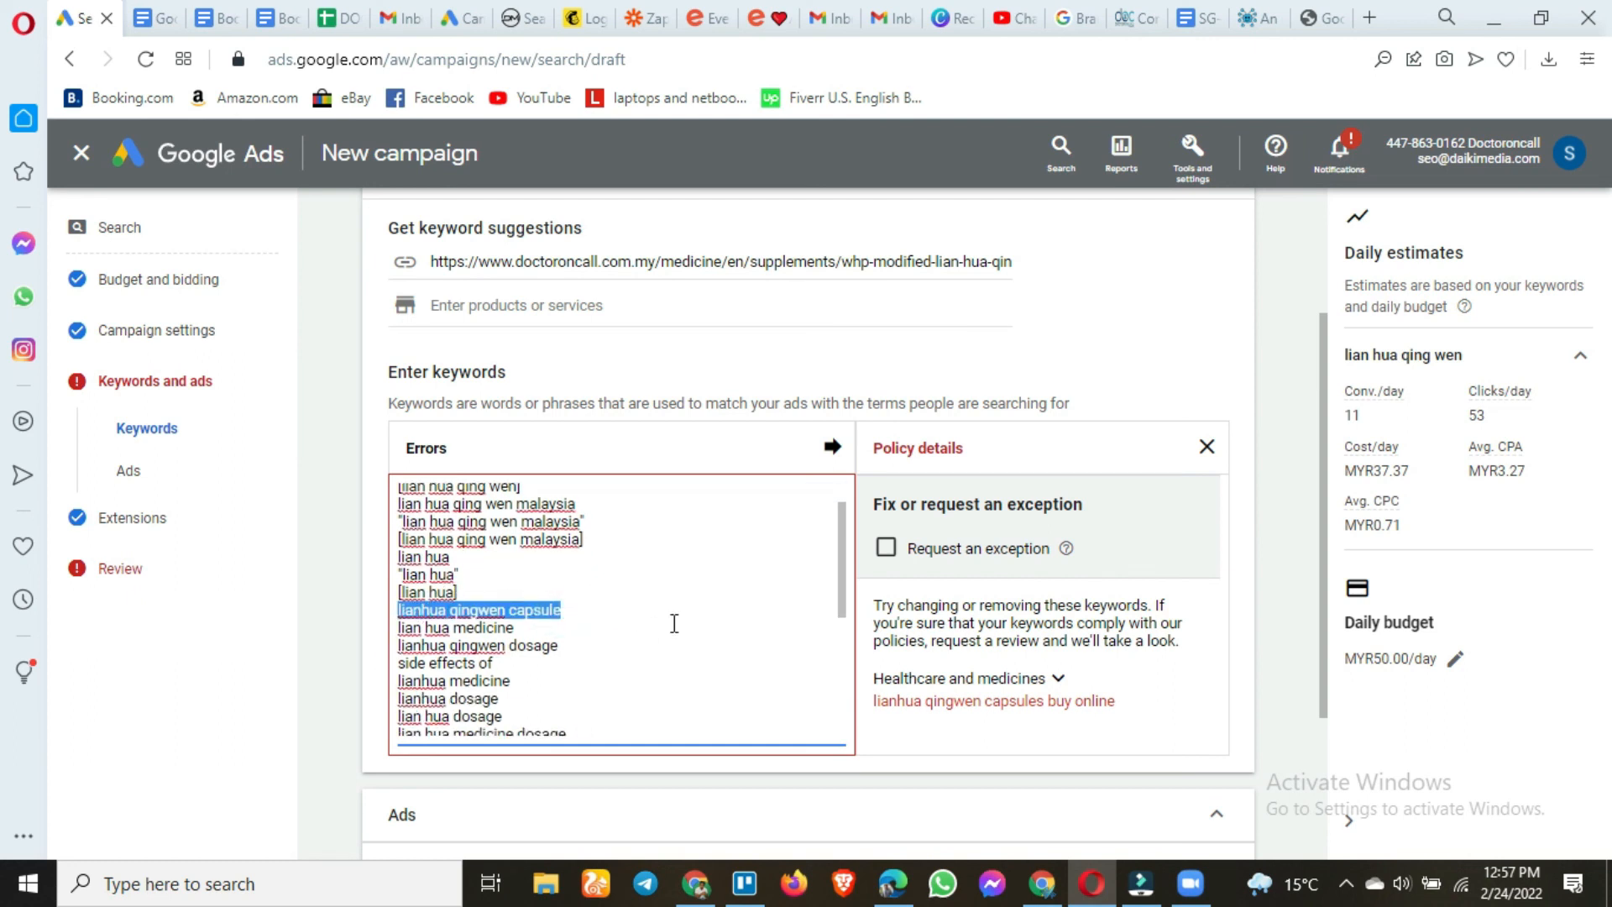
{"action": "scroll", "coordinate": [674, 623], "scroll_direction": "up", "scroll_amount": 5}
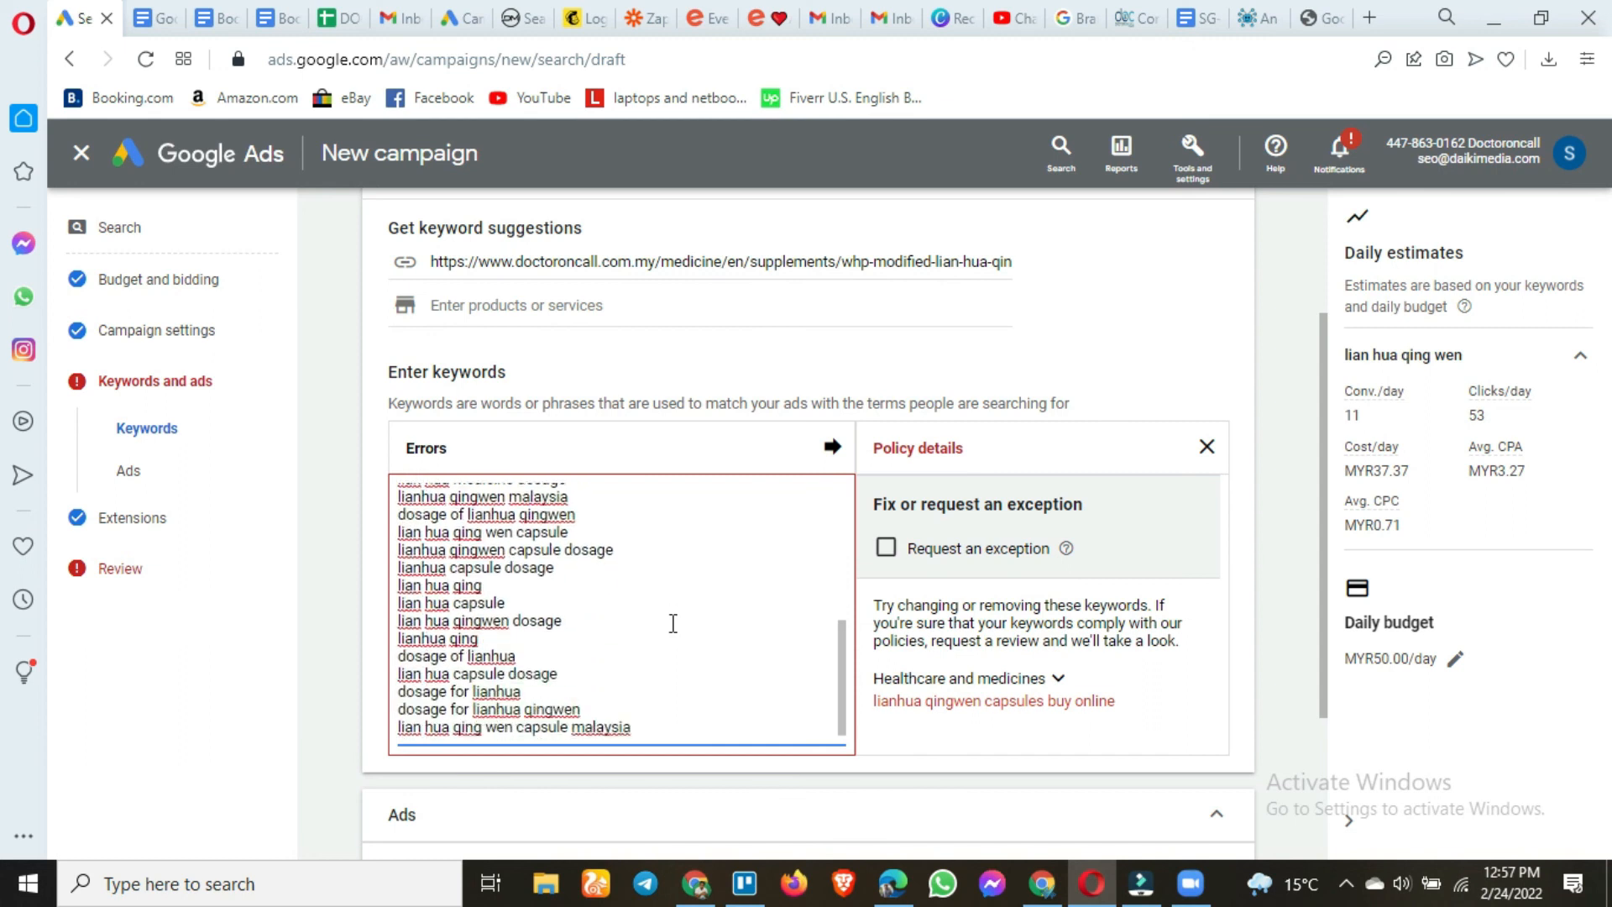
{"action": "scroll", "coordinate": [351, 615], "scroll_direction": "up", "scroll_amount": 3}
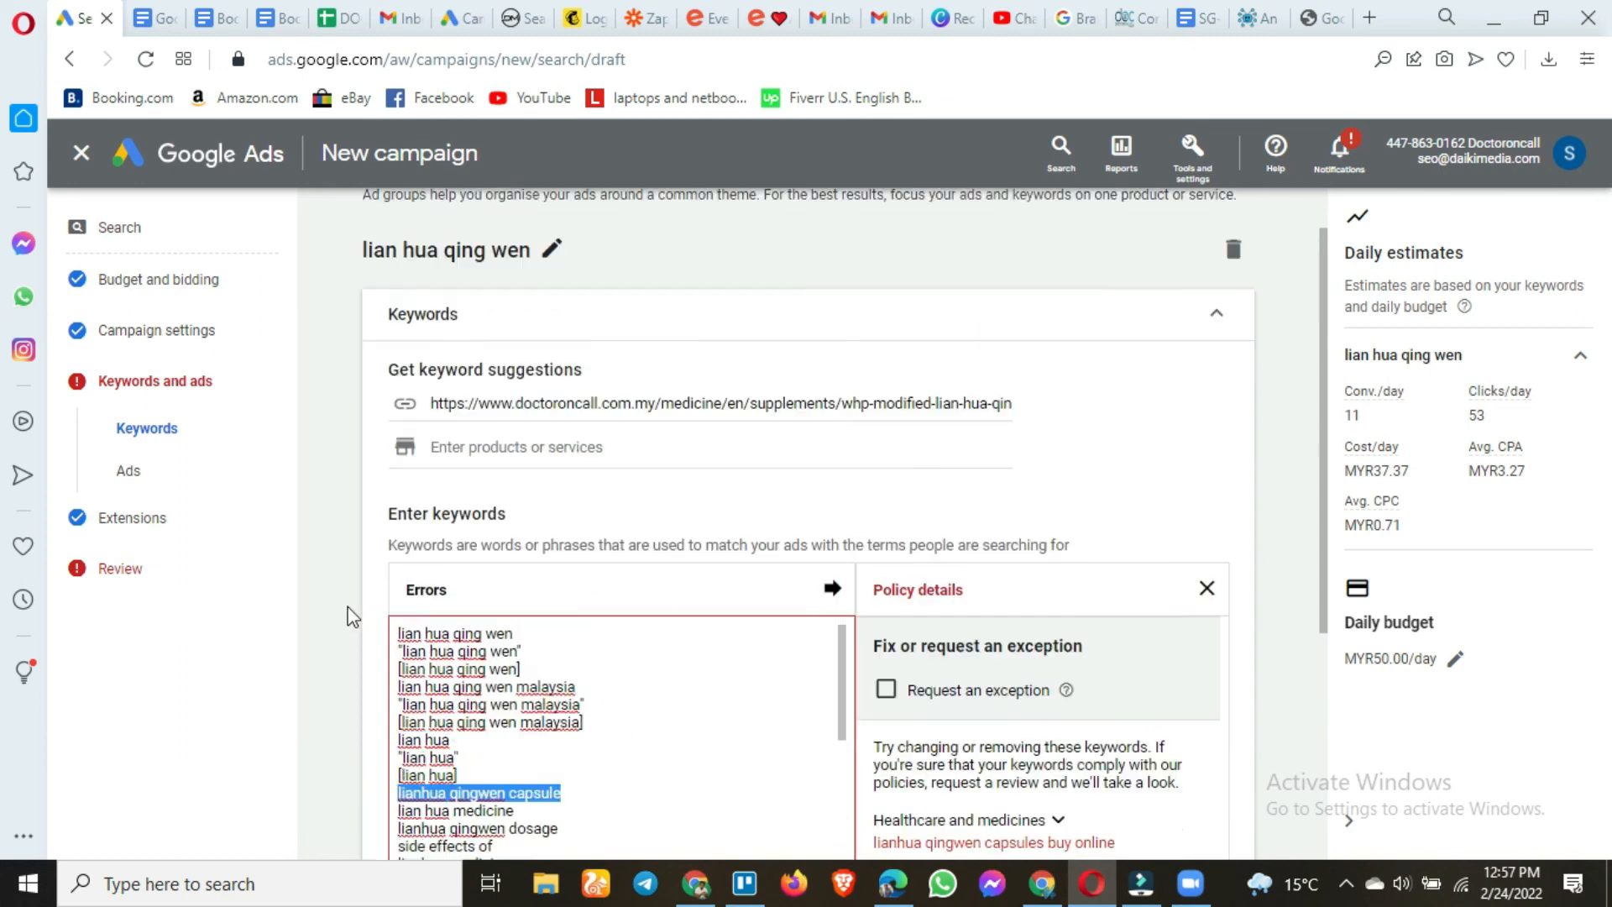
{"action": "scroll", "coordinate": [351, 615], "scroll_direction": "down", "scroll_amount": 3}
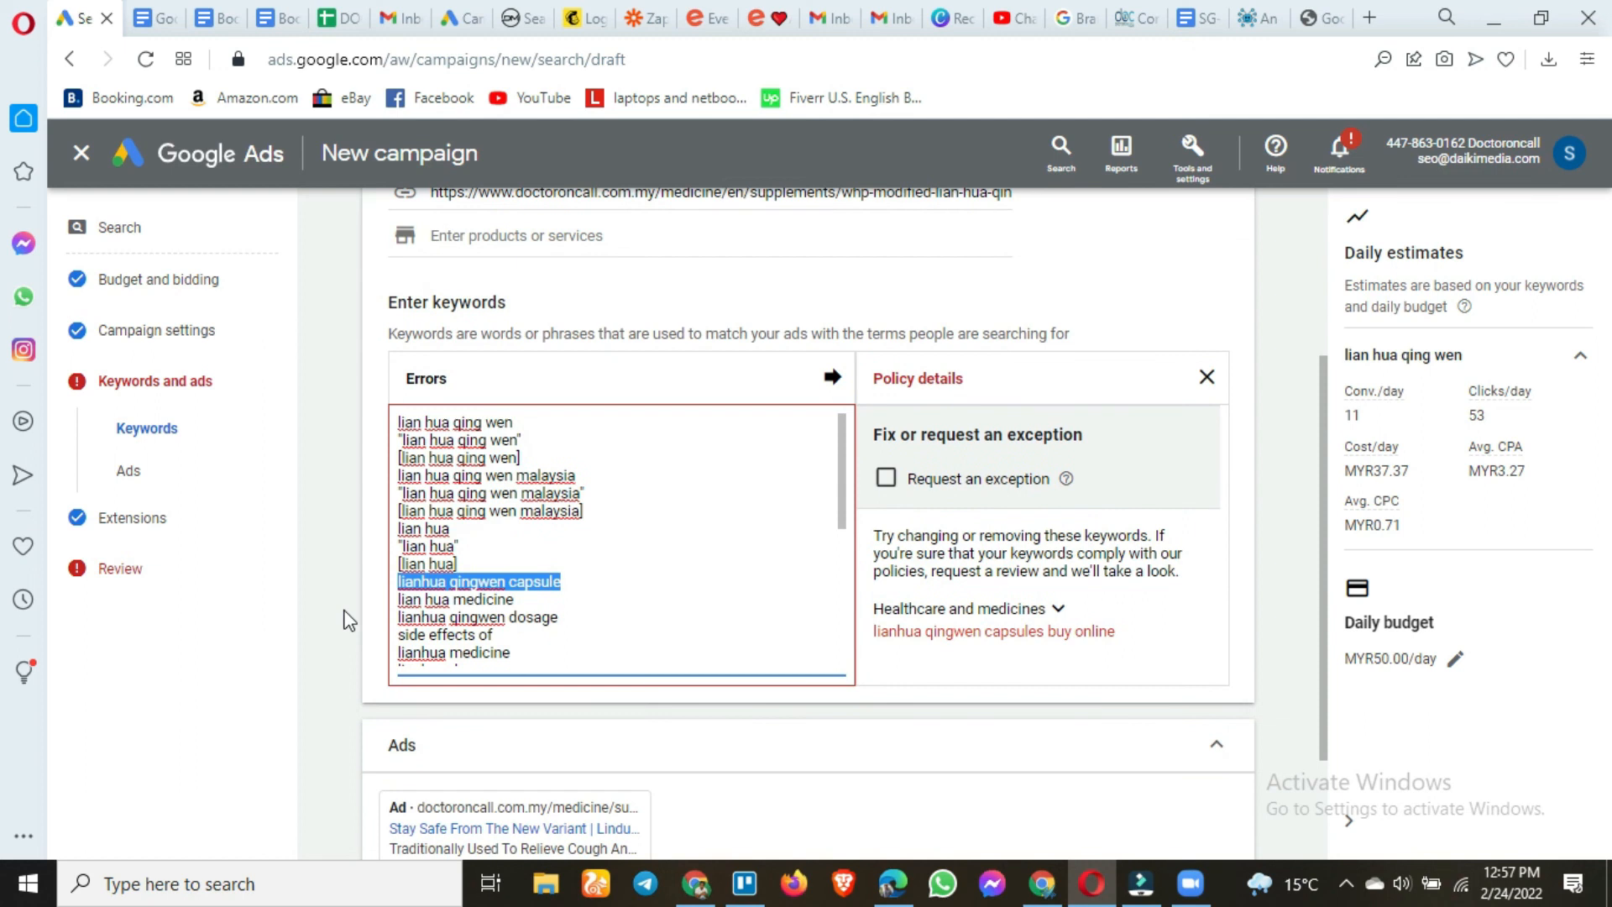
{"action": "left_click", "coordinate": [634, 573]}
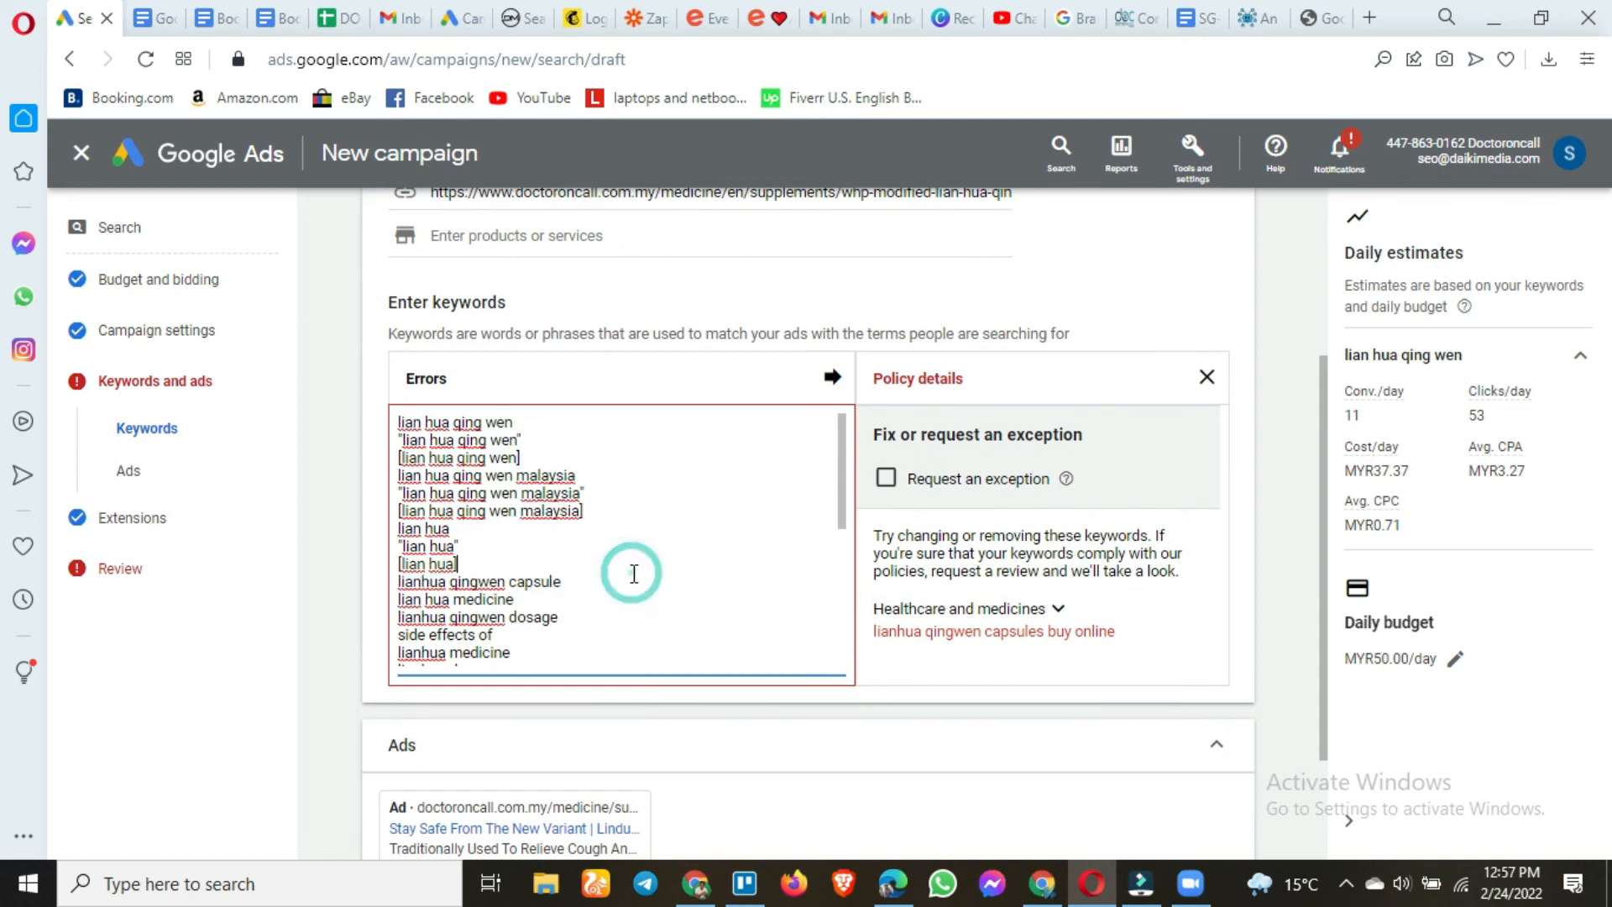
Try to replace the whole keyword list with the combined broad, phrase and exact match keywords from KeywordWrap
{"action": "key", "text": "ctrl+a"}
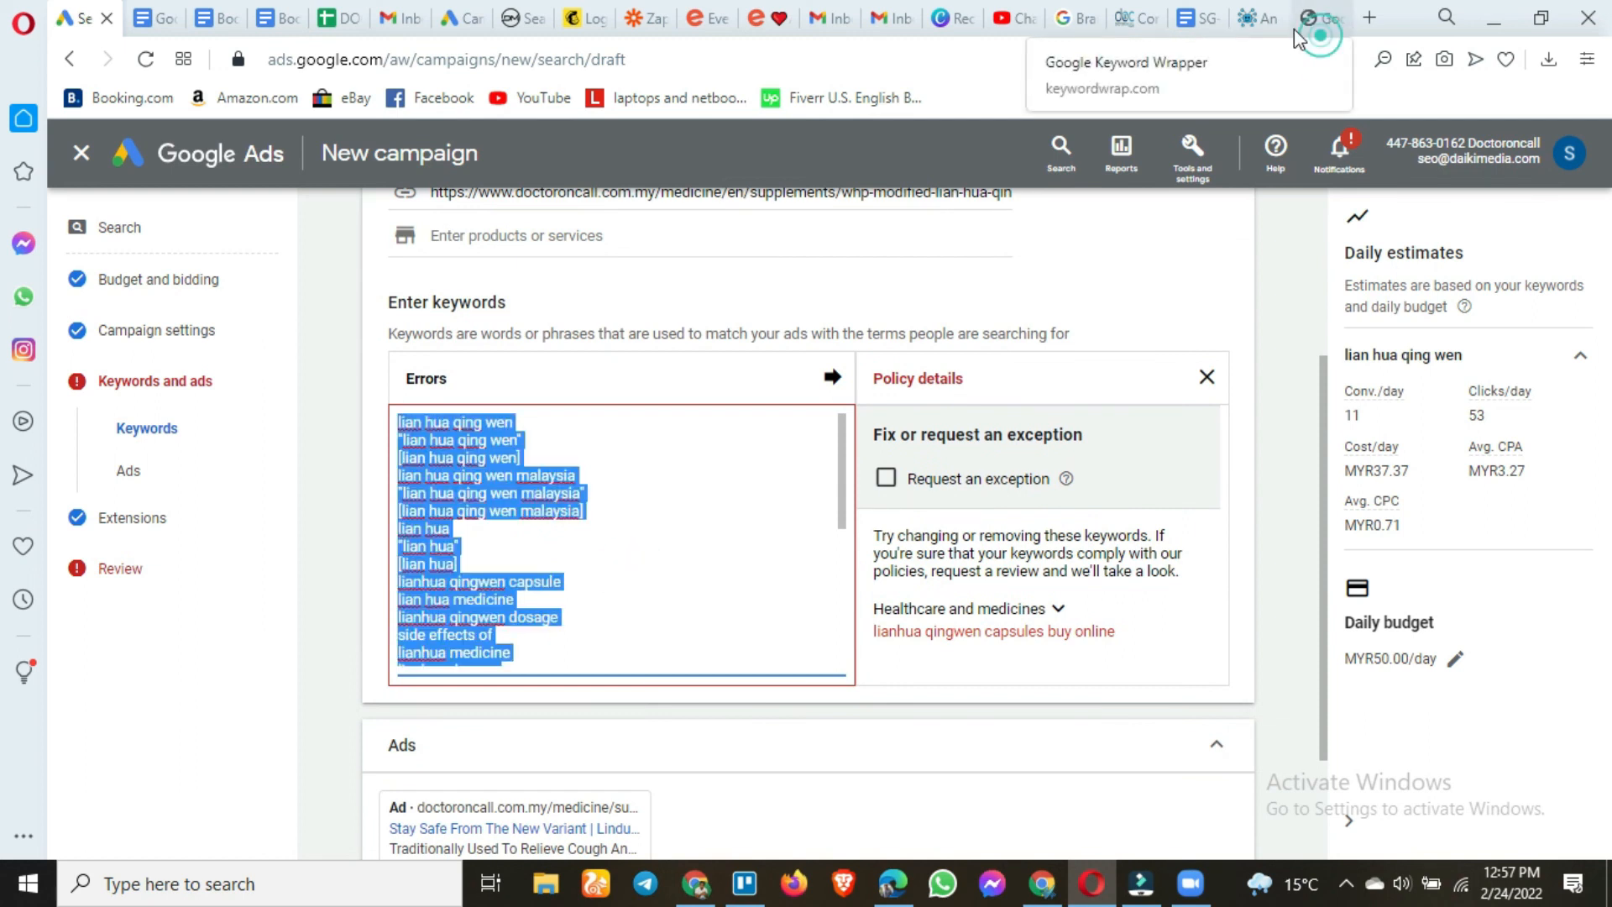
{"action": "left_click", "coordinate": [1325, 12]}
{"action": "left_click", "coordinate": [715, 635]}
{"action": "left_click", "coordinate": [77, 19]}
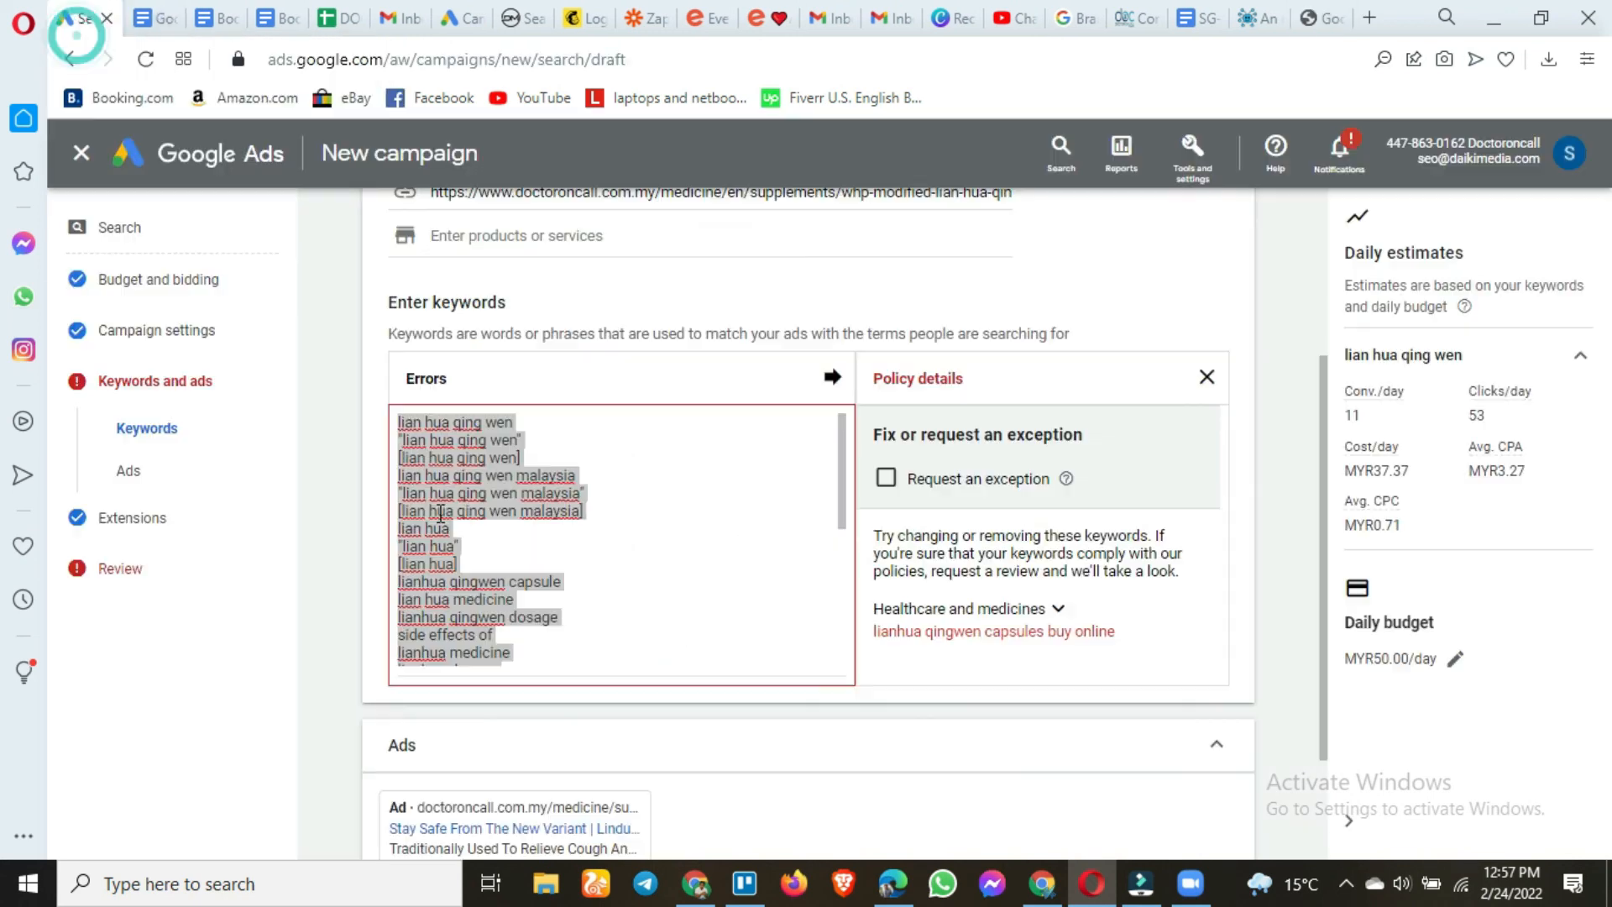
{"action": "left_click", "coordinate": [468, 540]}
{"action": "key", "text": "ctrl+a"}
{"action": "key", "text": "ctrl+v"}
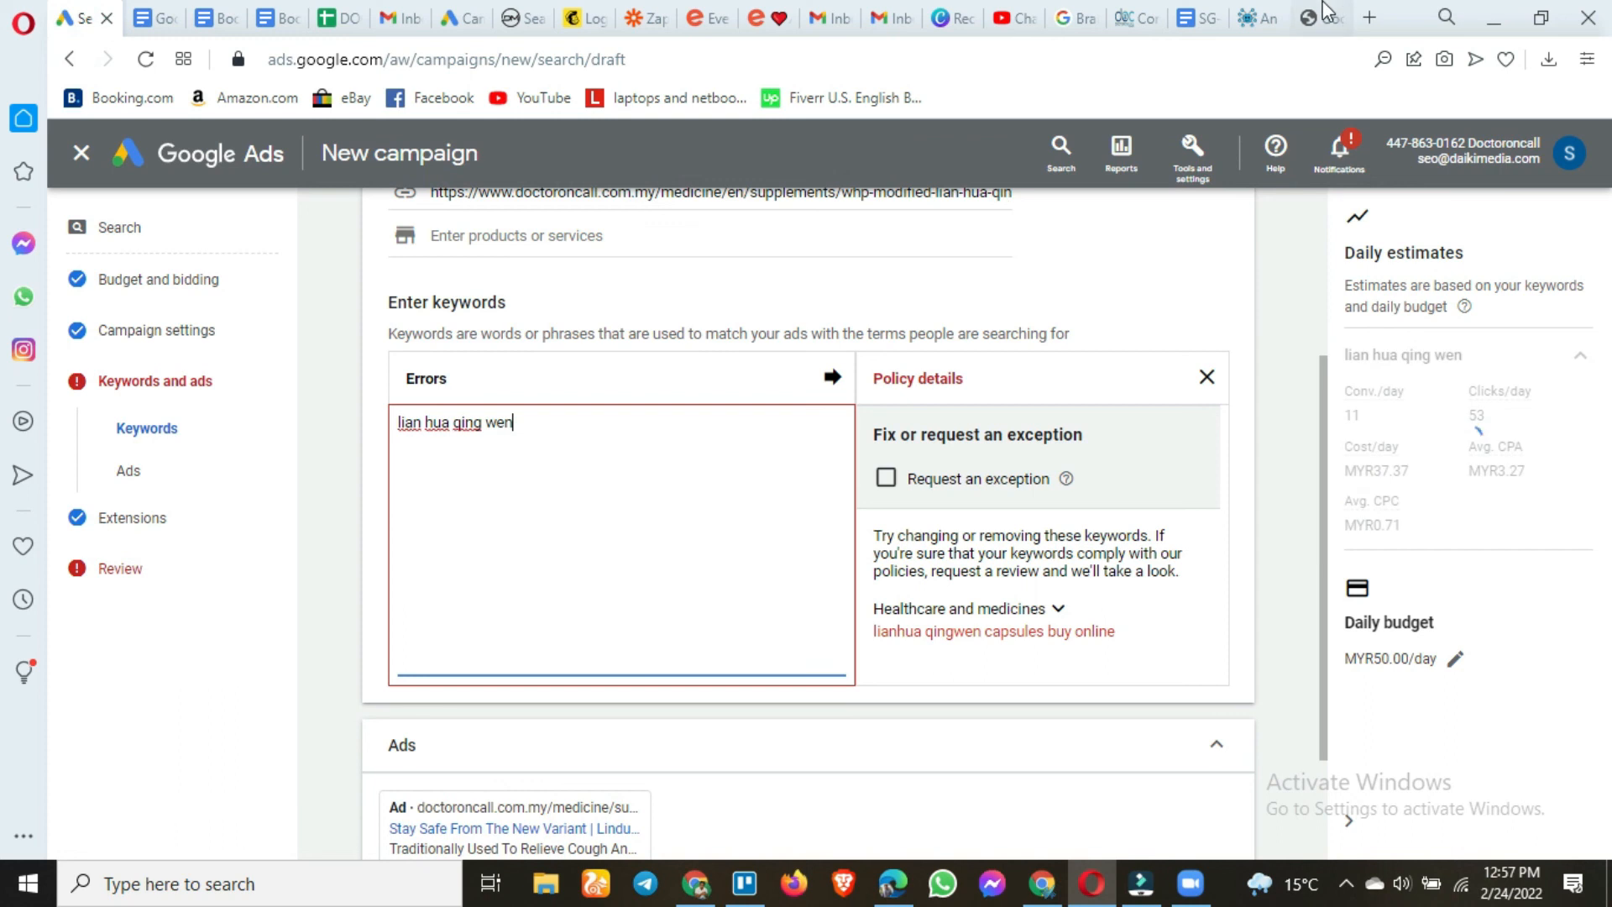
Copy the full broad, phrase and exact match list from KeywordWrap and overwrite the campaign's keywords in Google Ads with it
{"action": "left_click", "coordinate": [1322, 13]}
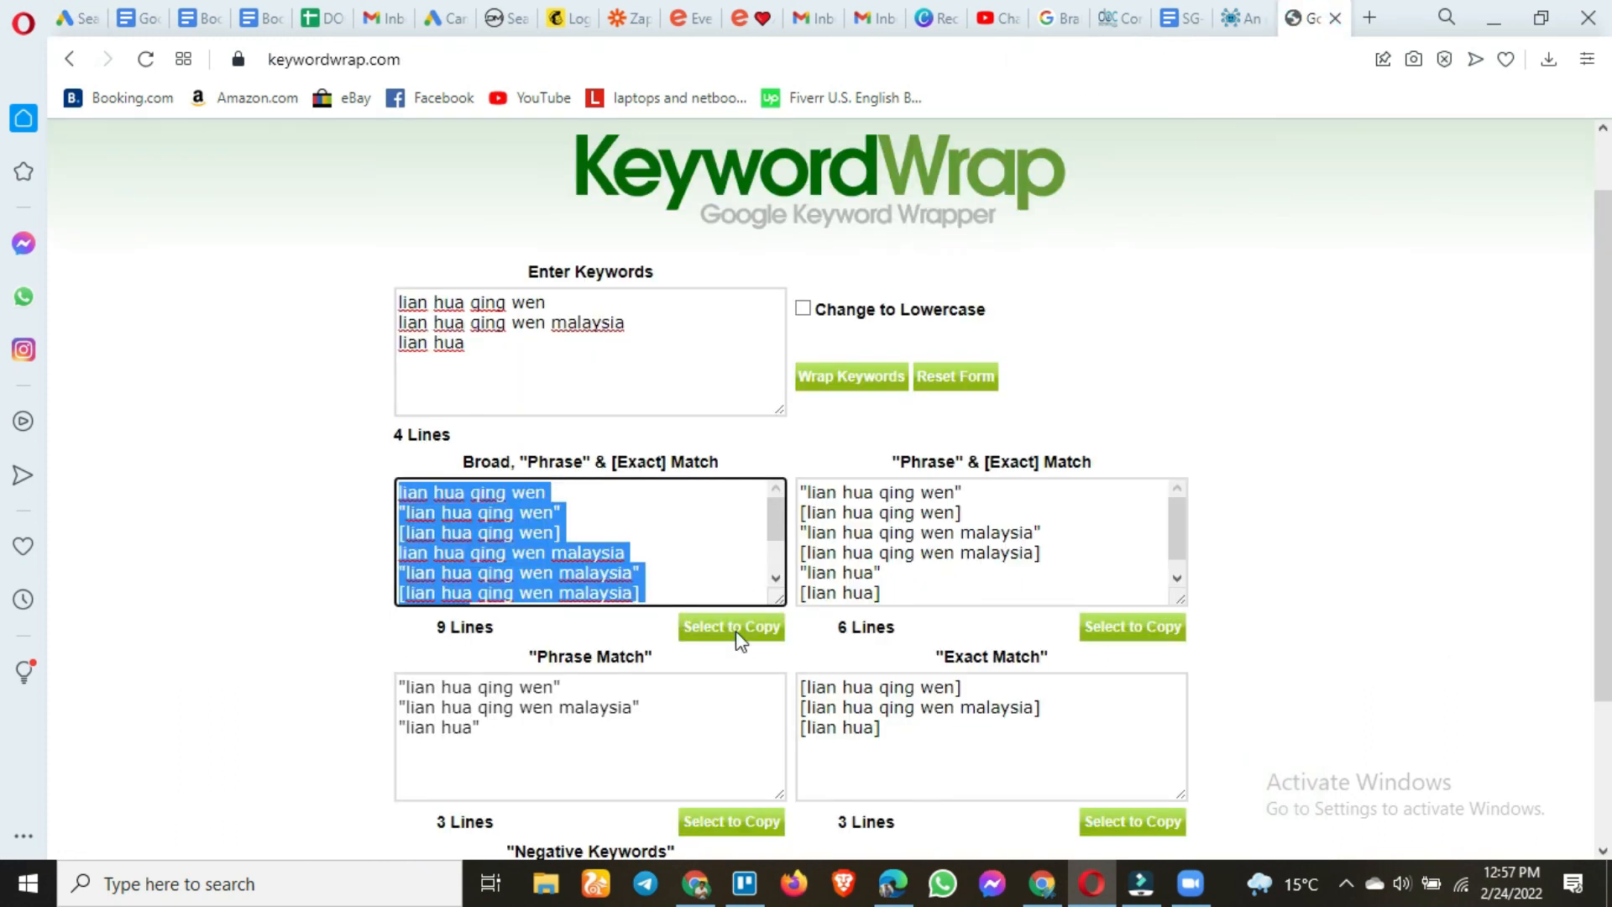
{"action": "left_click", "coordinate": [80, 17]}
{"action": "key", "text": "ctrl+a"}
{"action": "key", "text": "ctrl+v"}
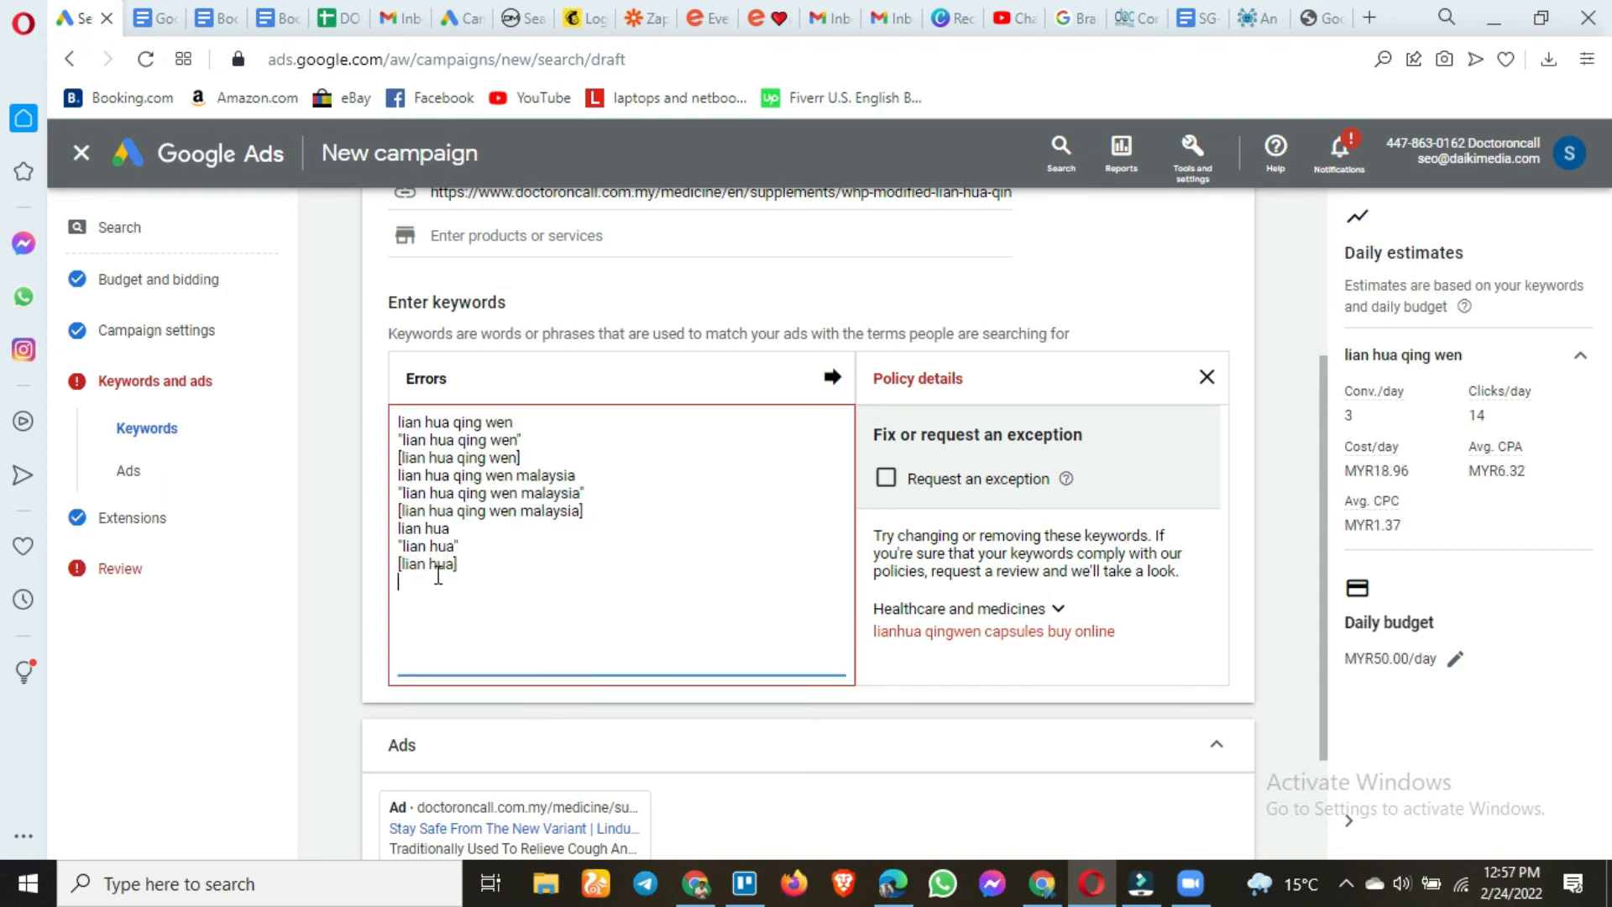
Proceed from the keywords and ads stage through extensions to the campaign review, with no extension selected
{"action": "scroll", "coordinate": [648, 508], "scroll_direction": "down", "scroll_amount": 2}
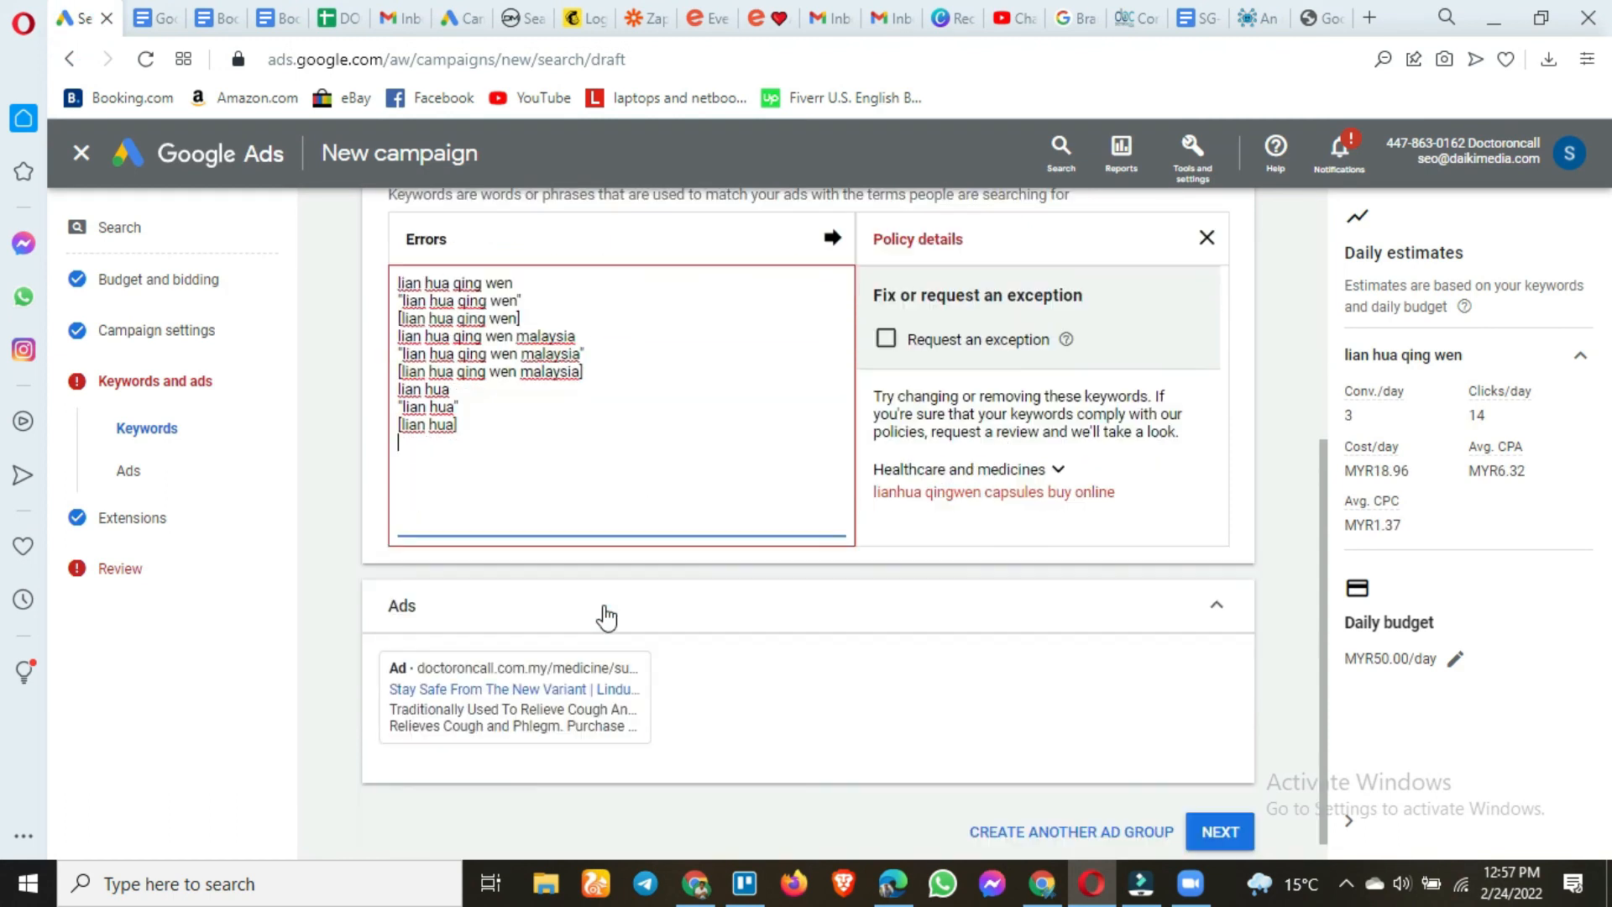
{"action": "left_click", "coordinate": [1226, 839]}
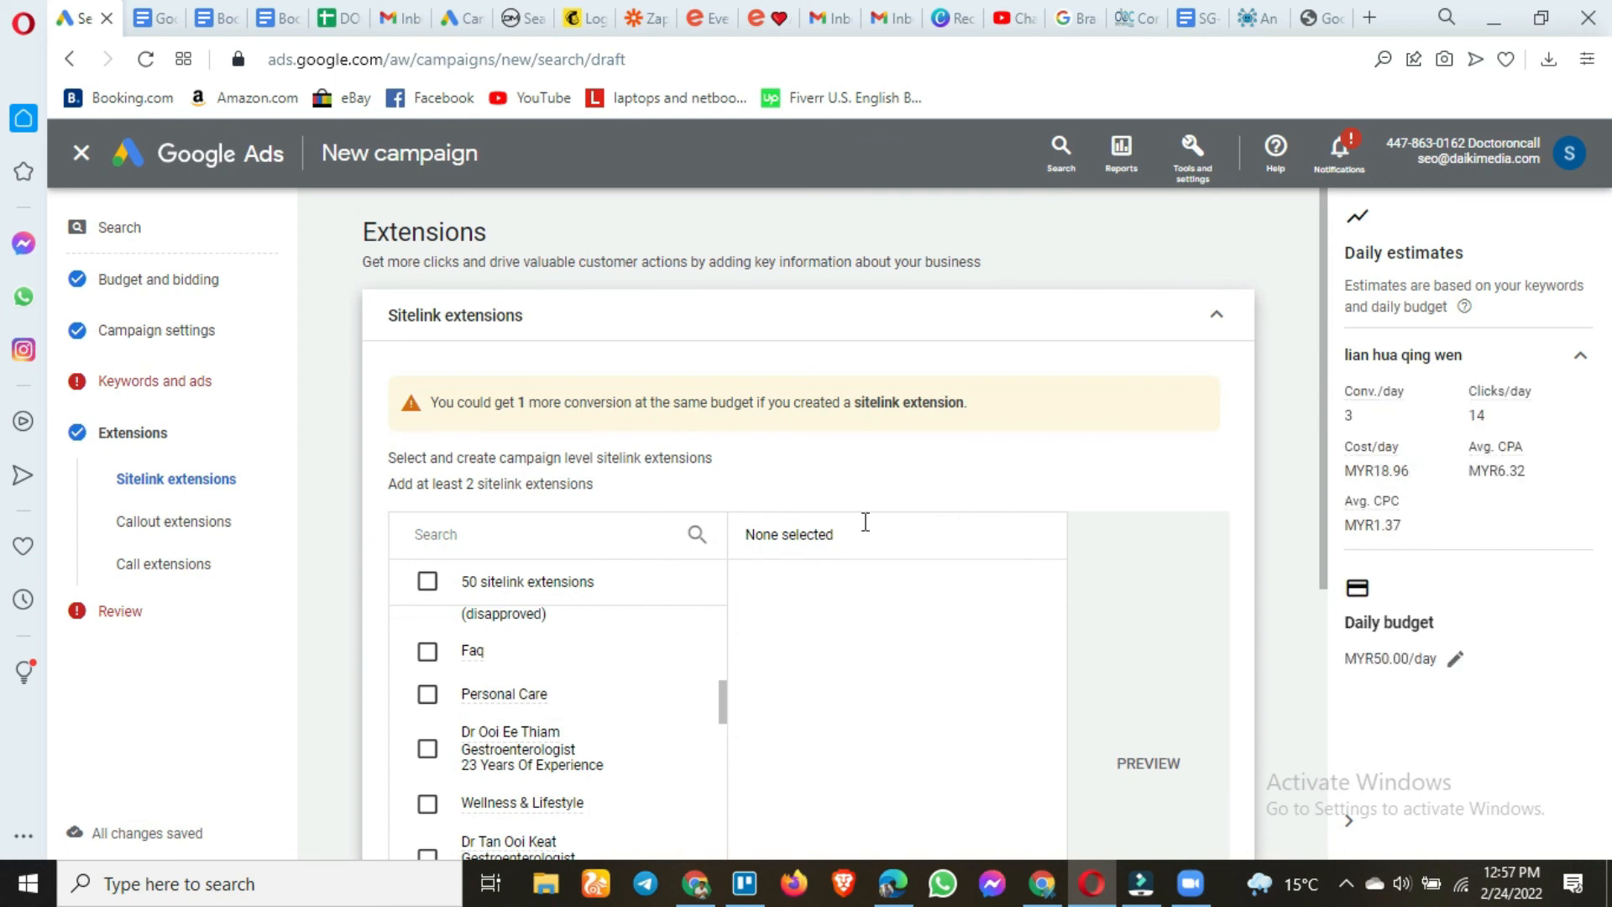
{"action": "scroll", "coordinate": [806, 586], "scroll_direction": "down", "scroll_amount": 1}
{"action": "scroll", "coordinate": [705, 602], "scroll_direction": "down", "scroll_amount": 2}
{"action": "scroll", "coordinate": [1141, 671], "scroll_direction": "down", "scroll_amount": 3}
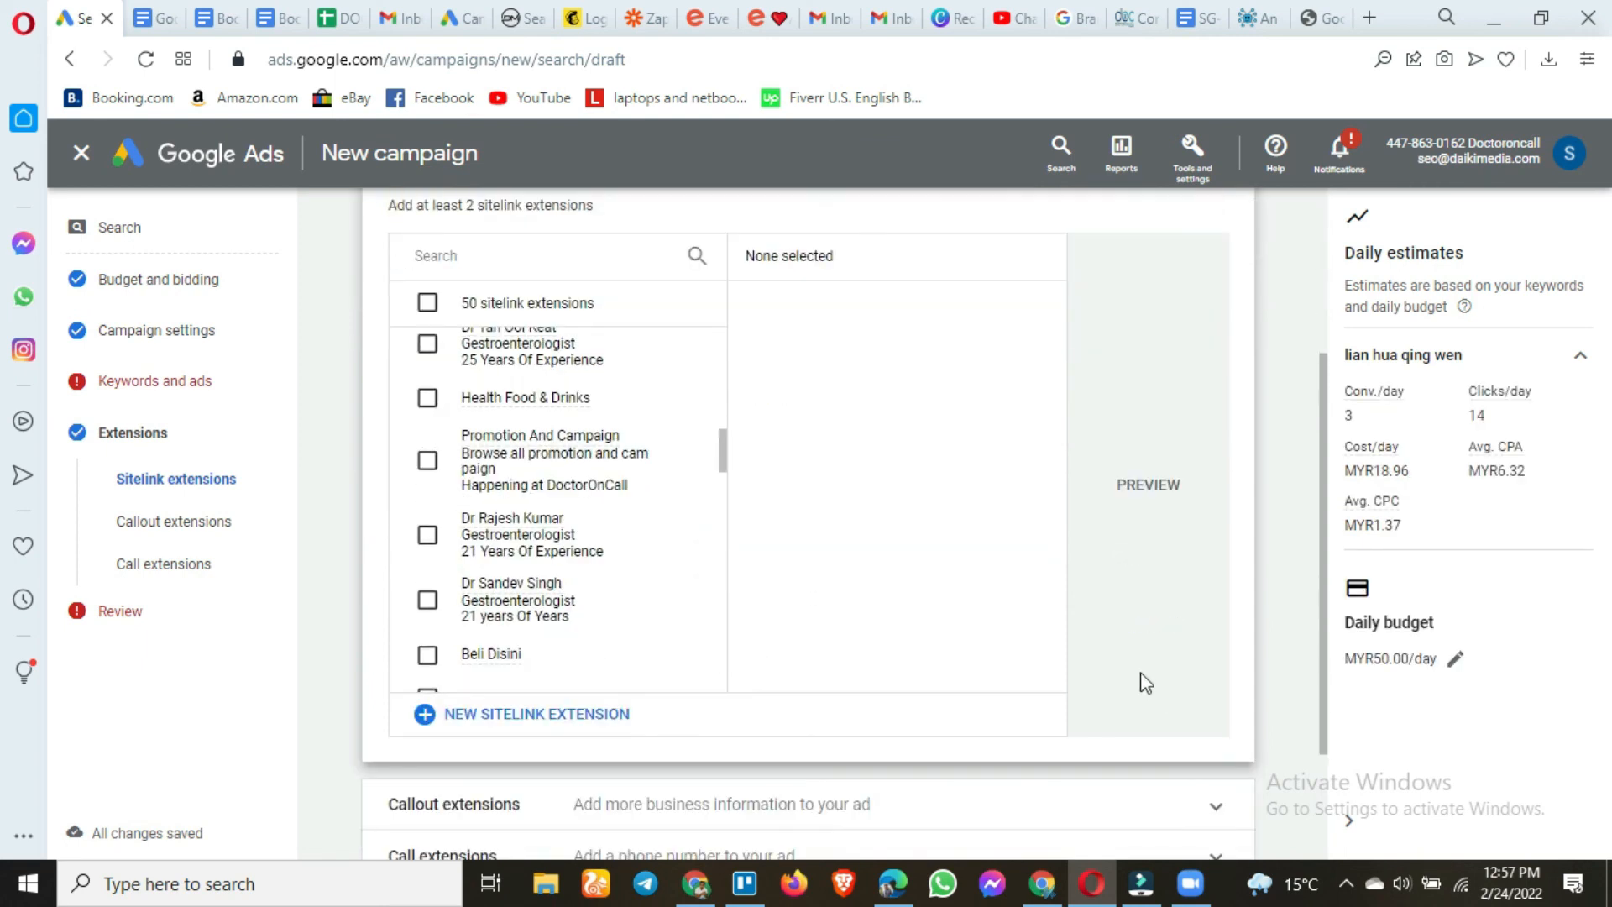
{"action": "scroll", "coordinate": [1141, 680], "scroll_direction": "down", "scroll_amount": 2}
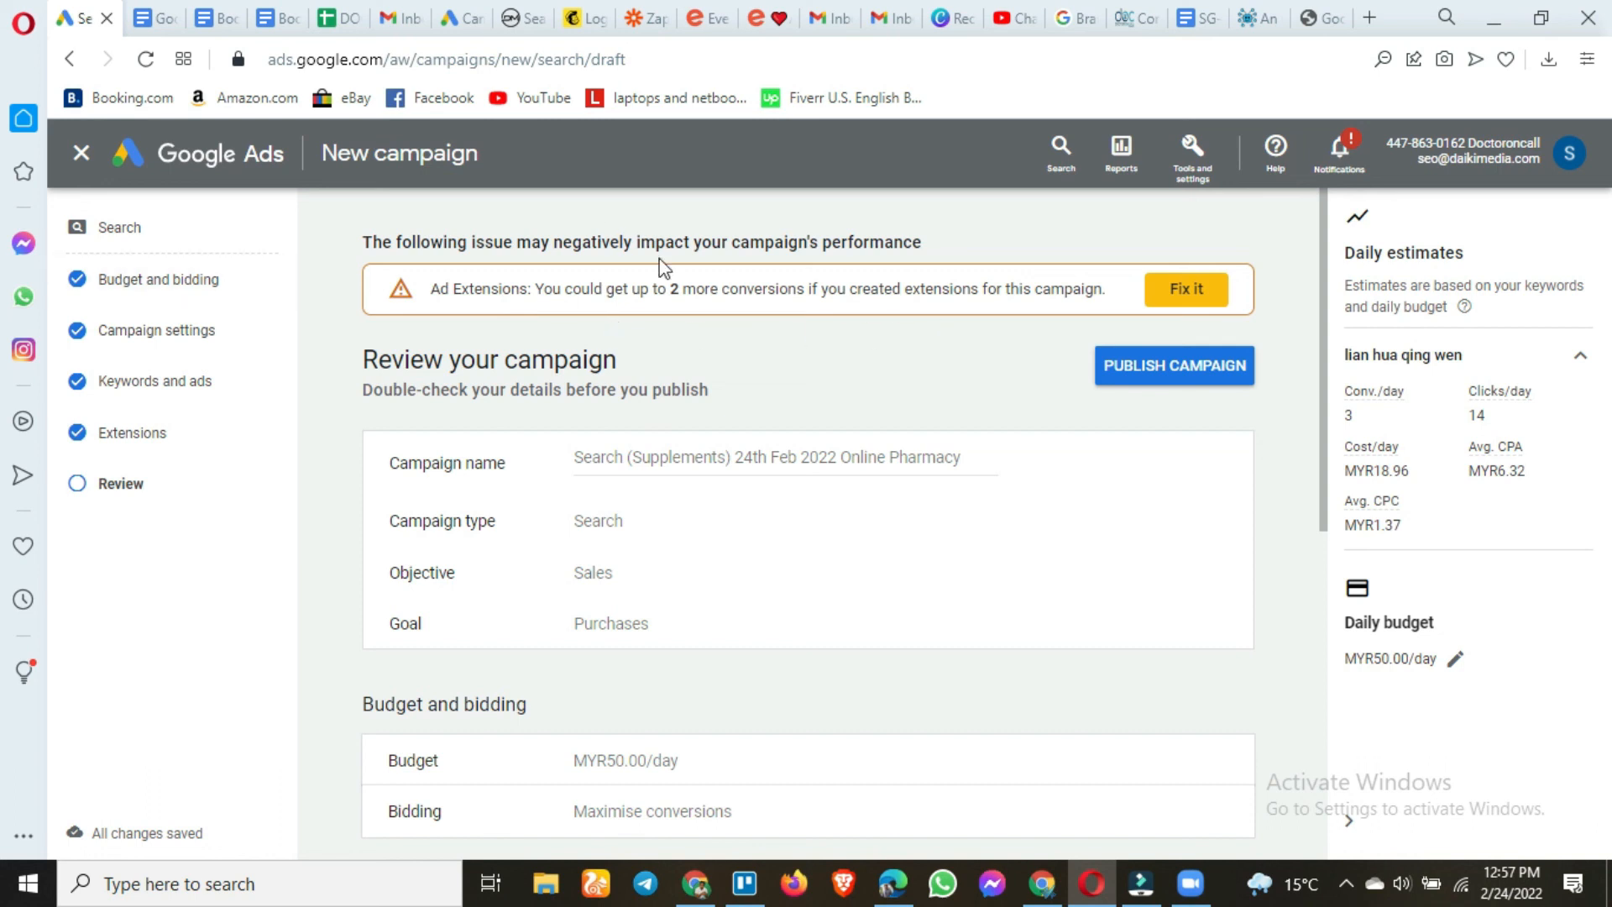
Check the ad extensions notice and the campaign summary, and publish the campaign without adding extensions
{"action": "left_click_drag", "start_coordinate": [433, 289], "coordinate": [1100, 301]}
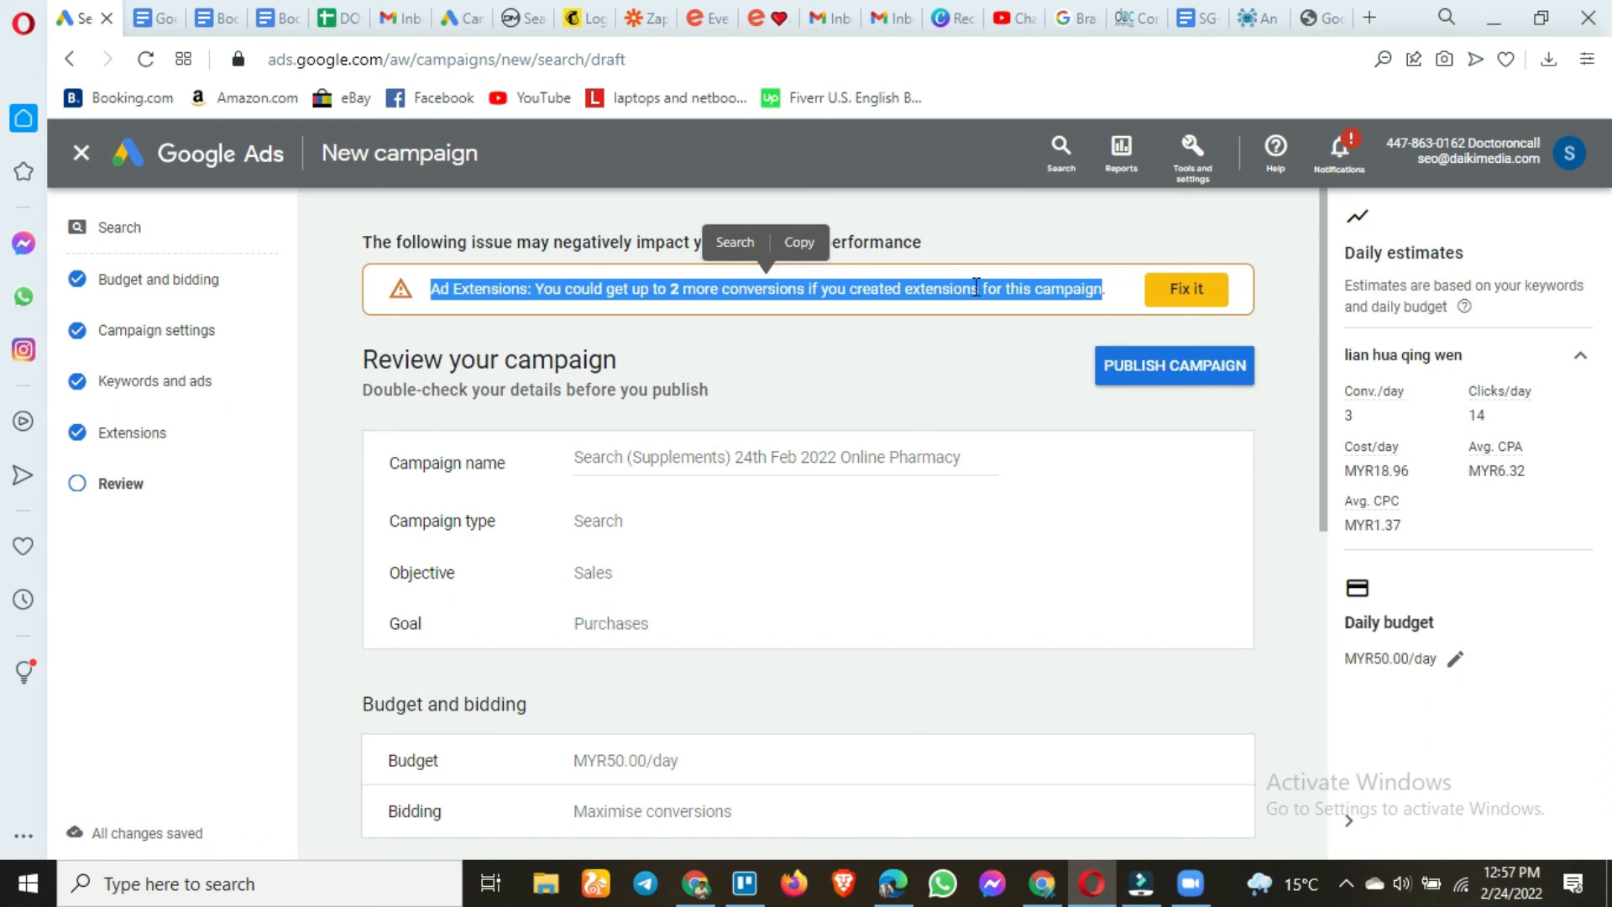
{"action": "left_click", "coordinate": [719, 308]}
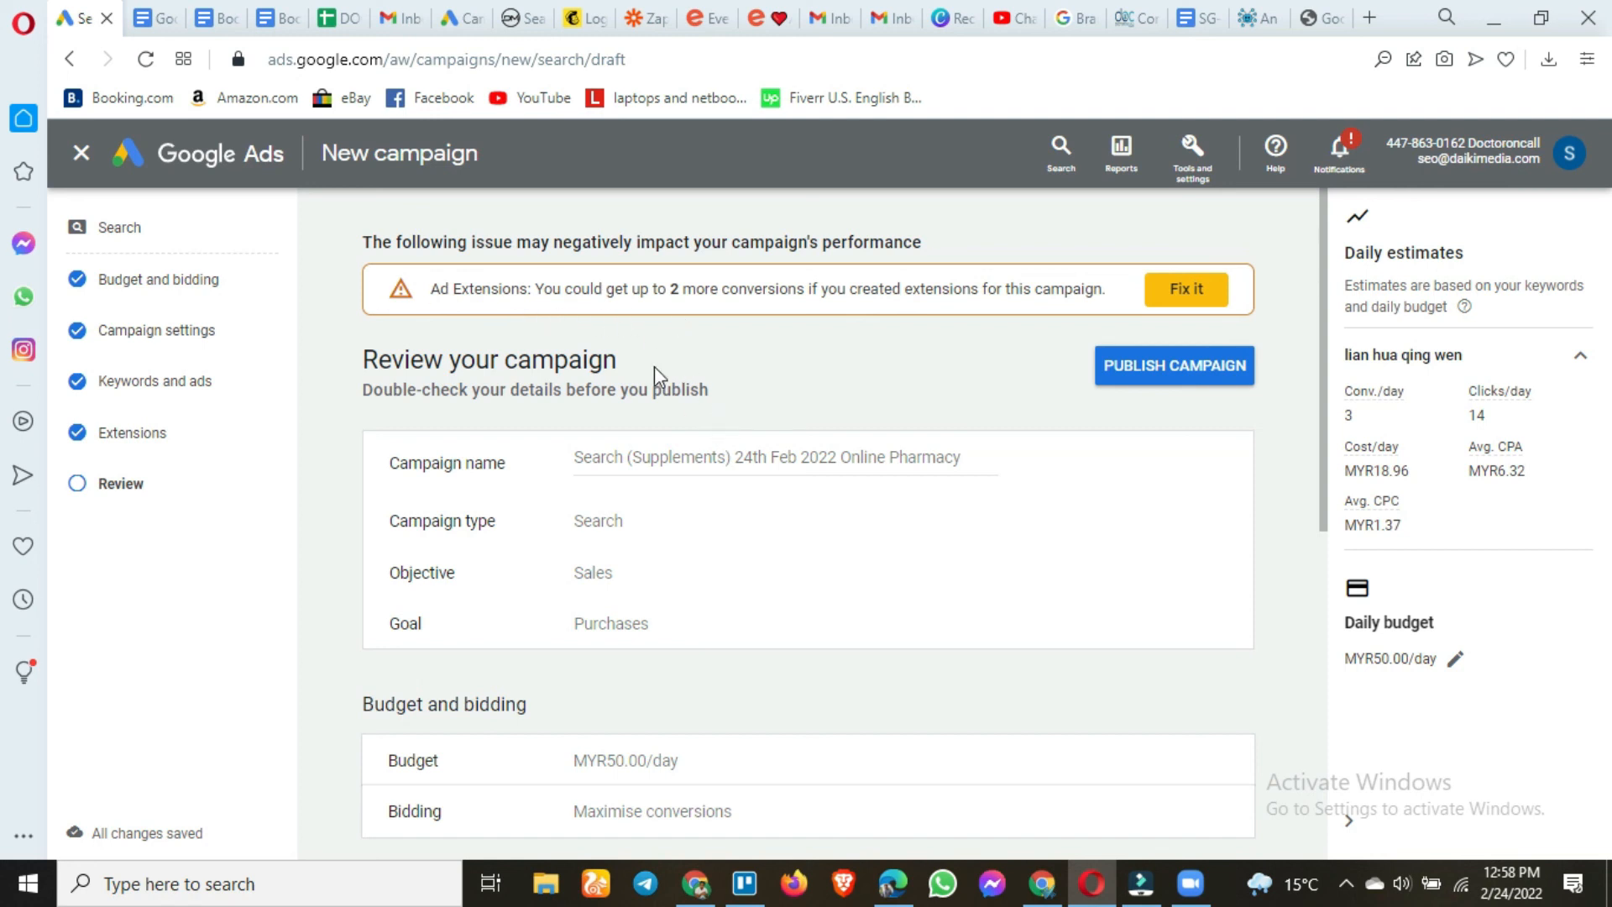
{"action": "scroll", "coordinate": [732, 559], "scroll_direction": "down", "scroll_amount": 4}
{"action": "scroll", "coordinate": [721, 617], "scroll_direction": "down", "scroll_amount": 4}
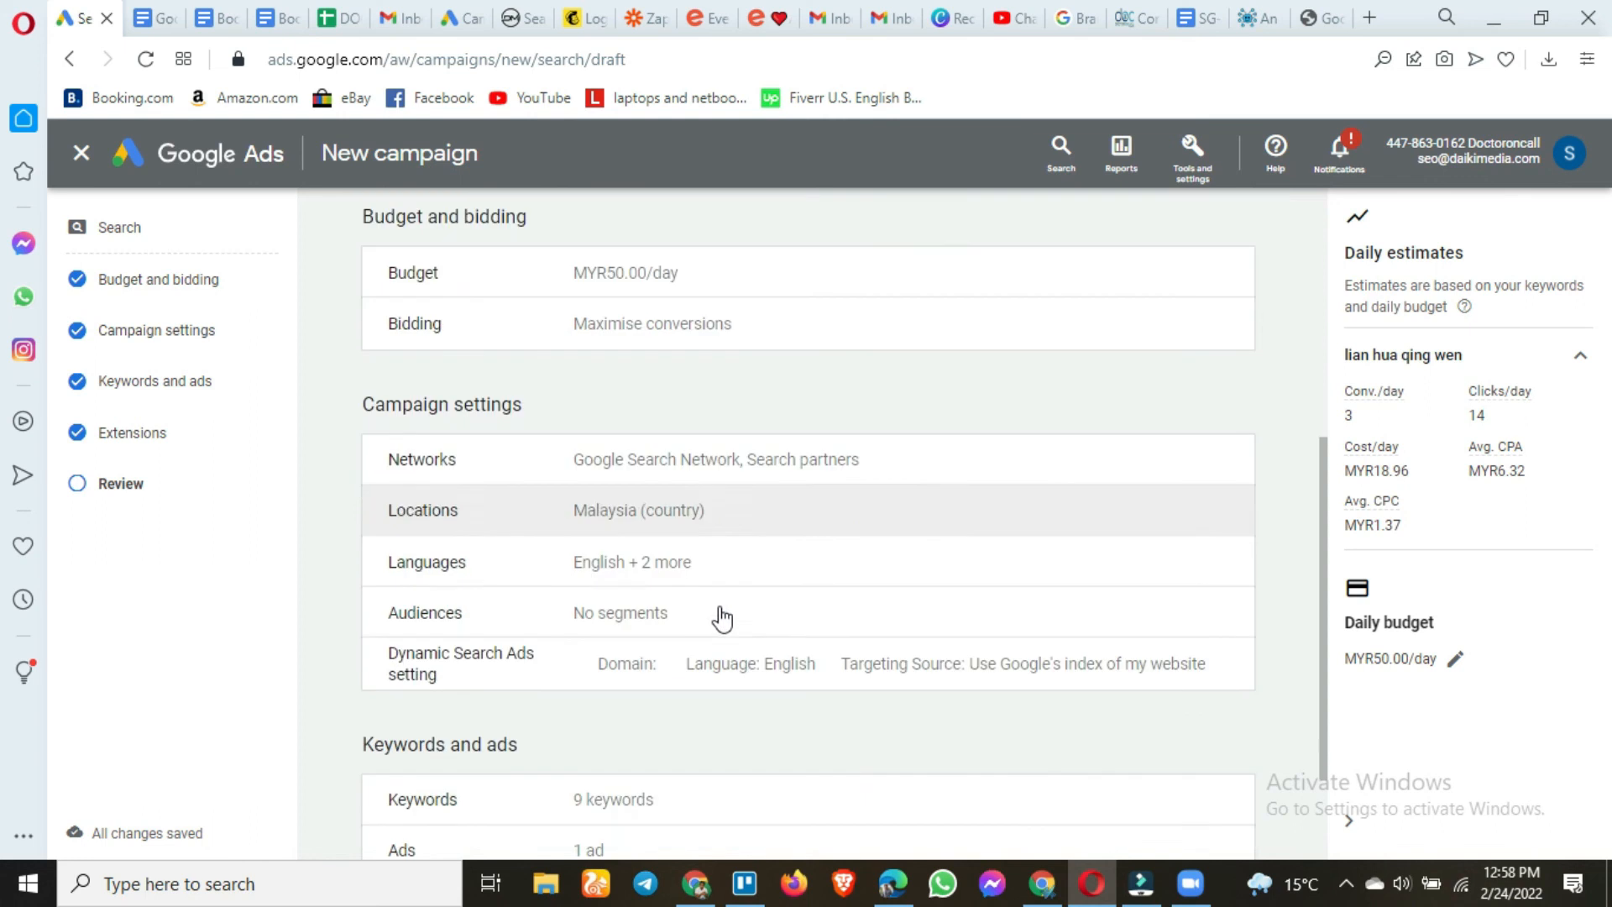
{"action": "scroll", "coordinate": [720, 618], "scroll_direction": "up", "scroll_amount": 1}
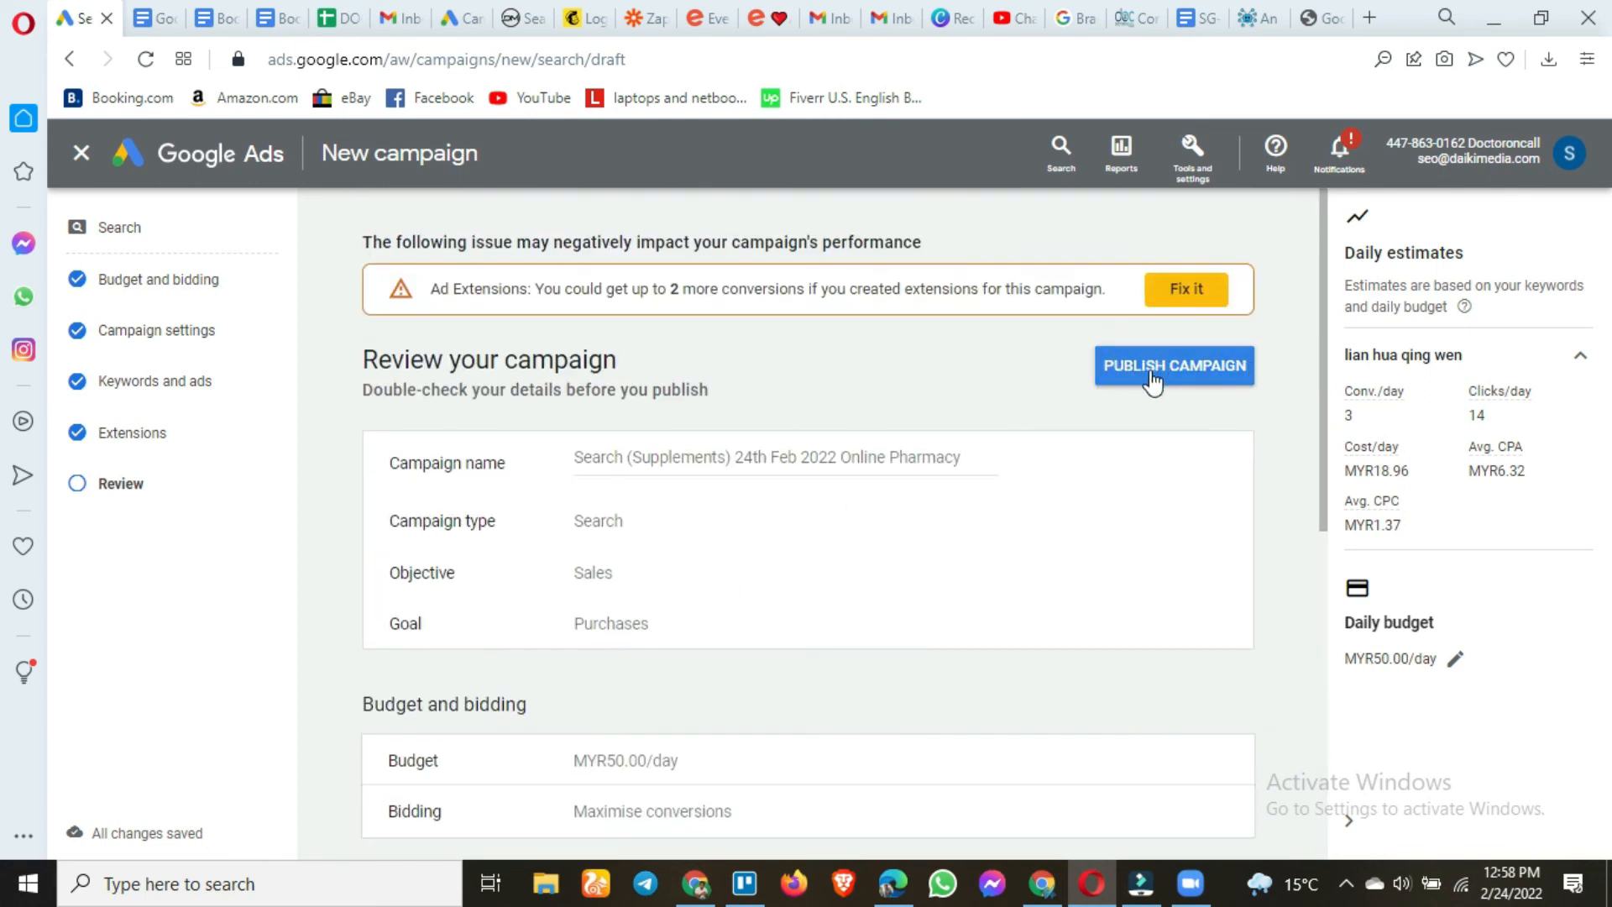
{"action": "left_click", "coordinate": [1153, 380]}
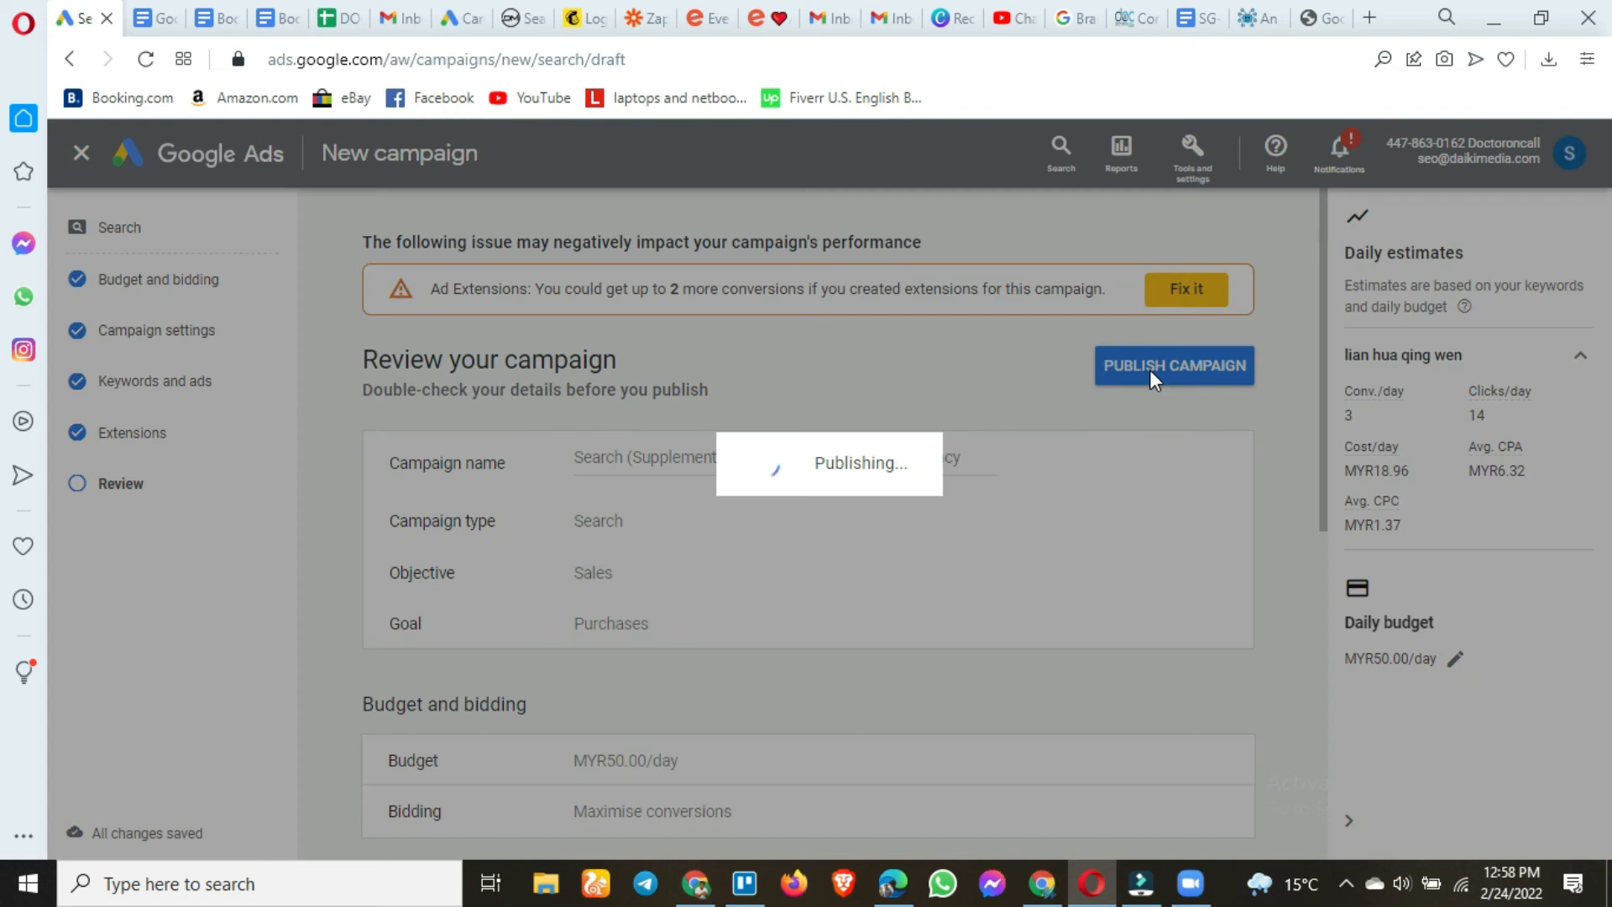